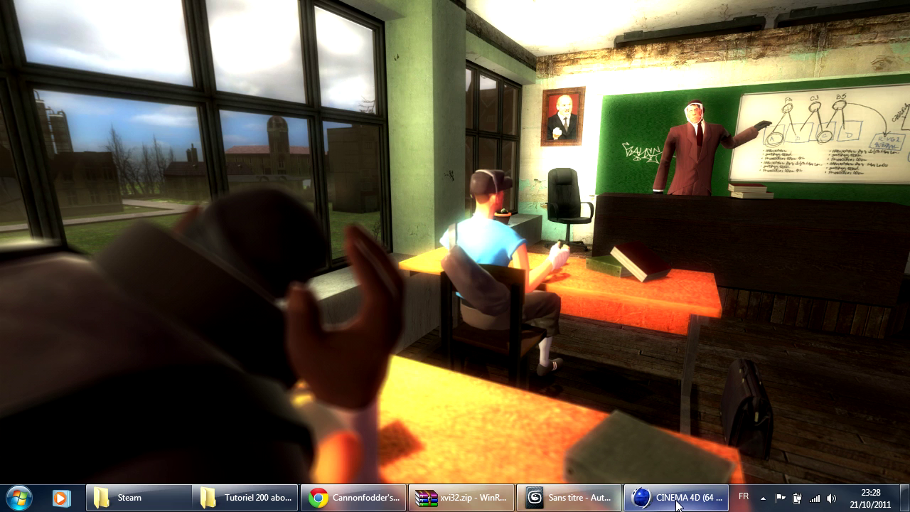
Open the SteamApps folder inside the Steam folder of Program Files (x86).
{"action": "mouse_move", "coordinate": [668, 502]}
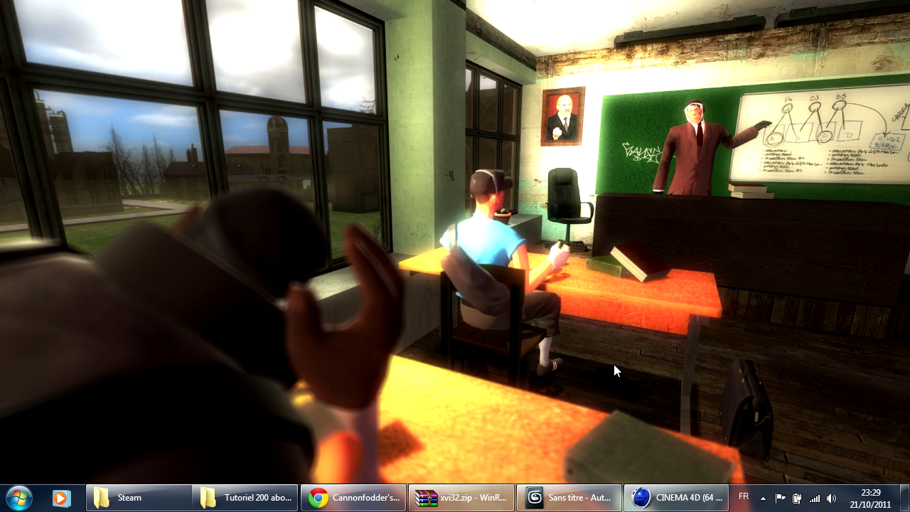
{"action": "left_click", "coordinate": [135, 498]}
{"action": "left_click", "coordinate": [10, 30]}
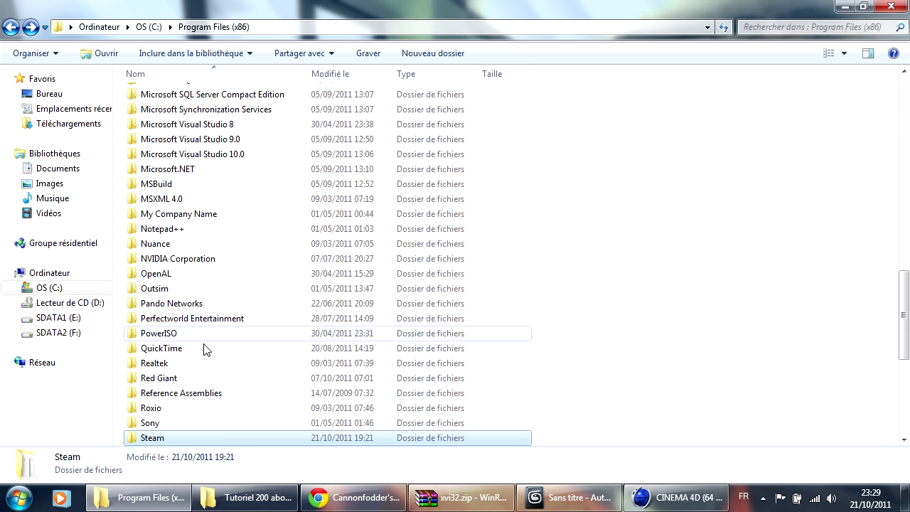
{"action": "double_click", "coordinate": [175, 438]}
{"action": "double_click", "coordinate": [176, 290]}
Find counter-strike source shared.gcf among the SteamApps cache files and open it in GCFScape.
{"action": "scroll", "coordinate": [249, 190], "scroll_direction": "down", "scroll_amount": 7}
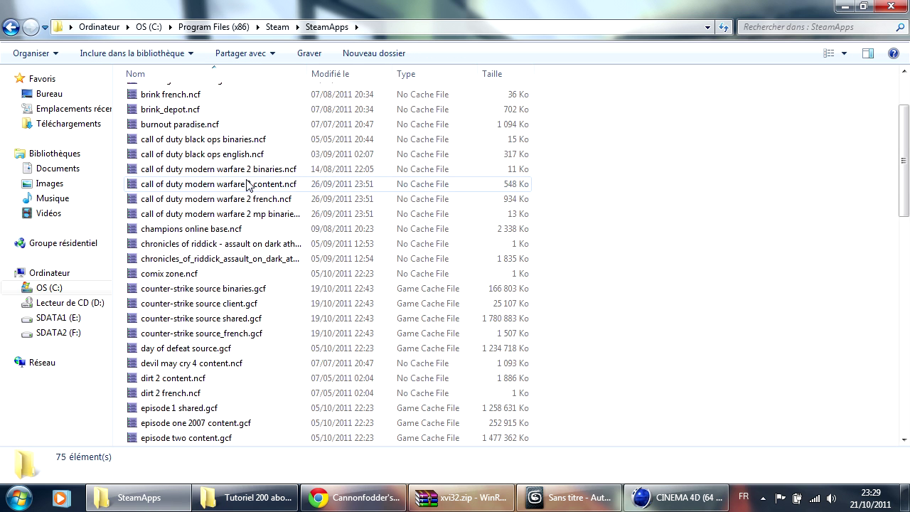
{"action": "scroll", "coordinate": [249, 184], "scroll_direction": "down", "scroll_amount": 2}
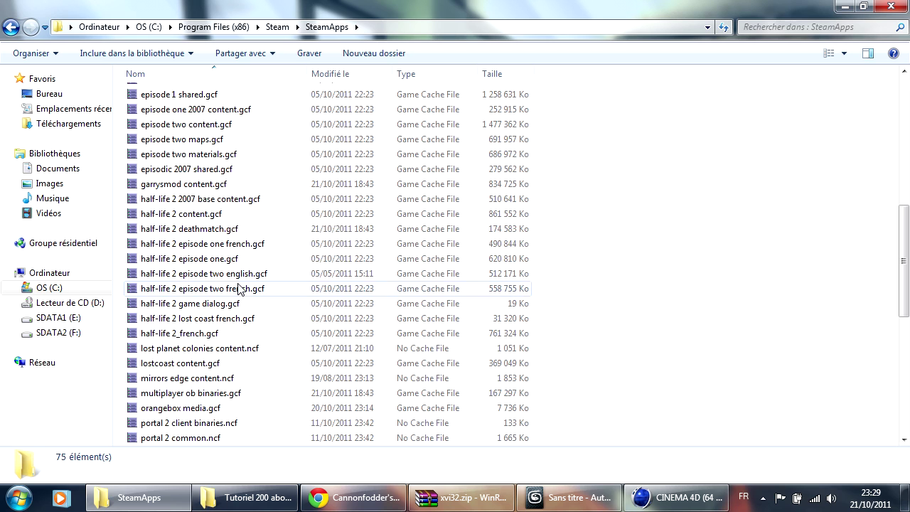
{"action": "scroll", "coordinate": [257, 268], "scroll_direction": "up", "scroll_amount": 2}
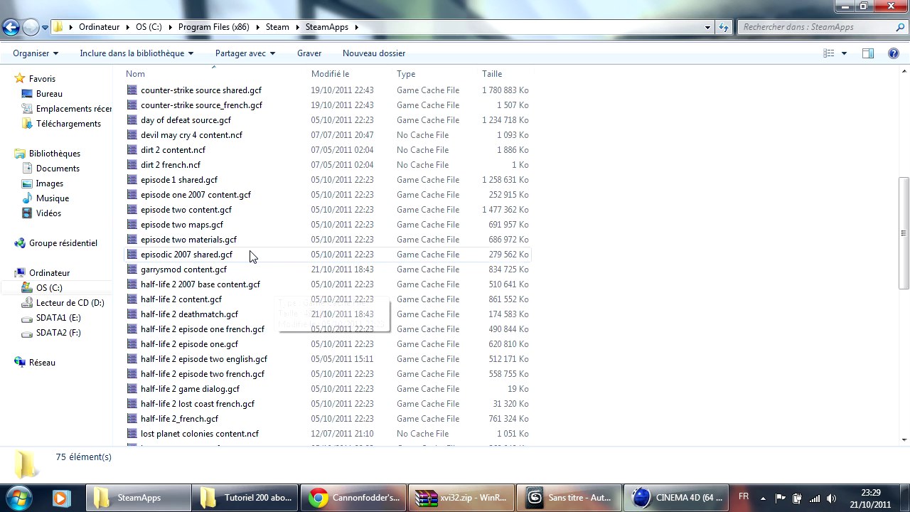
{"action": "scroll", "coordinate": [214, 262], "scroll_direction": "up", "scroll_amount": 3}
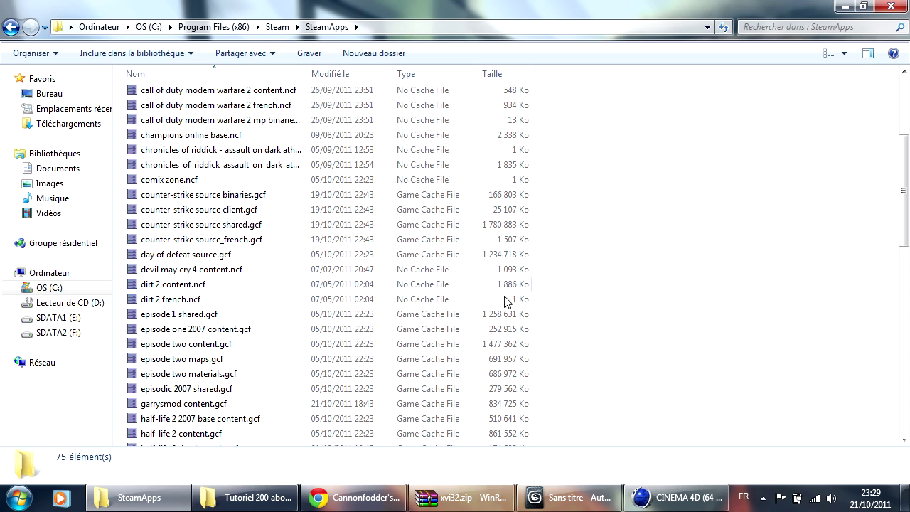
{"action": "scroll", "coordinate": [508, 304], "scroll_direction": "down", "scroll_amount": 7}
{"action": "scroll", "coordinate": [512, 304], "scroll_direction": "down", "scroll_amount": 2}
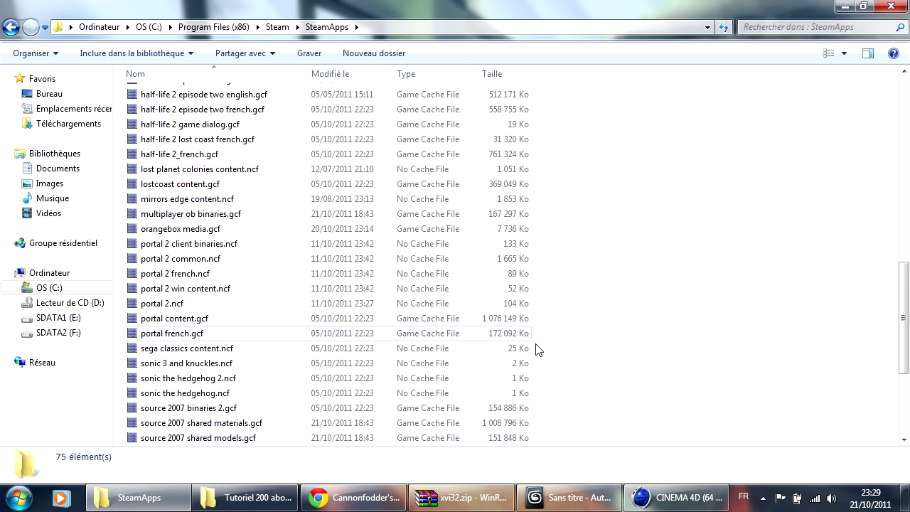
{"action": "scroll", "coordinate": [432, 319], "scroll_direction": "up", "scroll_amount": 9}
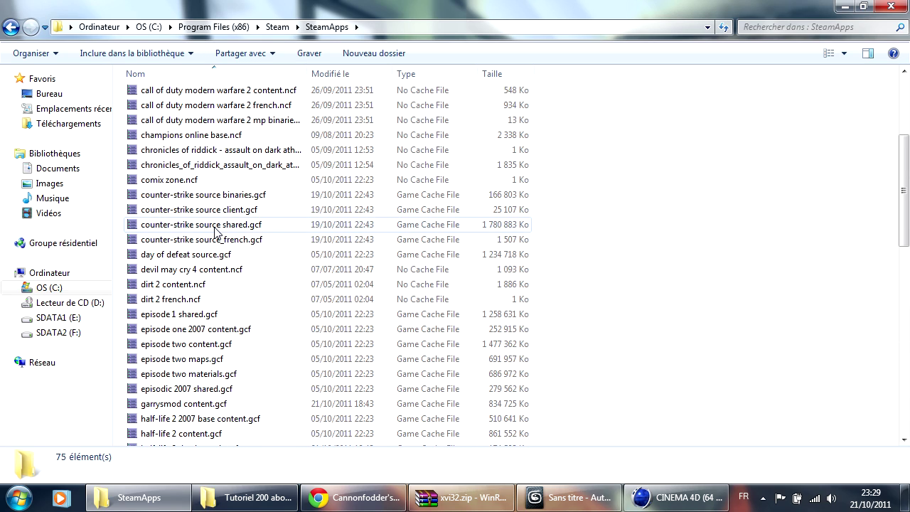
{"action": "double_click", "coordinate": [226, 226]}
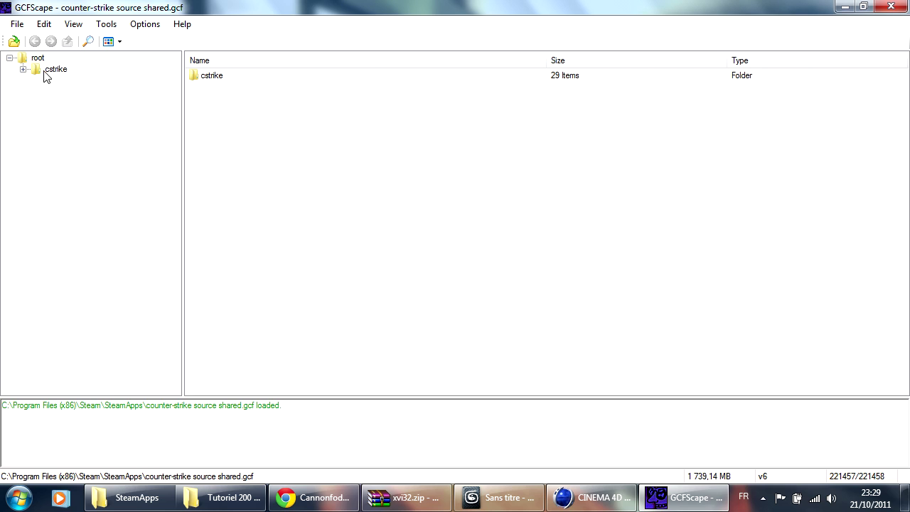
Navigate through cstrike, models and props in the package and open the de_dust folder.
{"action": "double_click", "coordinate": [50, 70]}
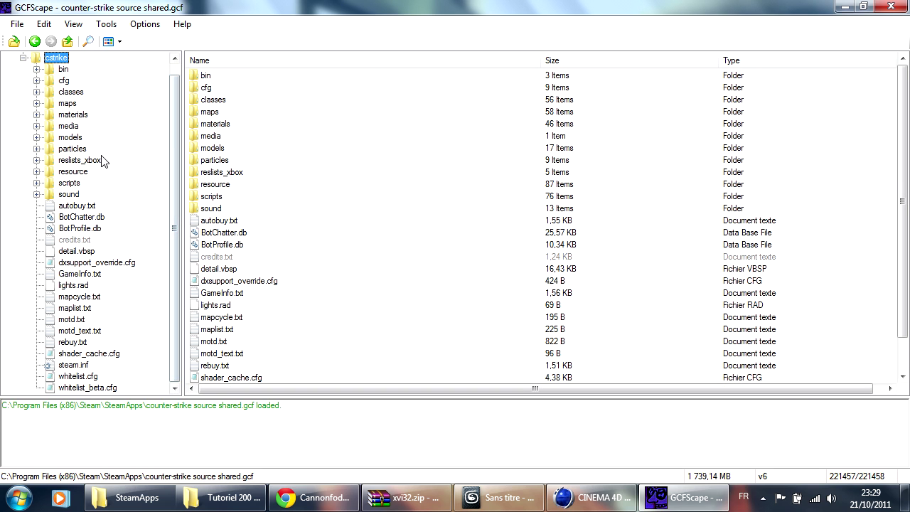
{"action": "double_click", "coordinate": [206, 151]}
{"action": "double_click", "coordinate": [217, 123]}
{"action": "left_click", "coordinate": [34, 41]}
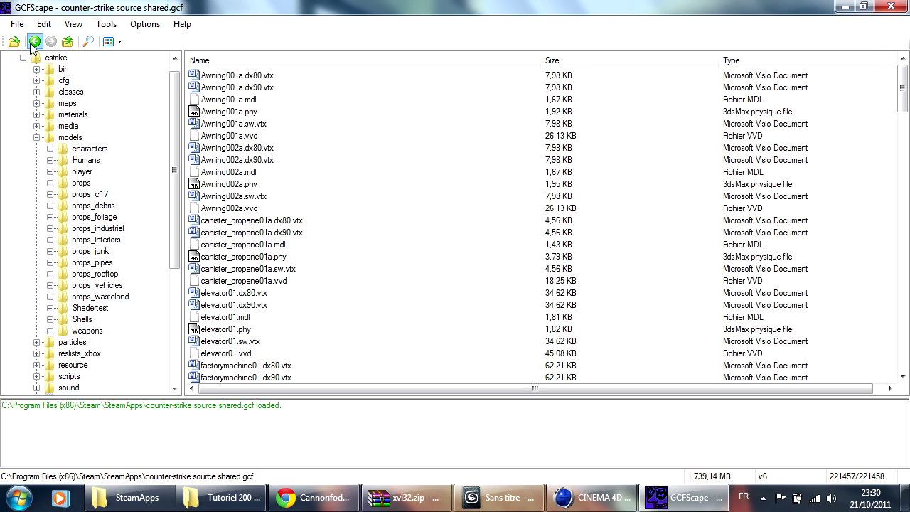
{"action": "double_click", "coordinate": [212, 112]}
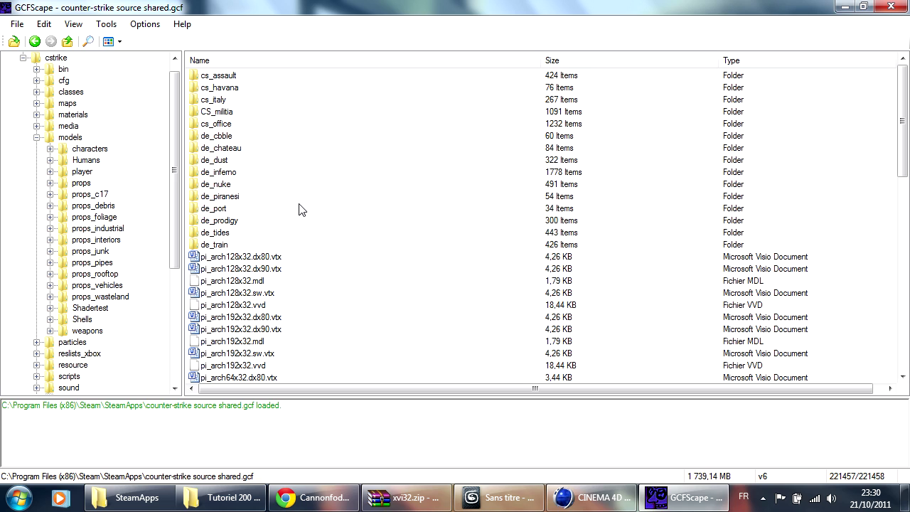
{"action": "left_click", "coordinate": [221, 164]}
{"action": "double_click", "coordinate": [221, 165]}
Examine the de_dust model files, checking which files make up the wagon and stoneblock01a models.
{"action": "scroll", "coordinate": [581, 206], "scroll_direction": "down", "scroll_amount": 15}
{"action": "scroll", "coordinate": [582, 206], "scroll_direction": "down", "scroll_amount": 20}
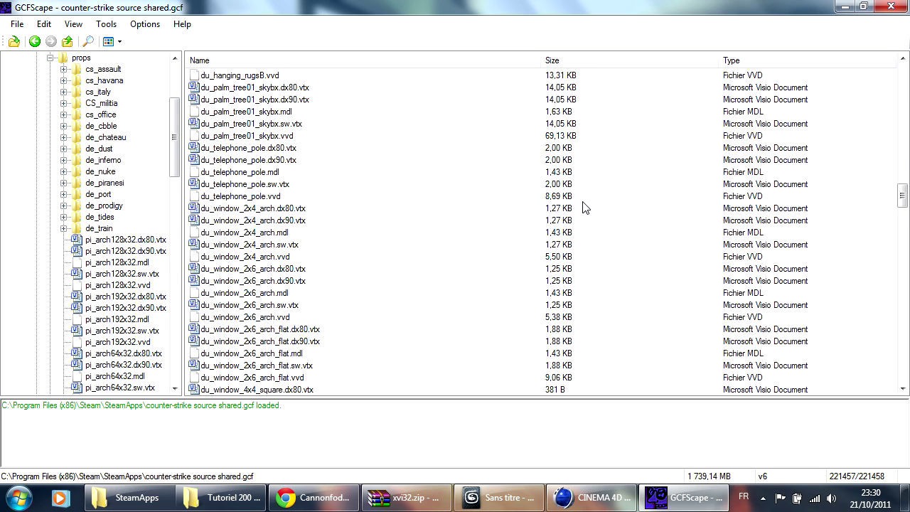
{"action": "scroll", "coordinate": [611, 218], "scroll_direction": "down", "scroll_amount": 20}
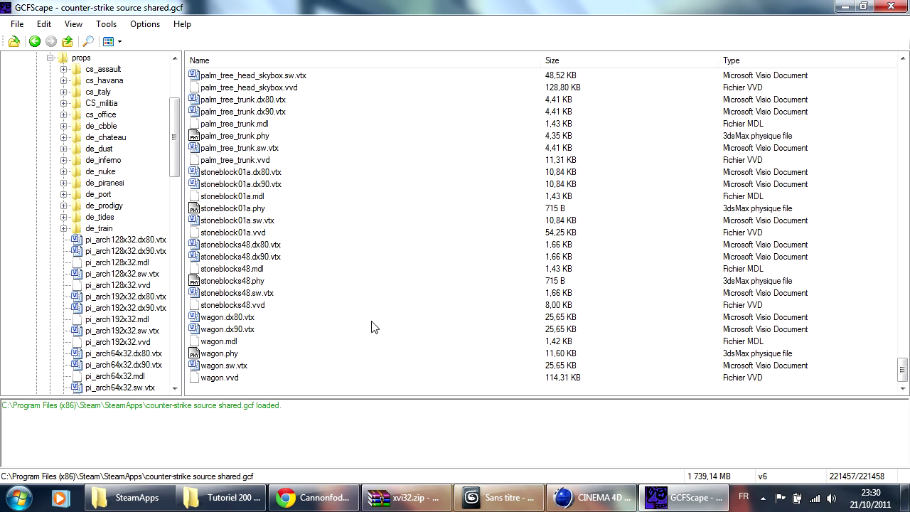
{"action": "left_click", "coordinate": [220, 320]}
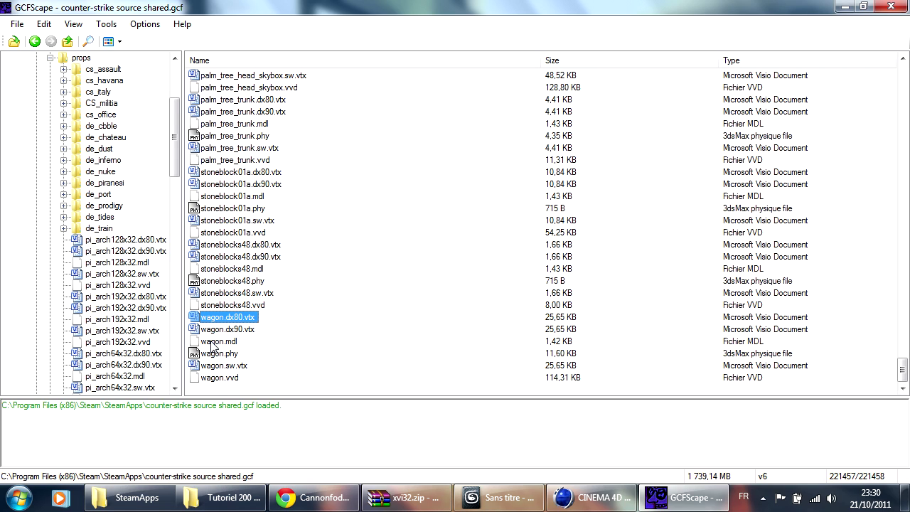
{"action": "left_click", "coordinate": [213, 342]}
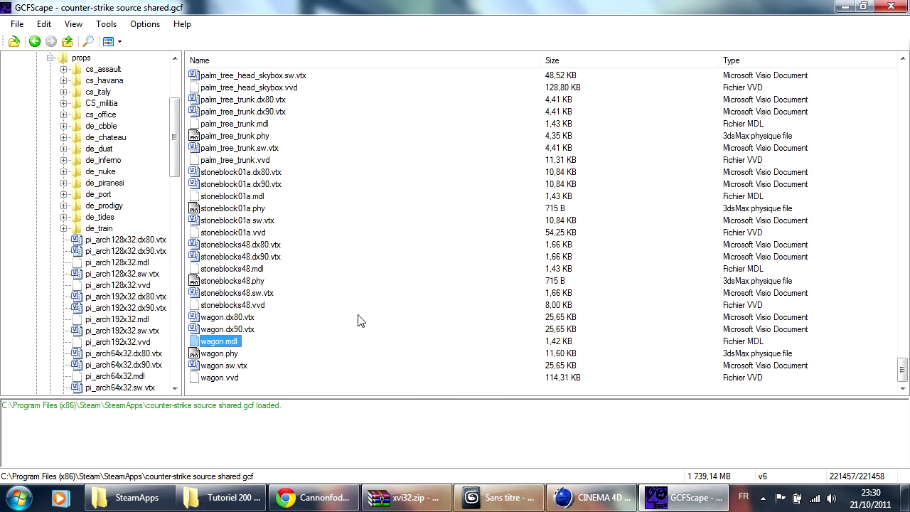
{"action": "left_click", "coordinate": [218, 319]}
{"action": "left_click", "coordinate": [223, 344]}
{"action": "left_click", "coordinate": [218, 318]}
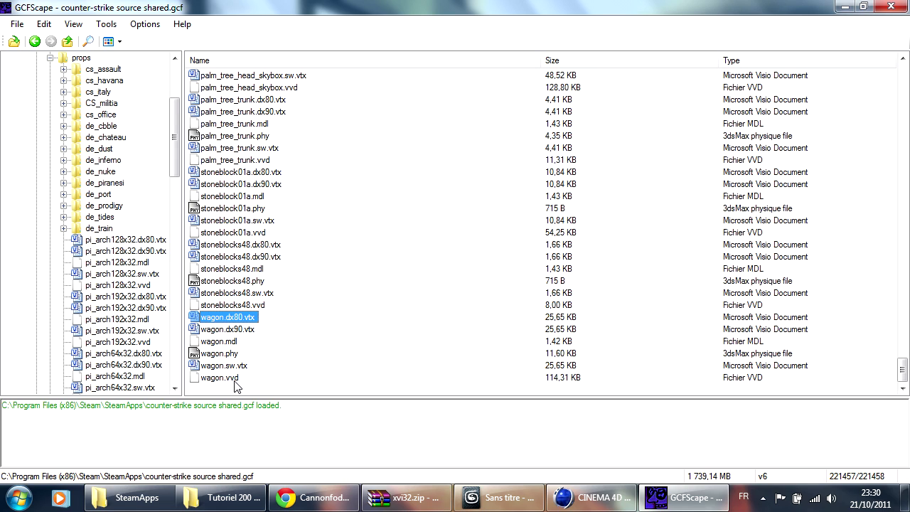
{"action": "left_click", "coordinate": [244, 172]}
{"action": "left_click", "coordinate": [252, 234], "text": "shift"}
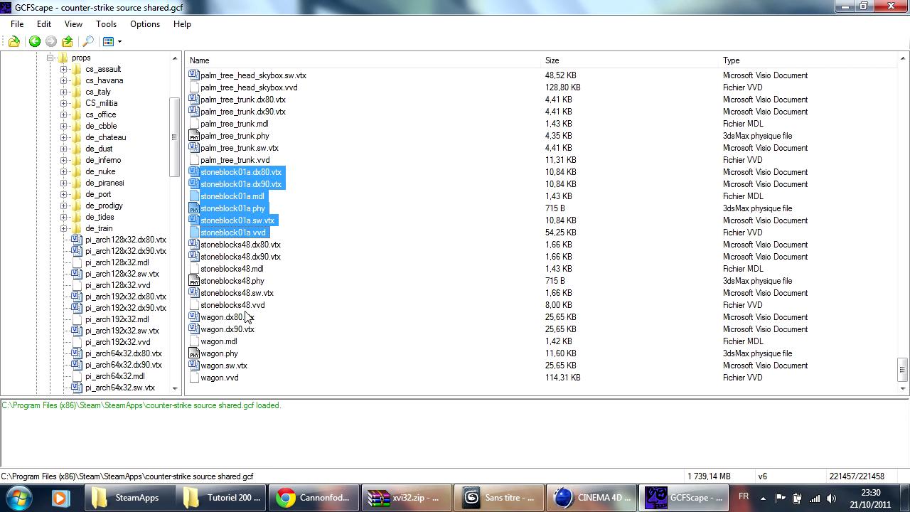
{"action": "left_click", "coordinate": [332, 326]}
Select every wagon file from wagon.dx80.vtx to wagon.vvd and start extracting them.
{"action": "left_click", "coordinate": [225, 317]}
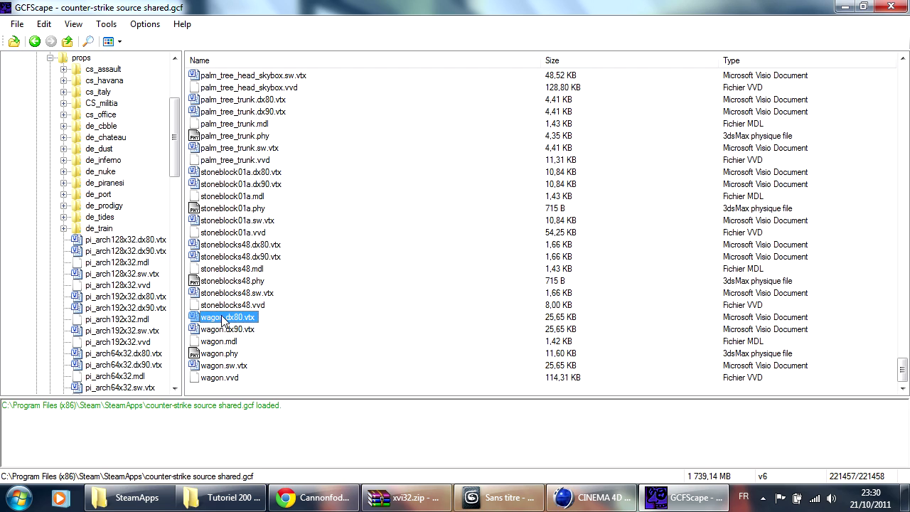
{"action": "left_click", "coordinate": [217, 379], "text": "shift"}
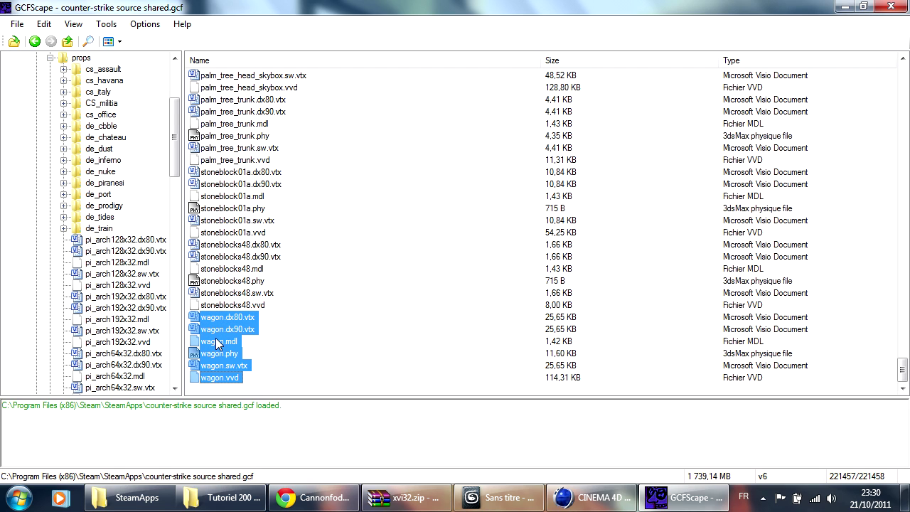
{"action": "right_click", "coordinate": [223, 344]}
{"action": "left_click", "coordinate": [267, 347]}
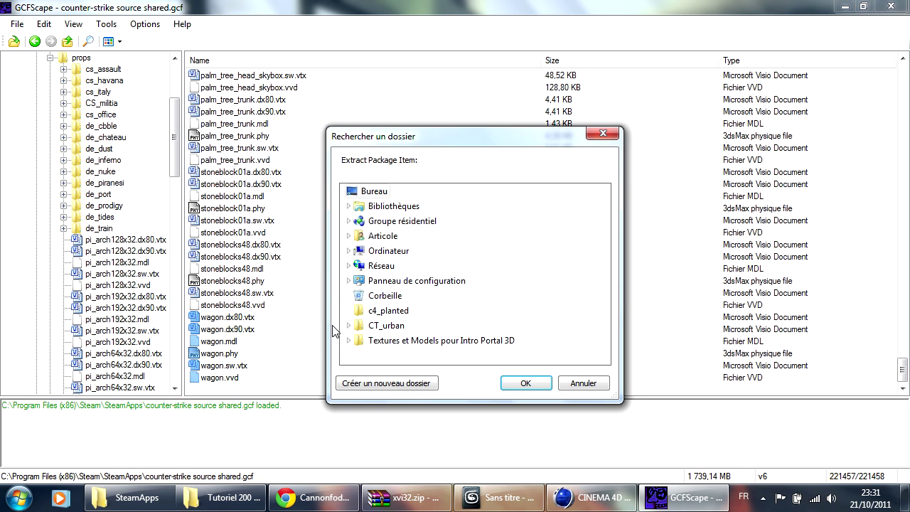
Choose the Model Normal folder under Spéciale, Tutoriel 200 abonnés in the videos library as the extraction destination.
{"action": "double_click", "coordinate": [395, 237]}
{"action": "scroll", "coordinate": [433, 295], "scroll_direction": "down", "scroll_amount": 5}
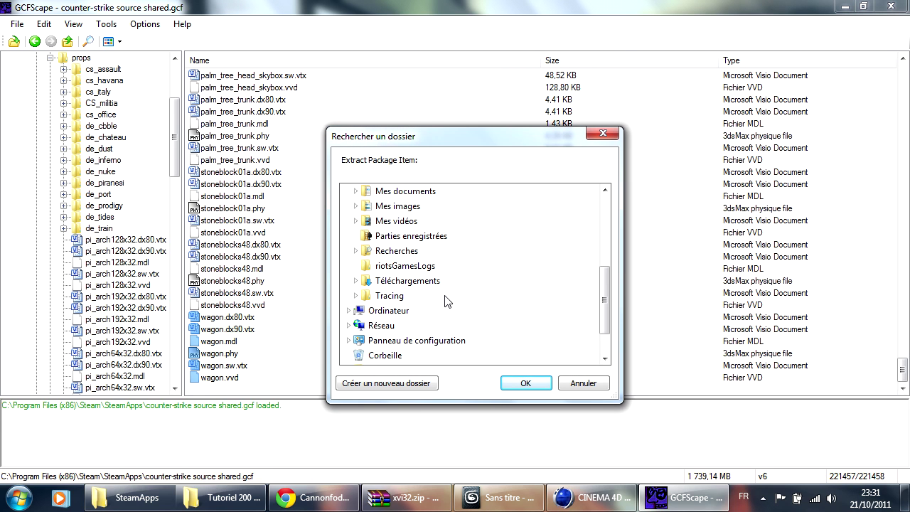
{"action": "left_click", "coordinate": [413, 222]}
{"action": "scroll", "coordinate": [425, 247], "scroll_direction": "up", "scroll_amount": 1}
{"action": "left_click", "coordinate": [424, 249]}
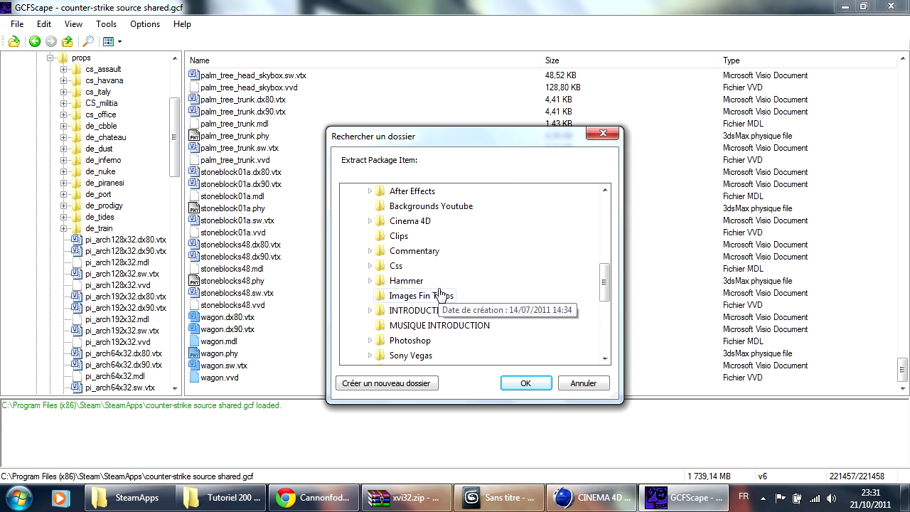
{"action": "scroll", "coordinate": [427, 302], "scroll_direction": "down", "scroll_amount": 1}
{"action": "left_click", "coordinate": [404, 325]}
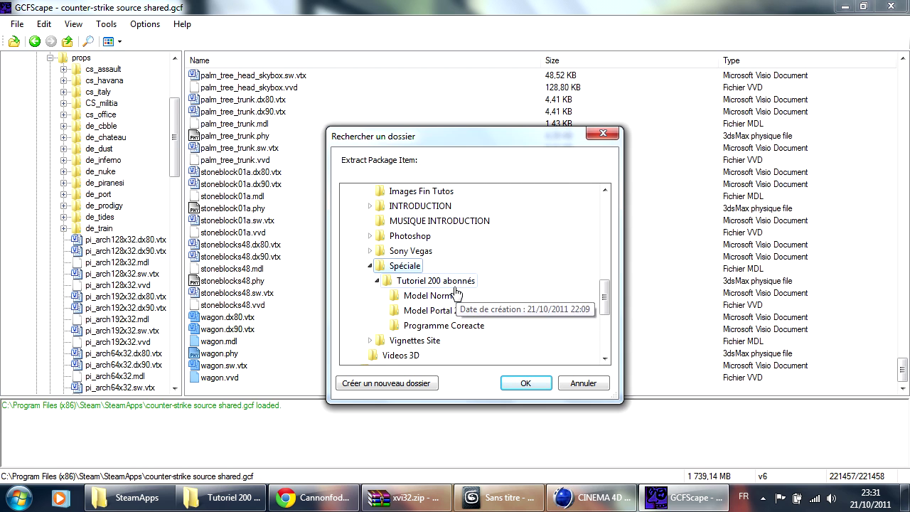
{"action": "left_click", "coordinate": [440, 295]}
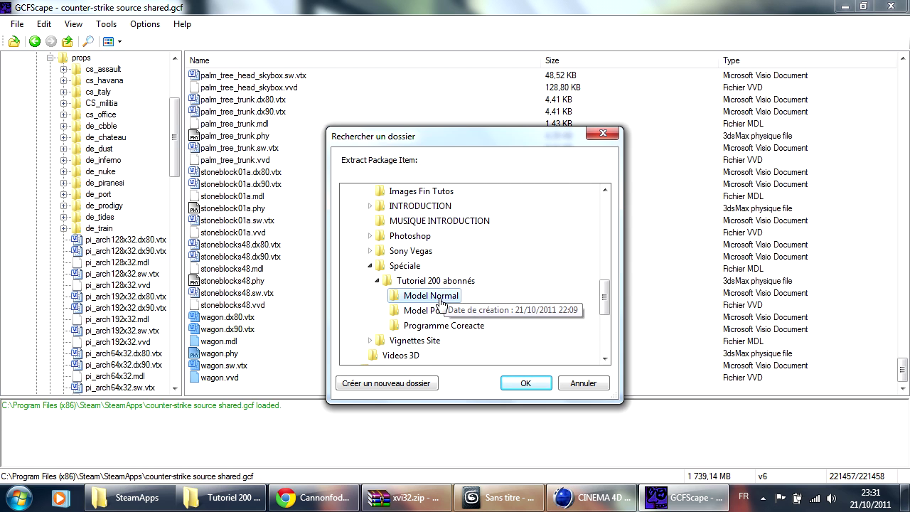
Create a new folder named MDL inside Model Normal and extract the wagon files into it.
{"action": "left_click", "coordinate": [396, 386]}
{"action": "type", "text": "MDL"}
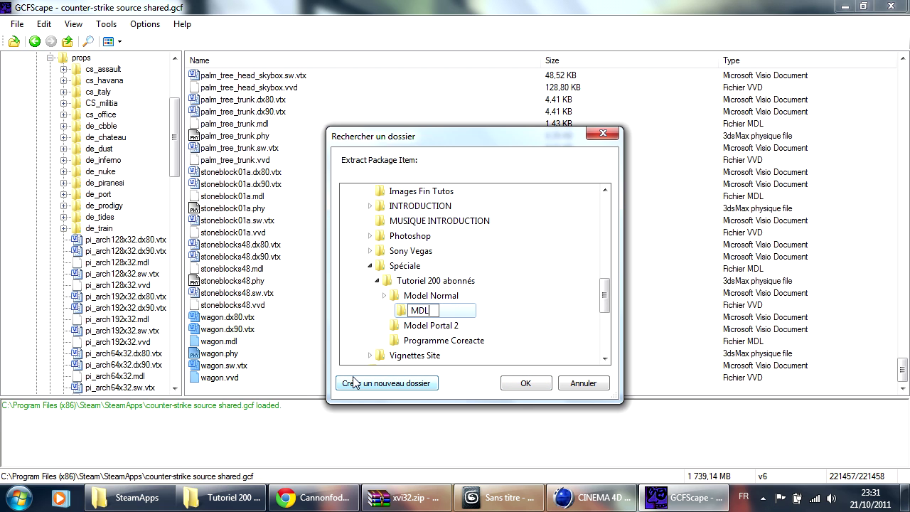
{"action": "left_click", "coordinate": [455, 313]}
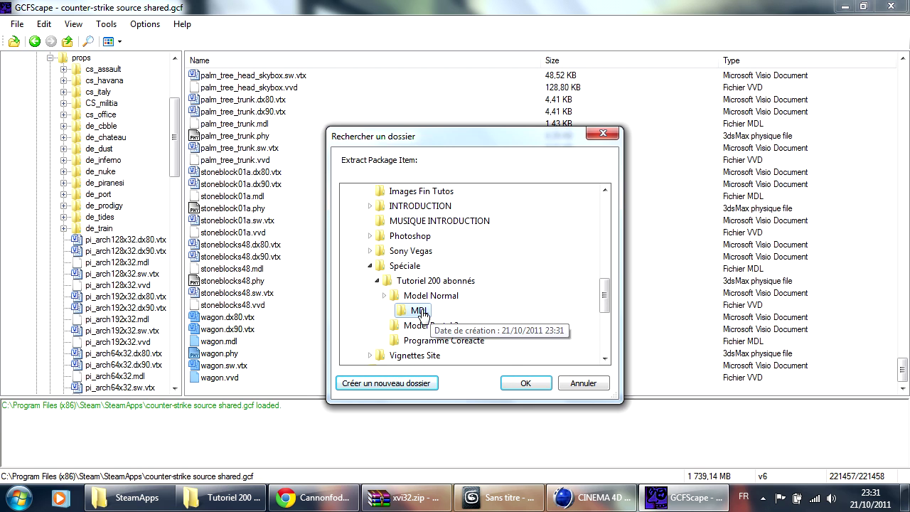
{"action": "left_click", "coordinate": [526, 383]}
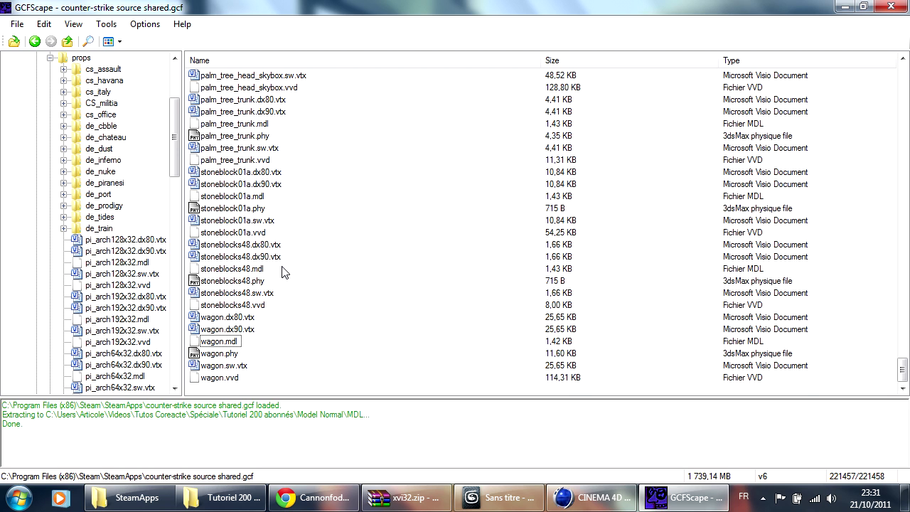
Collapse the models folder in the package's folder tree to get back to the main cstrike folders.
{"action": "scroll", "coordinate": [281, 272], "scroll_direction": "up", "scroll_amount": 6}
{"action": "left_click_drag", "start_coordinate": [174, 154], "coordinate": [183, 125]}
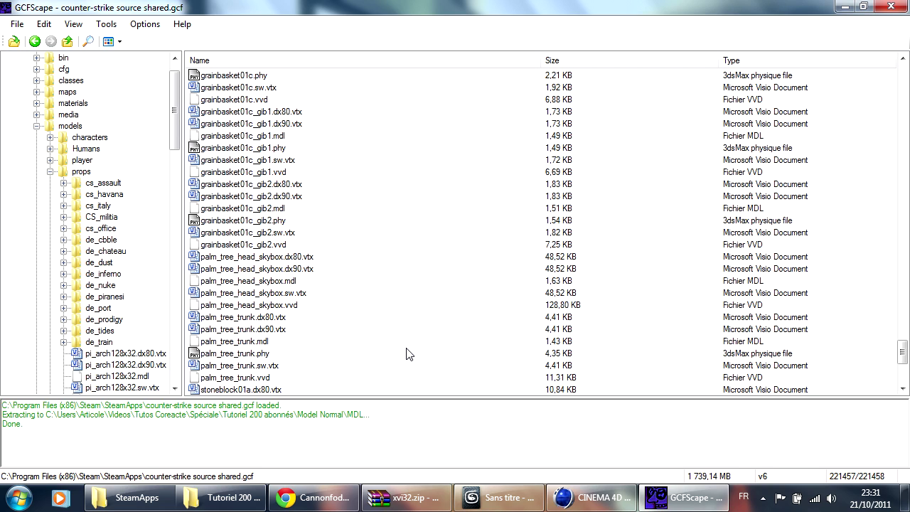
{"action": "left_click", "coordinate": [174, 58]}
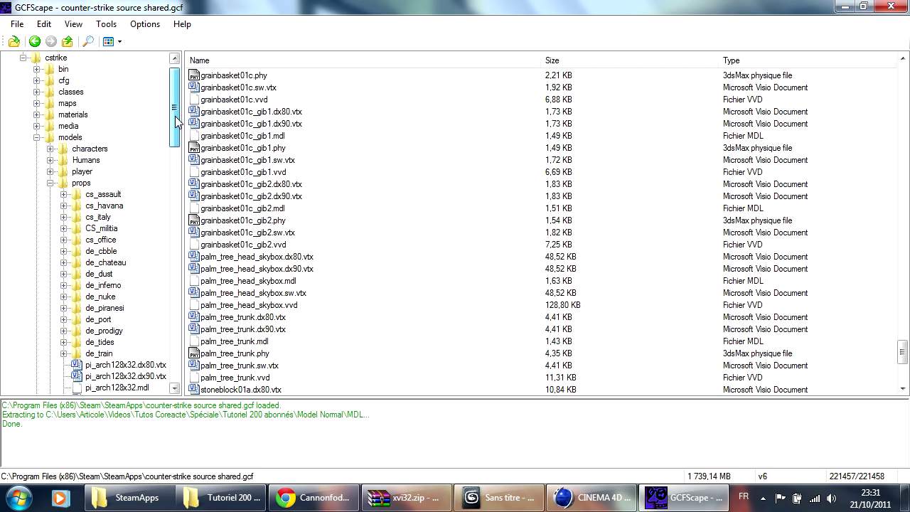
{"action": "left_click", "coordinate": [37, 137]}
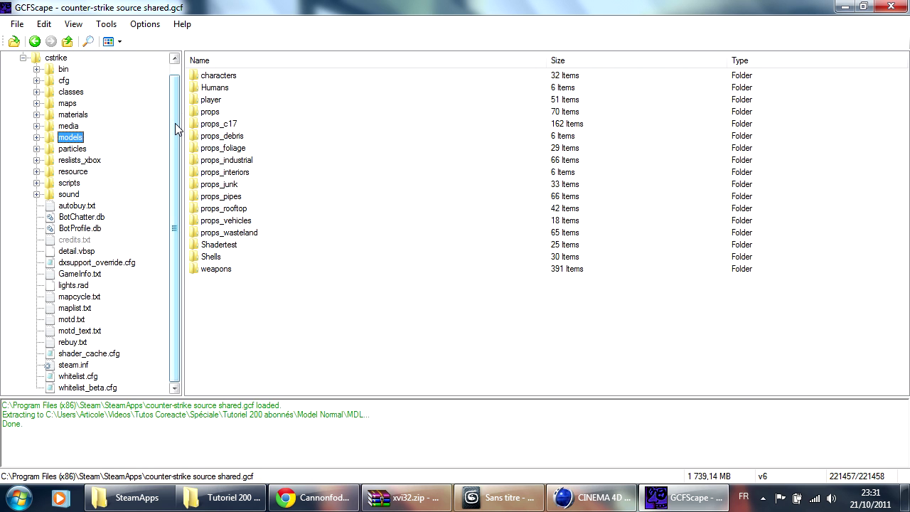
{"action": "left_click_drag", "start_coordinate": [176, 123], "coordinate": [175, 112]}
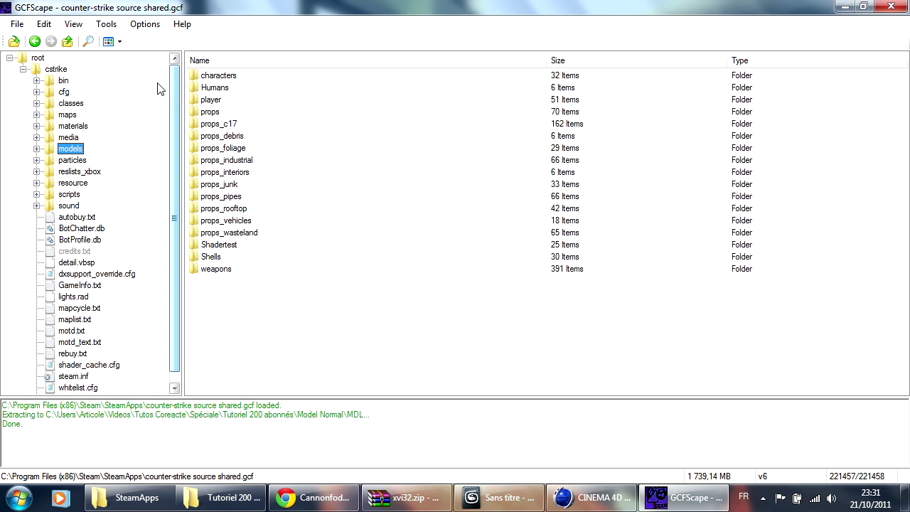
Open the de_dust folder under materials, models in the package to list its material and texture files.
{"action": "double_click", "coordinate": [73, 132]}
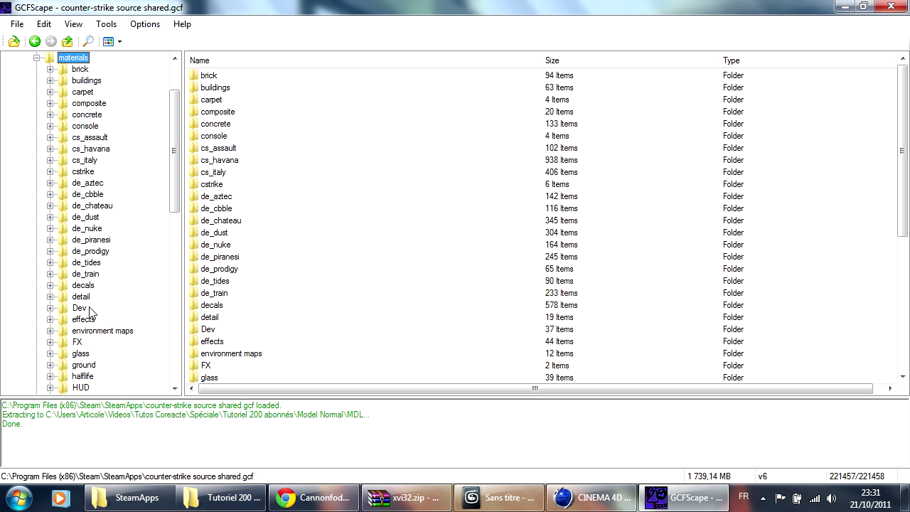
{"action": "left_click_drag", "start_coordinate": [171, 149], "coordinate": [174, 200]}
{"action": "double_click", "coordinate": [87, 273]}
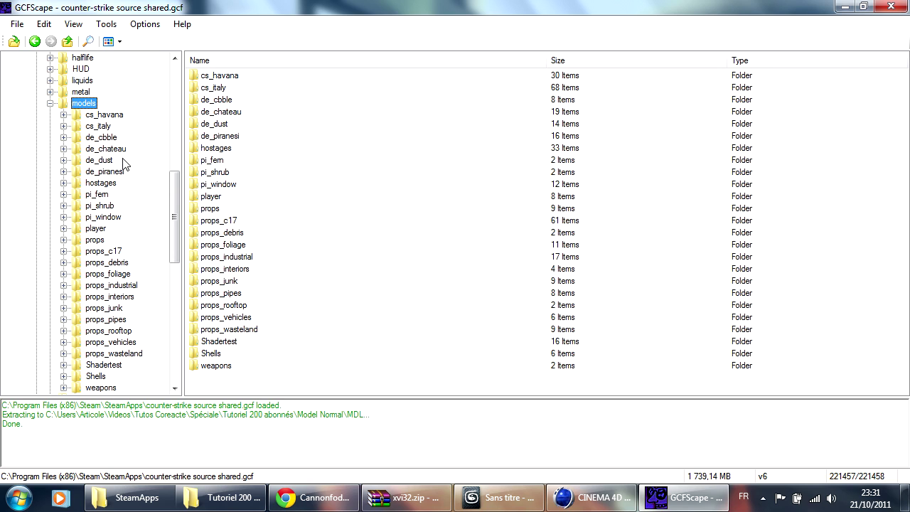
{"action": "left_click", "coordinate": [219, 125]}
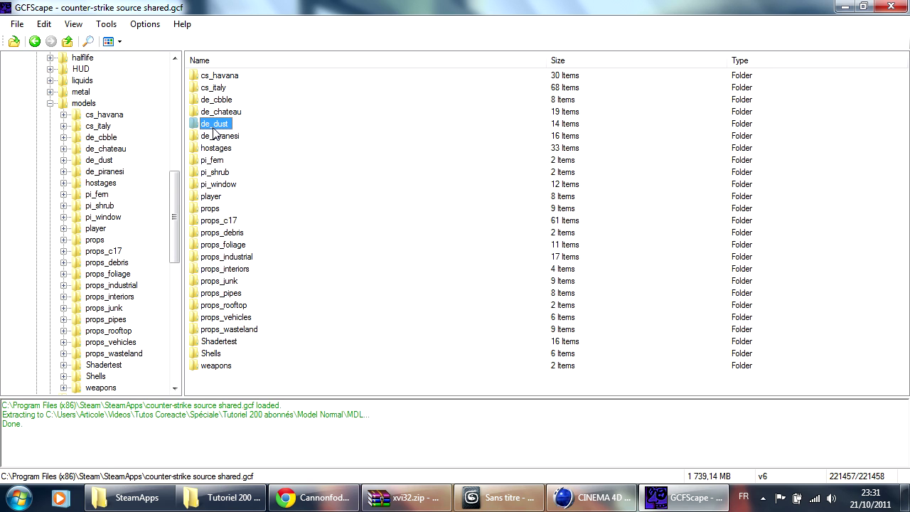
{"action": "double_click", "coordinate": [215, 126]}
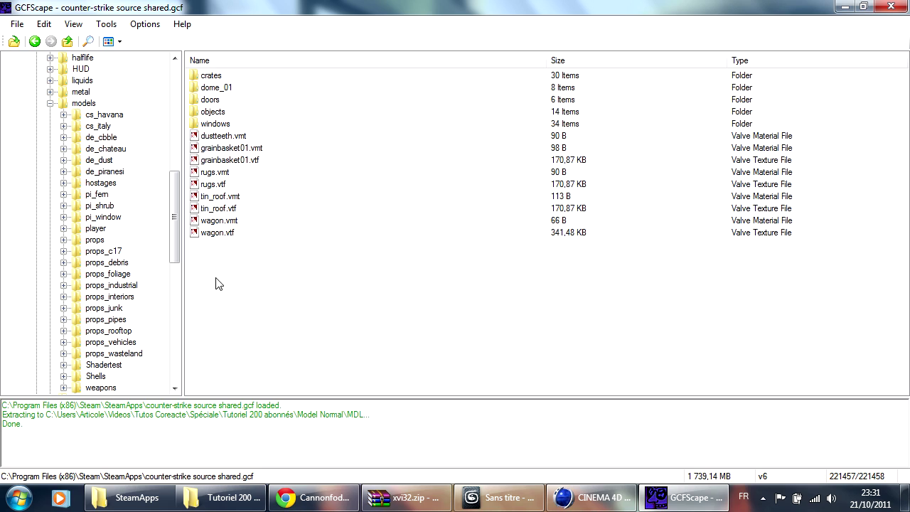
Select wagon.vtf in the de_dust materials folder and start extracting it.
{"action": "left_click", "coordinate": [212, 234]}
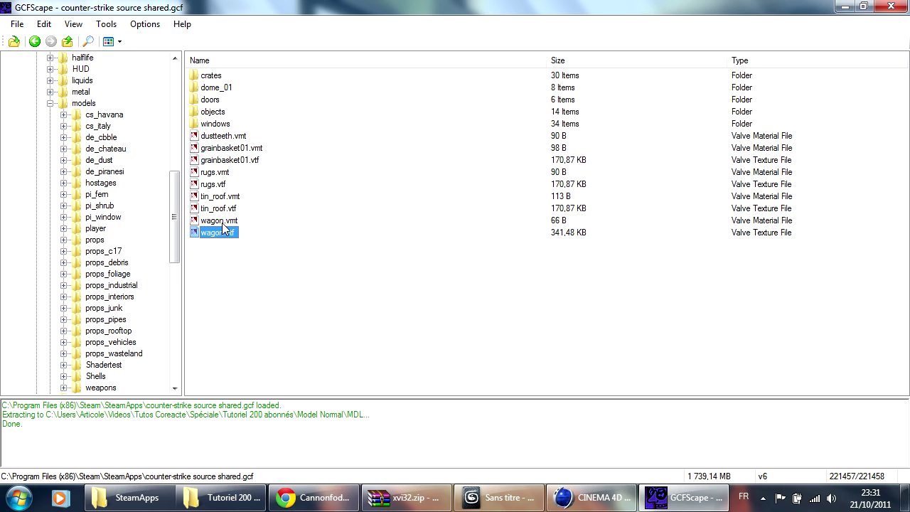
{"action": "left_click", "coordinate": [222, 222]}
{"action": "left_click", "coordinate": [219, 234]}
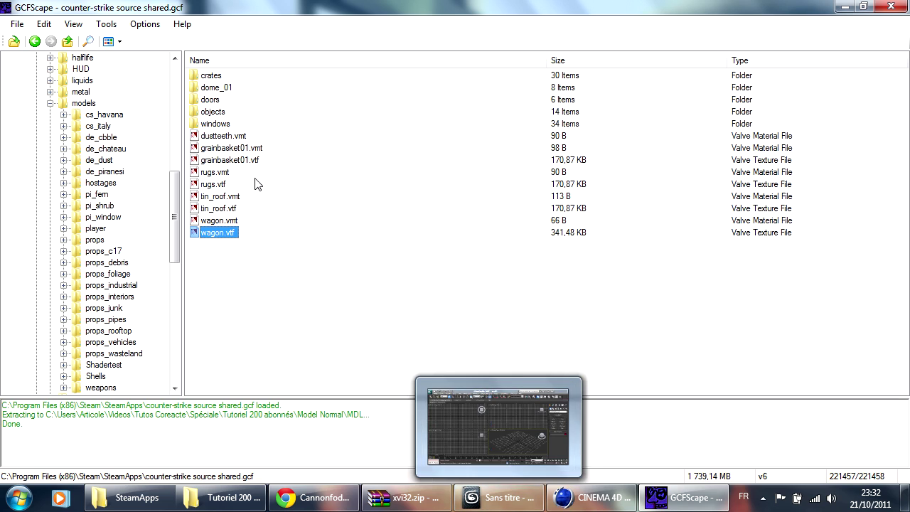
{"action": "right_click", "coordinate": [216, 240]}
{"action": "left_click", "coordinate": [260, 244]}
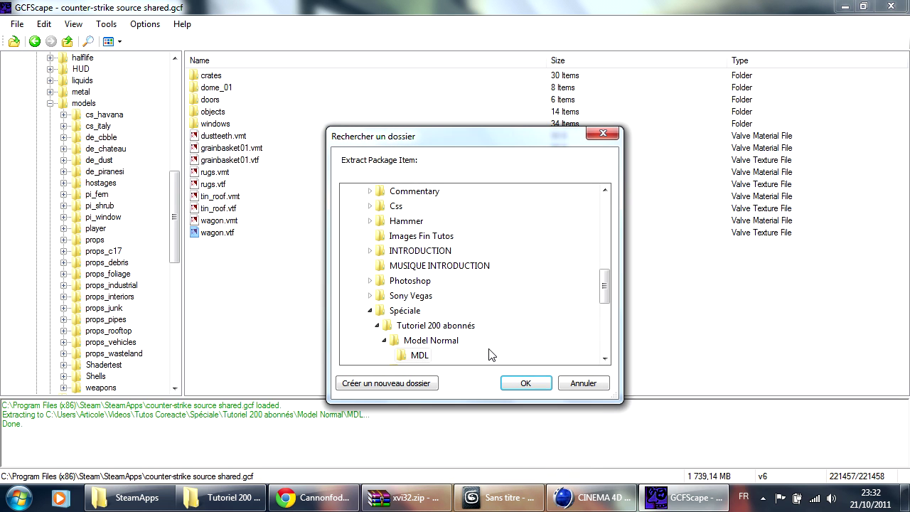
Create a new folder named Texture inside Model Normal and extract the wagon texture into it.
{"action": "left_click_drag", "start_coordinate": [601, 290], "coordinate": [541, 308]}
{"action": "left_click", "coordinate": [441, 281]}
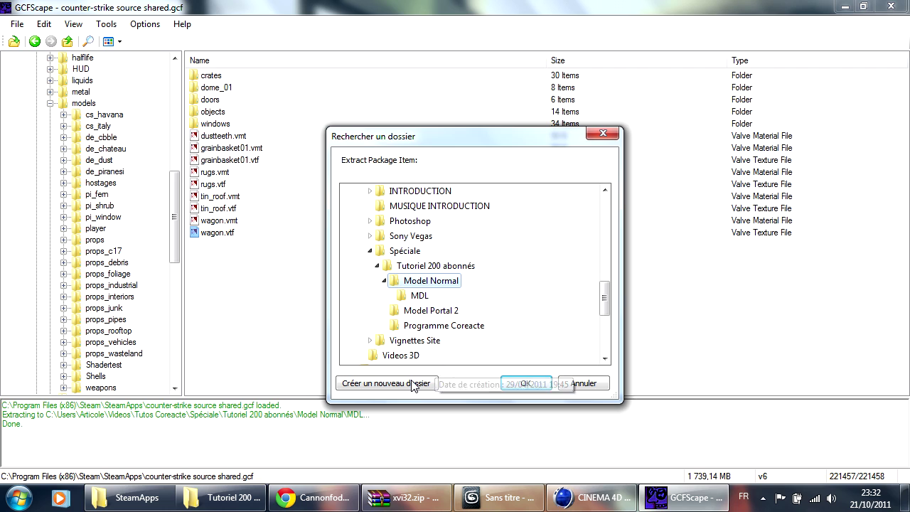
{"action": "left_click", "coordinate": [412, 384]}
{"action": "type", "text": "Texture"}
{"action": "key", "text": "Return"}
{"action": "left_click", "coordinate": [524, 383]}
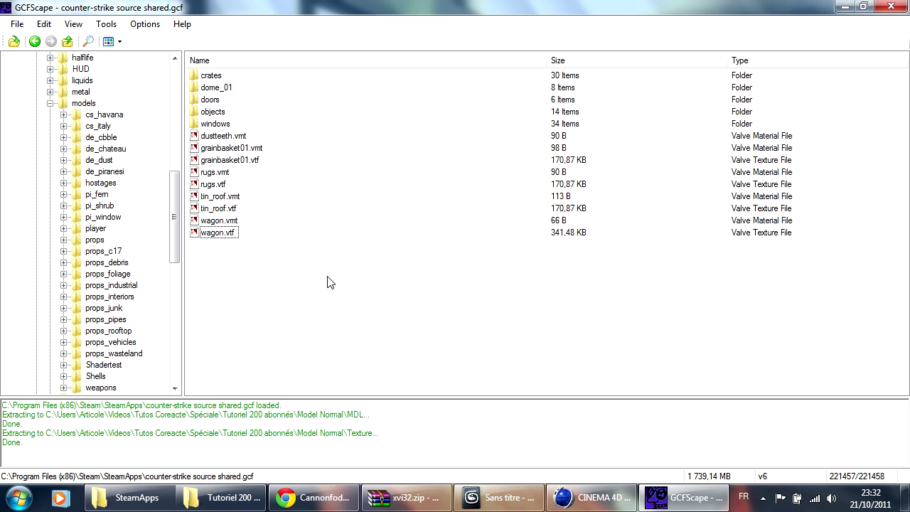
Close GCFScape and open the MDL folder inside Model Normal to review the extracted wagon files.
{"action": "left_click", "coordinate": [891, 9]}
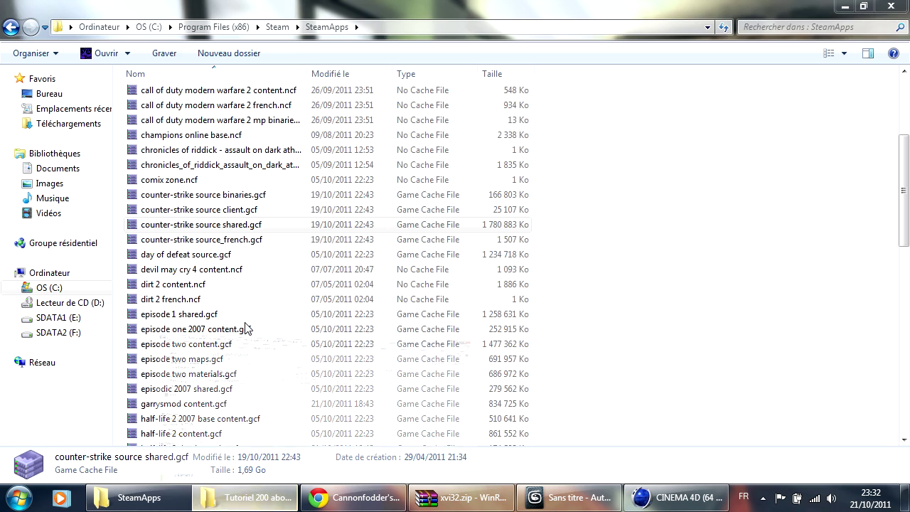
{"action": "double_click", "coordinate": [167, 138]}
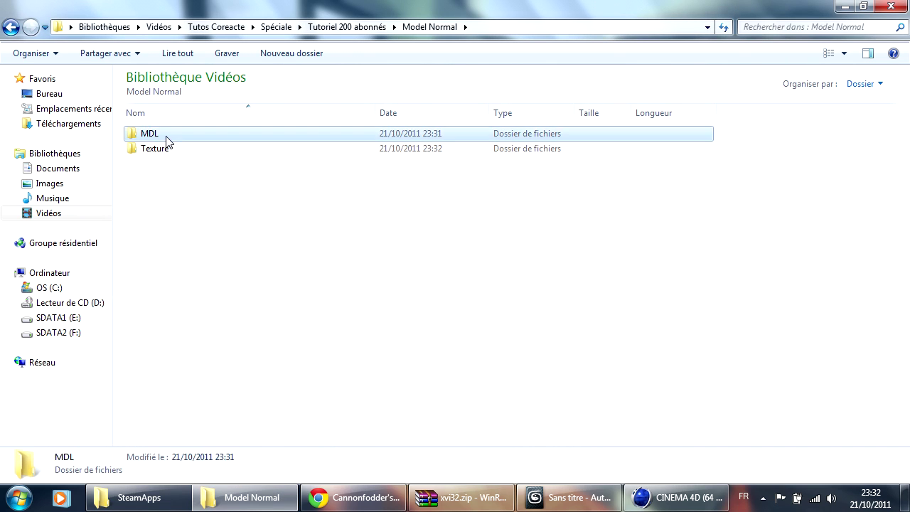
{"action": "double_click", "coordinate": [166, 137]}
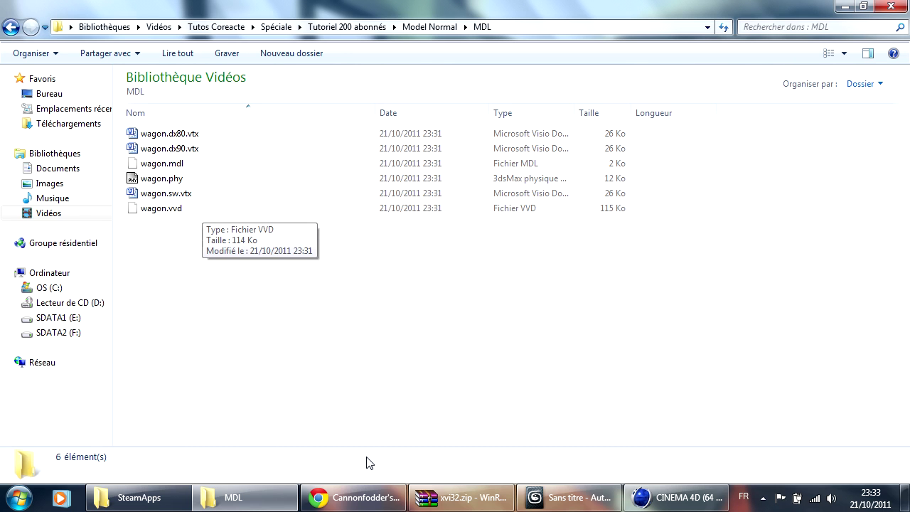
Switch to Chrome and open the MDLDecompiler page of Cannonfodder's site, going down to the Old Versions downloads.
{"action": "left_click", "coordinate": [352, 500]}
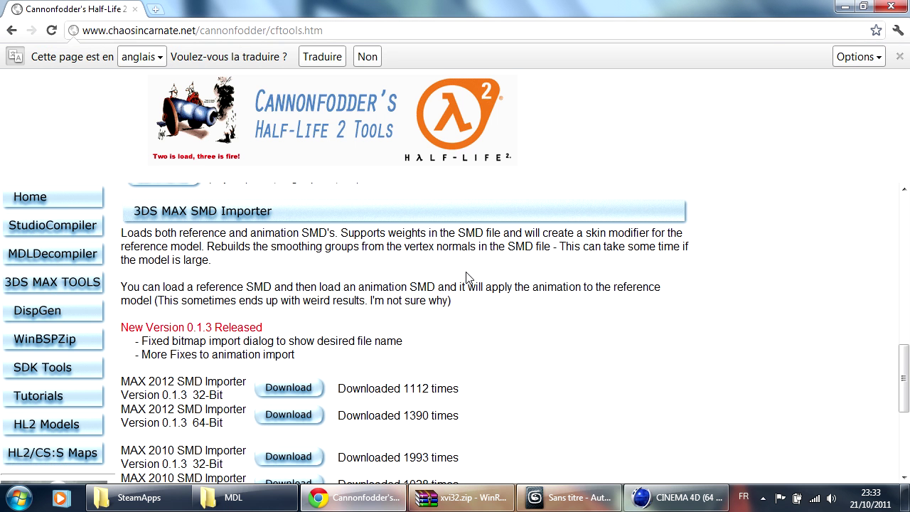
{"action": "left_click", "coordinate": [46, 198]}
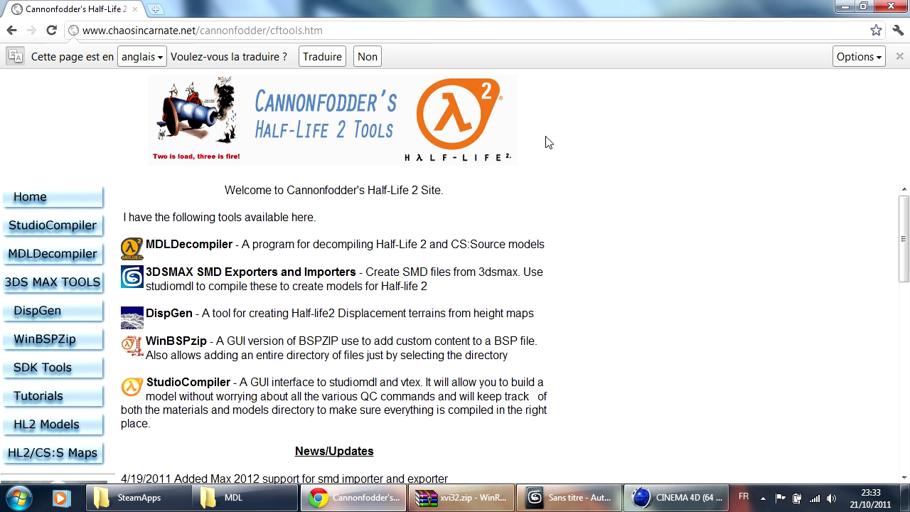
{"action": "scroll", "coordinate": [344, 199], "scroll_direction": "down", "scroll_amount": 1}
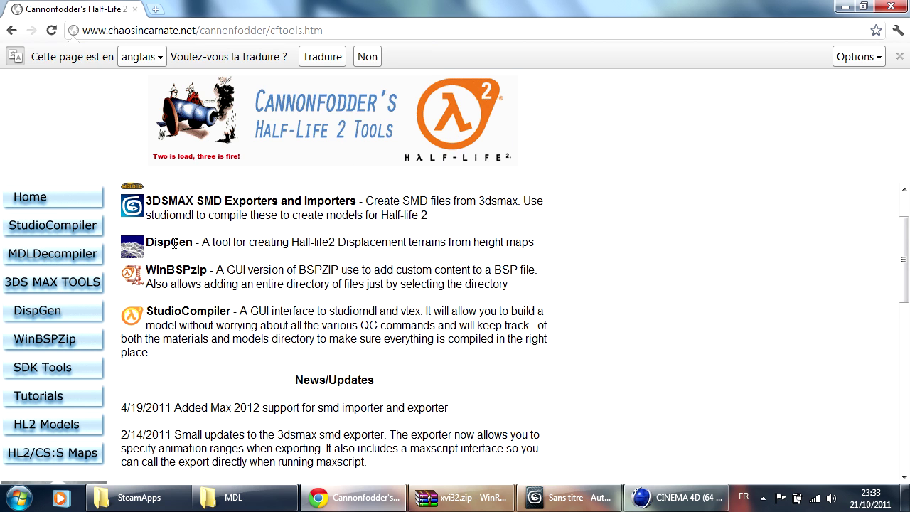
{"action": "scroll", "coordinate": [57, 281], "scroll_direction": "up", "scroll_amount": 1}
{"action": "left_click", "coordinate": [40, 258]}
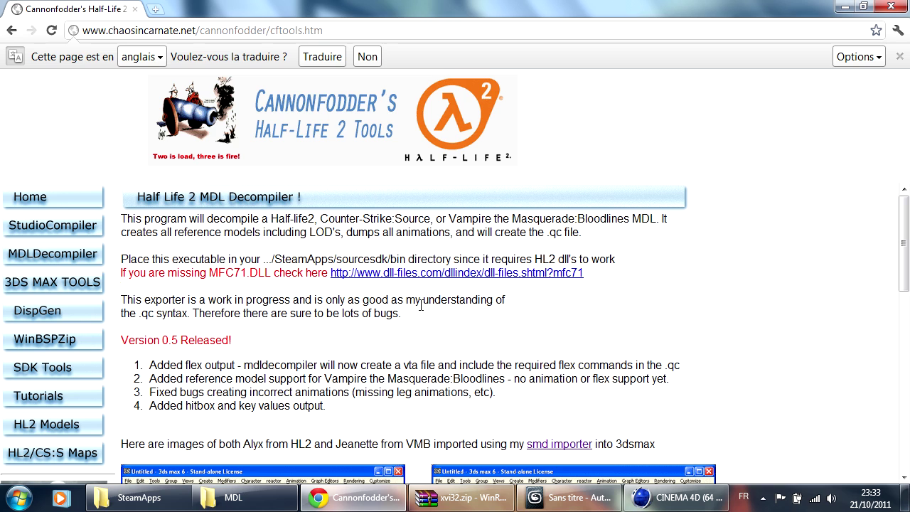
{"action": "scroll", "coordinate": [664, 319], "scroll_direction": "down", "scroll_amount": 10}
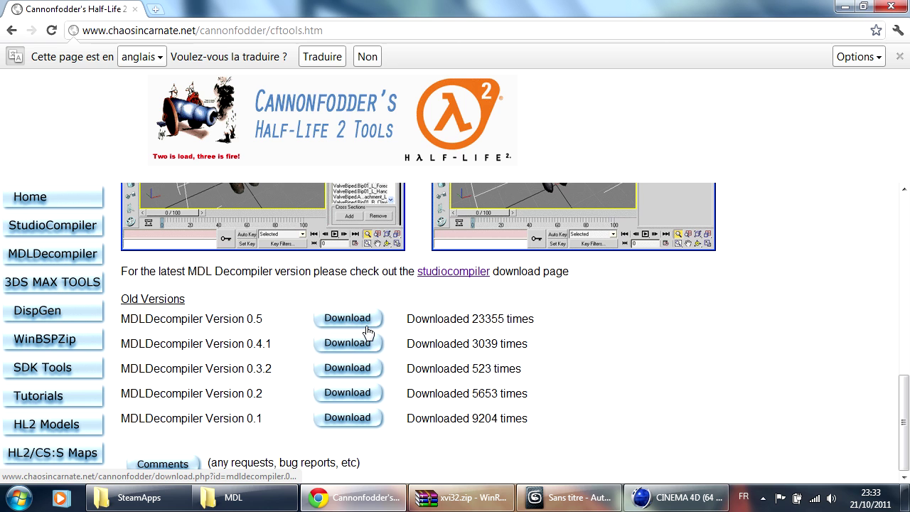
Go from the Documents library to the Téléchargements folder and open the mdldecompiler.05.rar archive.
{"action": "left_click", "coordinate": [21, 497]}
{"action": "left_click", "coordinate": [264, 88]}
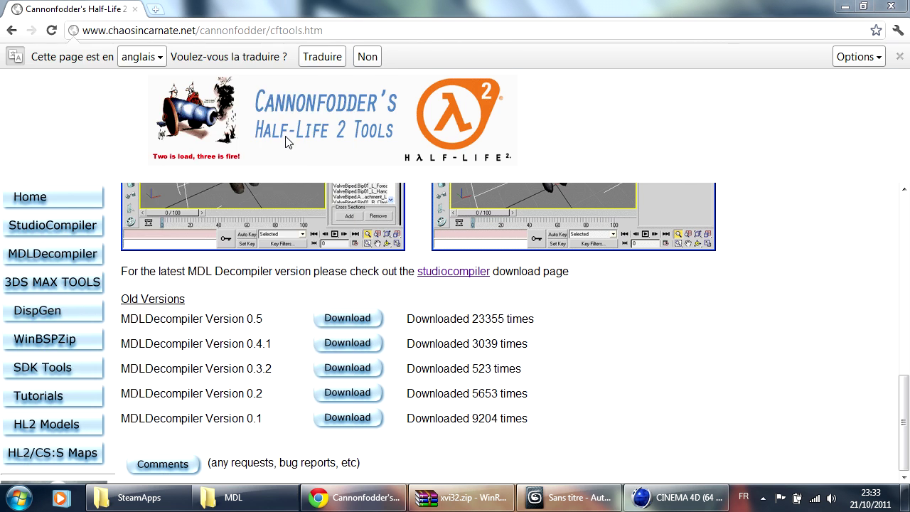
{"action": "scroll", "coordinate": [196, 321], "scroll_direction": "down", "scroll_amount": 6}
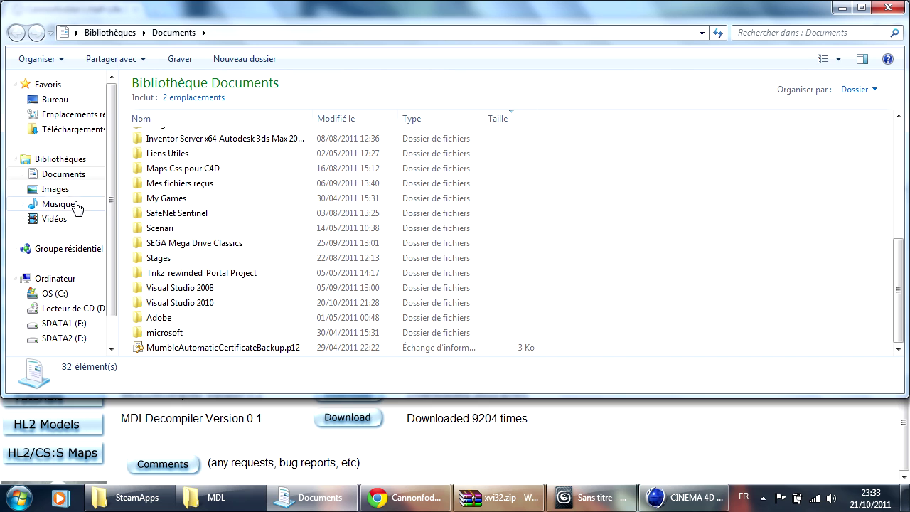
{"action": "left_click", "coordinate": [58, 132]}
{"action": "left_click", "coordinate": [661, 217]}
{"action": "double_click", "coordinate": [661, 217]}
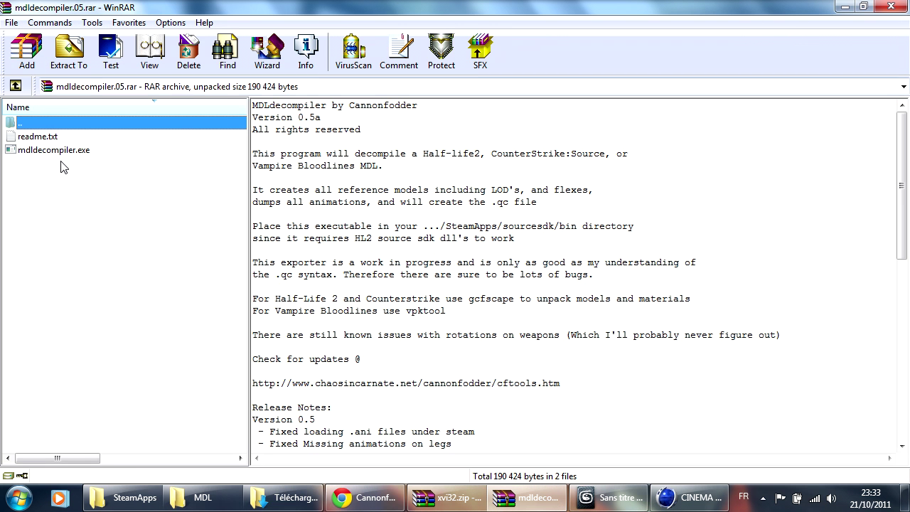
Close the Téléchargements window and examine the archive's notes for the directory where mdldecompiler.exe must be placed.
{"action": "right_click", "coordinate": [282, 492]}
{"action": "left_click", "coordinate": [303, 460]}
{"action": "left_click", "coordinate": [49, 157]}
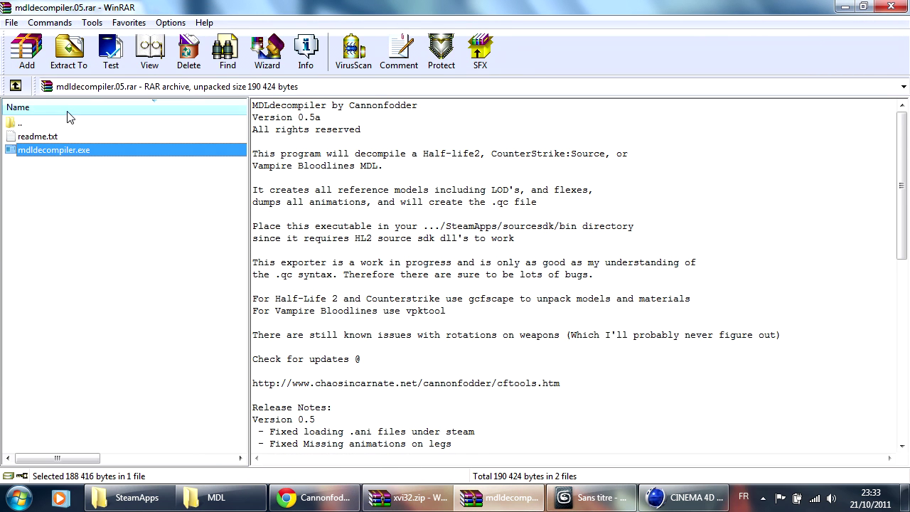
{"action": "left_click", "coordinate": [402, 226]}
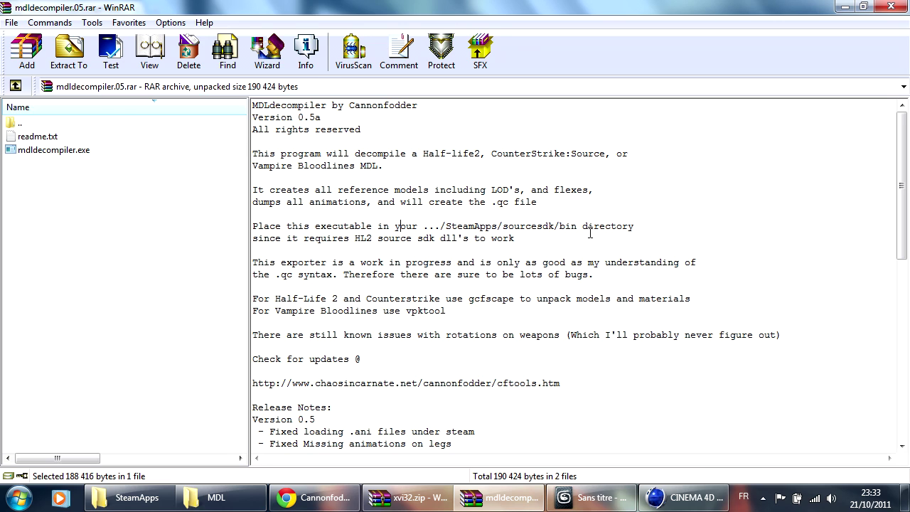
{"action": "left_click_drag", "start_coordinate": [646, 226], "coordinate": [427, 222]}
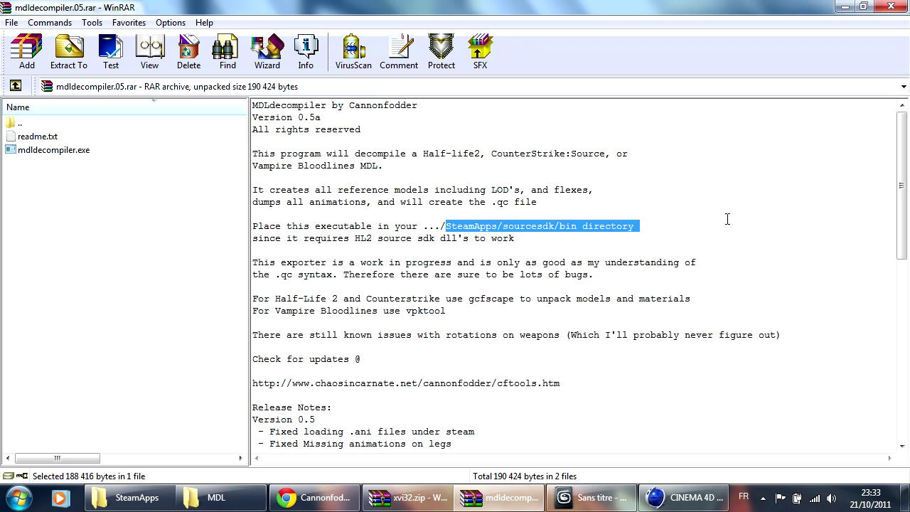
{"action": "left_click", "coordinate": [636, 225]}
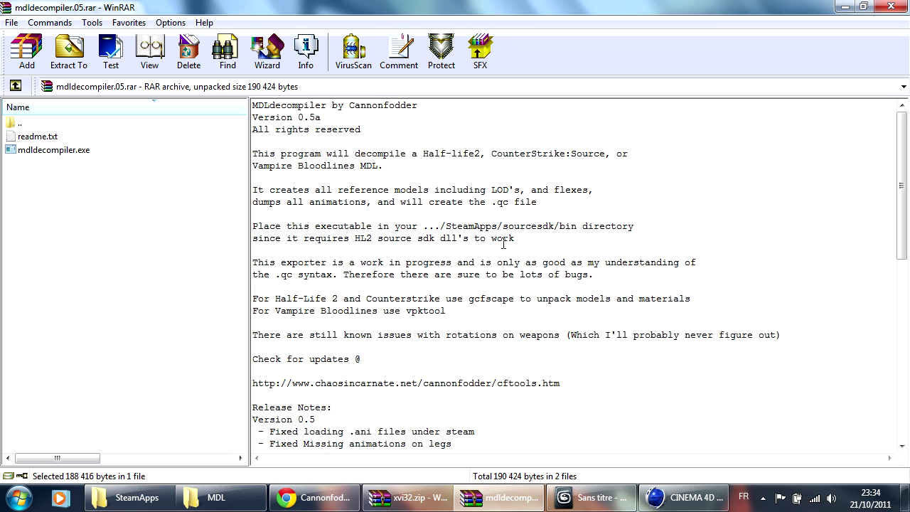
Switch to the SteamApps window and open sourcesdk\bin\ep1\bin inside the account folder to find mdldecompiler.exe.
{"action": "left_click", "coordinate": [137, 497]}
{"action": "scroll", "coordinate": [270, 319], "scroll_direction": "up", "scroll_amount": 4}
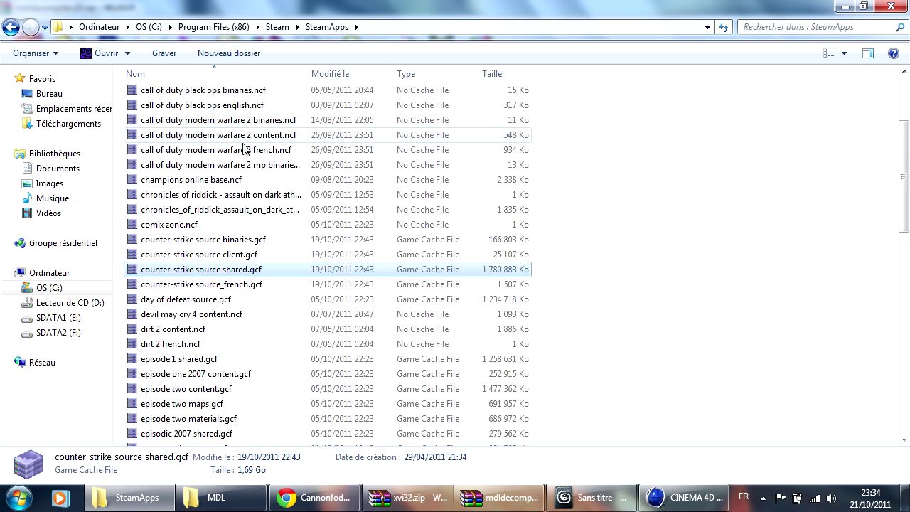
{"action": "double_click", "coordinate": [161, 110]}
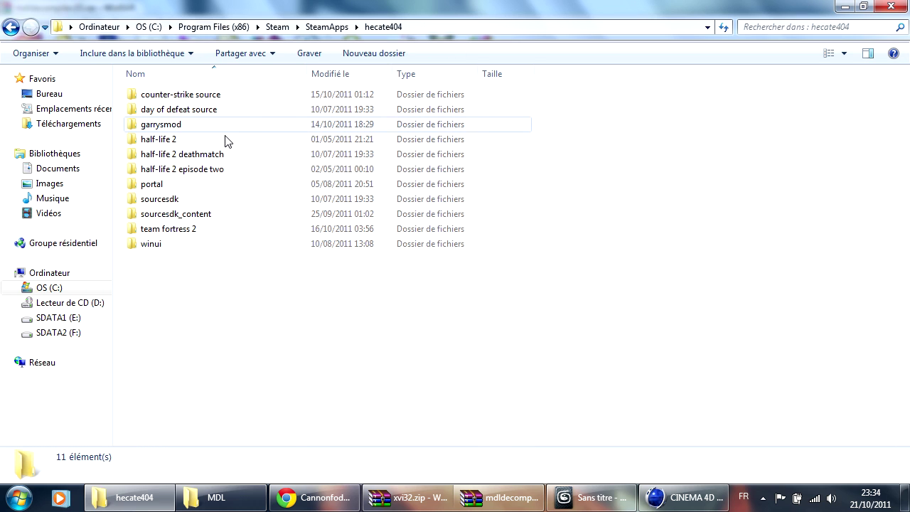
{"action": "double_click", "coordinate": [167, 202]}
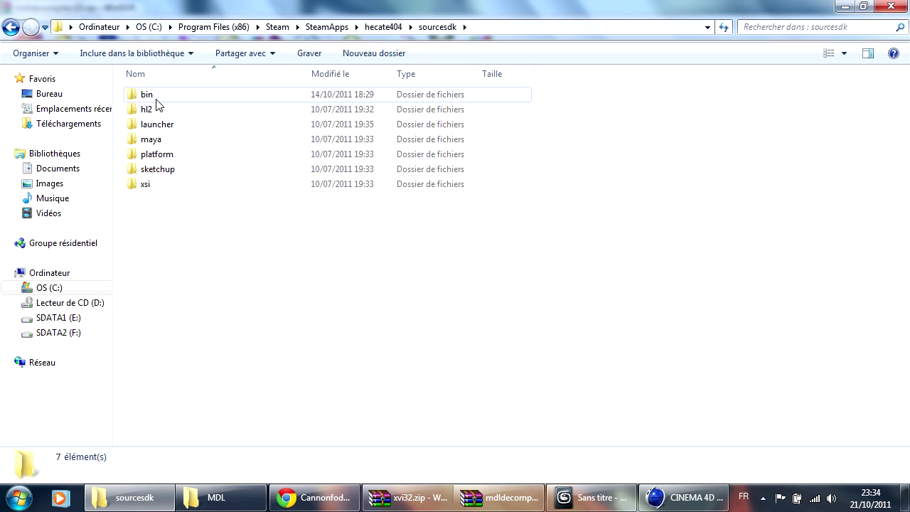
{"action": "double_click", "coordinate": [151, 96]}
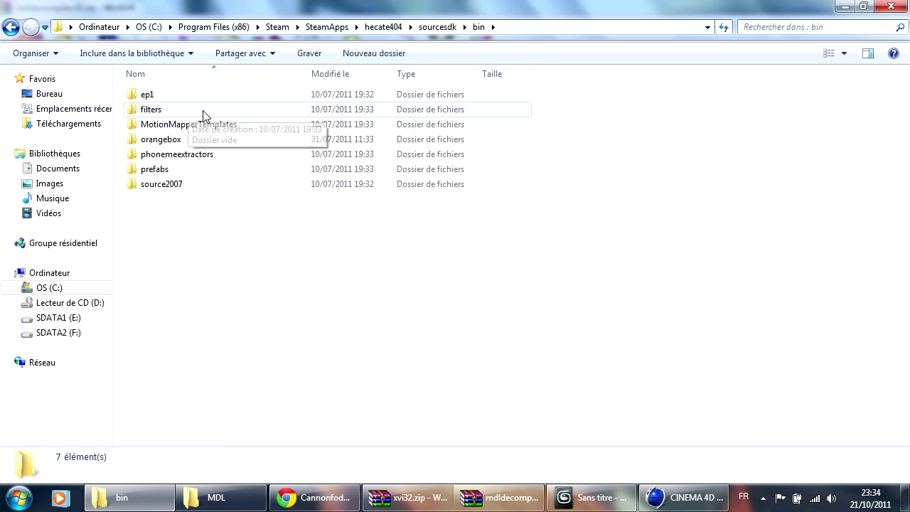
{"action": "double_click", "coordinate": [146, 96]}
{"action": "double_click", "coordinate": [150, 99]}
{"action": "scroll", "coordinate": [214, 177], "scroll_direction": "down", "scroll_amount": 3}
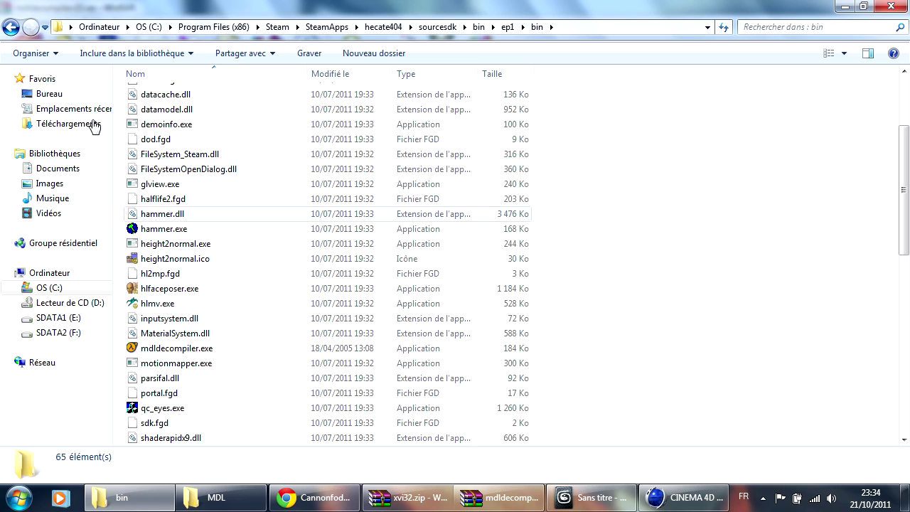
Return to the sourcesdk folder, retrace the path through bin\ep1\bin and point out mdldecompiler.exe there.
{"action": "key", "text": "BackSpace"}
{"action": "key", "text": "BackSpace"}
{"action": "key", "text": "BackSpace"}
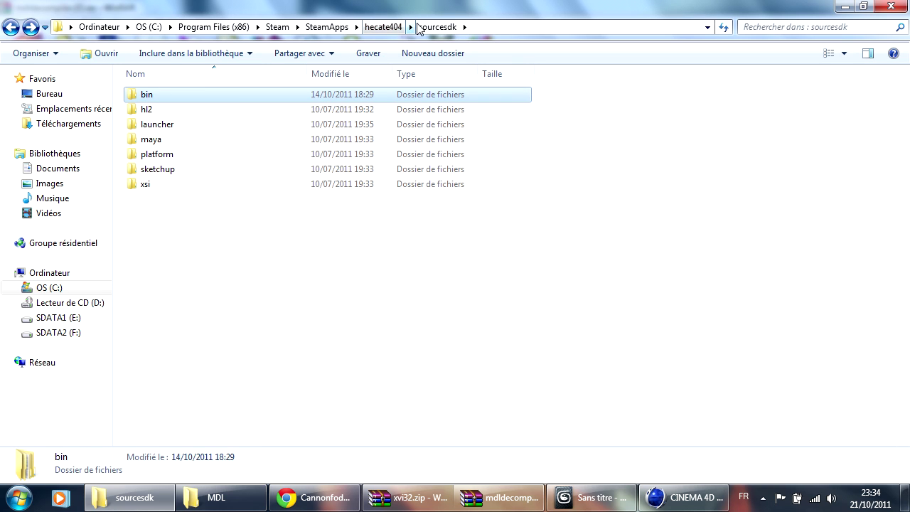
{"action": "left_click", "coordinate": [148, 99]}
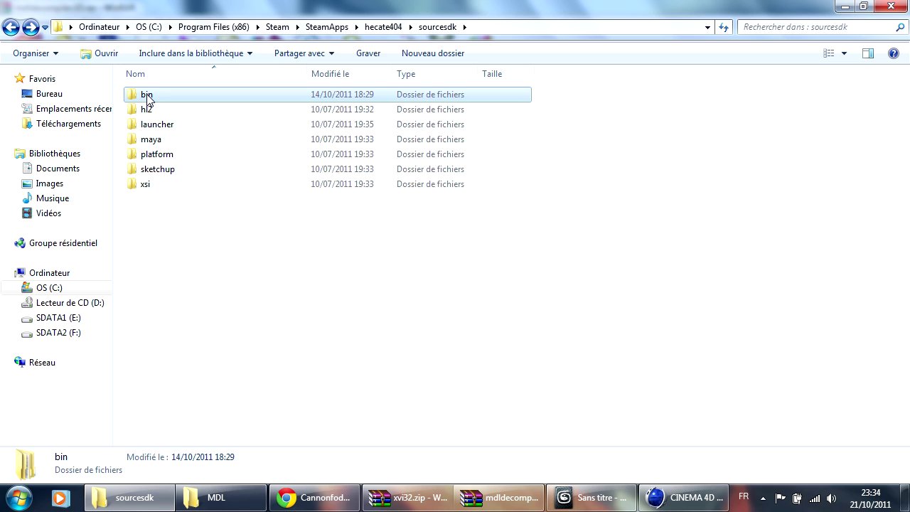
{"action": "double_click", "coordinate": [150, 98]}
{"action": "double_click", "coordinate": [157, 96]}
{"action": "double_click", "coordinate": [160, 96]}
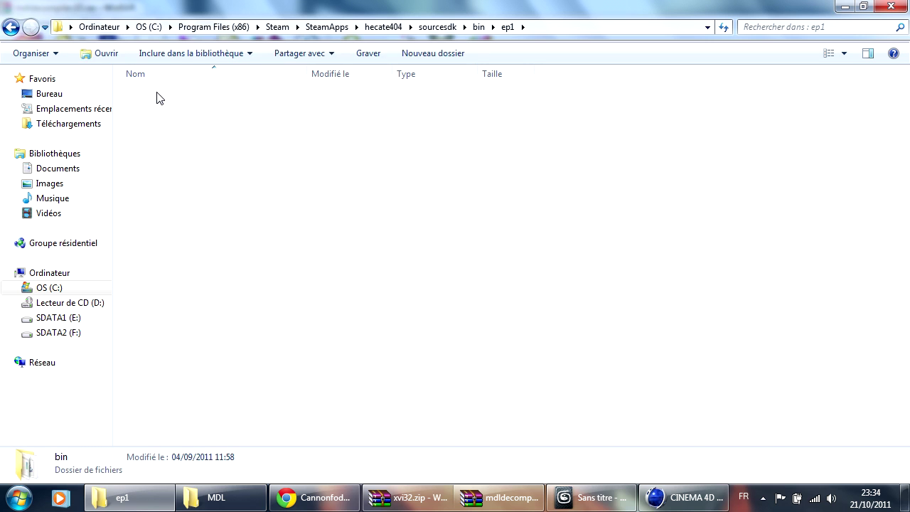
{"action": "scroll", "coordinate": [239, 270], "scroll_direction": "down", "scroll_amount": 3}
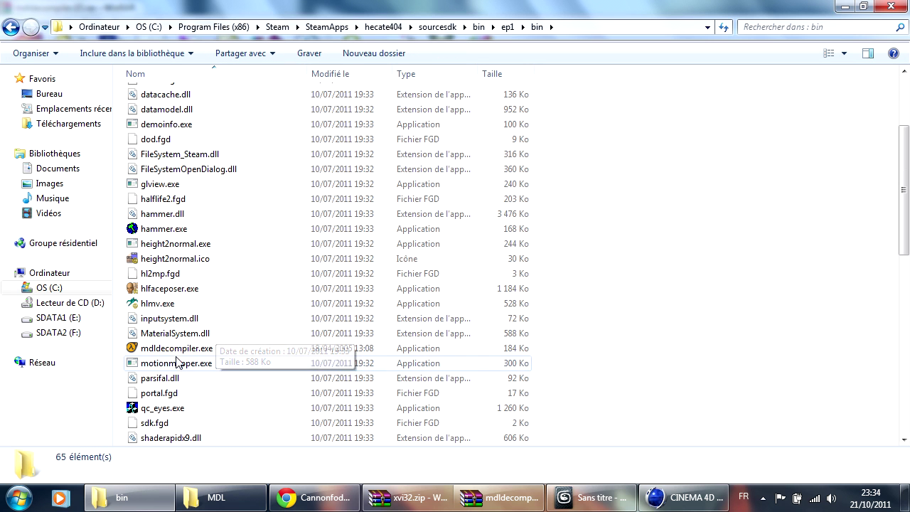
{"action": "left_click", "coordinate": [202, 352]}
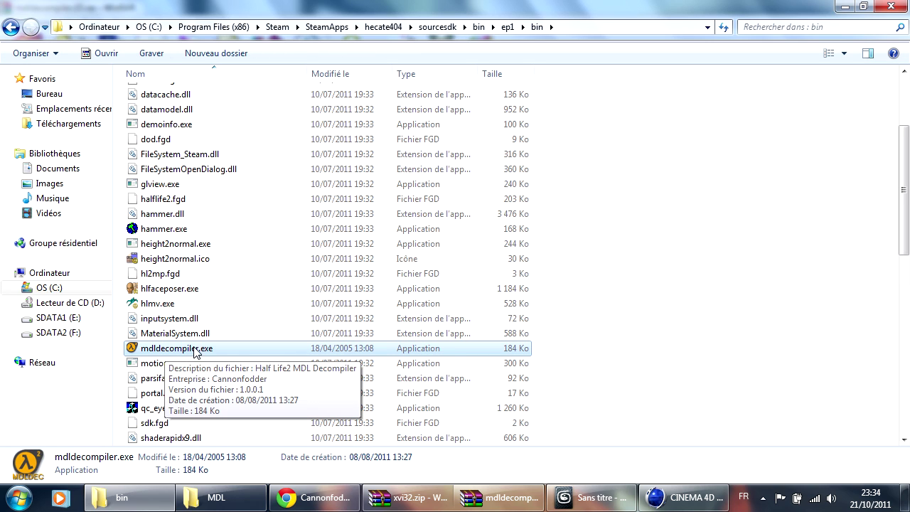
{"action": "left_click", "coordinate": [672, 333]}
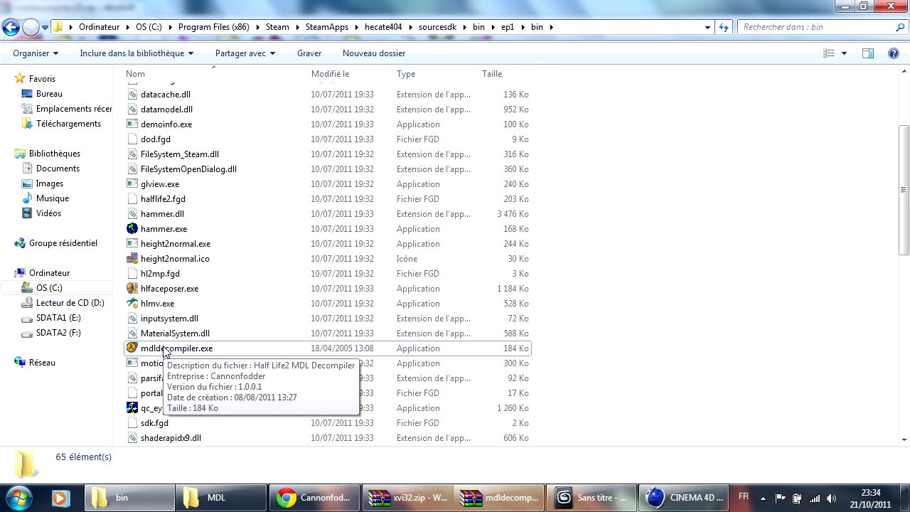
Launch mdldecompiler.exe and choose wagon.mdl from Tutos Coreacte\Spéciale\Tutoriel 200 abonnés\Model Normal\MDL as the model file.
{"action": "double_click", "coordinate": [164, 350]}
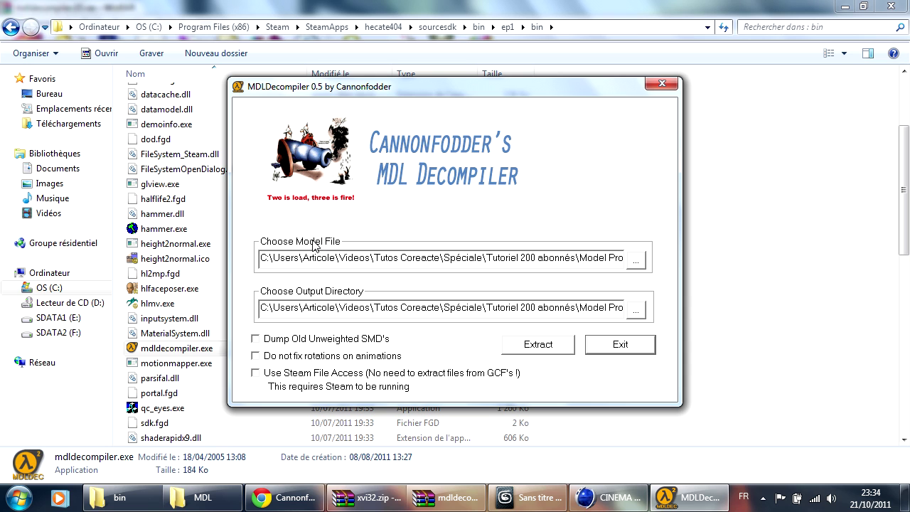
{"action": "left_click", "coordinate": [636, 263]}
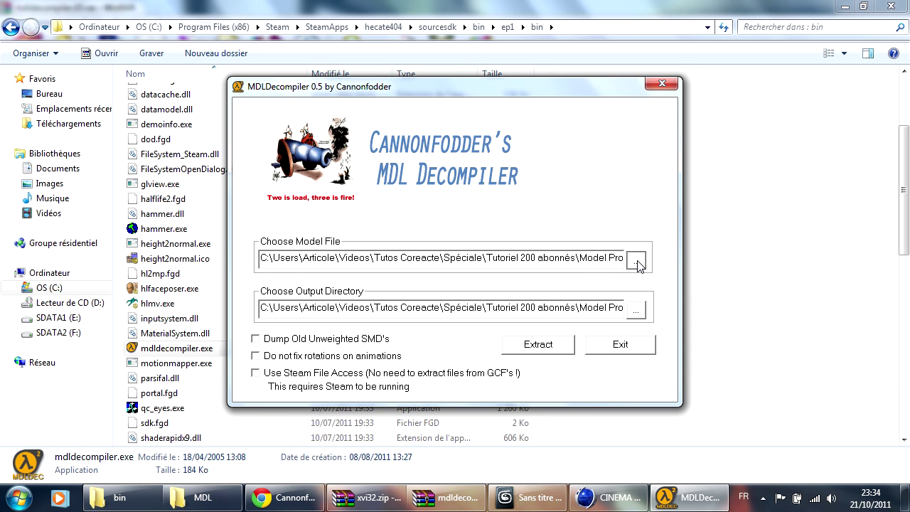
{"action": "left_click", "coordinate": [517, 168]}
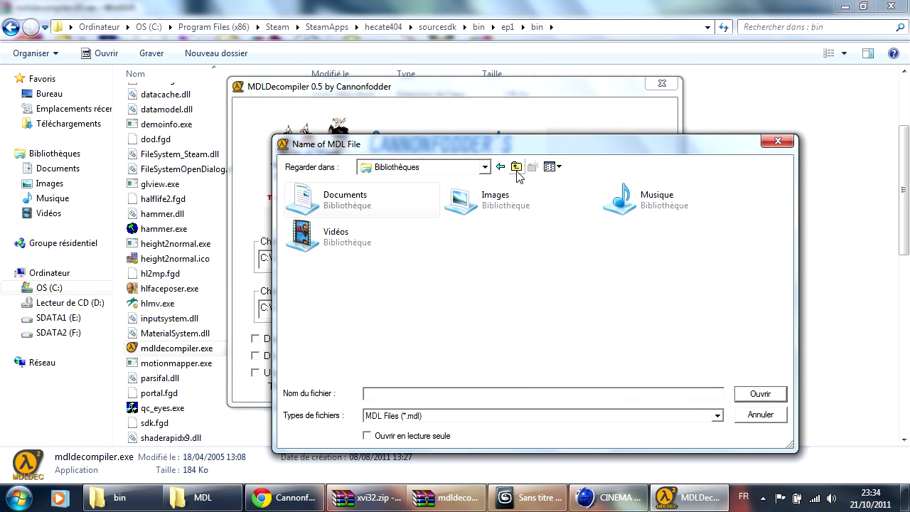
{"action": "double_click", "coordinate": [362, 235]}
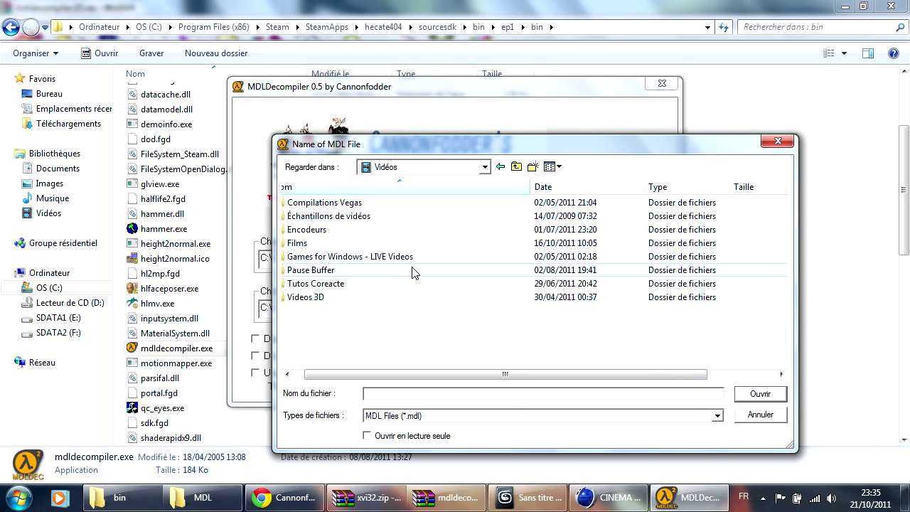
{"action": "double_click", "coordinate": [324, 283]}
{"action": "scroll", "coordinate": [355, 293], "scroll_direction": "down", "scroll_amount": 1}
{"action": "double_click", "coordinate": [340, 339]}
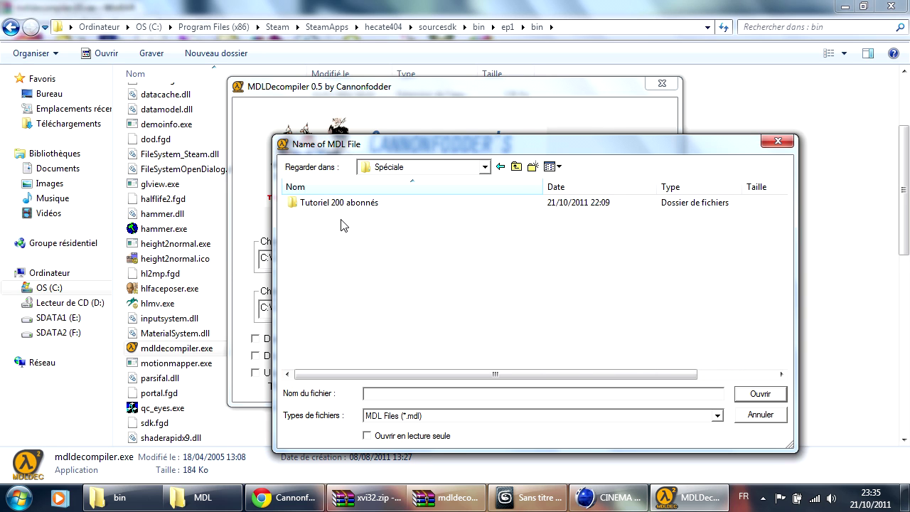
{"action": "double_click", "coordinate": [334, 204]}
{"action": "double_click", "coordinate": [332, 204]}
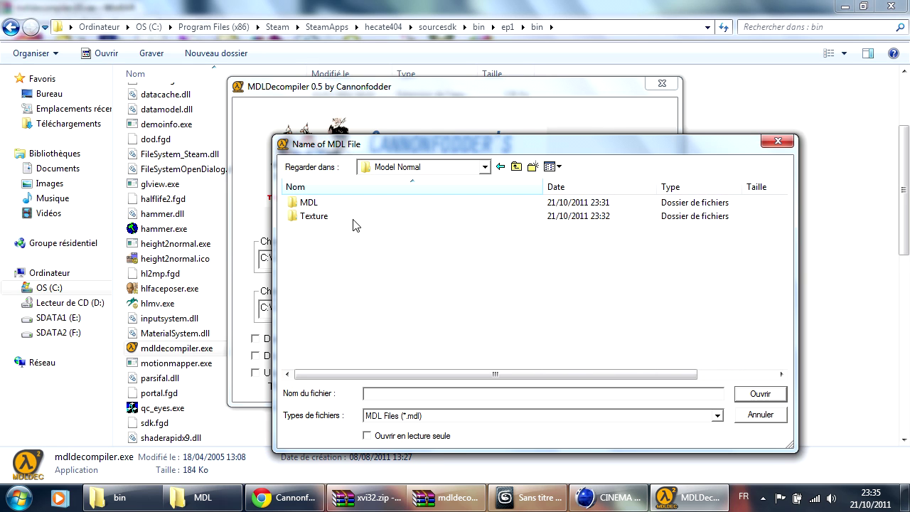
{"action": "double_click", "coordinate": [320, 204]}
{"action": "left_click", "coordinate": [334, 204]}
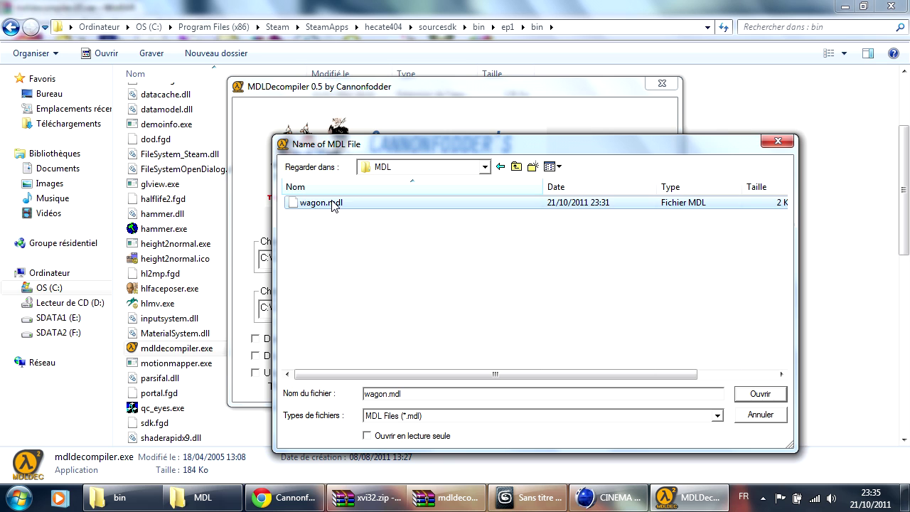
{"action": "left_click", "coordinate": [757, 395]}
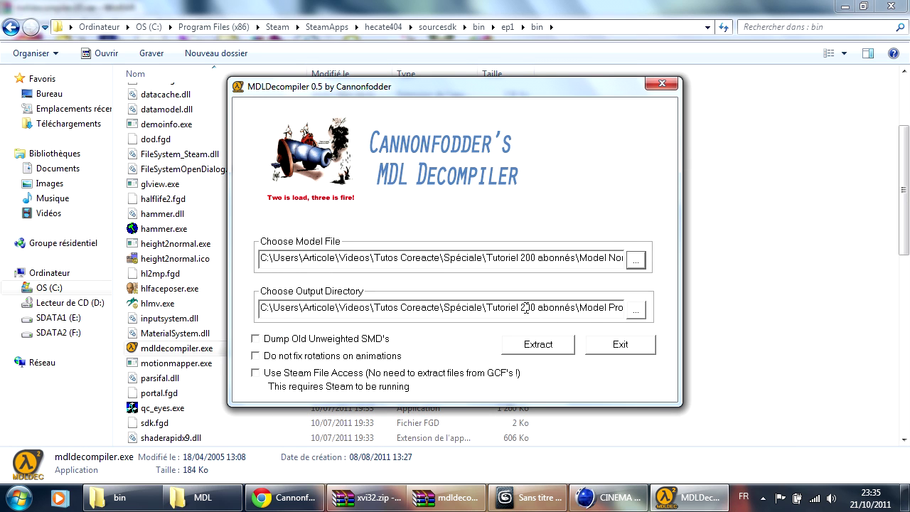
Create a folder named SMD inside Model Normal and choose it as the decompiler's output directory.
{"action": "left_click", "coordinate": [636, 315]}
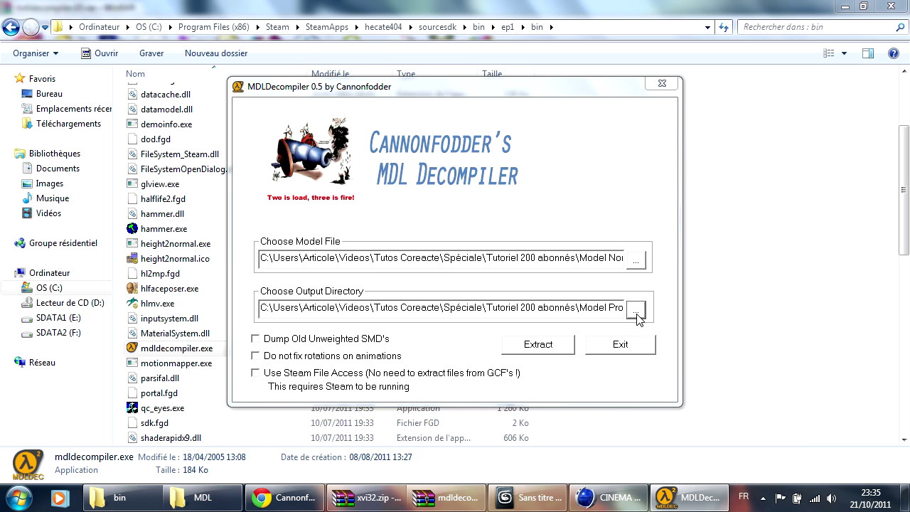
{"action": "left_click", "coordinate": [516, 167]}
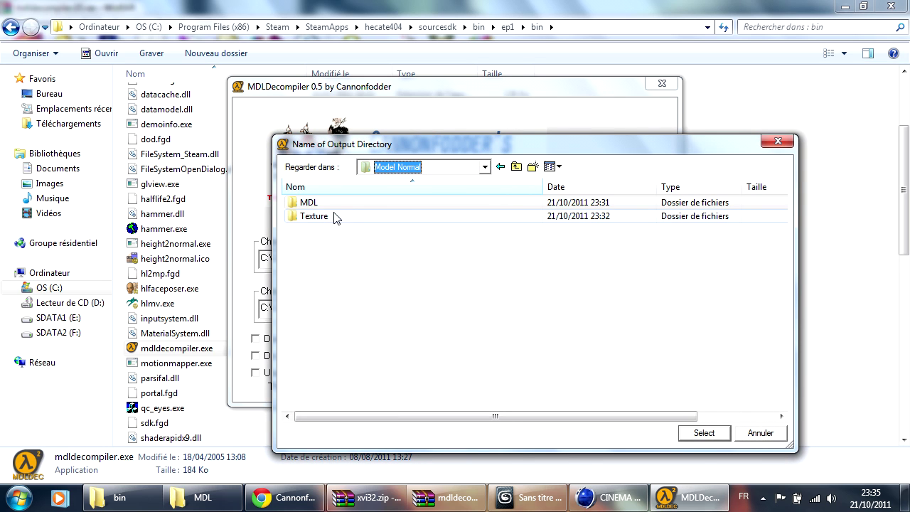
{"action": "left_click", "coordinate": [516, 167]}
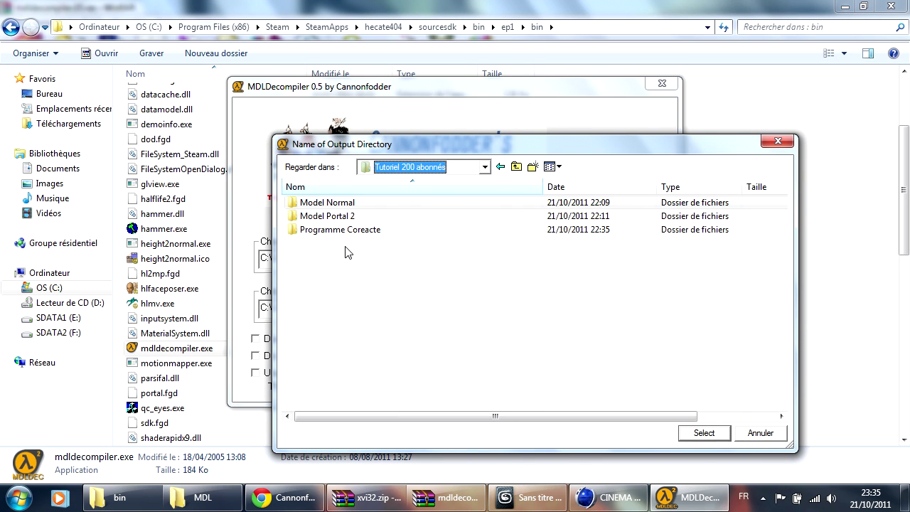
{"action": "left_click", "coordinate": [339, 205]}
{"action": "double_click", "coordinate": [339, 205]}
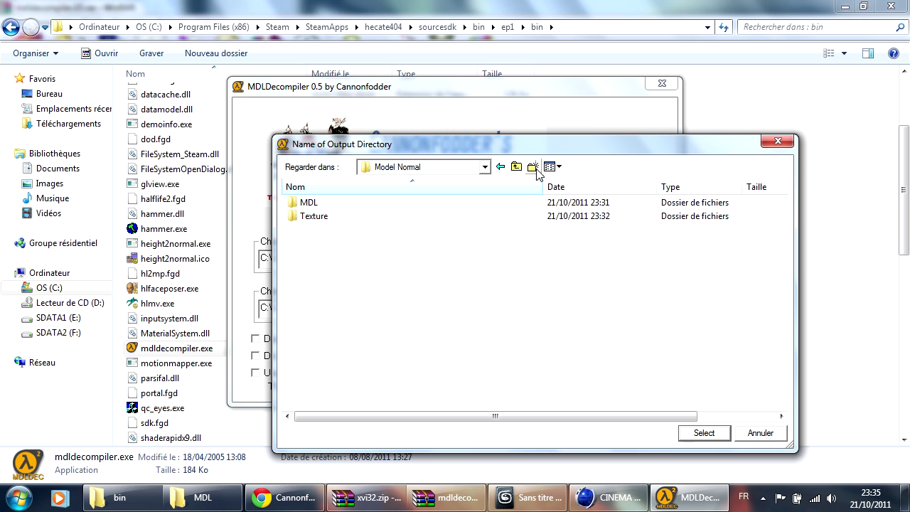
{"action": "left_click", "coordinate": [535, 170]}
{"action": "type", "text": "SMD"}
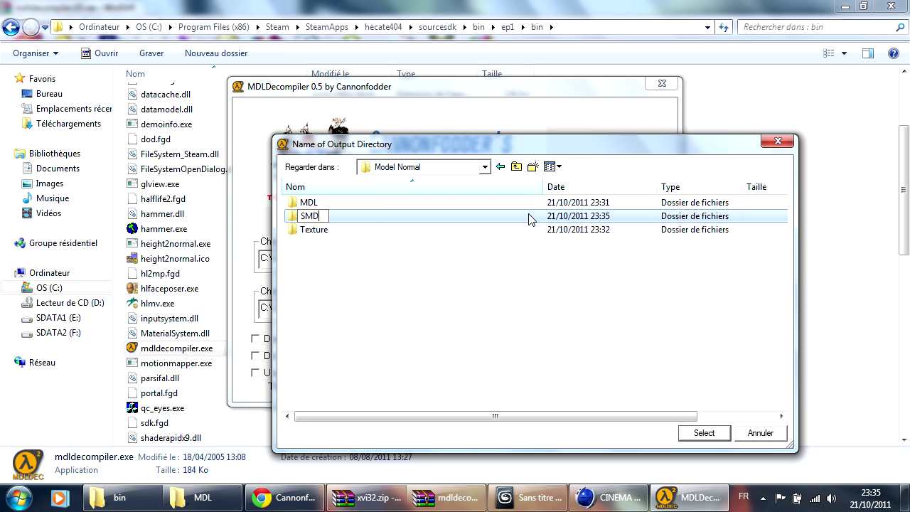
{"action": "left_click", "coordinate": [399, 257]}
{"action": "left_click", "coordinate": [312, 217]}
{"action": "left_click", "coordinate": [702, 433]}
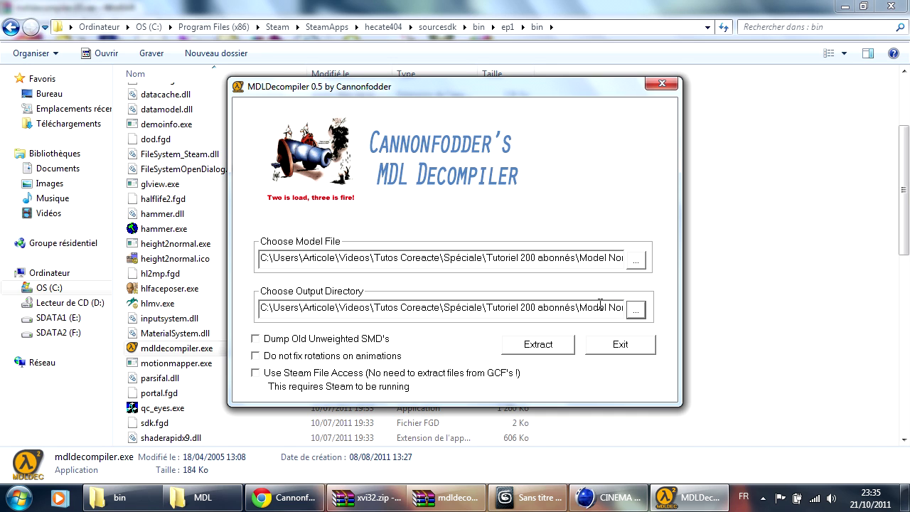
Extract the wagon model, acknowledge the messages and exit MDLDecompiler.
{"action": "left_click", "coordinate": [538, 345]}
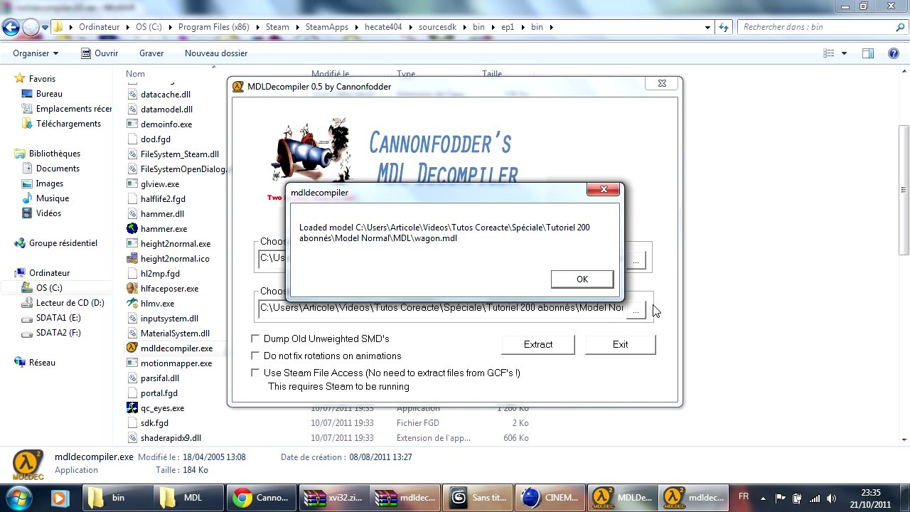
{"action": "left_click", "coordinate": [584, 280]}
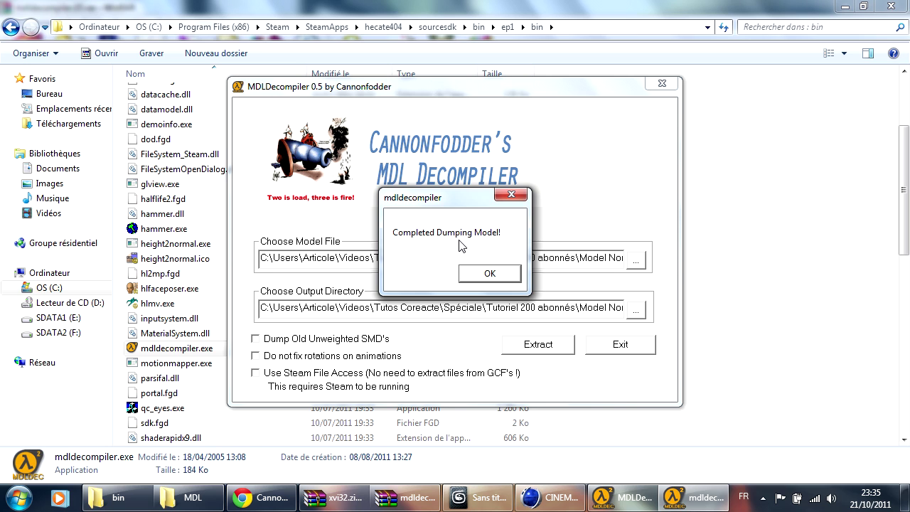
{"action": "left_click", "coordinate": [489, 274]}
{"action": "left_click", "coordinate": [618, 345]}
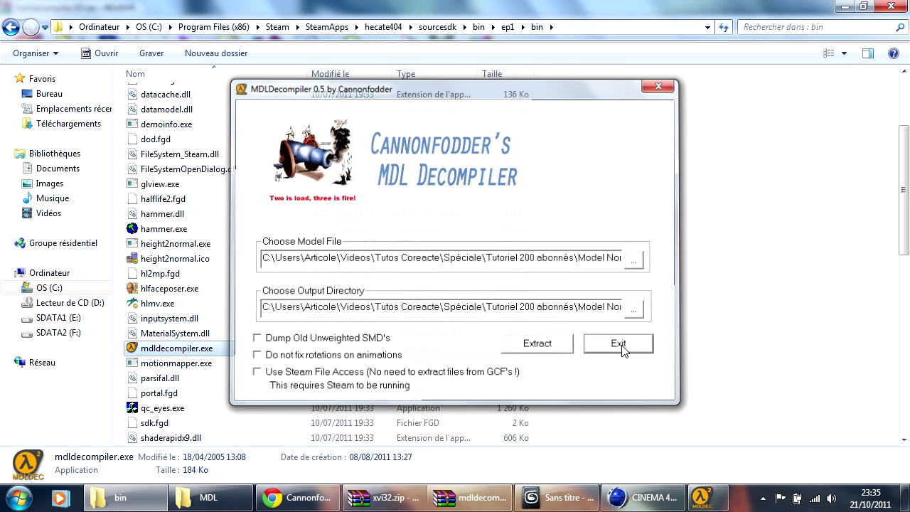
Switch to the MDL folder window, go back to Model Normal and move the decompiled SMD and QC files into the SMD folder.
{"action": "left_click", "coordinate": [214, 503]}
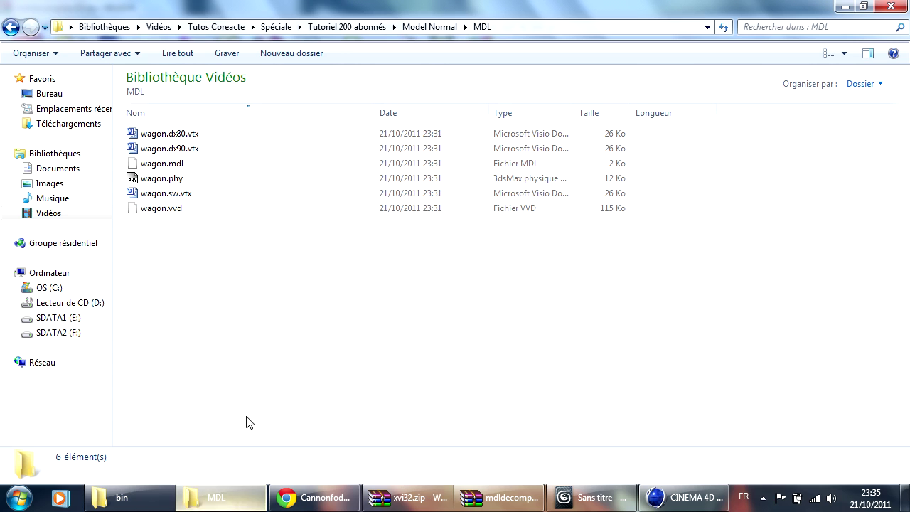
{"action": "left_click", "coordinate": [11, 27]}
{"action": "double_click", "coordinate": [153, 151]}
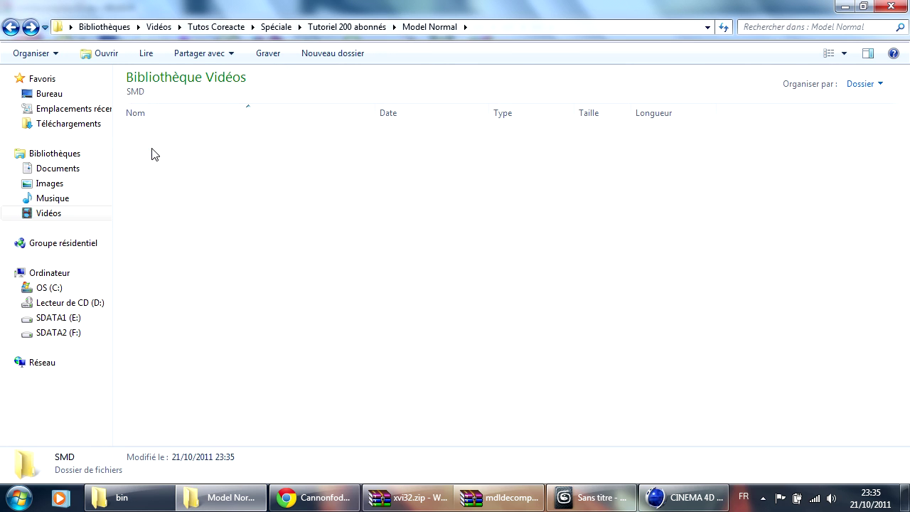
{"action": "left_click", "coordinate": [11, 27]}
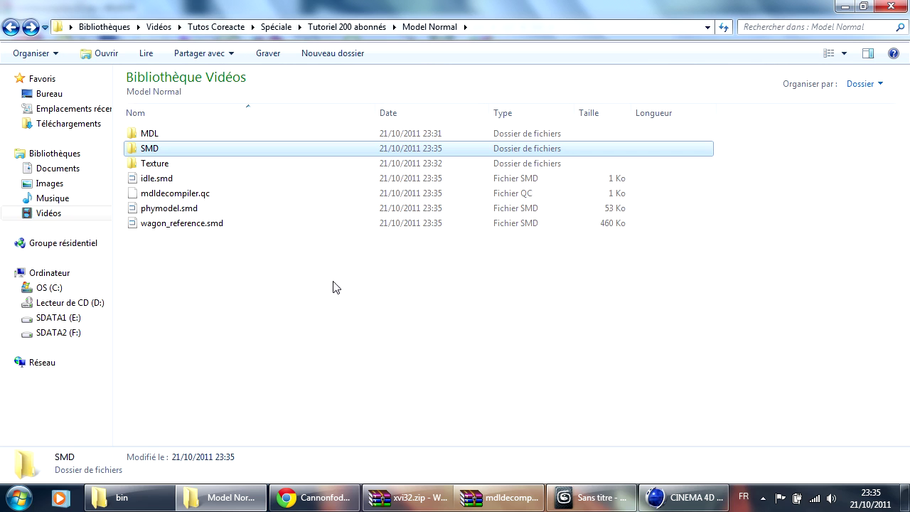
{"action": "left_click_drag", "start_coordinate": [255, 269], "coordinate": [155, 151]}
Reopen mdldecompiler.exe from the bin folder, enter the SMD folder to select it as output directory, and exit without extracting.
{"action": "left_click", "coordinate": [126, 497]}
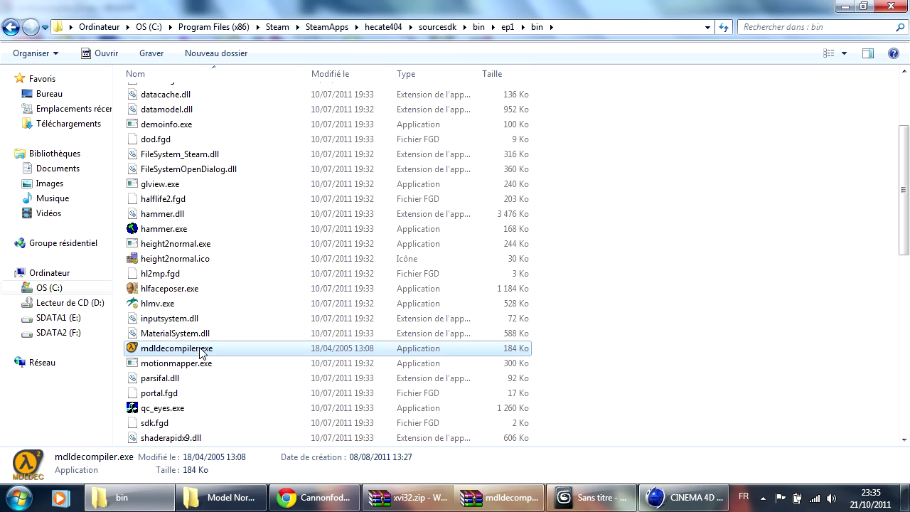
{"action": "double_click", "coordinate": [200, 349]}
{"action": "left_click", "coordinate": [636, 311]}
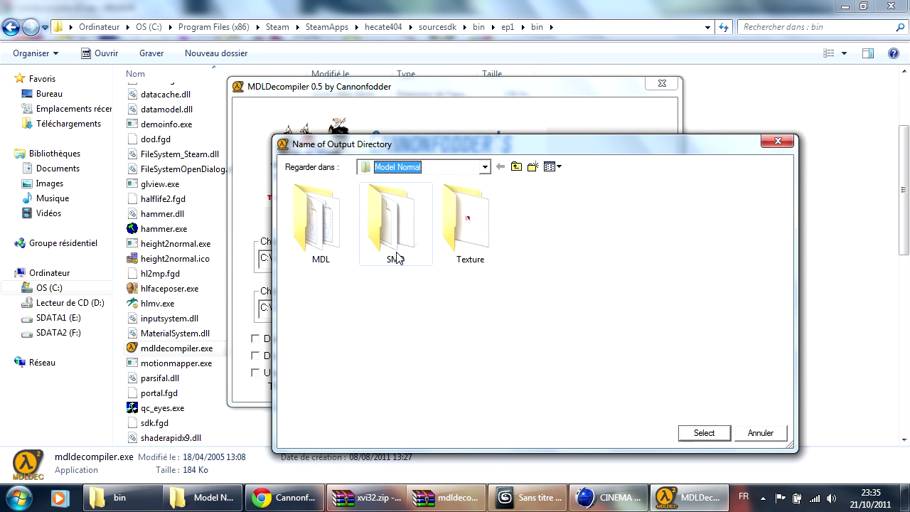
{"action": "double_click", "coordinate": [396, 255]}
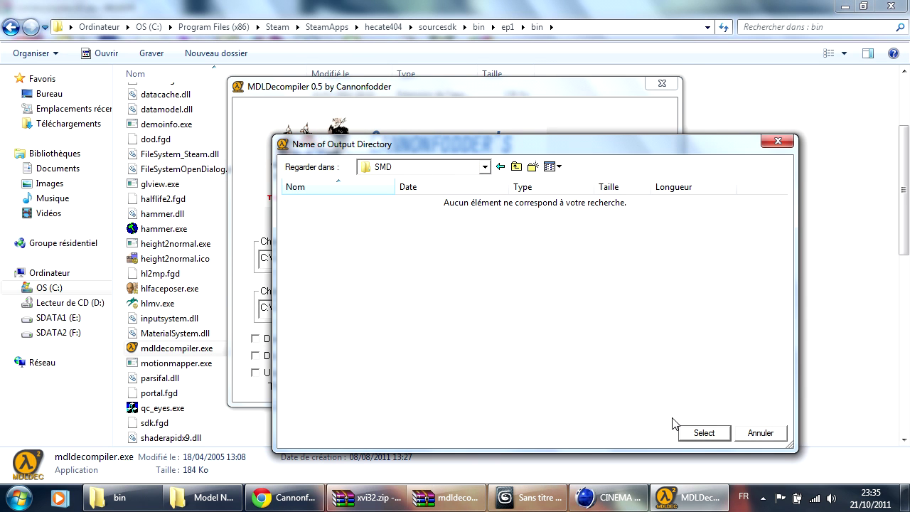
{"action": "left_click", "coordinate": [704, 433]}
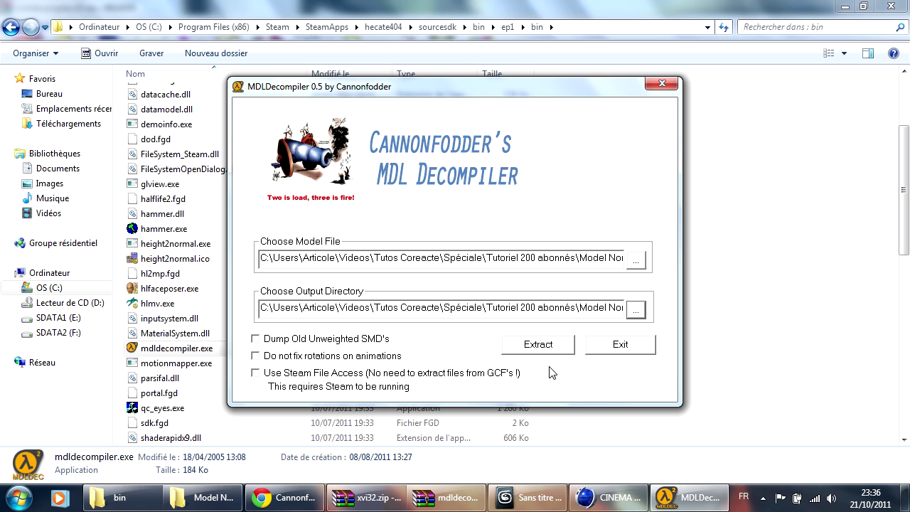
{"action": "left_click", "coordinate": [620, 344]}
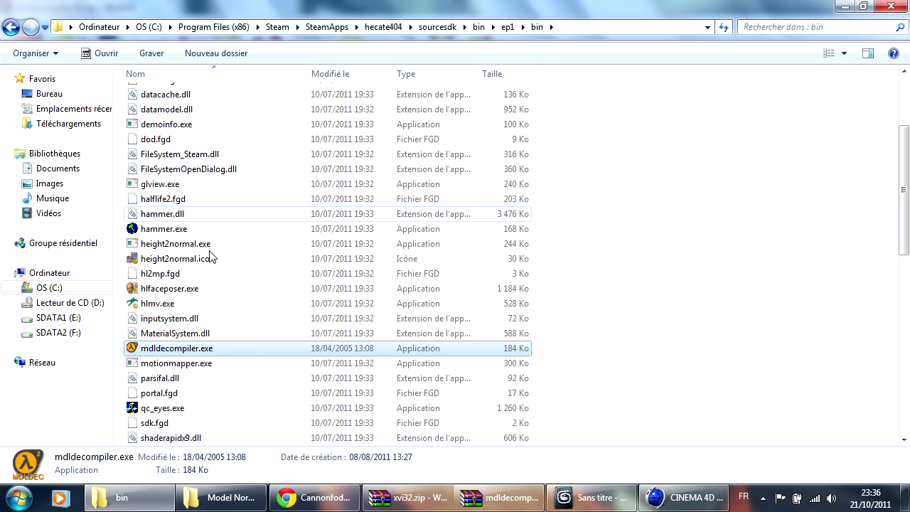
Return to the Model Normal window, examine wagon_reference.smd in the SMD folder and go back.
{"action": "left_click", "coordinate": [211, 502]}
{"action": "double_click", "coordinate": [145, 153]}
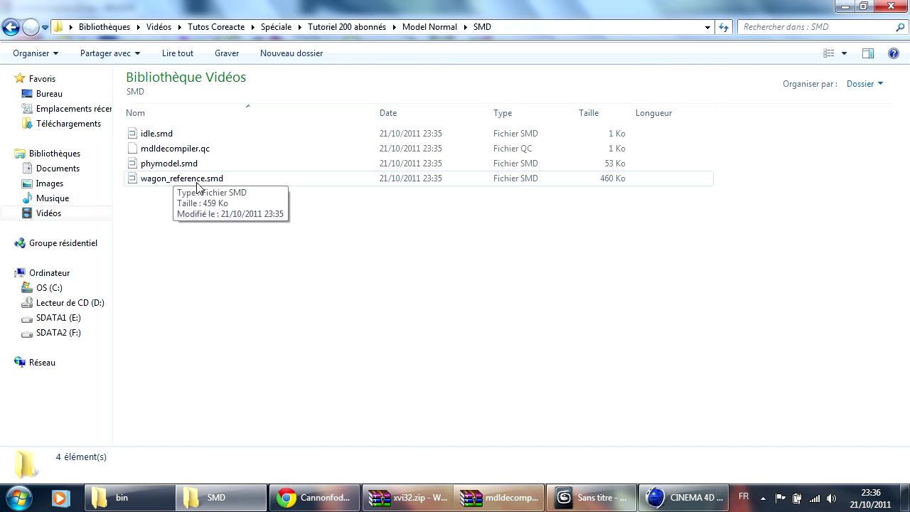
{"action": "left_click", "coordinate": [10, 28]}
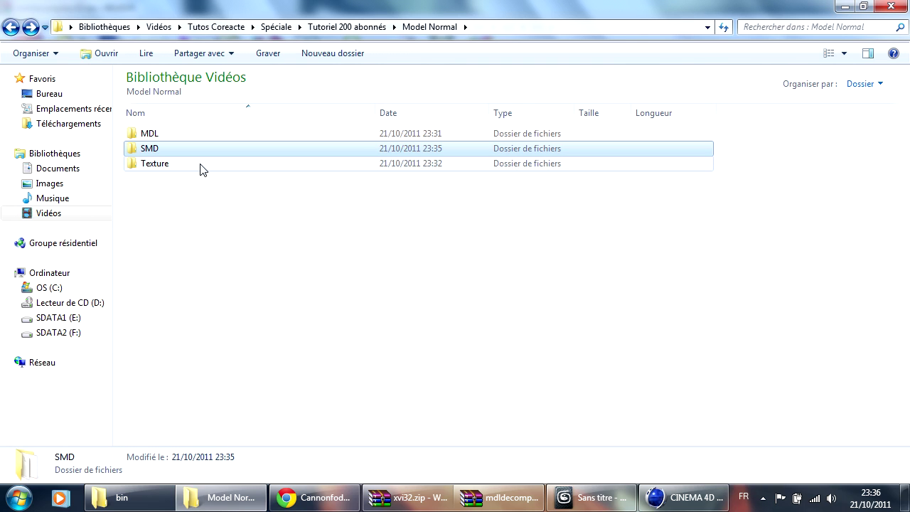
Open wagon.vtf from the Texture folder in VTFEdit.
{"action": "double_click", "coordinate": [157, 165]}
{"action": "left_click", "coordinate": [164, 135]}
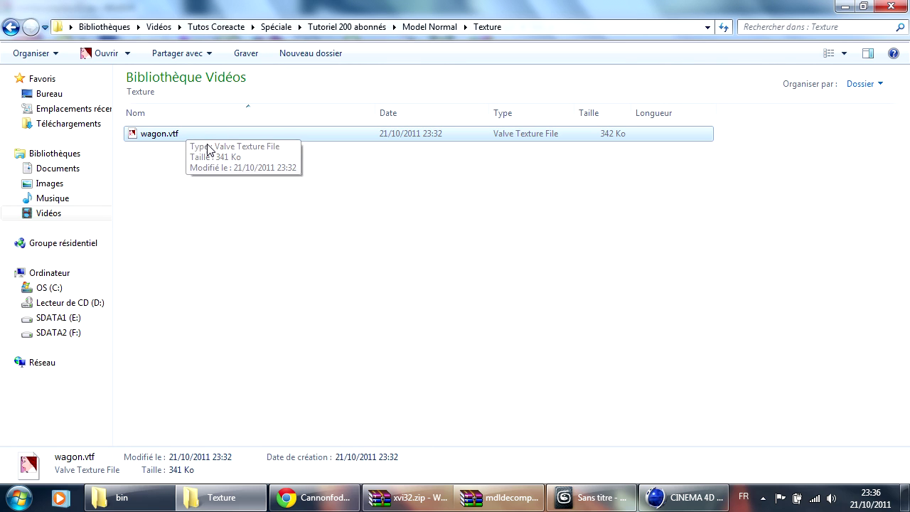
{"action": "double_click", "coordinate": [167, 135]}
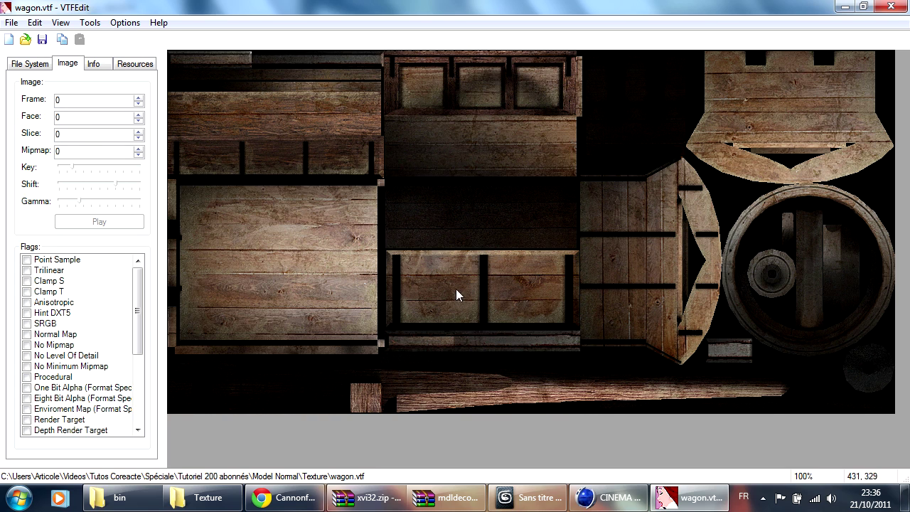
Export the texture as wagon.tga into the Texture folder of Model Normal and close VTFEdit.
{"action": "left_click", "coordinate": [12, 23]}
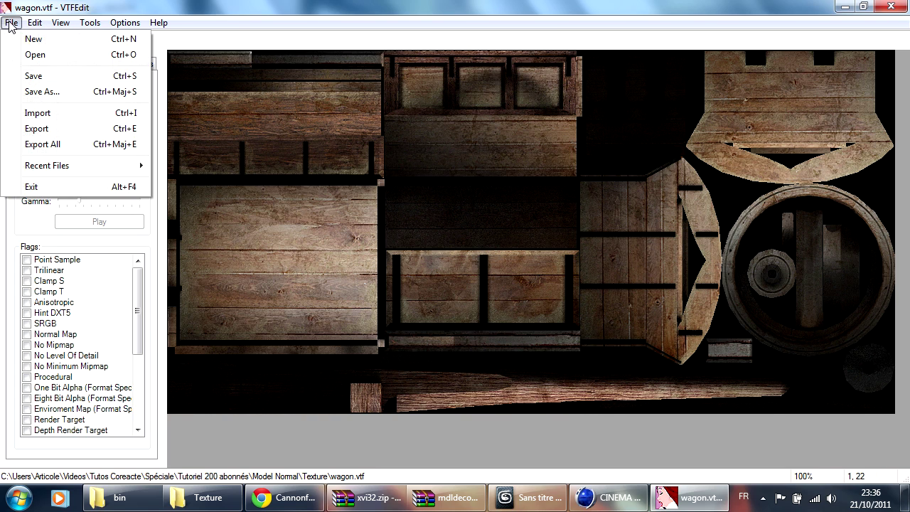
{"action": "left_click", "coordinate": [39, 130]}
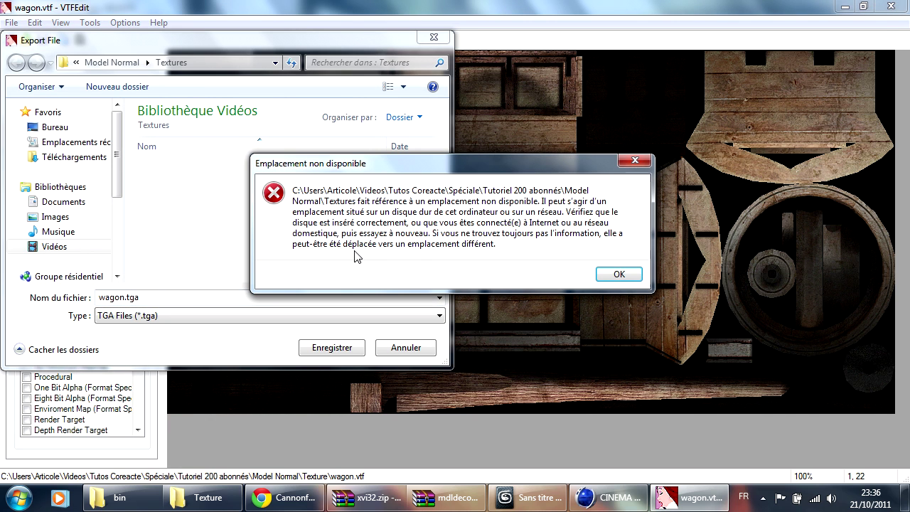
{"action": "left_click", "coordinate": [618, 274]}
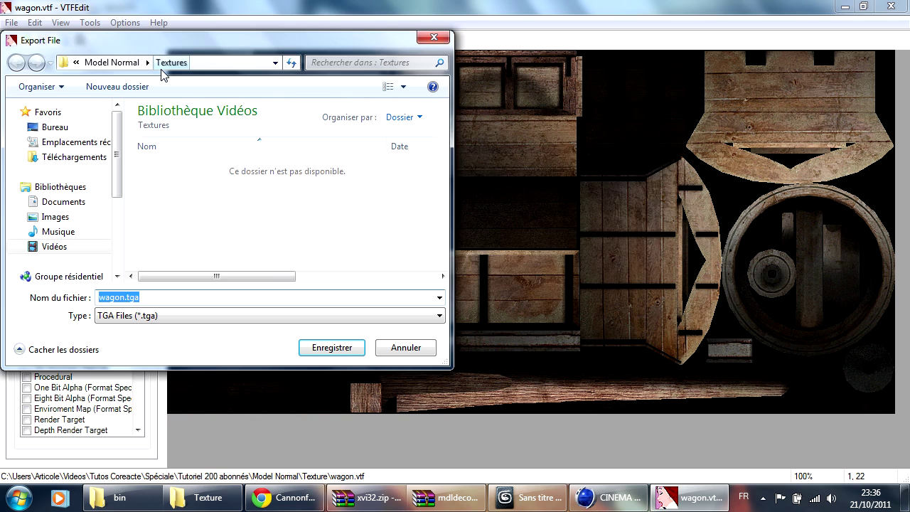
{"action": "left_click", "coordinate": [619, 275]}
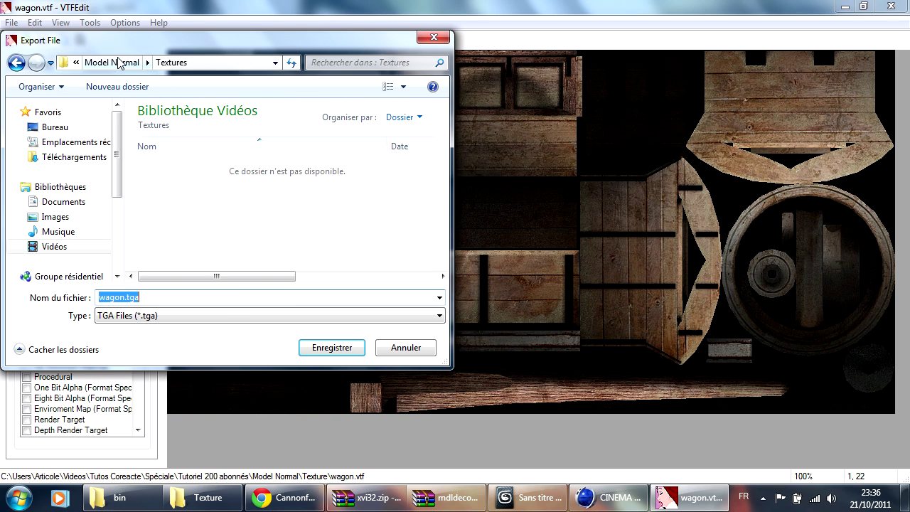
{"action": "left_click", "coordinate": [112, 63]}
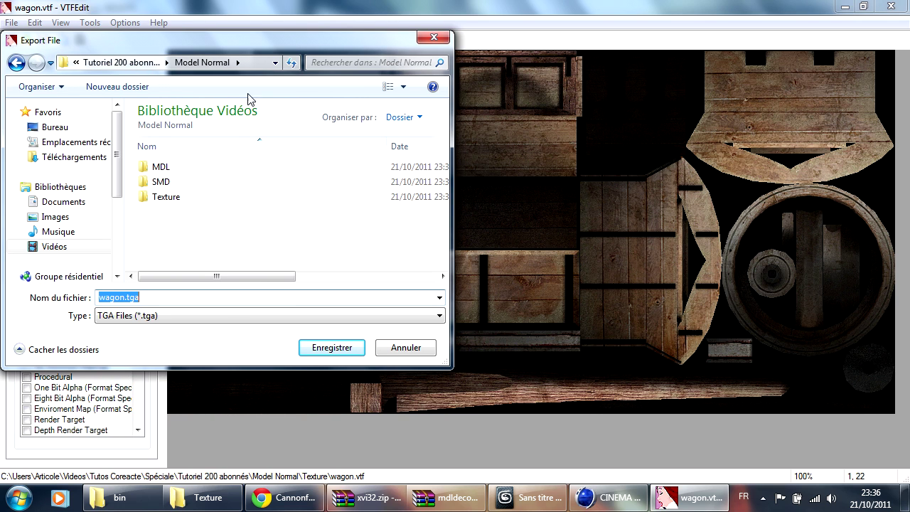
{"action": "double_click", "coordinate": [173, 201]}
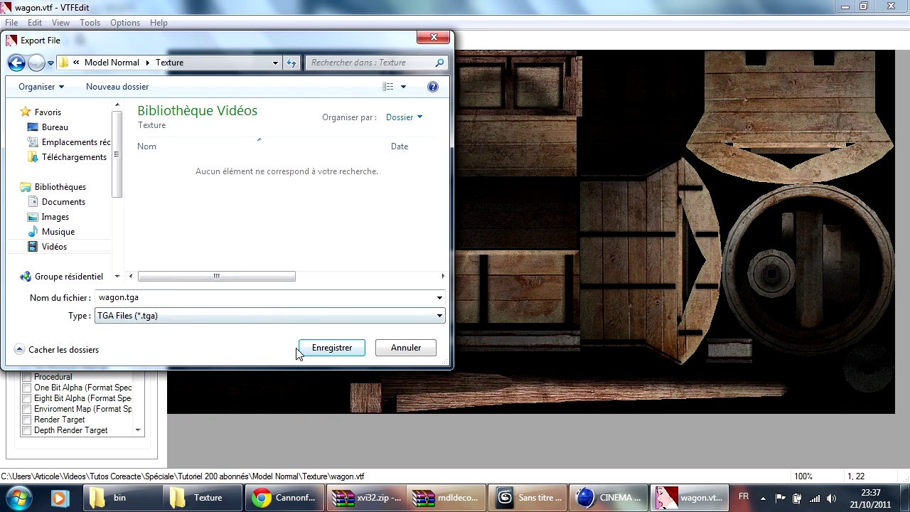
{"action": "left_click", "coordinate": [327, 347]}
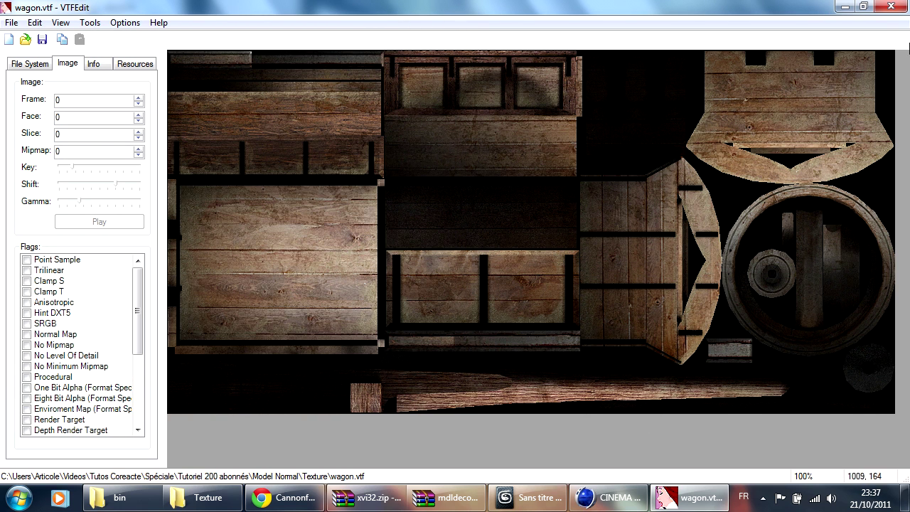
{"action": "left_click", "coordinate": [886, 9]}
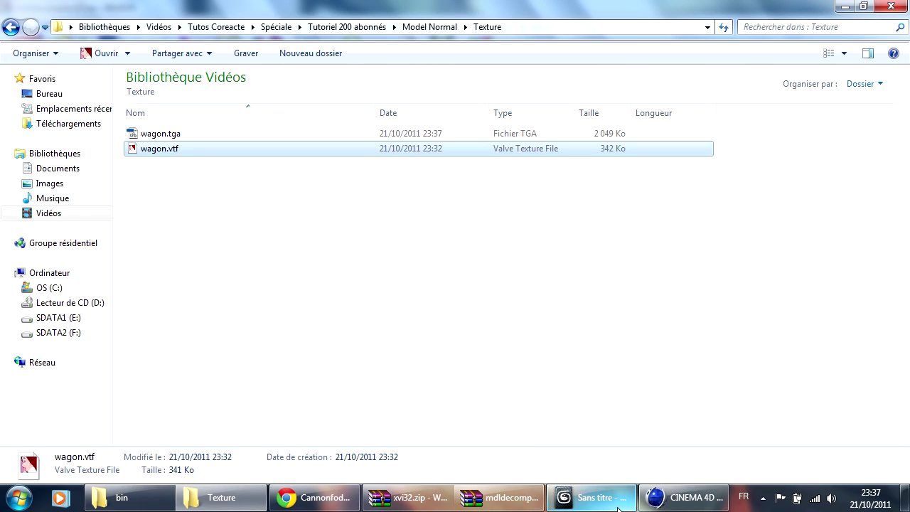
Check the exported wagon.tga in the Texture folder, go back to Model Normal and open the SMD folder.
{"action": "mouse_move", "coordinate": [618, 500]}
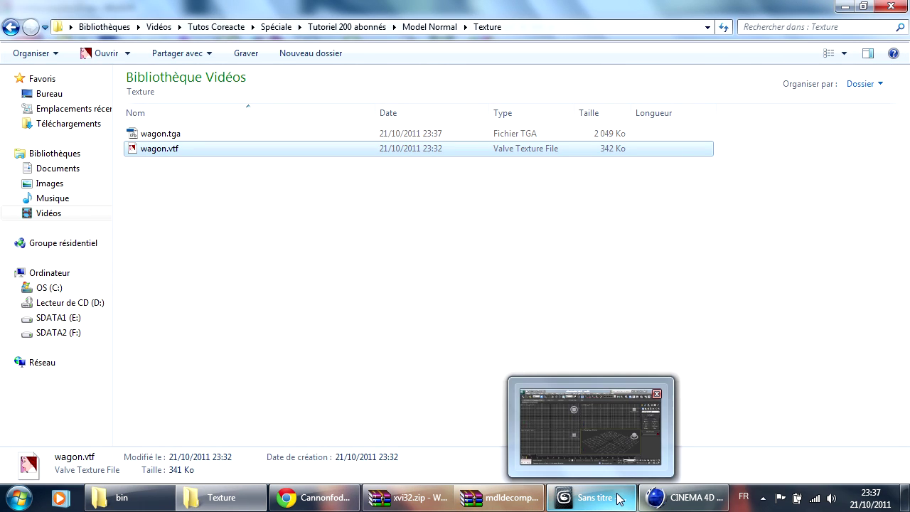
{"action": "left_click", "coordinate": [168, 138]}
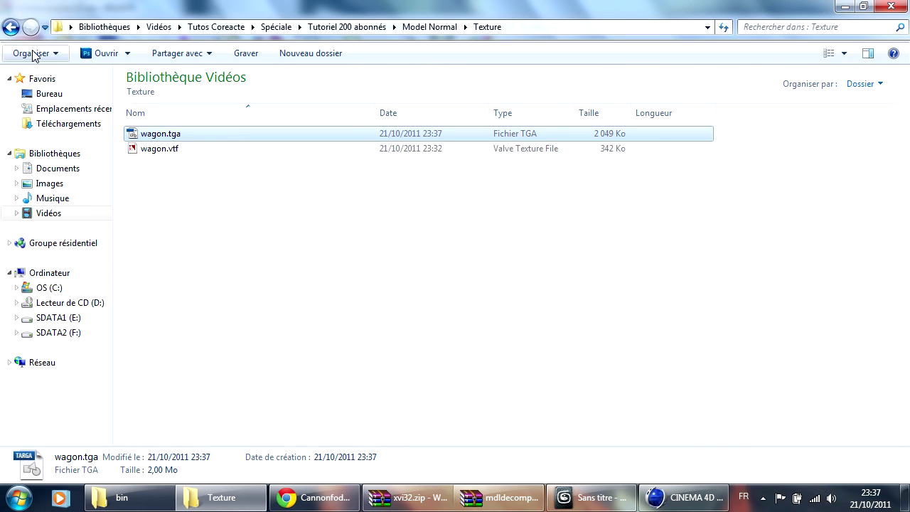
{"action": "left_click", "coordinate": [11, 27]}
{"action": "double_click", "coordinate": [150, 149]}
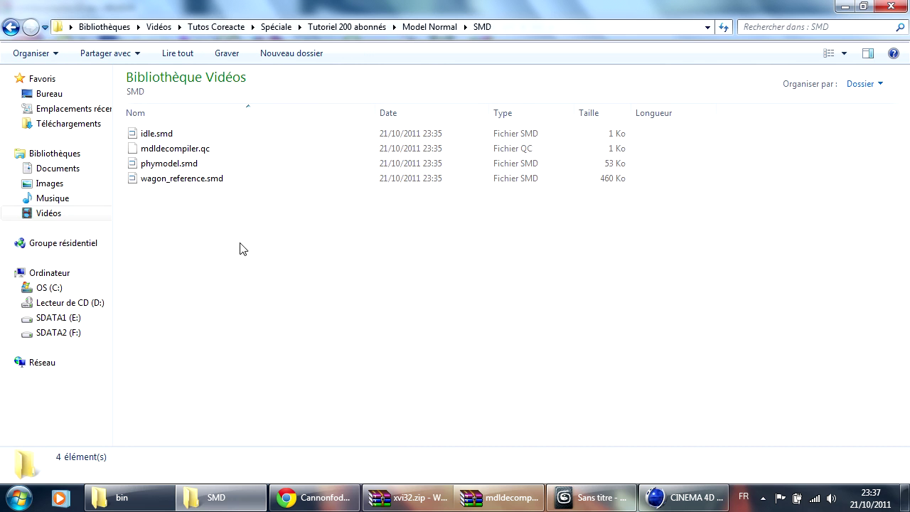
Switch to 3ds Max, start a file import and browse to the Tutos Coreacte folder in Mes vidéos.
{"action": "left_click", "coordinate": [604, 500]}
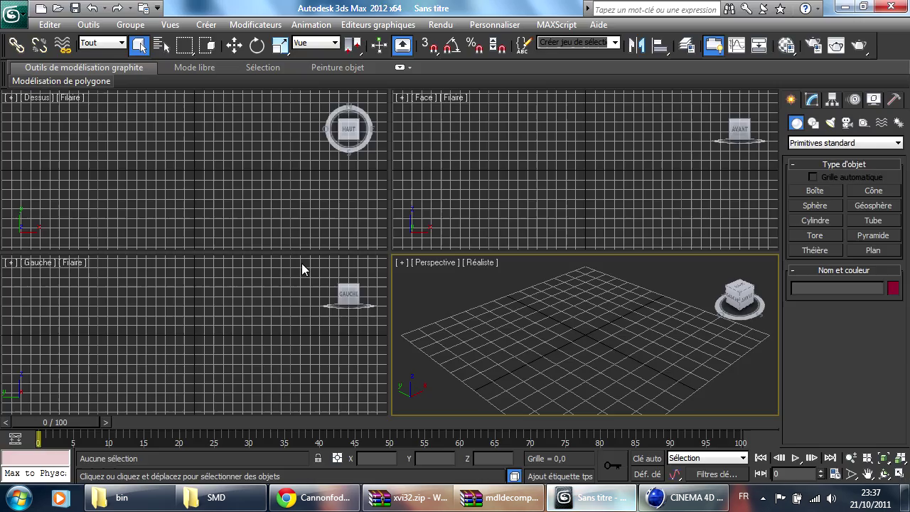
{"action": "left_click", "coordinate": [12, 15]}
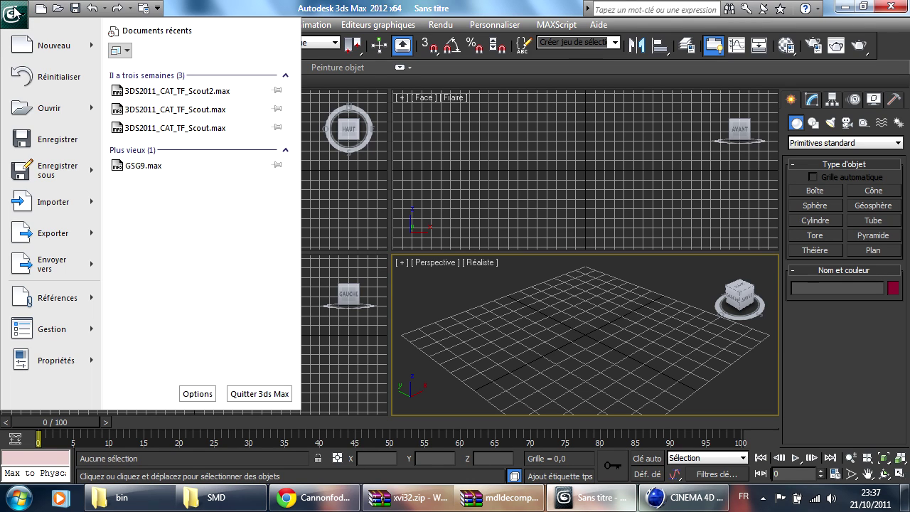
{"action": "mouse_move", "coordinate": [55, 204]}
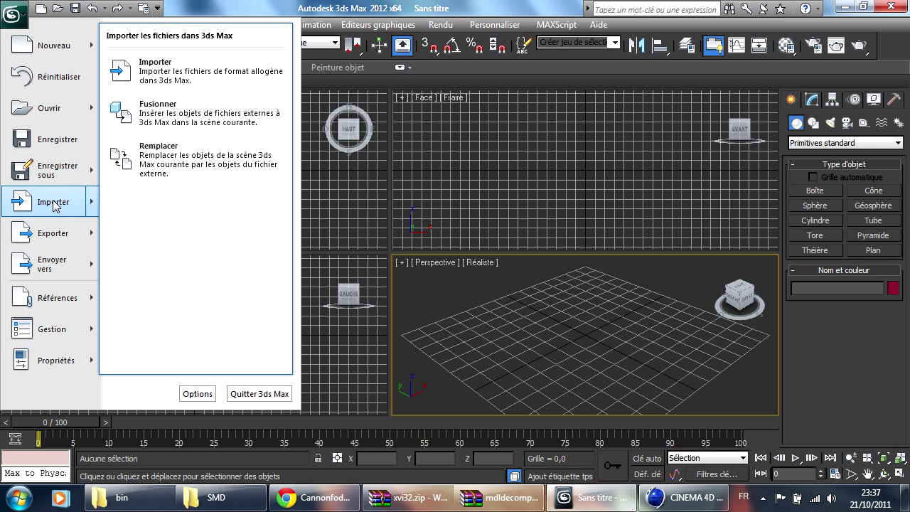
{"action": "left_click", "coordinate": [160, 79]}
{"action": "left_click", "coordinate": [243, 36]}
{"action": "left_click", "coordinate": [242, 36]}
{"action": "double_click", "coordinate": [340, 74]}
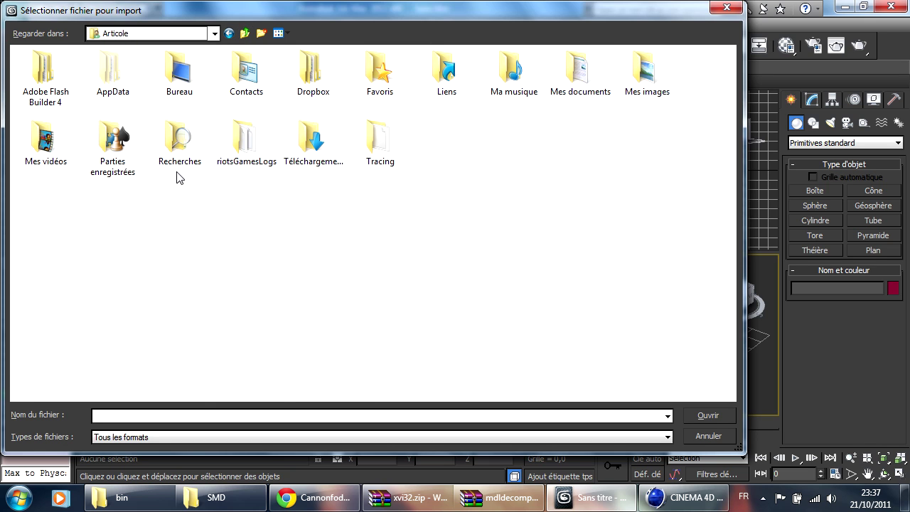
{"action": "double_click", "coordinate": [67, 148]}
{"action": "double_click", "coordinate": [347, 125]}
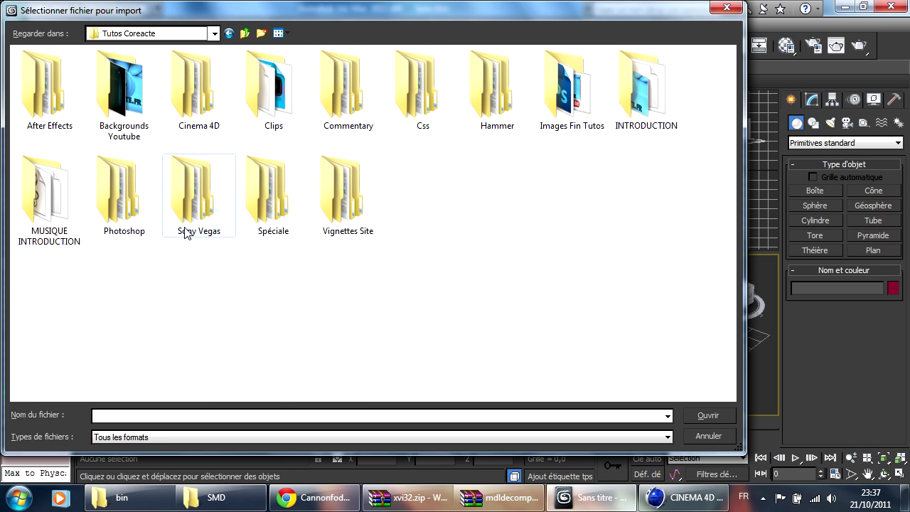
Go through Spéciale, Tutoriel 200 abonnés and Model Normal to the SMD folder and open wagon_reference.smd for import.
{"action": "double_click", "coordinate": [267, 203]}
{"action": "double_click", "coordinate": [62, 136]}
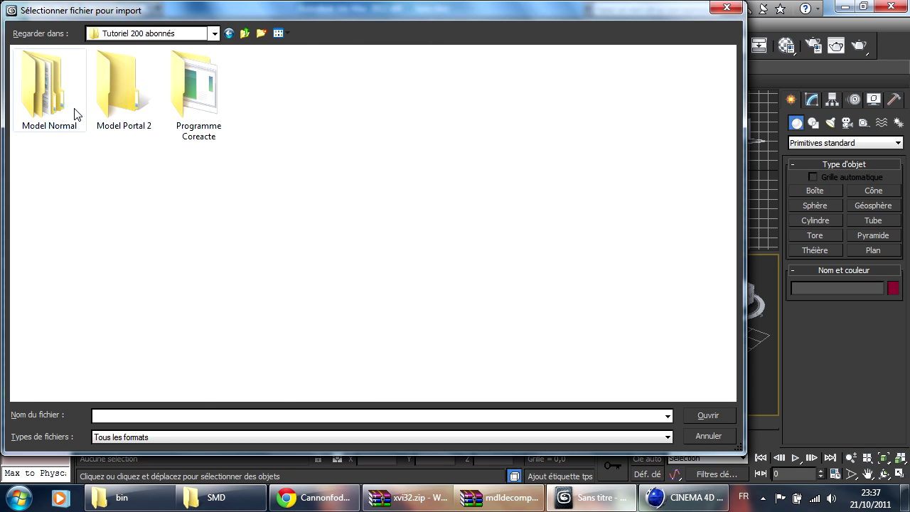
{"action": "double_click", "coordinate": [76, 113]}
{"action": "double_click", "coordinate": [108, 100]}
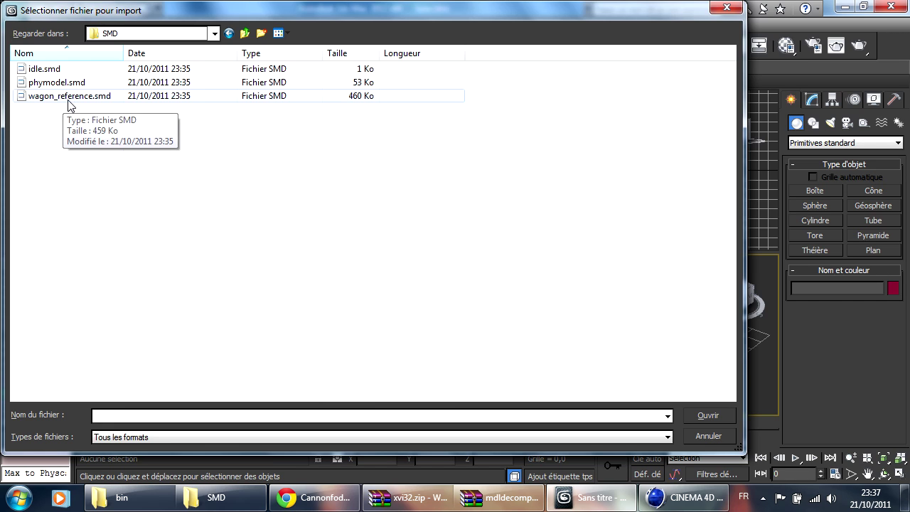
{"action": "left_click", "coordinate": [73, 103]}
{"action": "left_click", "coordinate": [709, 416]}
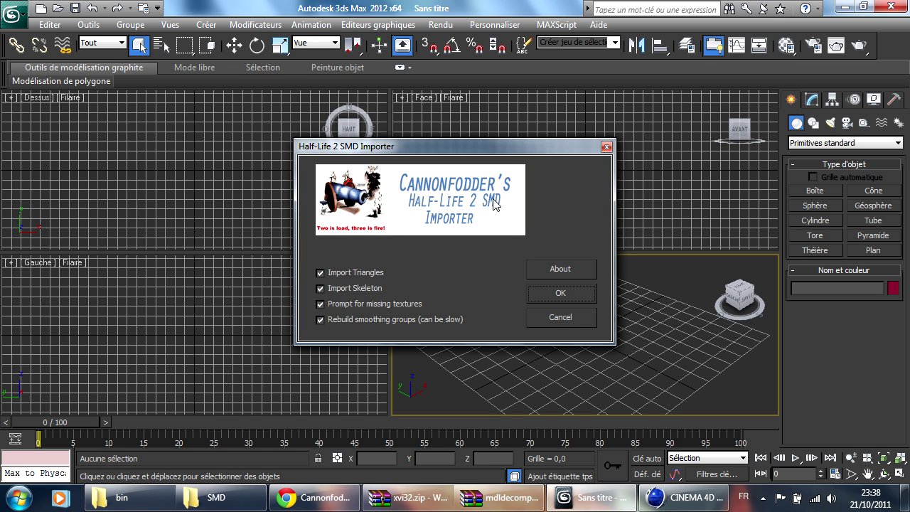
Switch to Chrome, examine the MAX 2012 SMD Importer downloads on Cannonfodder's 3DS MAX TOOLS page, and return to 3ds Max.
{"action": "left_click", "coordinate": [329, 501]}
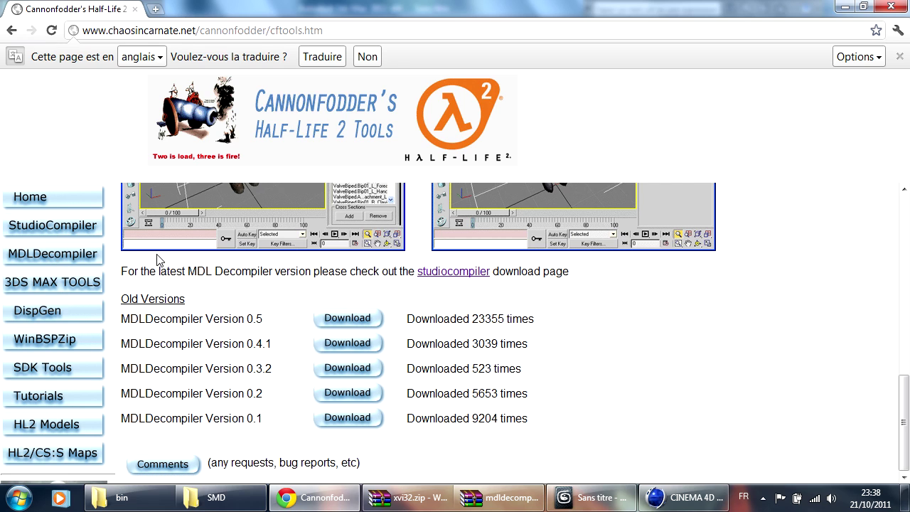
{"action": "left_click", "coordinate": [55, 284]}
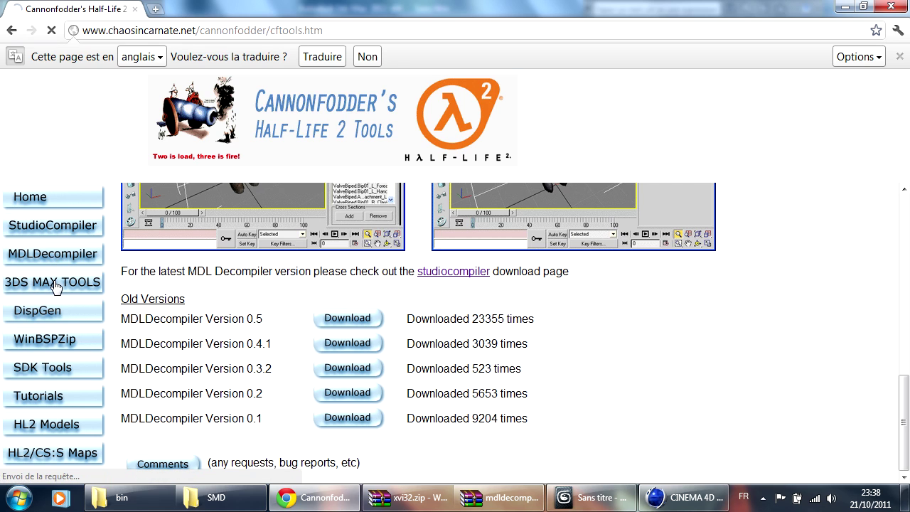
{"action": "scroll", "coordinate": [381, 290], "scroll_direction": "down", "scroll_amount": 3}
{"action": "scroll", "coordinate": [382, 290], "scroll_direction": "down", "scroll_amount": 1}
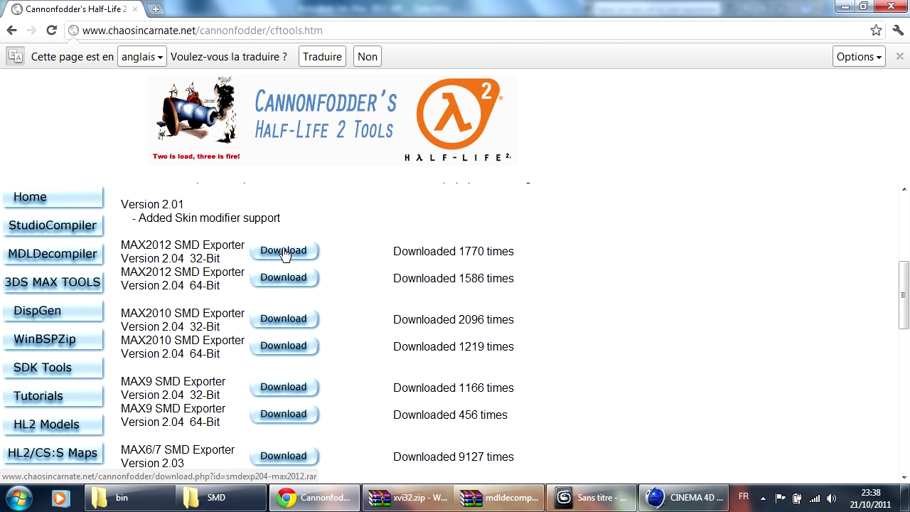
{"action": "scroll", "coordinate": [559, 295], "scroll_direction": "down", "scroll_amount": 5}
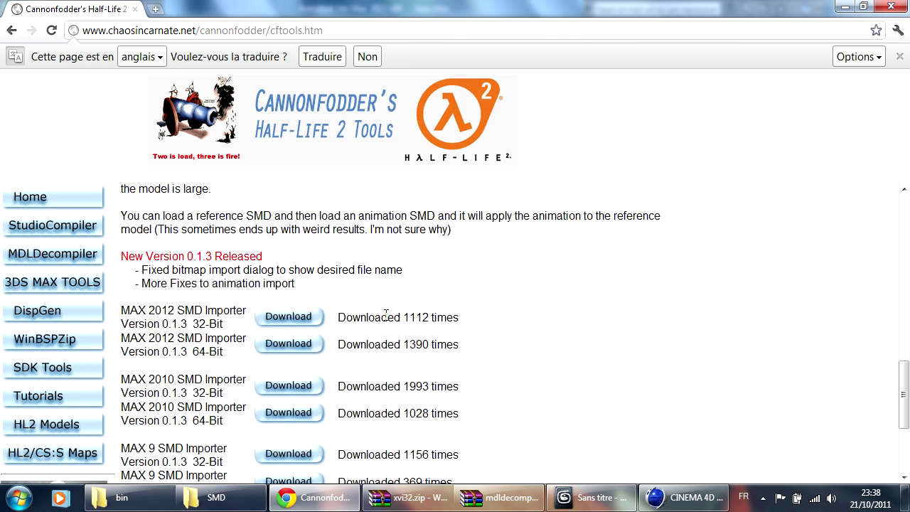
{"action": "left_click_drag", "start_coordinate": [121, 313], "coordinate": [234, 311]}
{"action": "left_click", "coordinate": [239, 307]}
{"action": "left_click", "coordinate": [594, 502]}
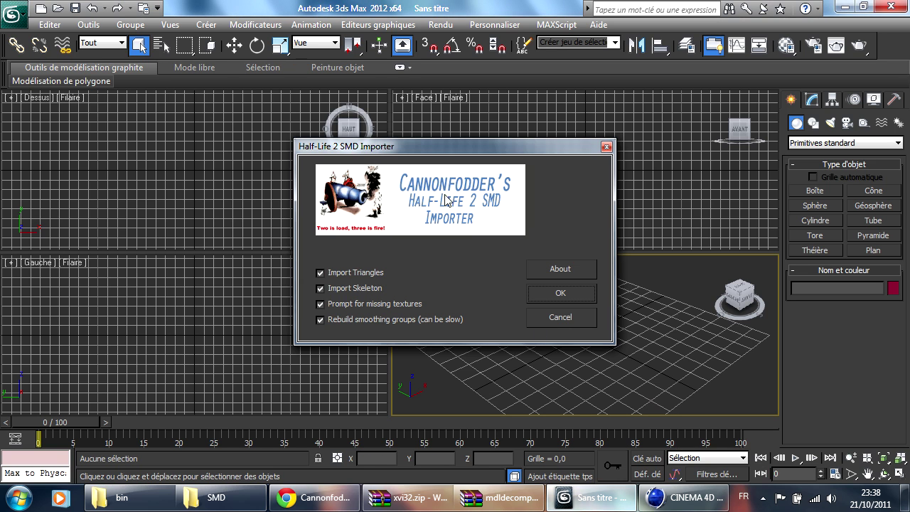
Run the SMD import with triangles, skeleton, missing-texture prompt and smoothing group rebuild enabled.
{"action": "left_click", "coordinate": [361, 147]}
{"action": "left_click_drag", "start_coordinate": [360, 147], "coordinate": [352, 147]}
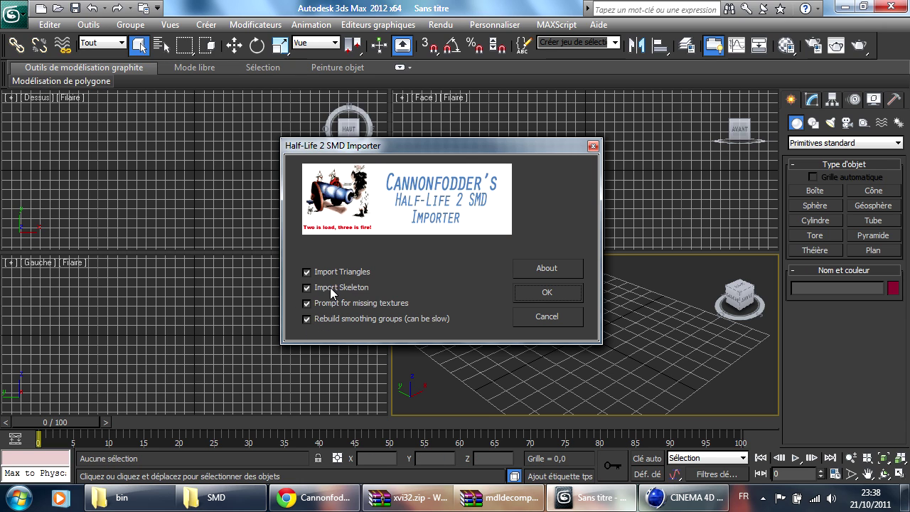
{"action": "left_click_drag", "start_coordinate": [411, 145], "coordinate": [428, 145]}
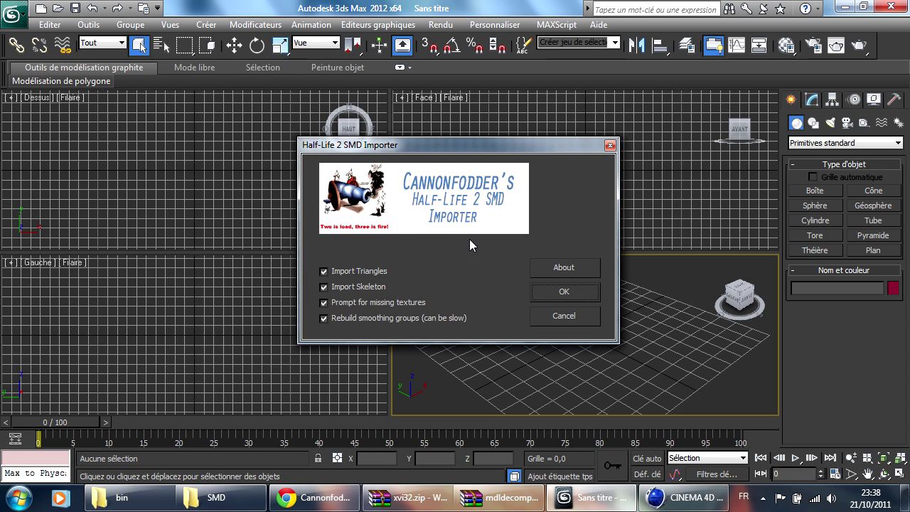
{"action": "left_click", "coordinate": [582, 293]}
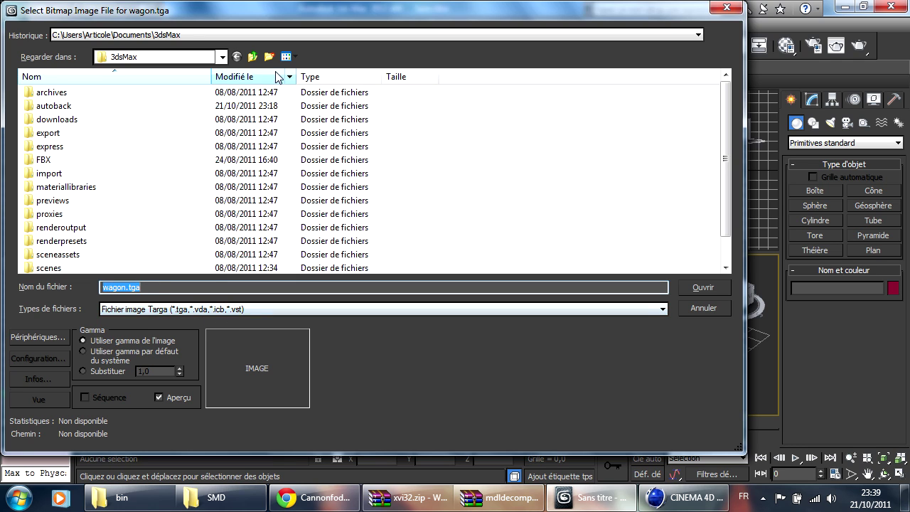
Browse from the 3dsMax folder to Mes vidéos to locate the missing wagon texture.
{"action": "left_click", "coordinate": [252, 57]}
{"action": "left_click", "coordinate": [253, 57]}
{"action": "left_click", "coordinate": [252, 57]}
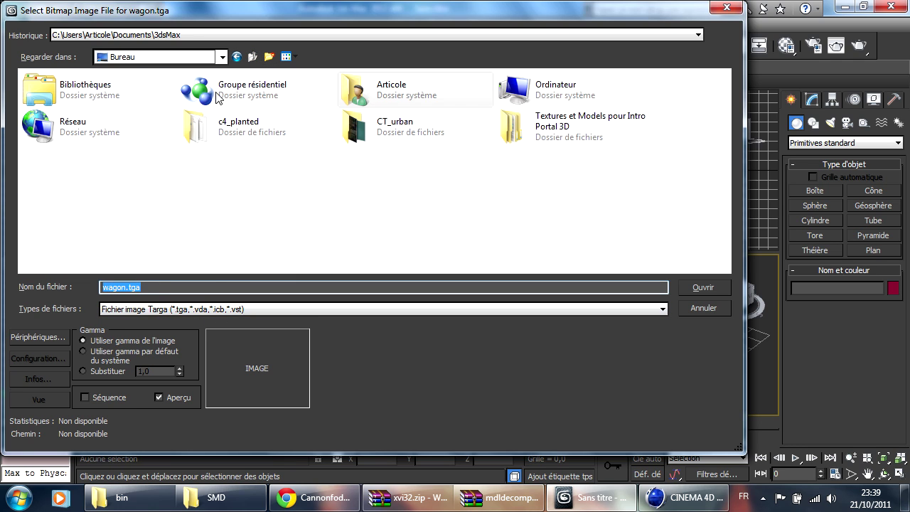
{"action": "double_click", "coordinate": [440, 91]}
{"action": "double_click", "coordinate": [53, 180]}
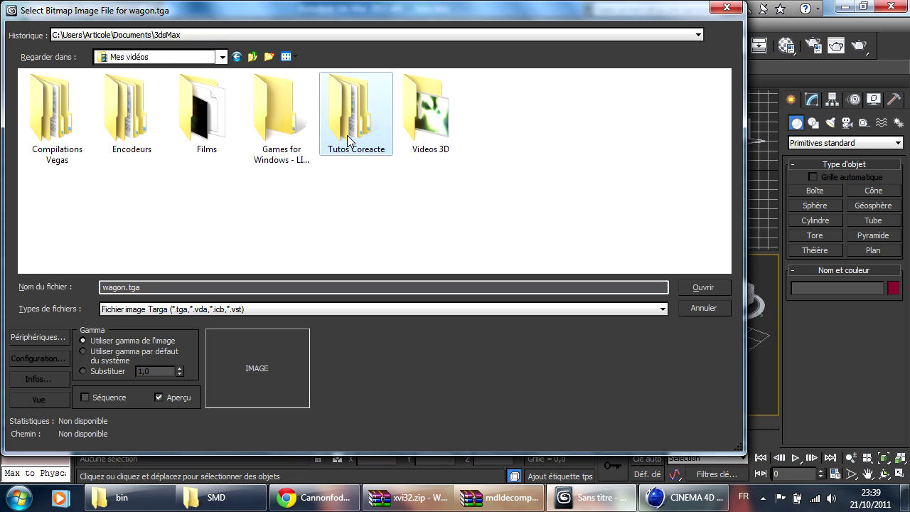
Load wagon.tga from the Texture folder in Tutos Coreacte, Spéciale, Tutoriel 200 abonnés, Model Normal as the wagon's bitmap.
{"action": "double_click", "coordinate": [356, 107]}
{"action": "double_click", "coordinate": [281, 227]}
{"action": "double_click", "coordinate": [54, 128]}
{"action": "double_click", "coordinate": [62, 131]}
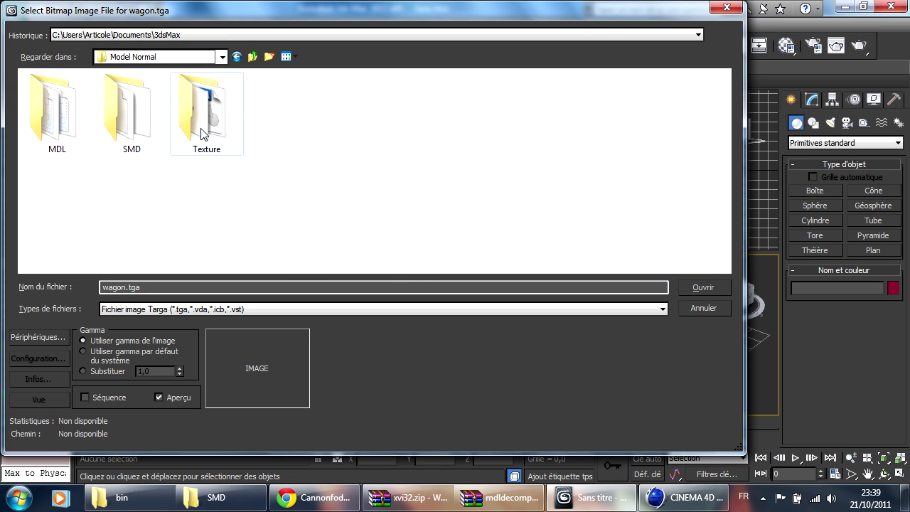
{"action": "double_click", "coordinate": [205, 131]}
{"action": "left_click", "coordinate": [65, 127]}
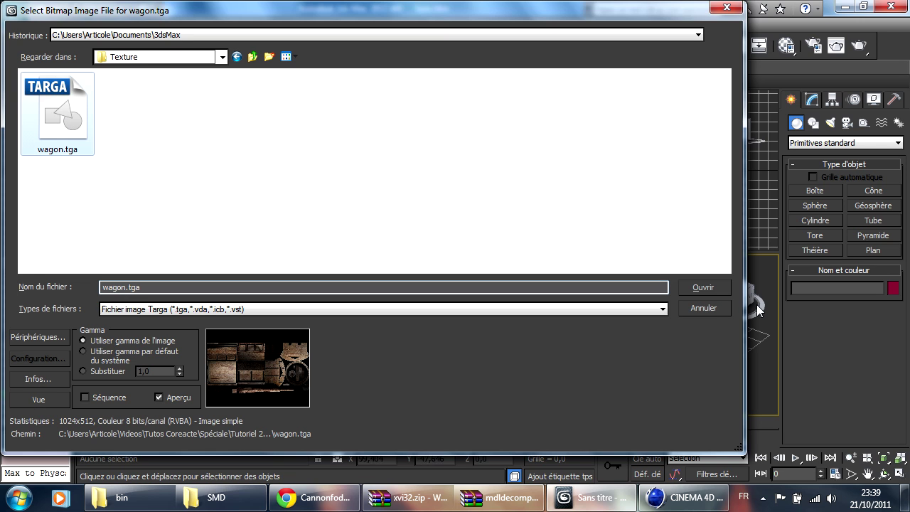
{"action": "left_click", "coordinate": [706, 287]}
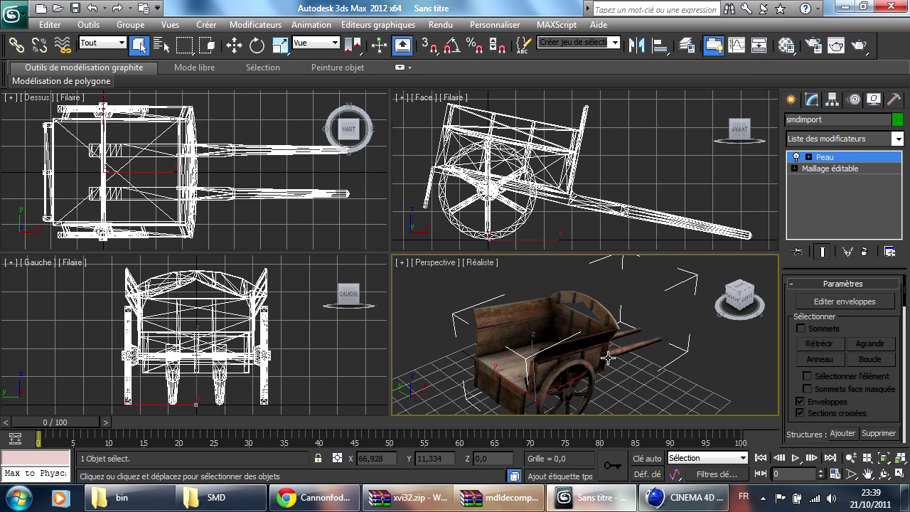
Render the perspective view of the wagon with the output size set to the HDTV (vidéo) preset, 1920x1080.
{"action": "left_click_drag", "start_coordinate": [566, 333], "coordinate": [571, 313]}
{"action": "left_click_drag", "start_coordinate": [630, 325], "coordinate": [357, 326]}
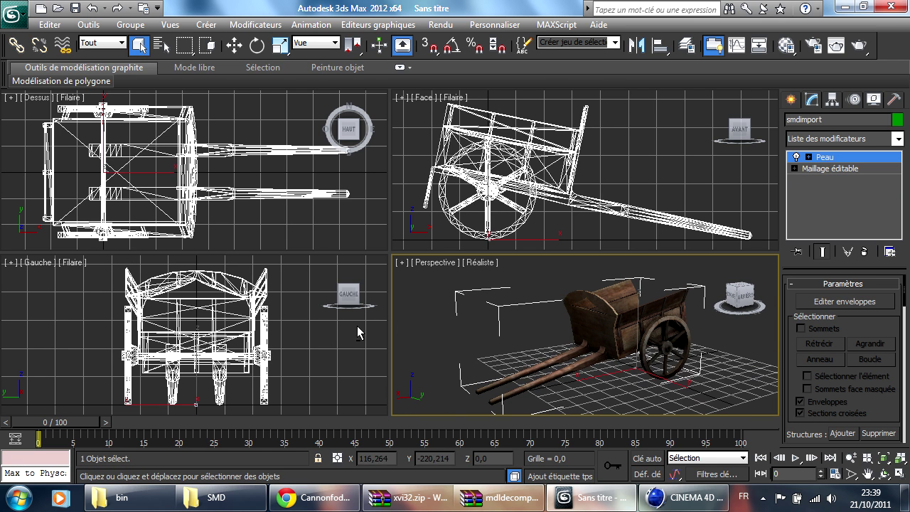
{"action": "left_click_drag", "start_coordinate": [663, 326], "coordinate": [612, 330]}
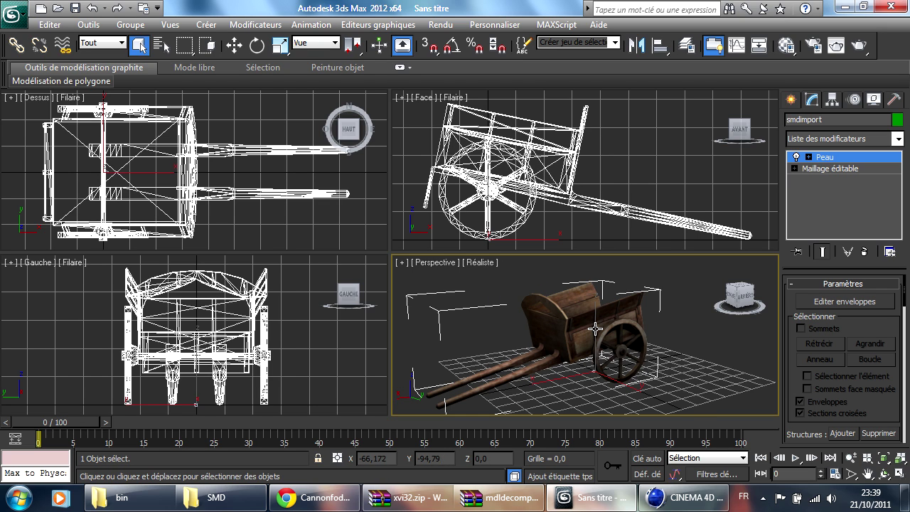
{"action": "left_click", "coordinate": [812, 45]}
{"action": "left_click", "coordinate": [517, 287]}
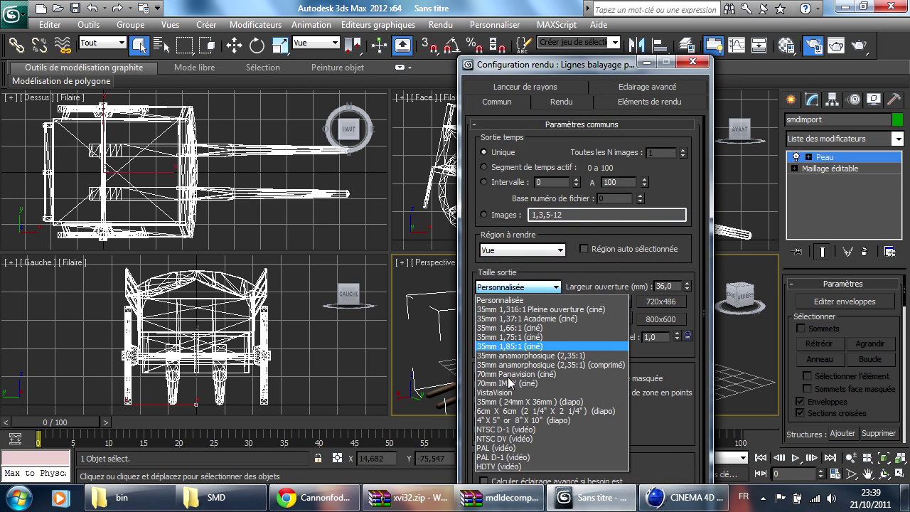
{"action": "left_click", "coordinate": [512, 467]}
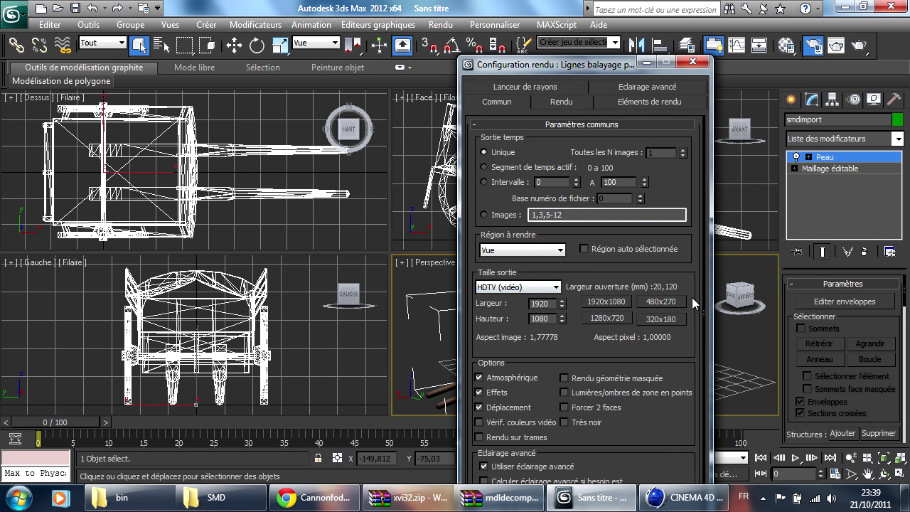
{"action": "left_click", "coordinate": [688, 64]}
{"action": "left_click", "coordinate": [836, 45]}
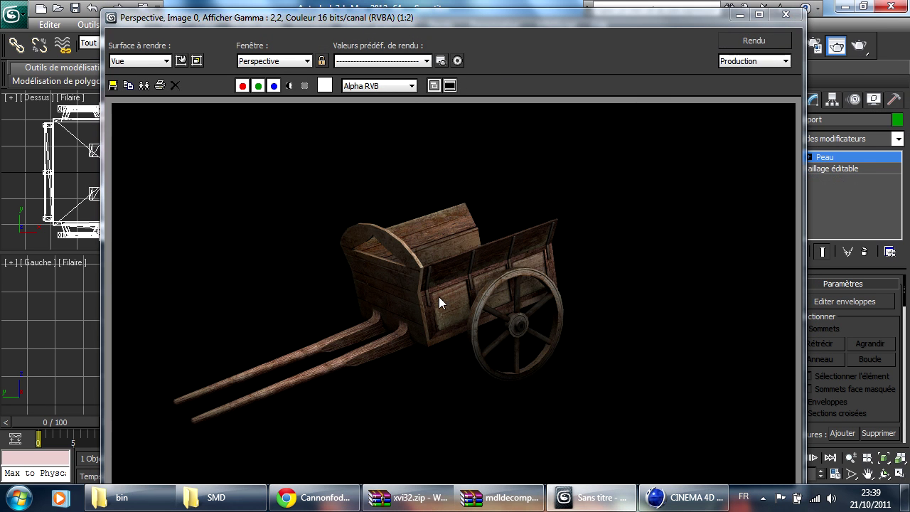
{"action": "left_click", "coordinate": [785, 15]}
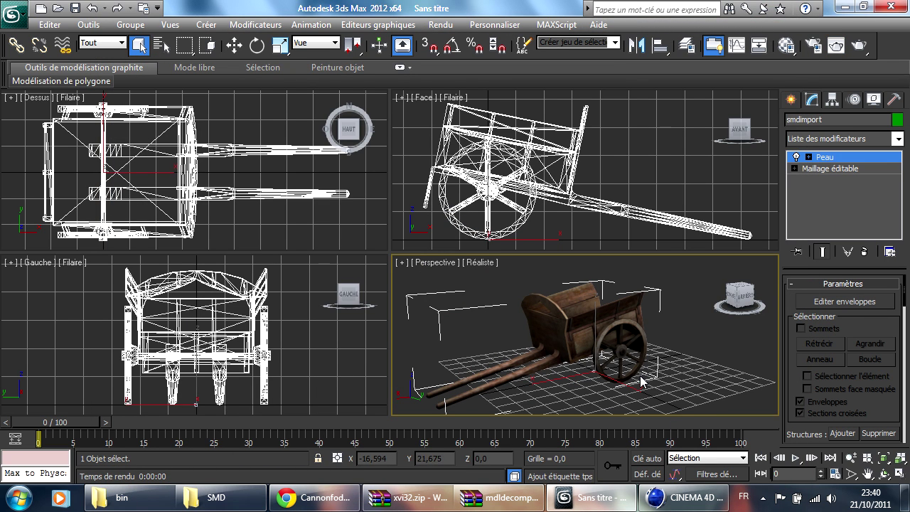
Switch to CINEMA 4D to view its untitled scene, and return to 3ds Max.
{"action": "left_click", "coordinate": [683, 504]}
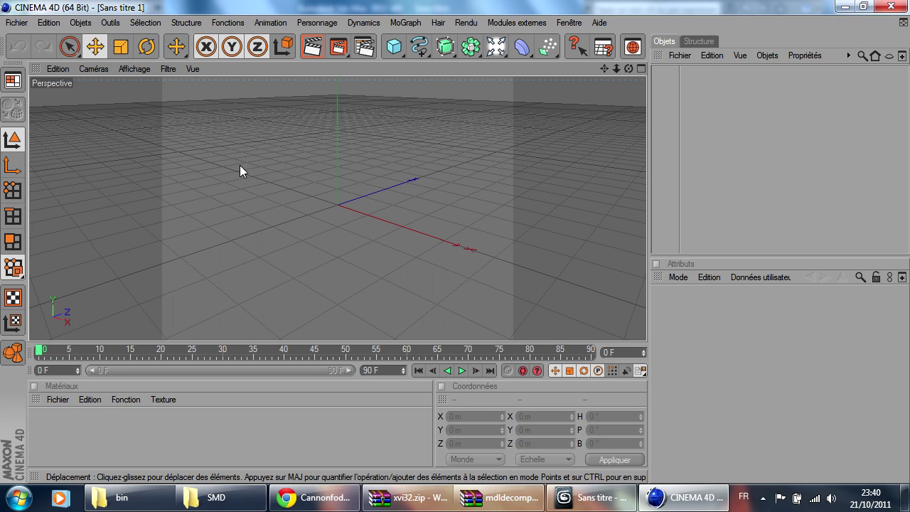
{"action": "mouse_move", "coordinate": [565, 500]}
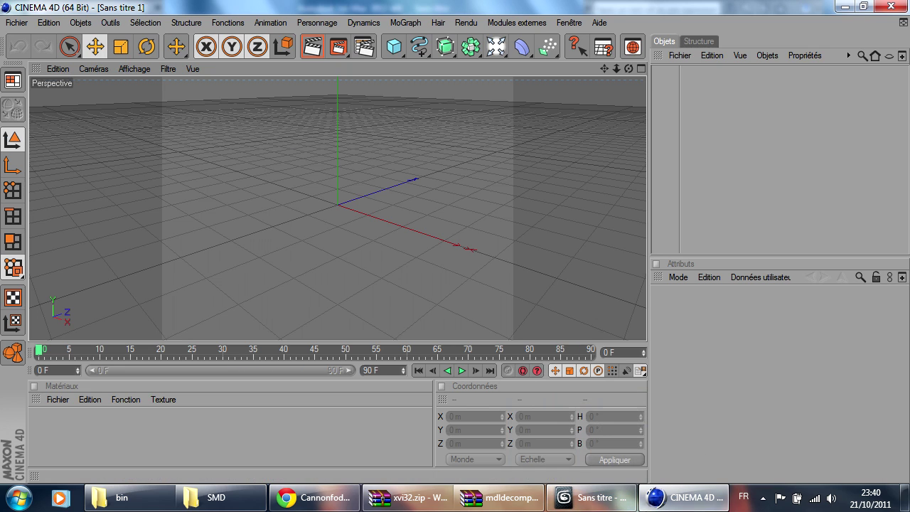
{"action": "mouse_move", "coordinate": [608, 505]}
{"action": "left_click", "coordinate": [628, 499]}
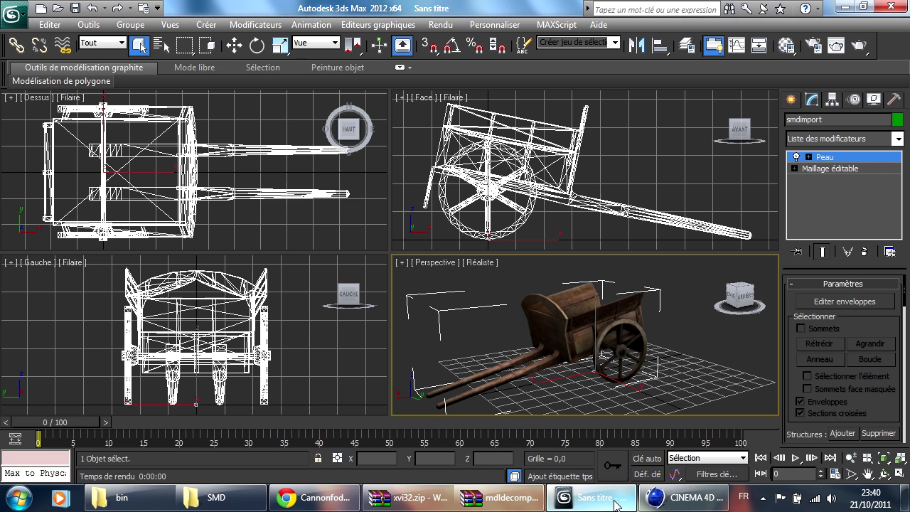
Start exporting the scene and browse to the Model Normal folder in Tutos Coreacte, Spéciale, Tutoriel 200 abonnés.
{"action": "left_click", "coordinate": [14, 21]}
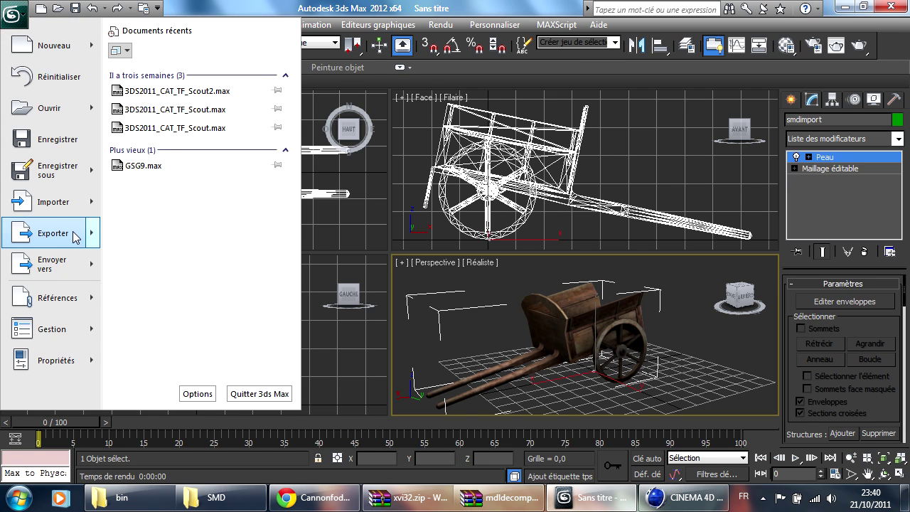
{"action": "left_click", "coordinate": [72, 232]}
{"action": "left_click", "coordinate": [245, 34]}
{"action": "left_click", "coordinate": [245, 34]}
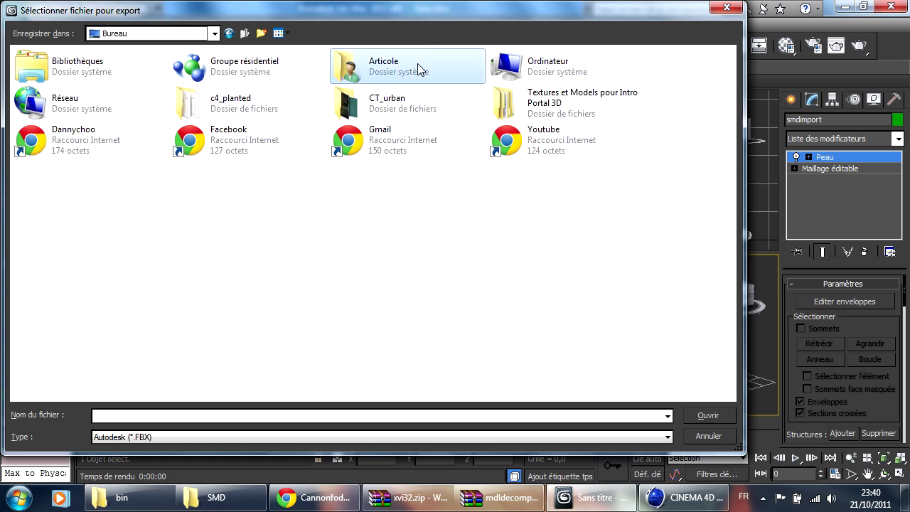
{"action": "double_click", "coordinate": [416, 67]}
{"action": "double_click", "coordinate": [42, 150]}
{"action": "double_click", "coordinate": [345, 89]}
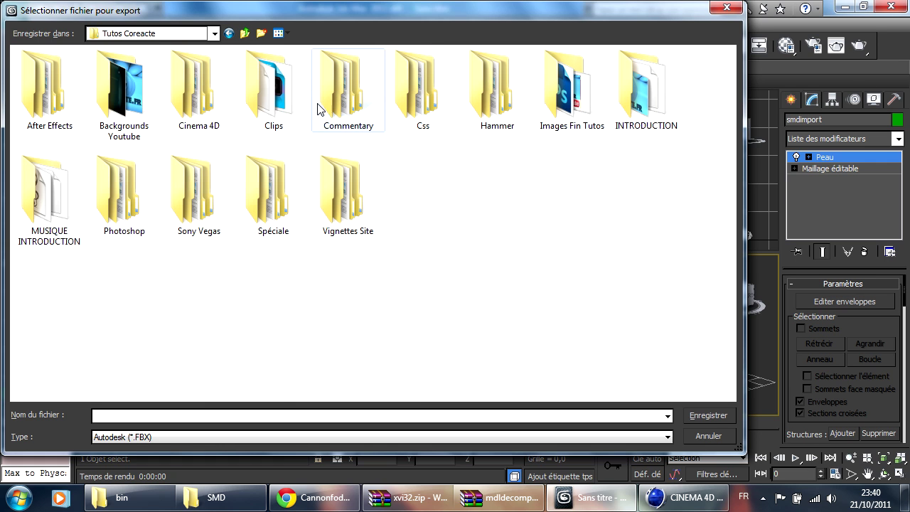
{"action": "double_click", "coordinate": [274, 192]}
{"action": "double_click", "coordinate": [69, 90]}
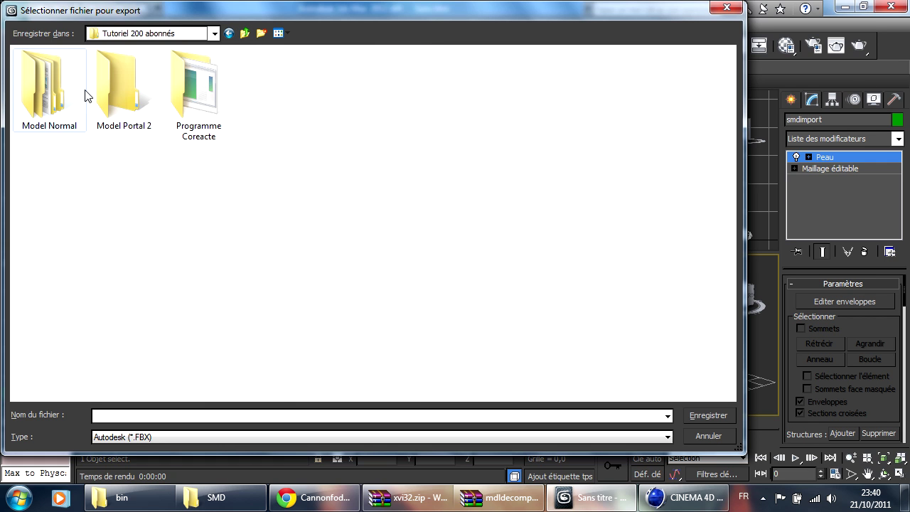
{"action": "double_click", "coordinate": [72, 101]}
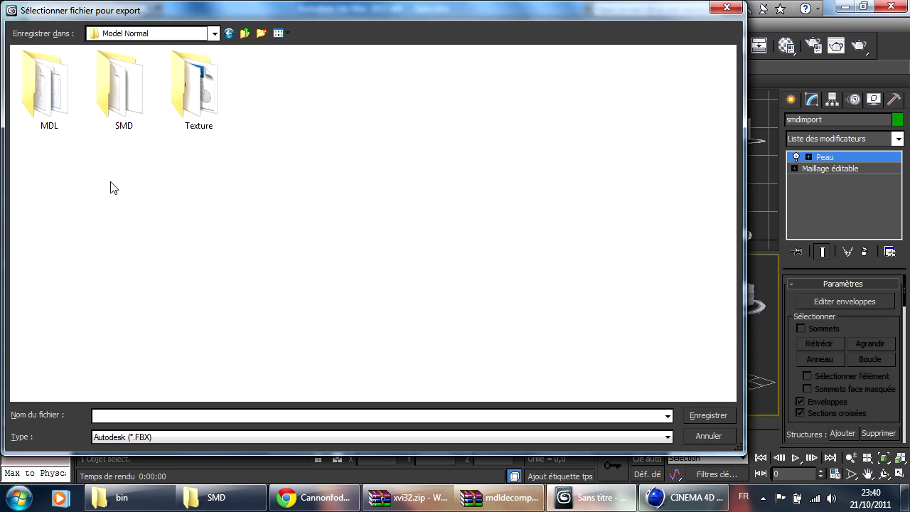
Create a folder named OBJ inside Model Normal and open it as the export destination.
{"action": "left_click", "coordinate": [261, 33]}
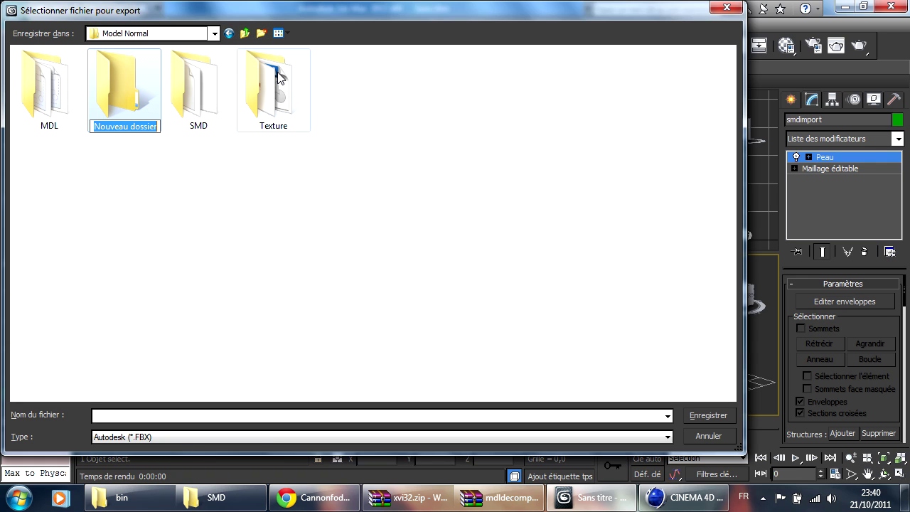
{"action": "type", "text": "OBJ"}
{"action": "key", "text": "Return"}
{"action": "left_click", "coordinate": [140, 108]}
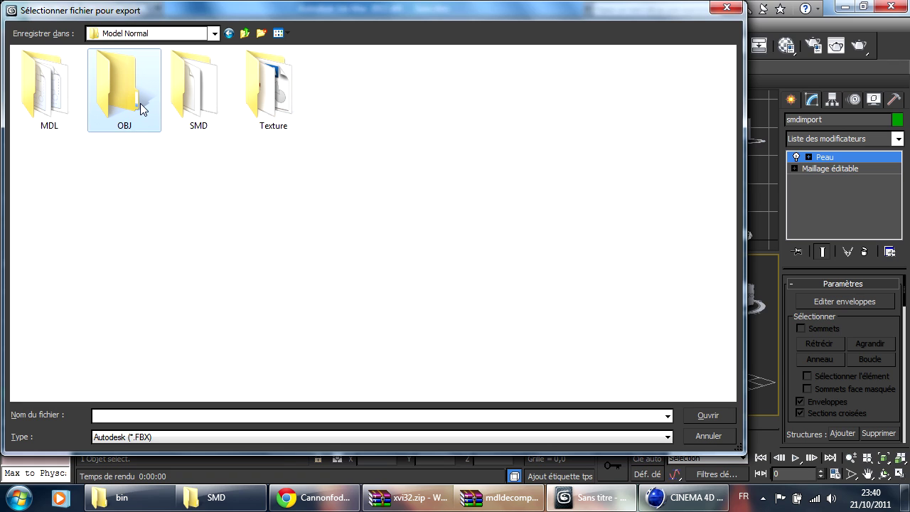
{"action": "double_click", "coordinate": [138, 102]}
Export the scene as wagon in gw::OBJ-Exporter (*.OBJ) format with the default OBJ export options.
{"action": "left_click", "coordinate": [477, 436]}
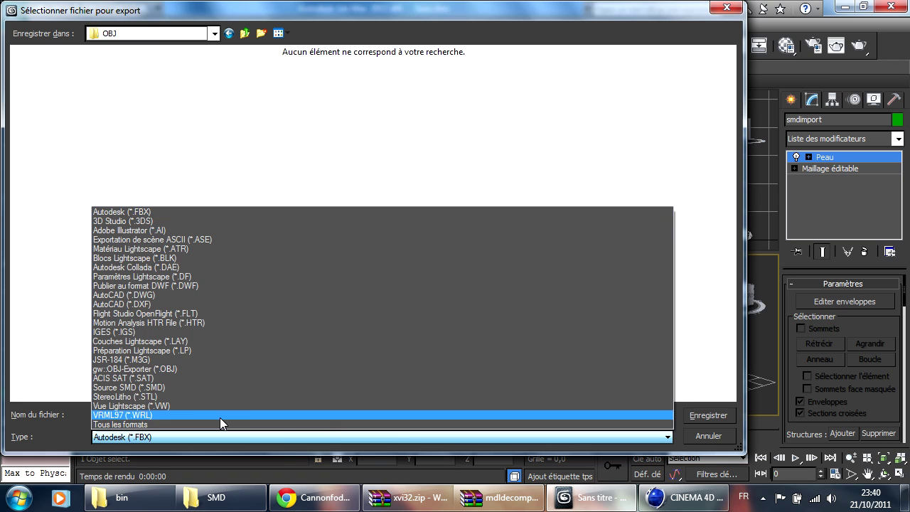
{"action": "left_click", "coordinate": [151, 369]}
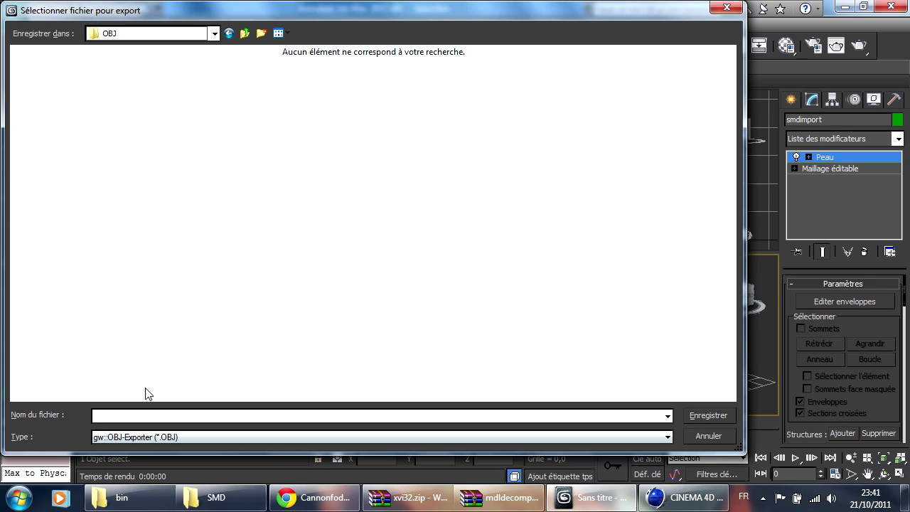
{"action": "left_click", "coordinate": [121, 420]}
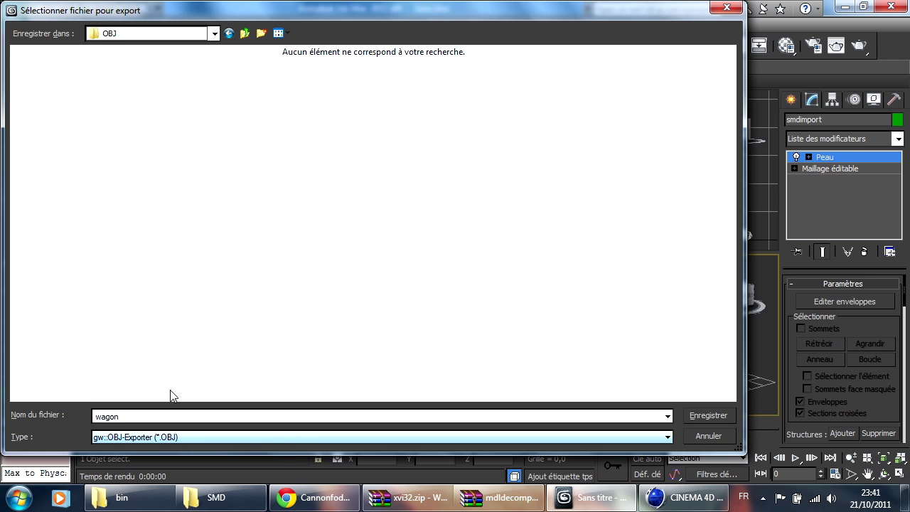
{"action": "left_click", "coordinate": [714, 413]}
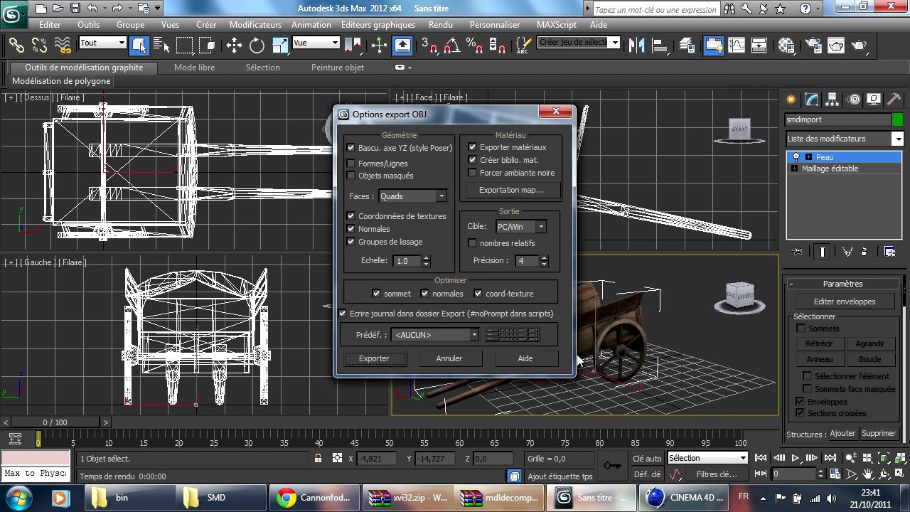
{"action": "left_click", "coordinate": [372, 358]}
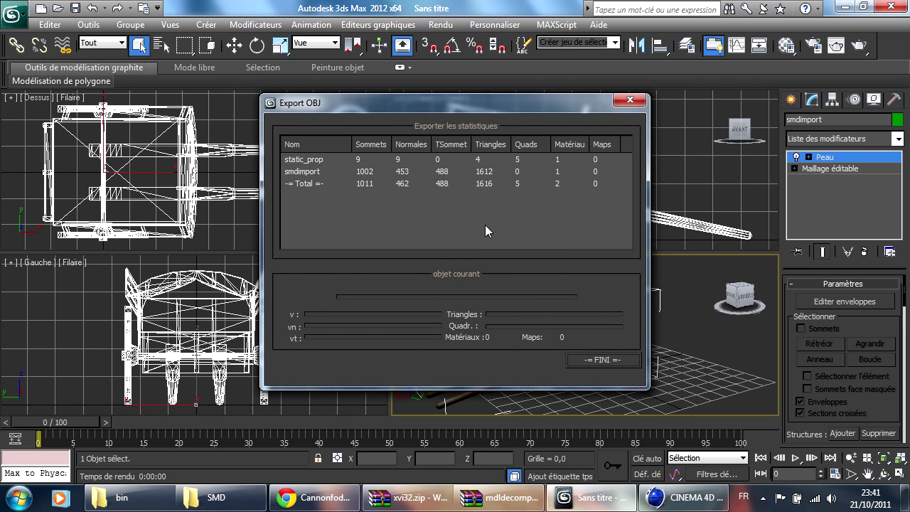
{"action": "left_click", "coordinate": [600, 361]}
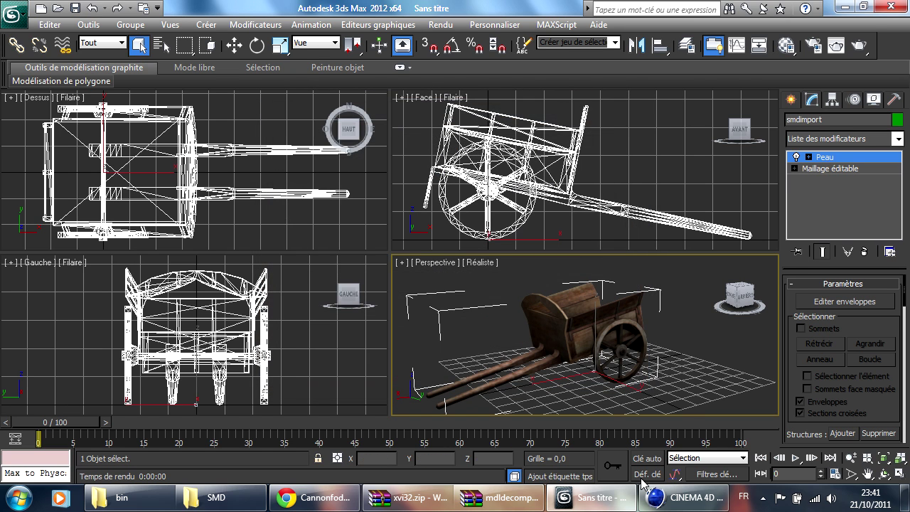
Switch to CINEMA 4D and merge wagon.obj from the OBJ folder into the scene, accepting the Wavefront import settings.
{"action": "left_click", "coordinate": [672, 498]}
{"action": "left_click", "coordinate": [16, 23]}
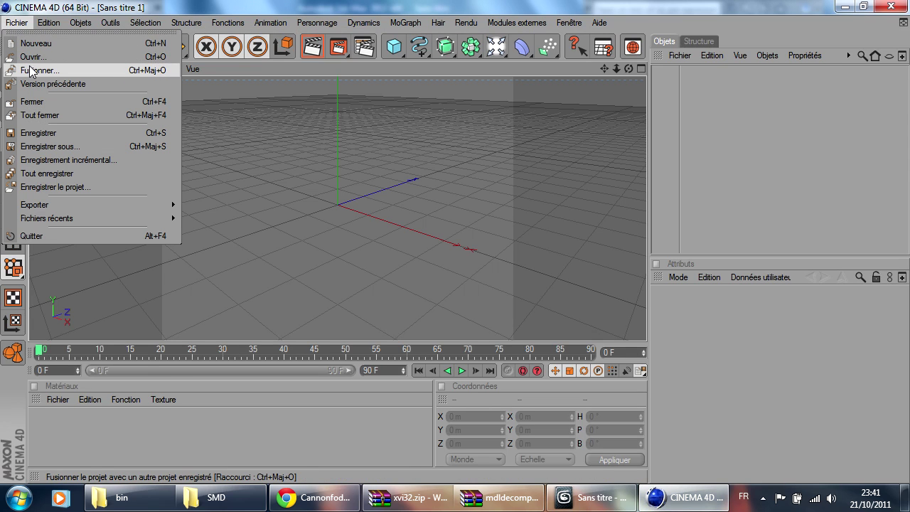
{"action": "left_click", "coordinate": [38, 71]}
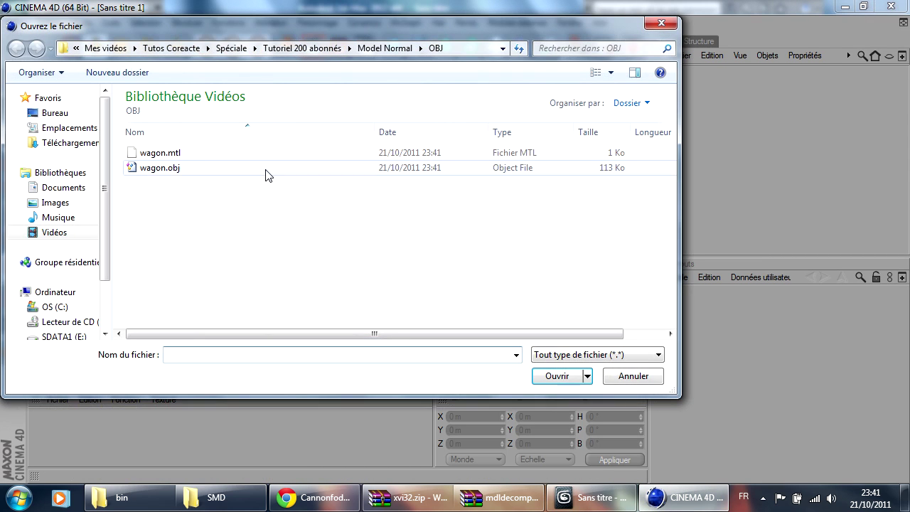
{"action": "left_click", "coordinate": [160, 168]}
{"action": "left_click", "coordinate": [385, 48]}
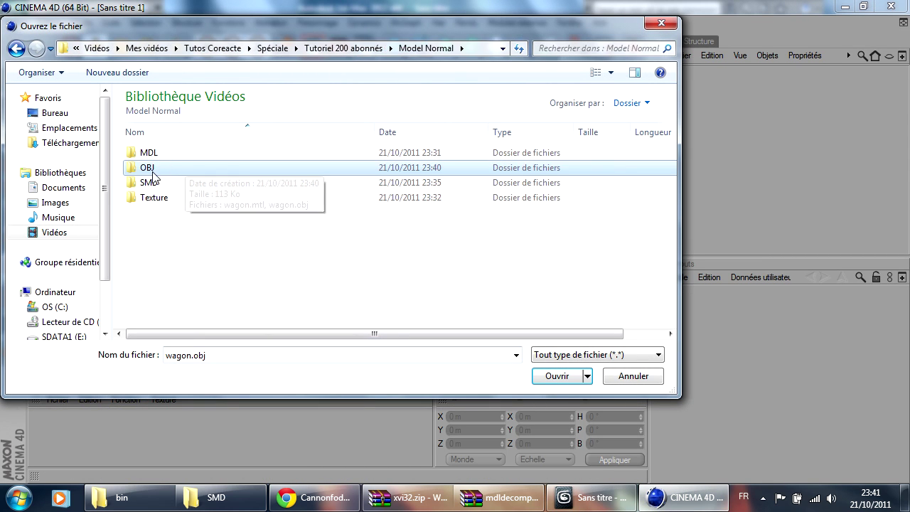
{"action": "double_click", "coordinate": [173, 169]}
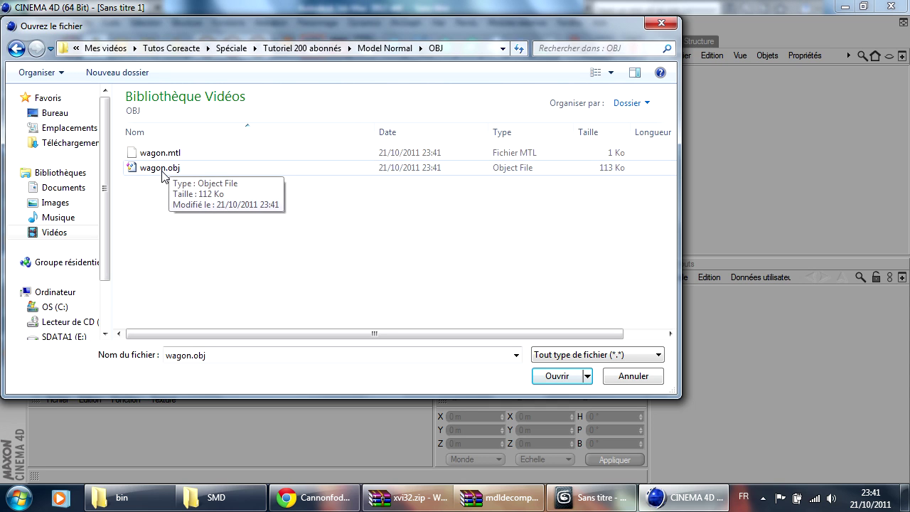
{"action": "left_click", "coordinate": [162, 172]}
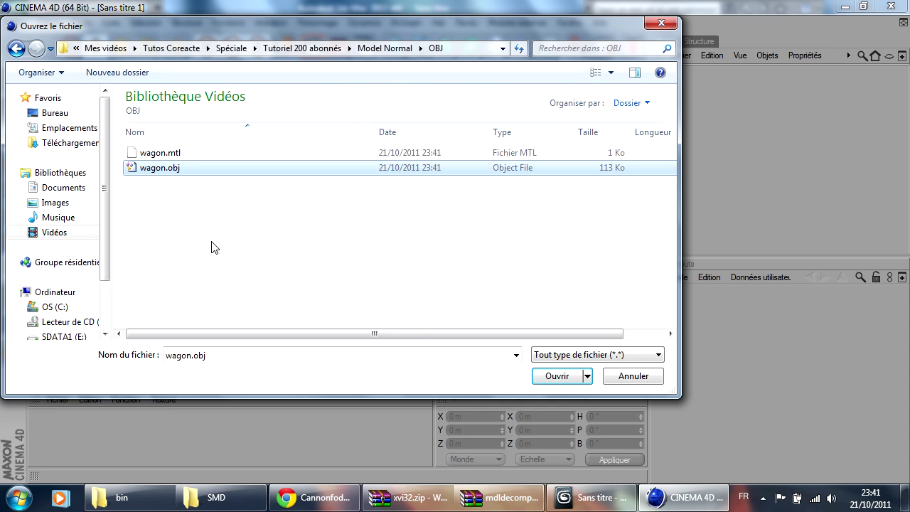
{"action": "left_click", "coordinate": [557, 375]}
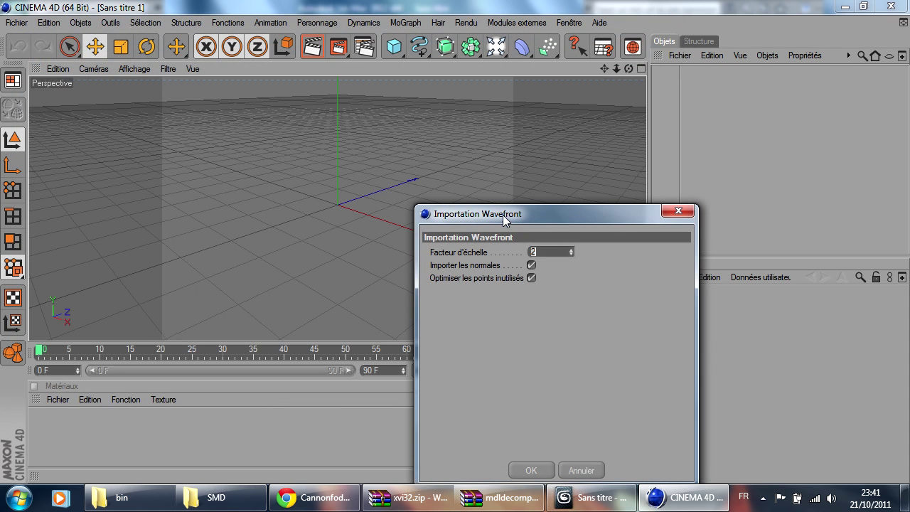
{"action": "left_click_drag", "start_coordinate": [502, 215], "coordinate": [336, 121]}
{"action": "left_click", "coordinate": [363, 381]}
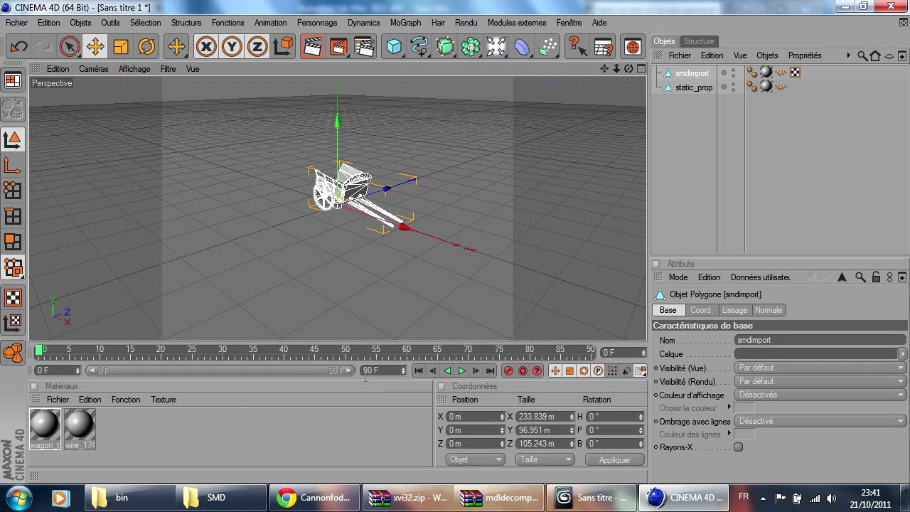
Deselect the imported wagon and view it close up from its wheel side.
{"action": "scroll", "coordinate": [439, 197], "scroll_direction": "up", "scroll_amount": 5}
{"action": "left_click_drag", "start_coordinate": [412, 204], "coordinate": [414, 256]}
{"action": "left_click_drag", "start_coordinate": [464, 190], "coordinate": [377, 227]}
{"action": "left_click_drag", "start_coordinate": [299, 210], "coordinate": [497, 197]}
{"action": "left_click", "coordinate": [486, 190]}
{"action": "scroll", "coordinate": [386, 192], "scroll_direction": "up", "scroll_amount": 3}
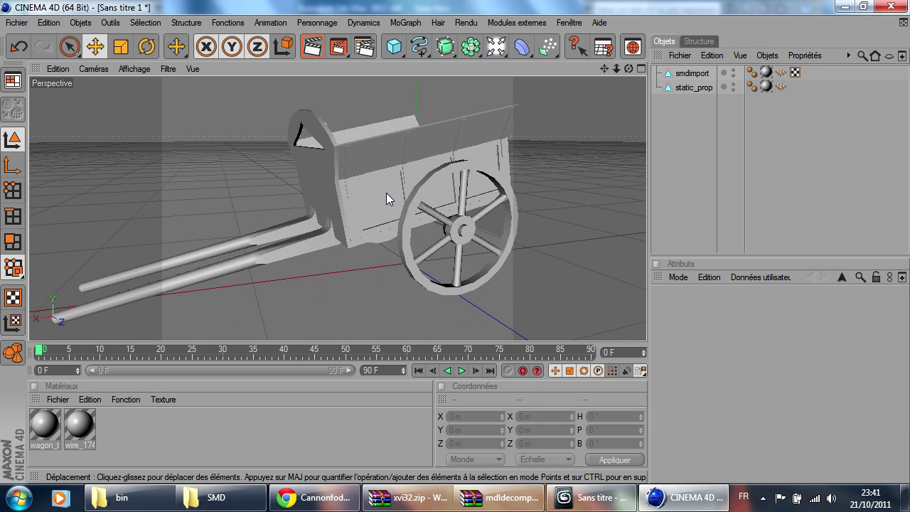
Load wagon.tga from the Texture folder as the wagon_tga material's colour texture, declining to copy the image beside the document.
{"action": "left_click", "coordinate": [46, 430]}
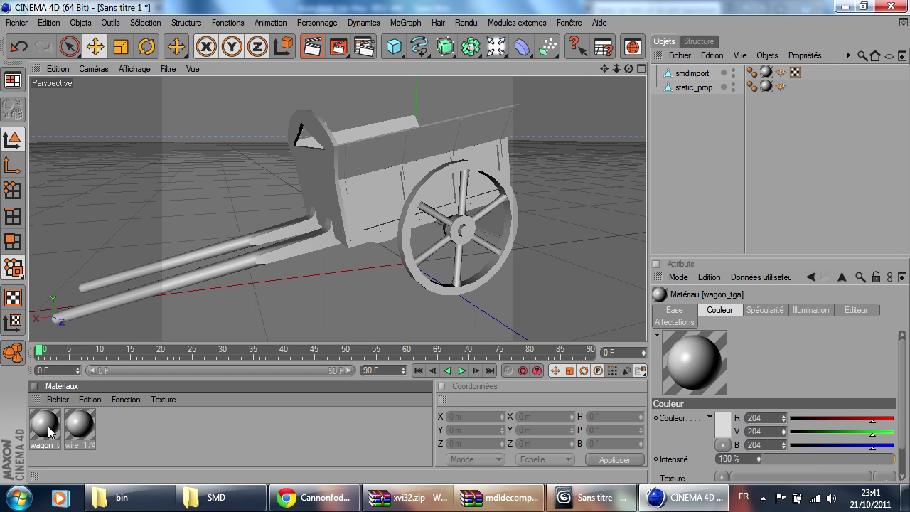
{"action": "double_click", "coordinate": [46, 426]}
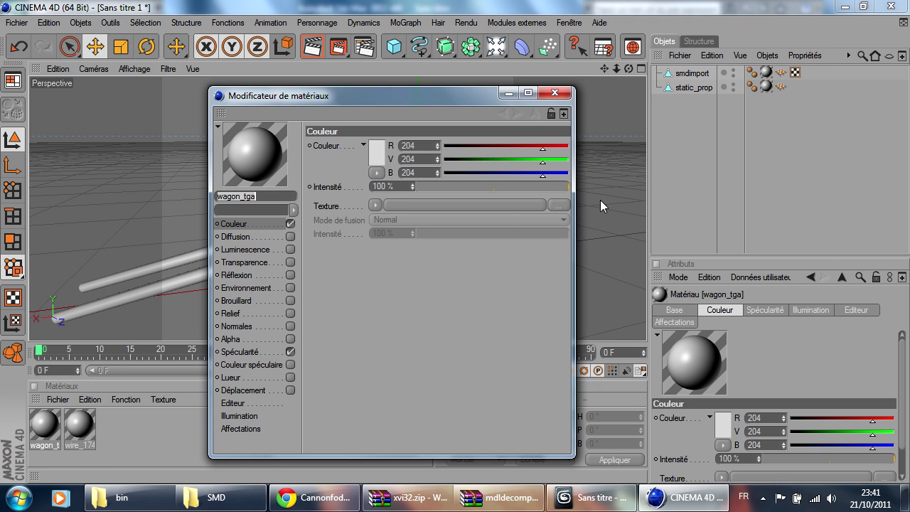
{"action": "left_click", "coordinate": [562, 206]}
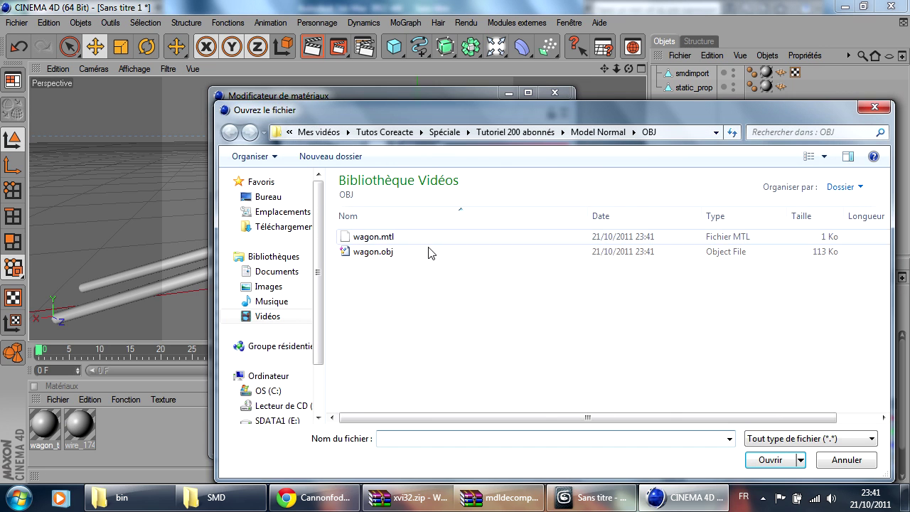
{"action": "left_click", "coordinate": [597, 134]}
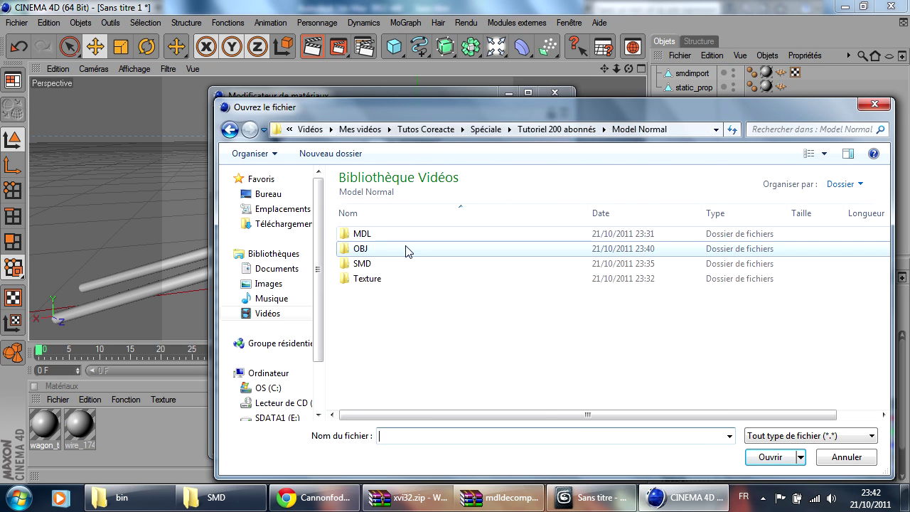
{"action": "double_click", "coordinate": [372, 287]}
{"action": "left_click", "coordinate": [371, 237]}
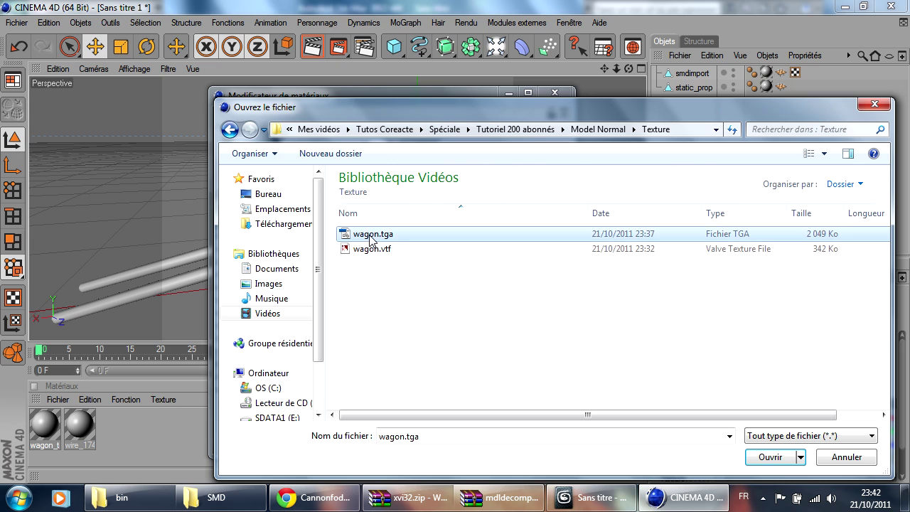
{"action": "left_click", "coordinate": [771, 456]}
{"action": "left_click", "coordinate": [583, 297]}
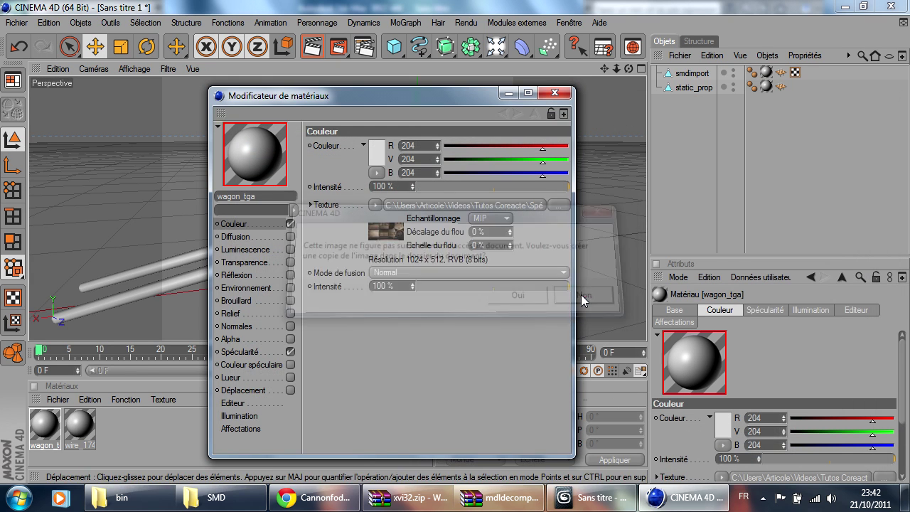
{"action": "left_click", "coordinate": [555, 95]}
Render the textured wagon in the perspective view and look at it from slightly above and farther away.
{"action": "left_click_drag", "start_coordinate": [428, 203], "coordinate": [305, 118]}
{"action": "left_click", "coordinate": [312, 47]}
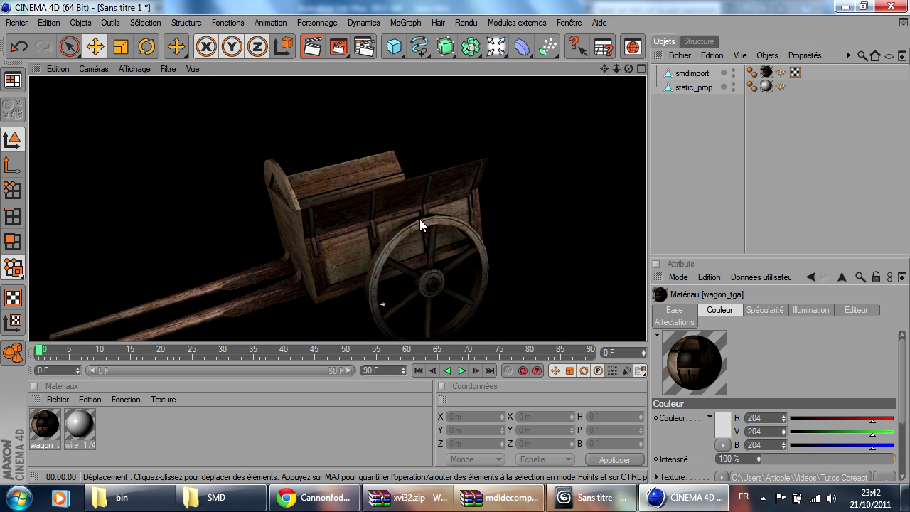
{"action": "scroll", "coordinate": [361, 220], "scroll_direction": "down", "scroll_amount": 5}
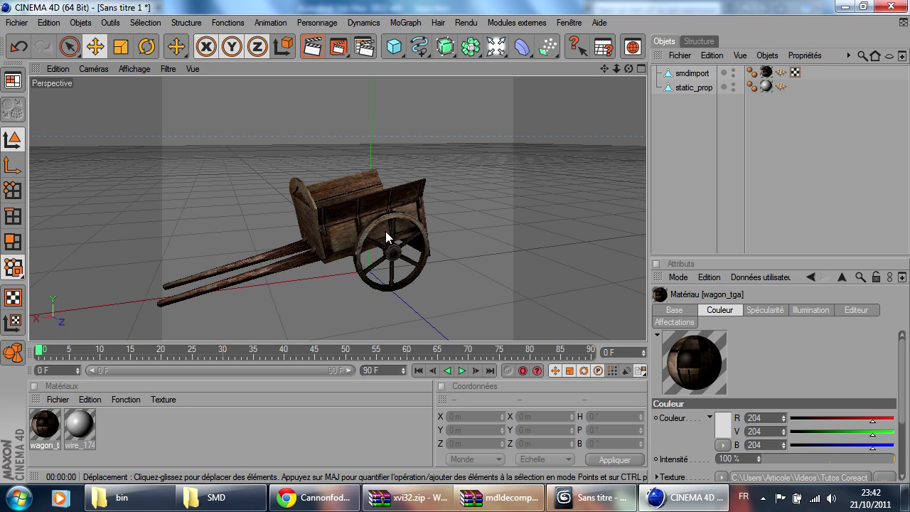
{"action": "left_click_drag", "start_coordinate": [358, 263], "coordinate": [390, 245]}
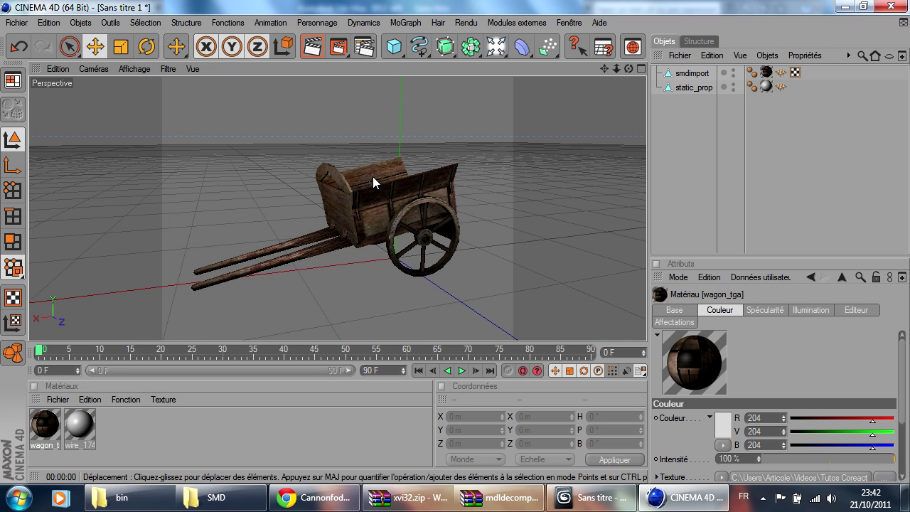
Close all open CINEMA 4D projects without saving the changes.
{"action": "left_click", "coordinate": [17, 24]}
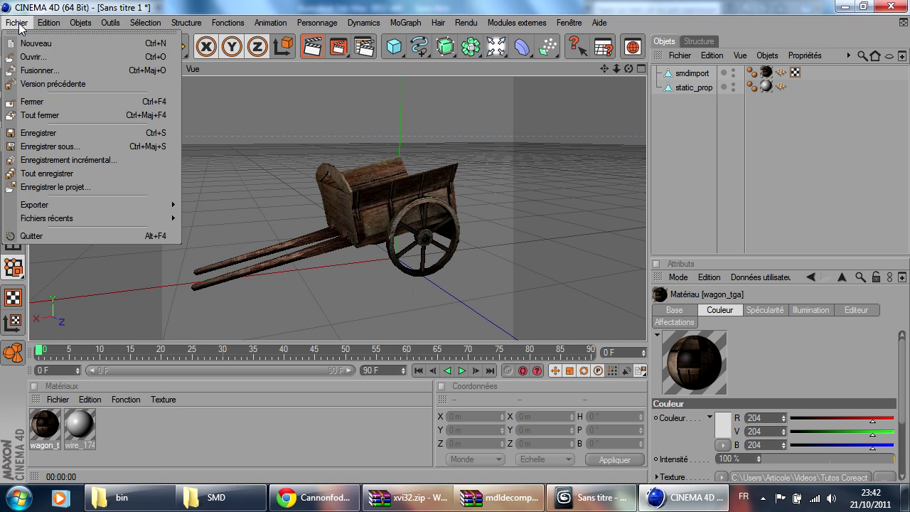
{"action": "left_click", "coordinate": [61, 115]}
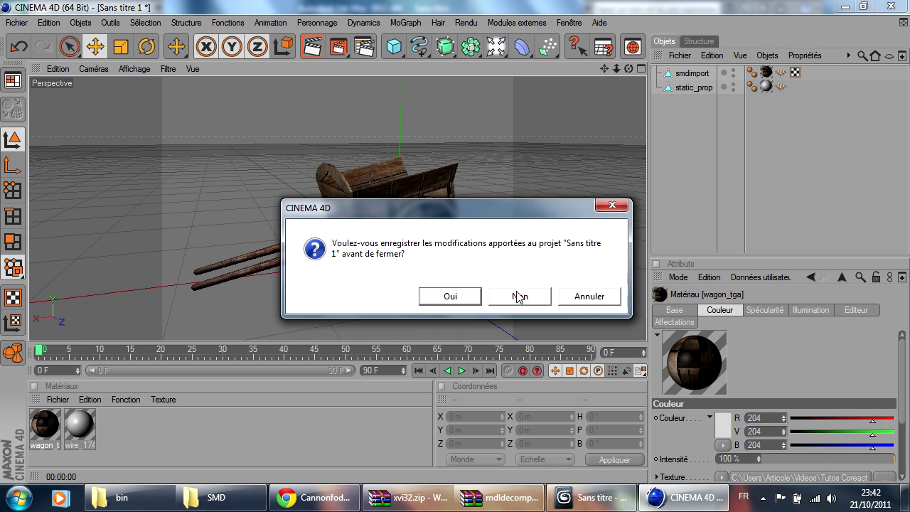
{"action": "left_click", "coordinate": [519, 297]}
Switch to 3ds Max and reset it to an empty scene, confirming the reset.
{"action": "left_click", "coordinate": [597, 499]}
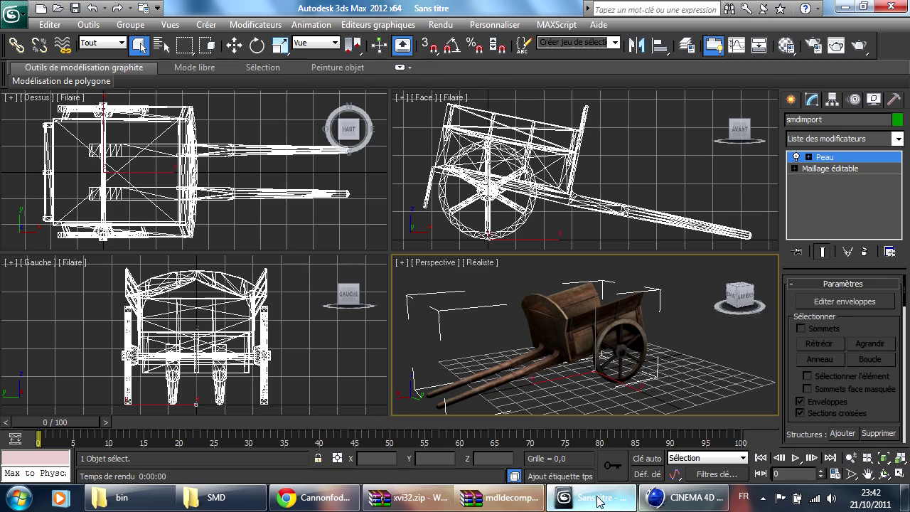
{"action": "left_click", "coordinate": [14, 14]}
{"action": "left_click", "coordinate": [57, 76]}
{"action": "left_click", "coordinate": [469, 292]}
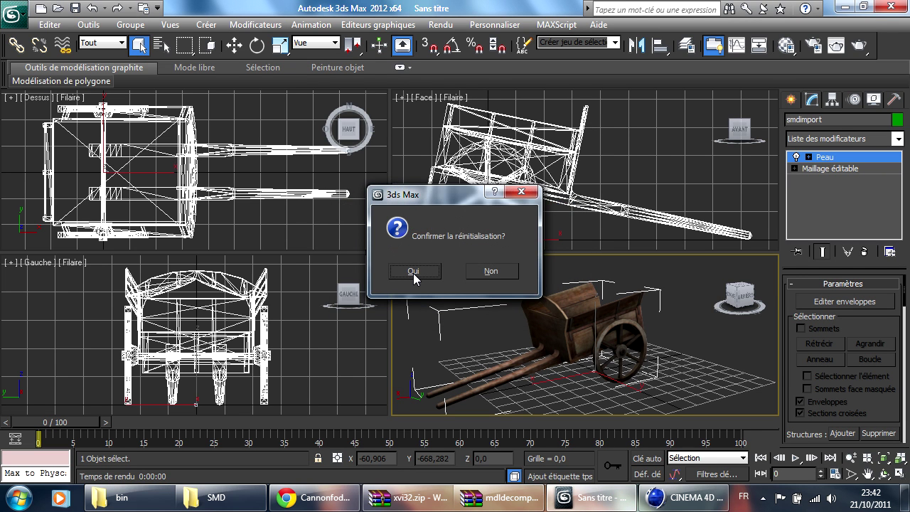
{"action": "left_click", "coordinate": [414, 273]}
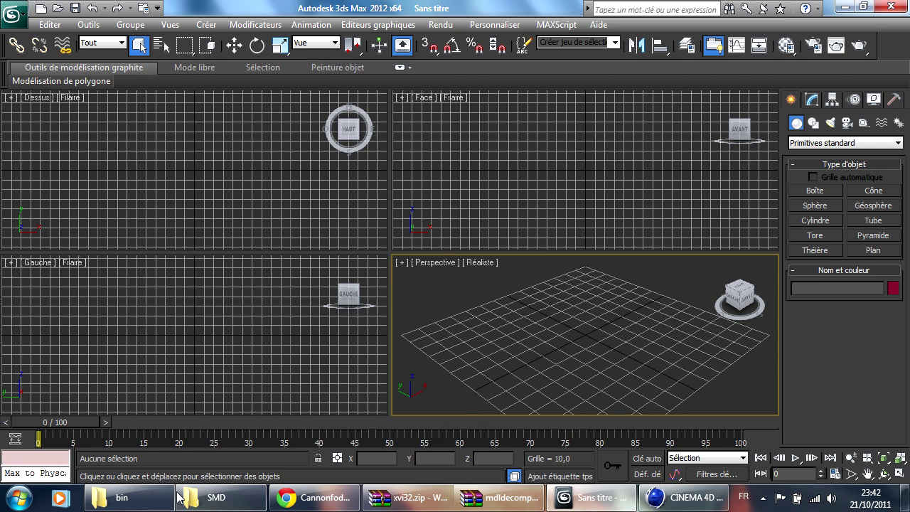
Switch to the Explorer window showing the SDK bin folder, go back up to SteamApps and look through its game cache files.
{"action": "left_click", "coordinate": [121, 497]}
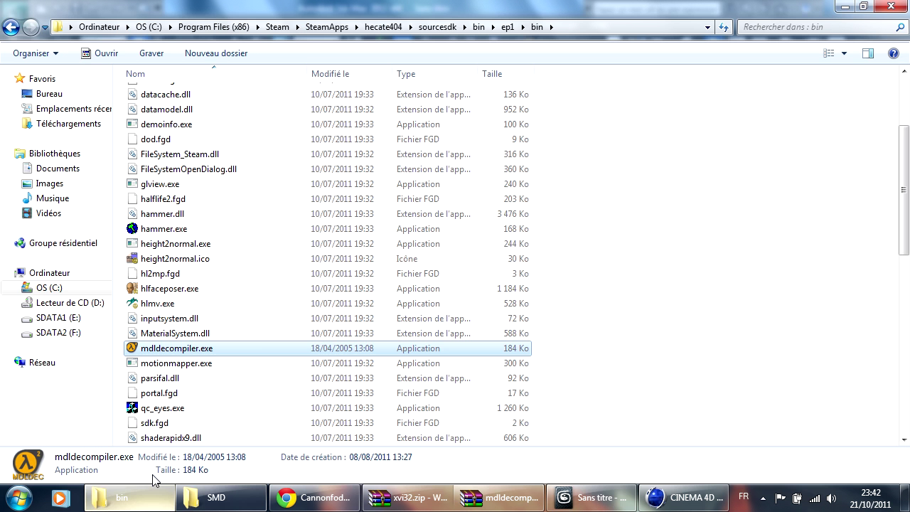
{"action": "left_click", "coordinate": [10, 27]}
{"action": "left_click", "coordinate": [10, 27]}
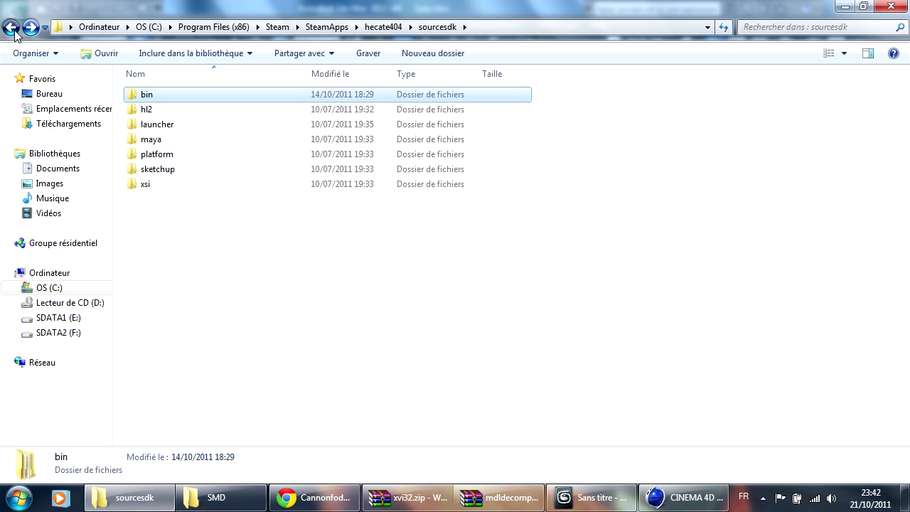
{"action": "left_click", "coordinate": [10, 27]}
{"action": "left_click", "coordinate": [10, 27]}
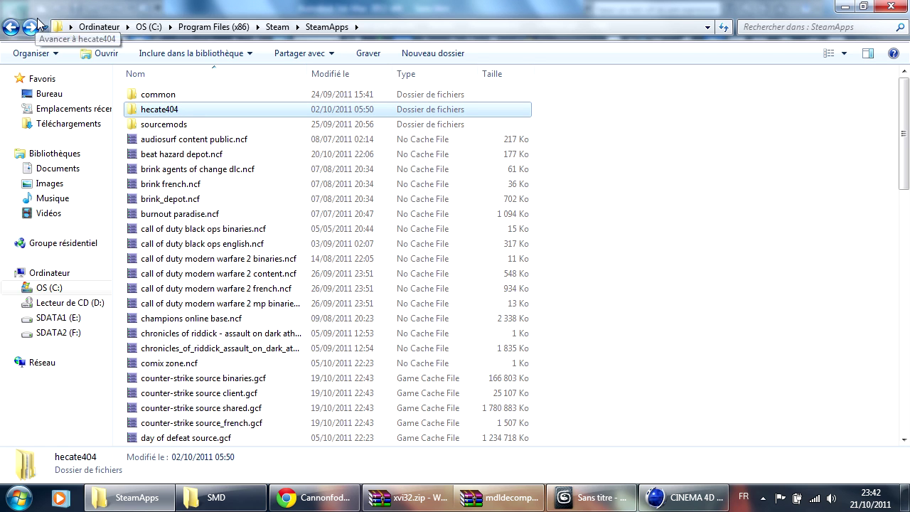
{"action": "scroll", "coordinate": [277, 213], "scroll_direction": "down", "scroll_amount": 5}
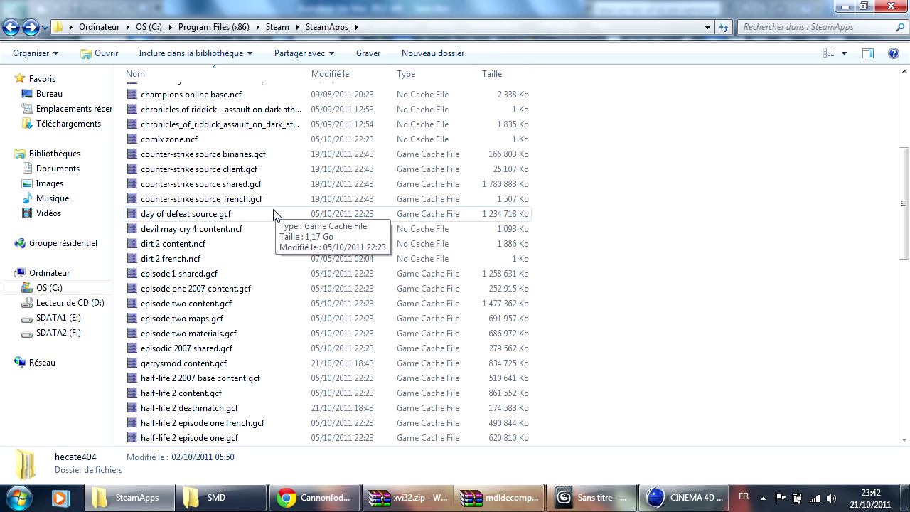
{"action": "scroll", "coordinate": [256, 263], "scroll_direction": "up", "scroll_amount": 5}
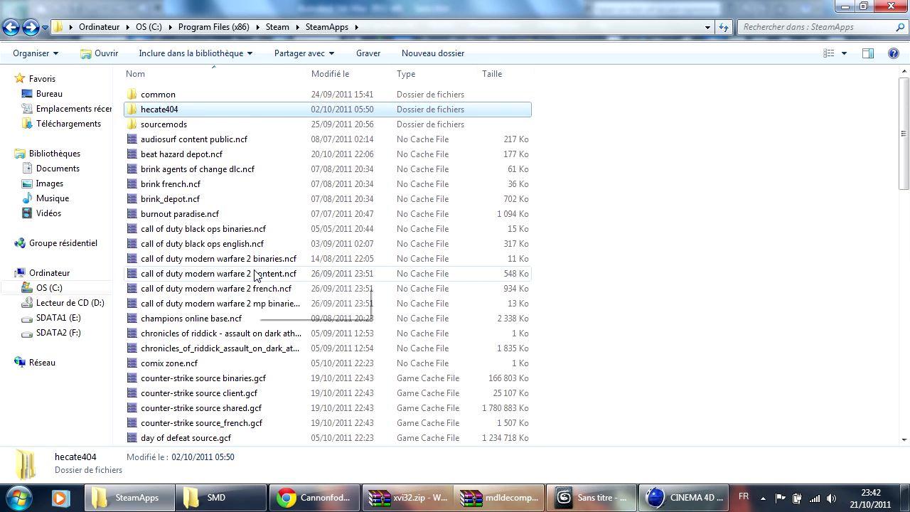
Open pak01_dir.vpk from the common\portal 2\portal2 folder in GCFScape.
{"action": "double_click", "coordinate": [164, 100]}
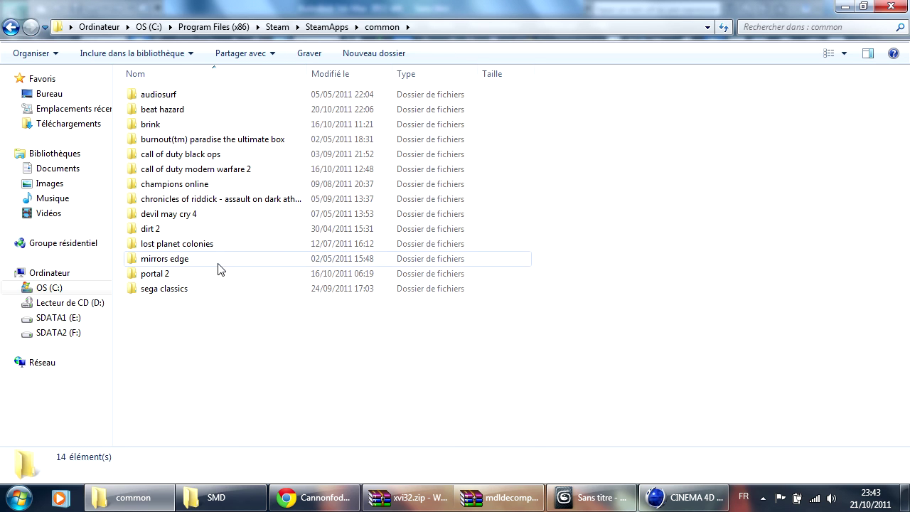
{"action": "double_click", "coordinate": [174, 278]}
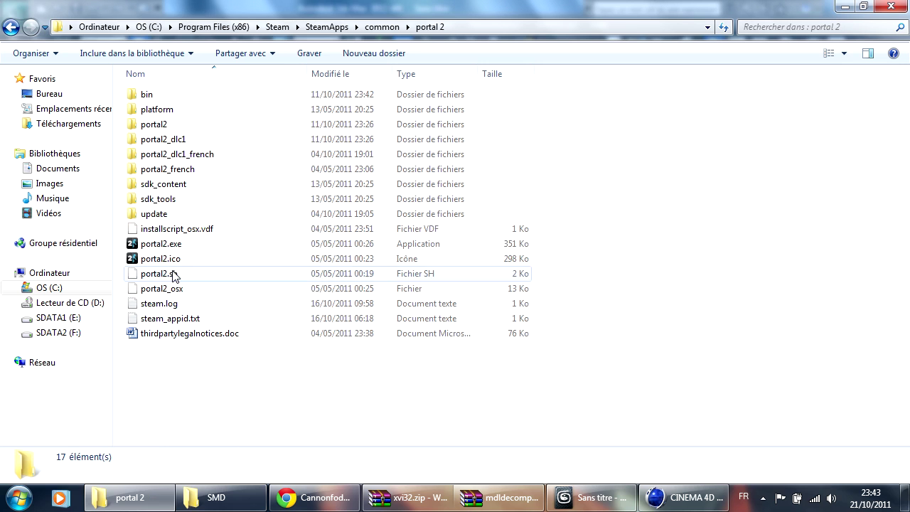
{"action": "double_click", "coordinate": [158, 127]}
{"action": "scroll", "coordinate": [221, 304], "scroll_direction": "down", "scroll_amount": 3}
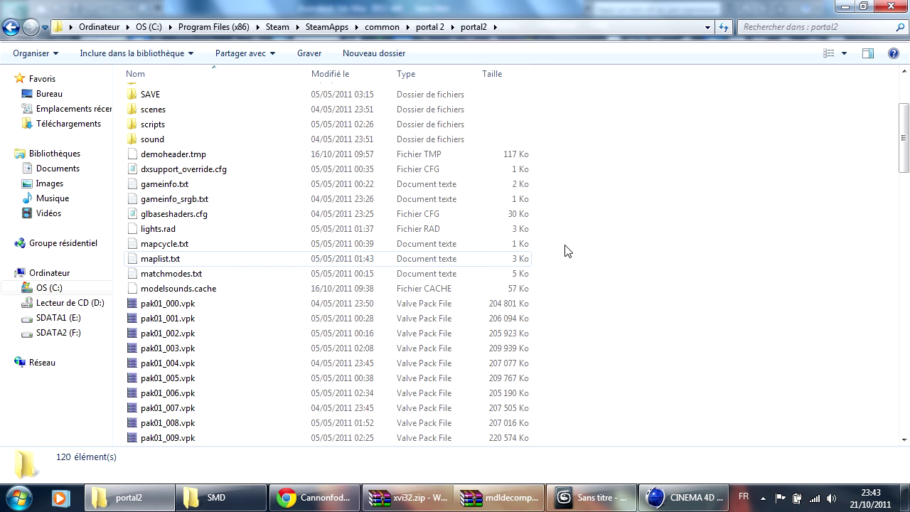
{"action": "left_click_drag", "start_coordinate": [904, 135], "coordinate": [893, 417]}
{"action": "left_click", "coordinate": [176, 351]}
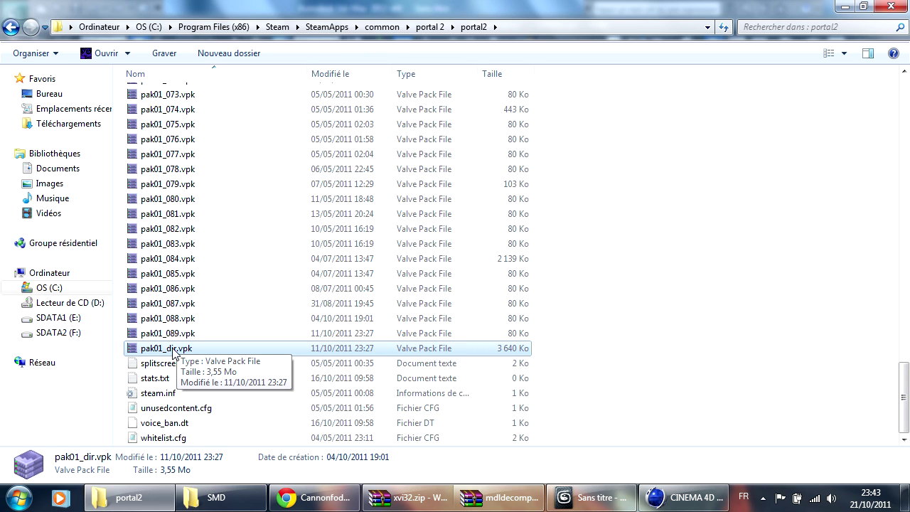
{"action": "double_click", "coordinate": [175, 352]}
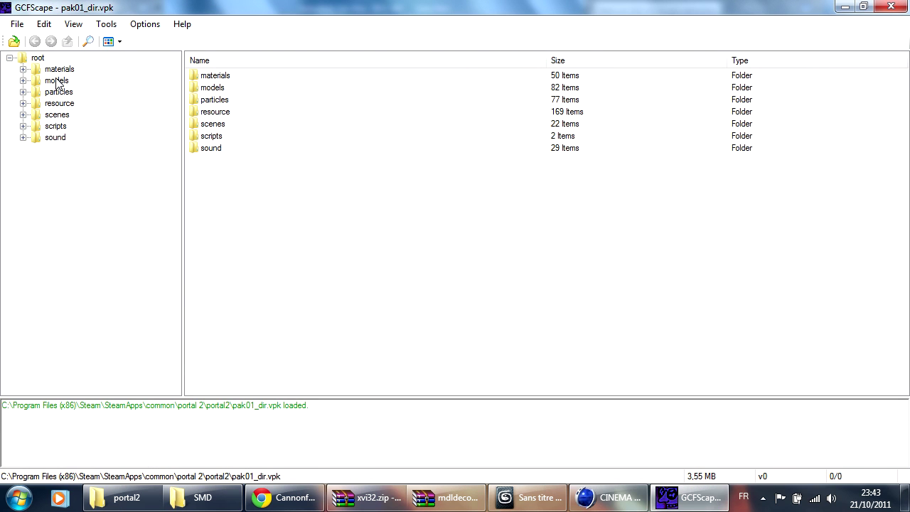
Browse to models\props in the package and select the four metal_box files: .mdl, .phy, .vtx and .vvd.
{"action": "double_click", "coordinate": [57, 82]}
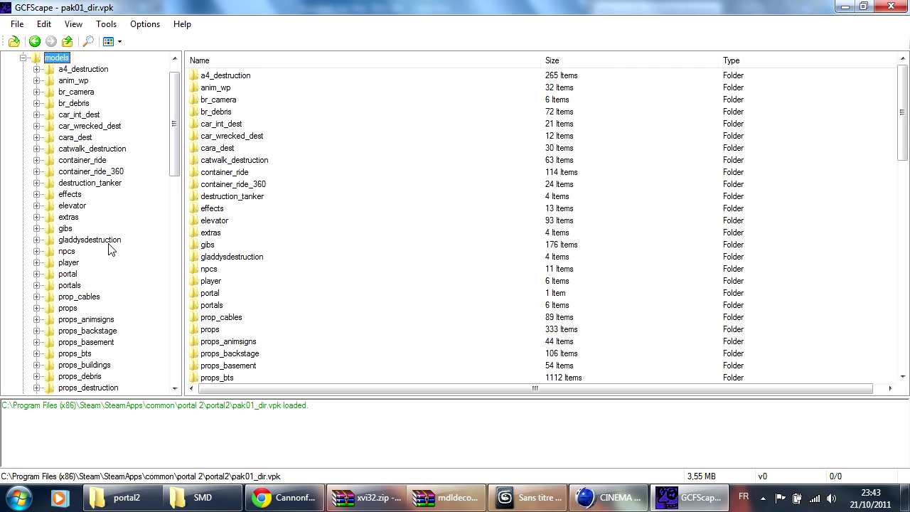
{"action": "double_click", "coordinate": [67, 308]}
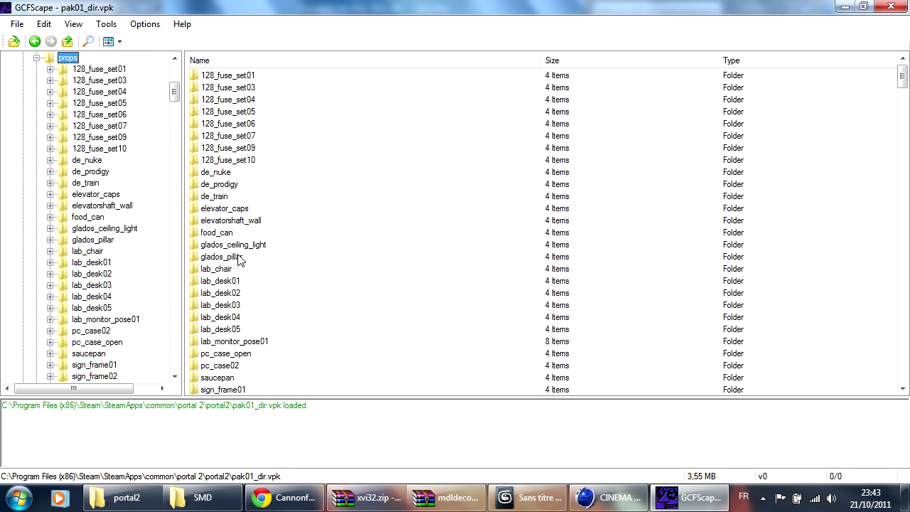
{"action": "left_click", "coordinate": [216, 268]}
{"action": "scroll", "coordinate": [234, 263], "scroll_direction": "down", "scroll_amount": 20}
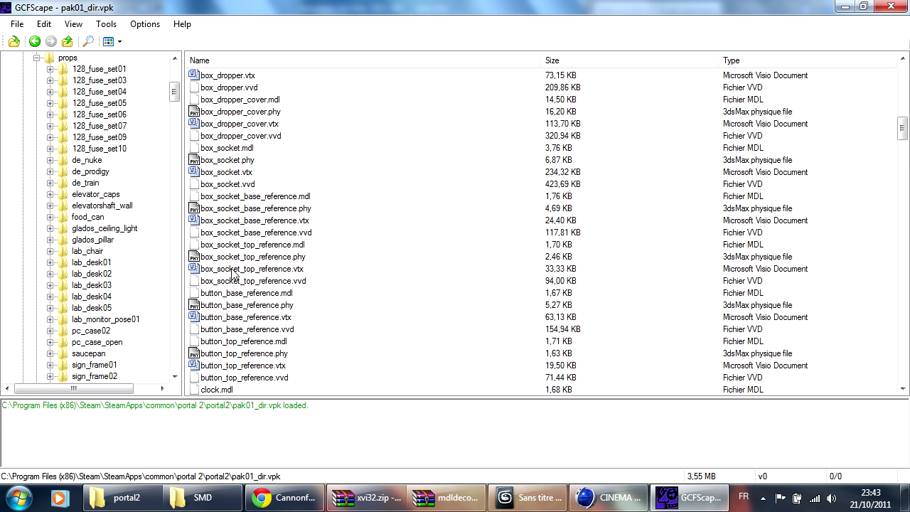
{"action": "scroll", "coordinate": [235, 263], "scroll_direction": "down", "scroll_amount": 20}
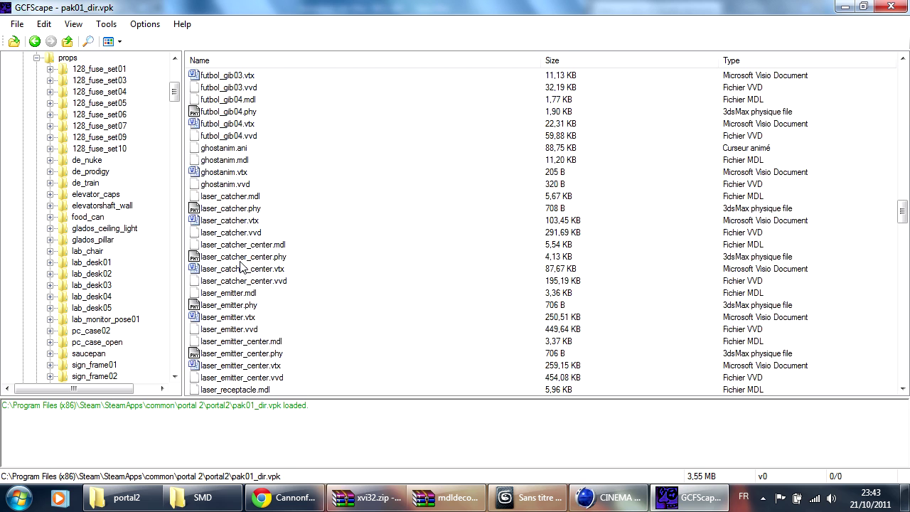
{"action": "scroll", "coordinate": [313, 274], "scroll_direction": "down", "scroll_amount": 9}
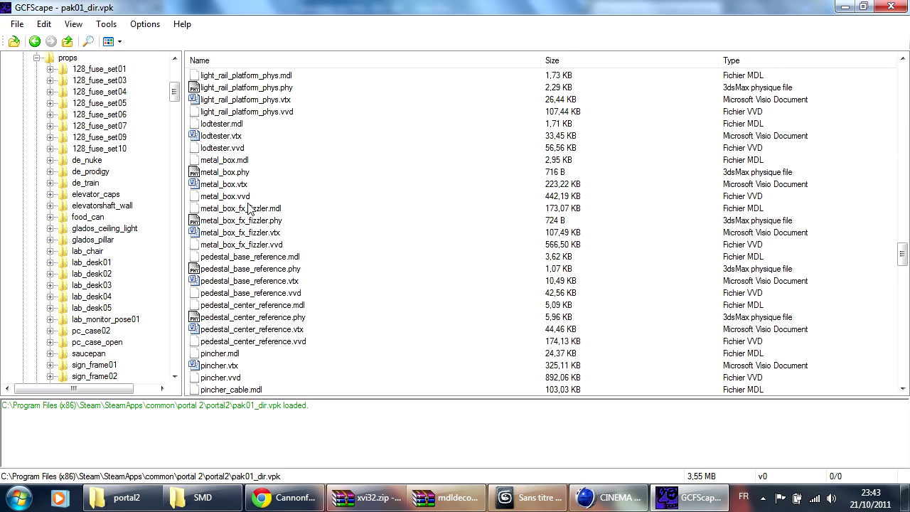
{"action": "left_click", "coordinate": [225, 161]}
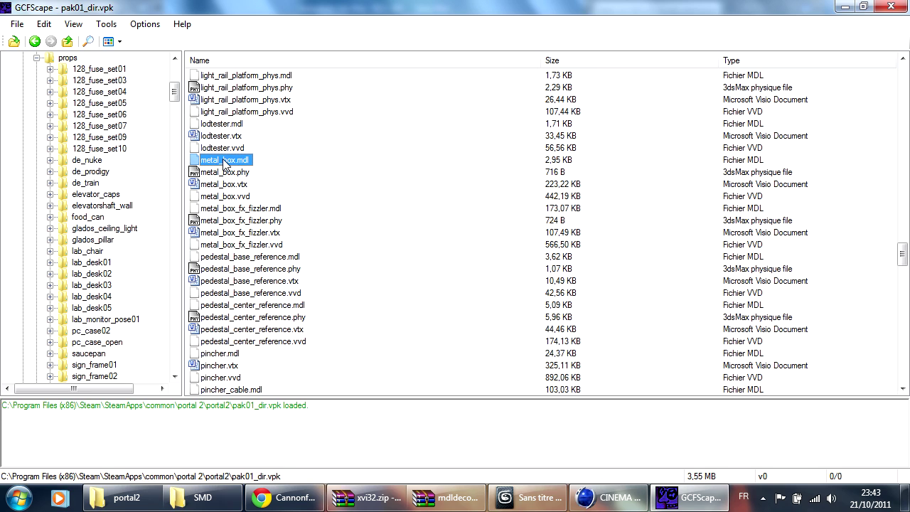
{"action": "left_click", "coordinate": [227, 198], "text": "shift"}
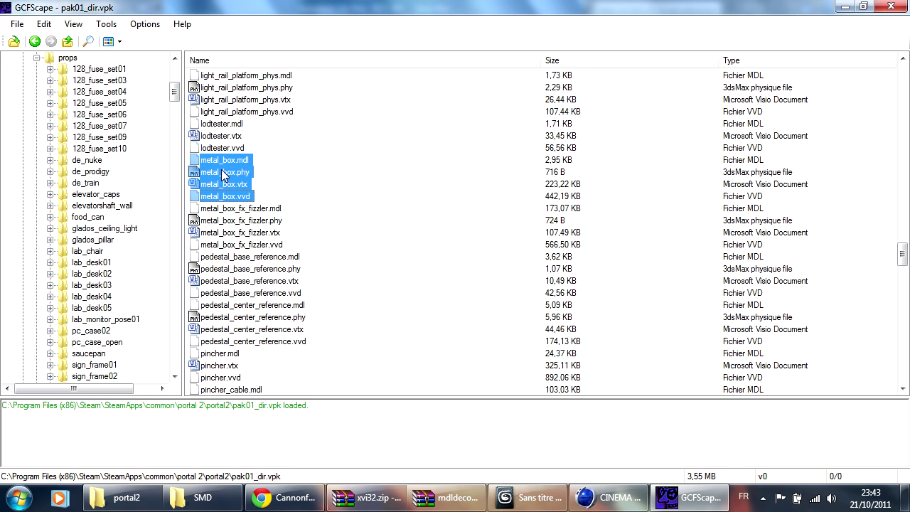
Start extracting the four selected metal_box files and choose Tutos Coreacte\Spéciale\Tutoriel 200 abonnés\Model Portal 2 in the videos folder as destination.
{"action": "right_click", "coordinate": [223, 173]}
{"action": "left_click", "coordinate": [249, 181]}
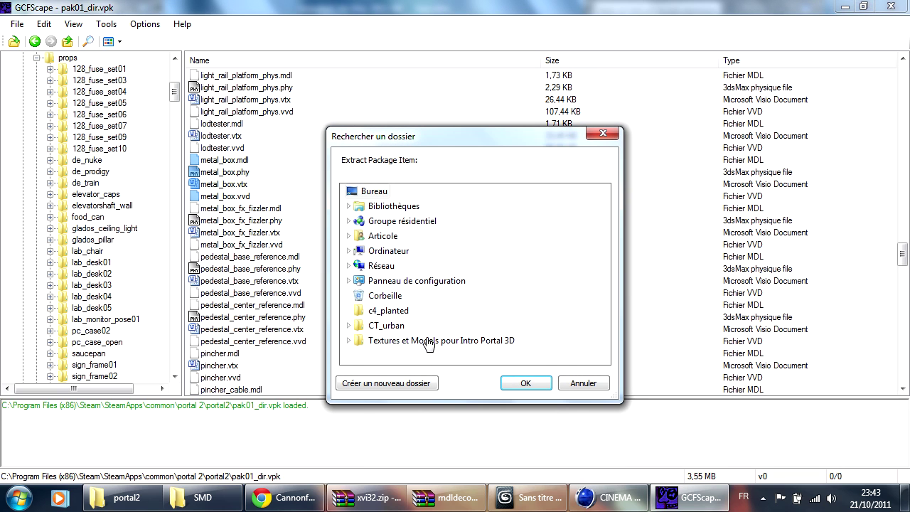
{"action": "left_click", "coordinate": [384, 235]}
{"action": "scroll", "coordinate": [395, 246], "scroll_direction": "down", "scroll_amount": 4}
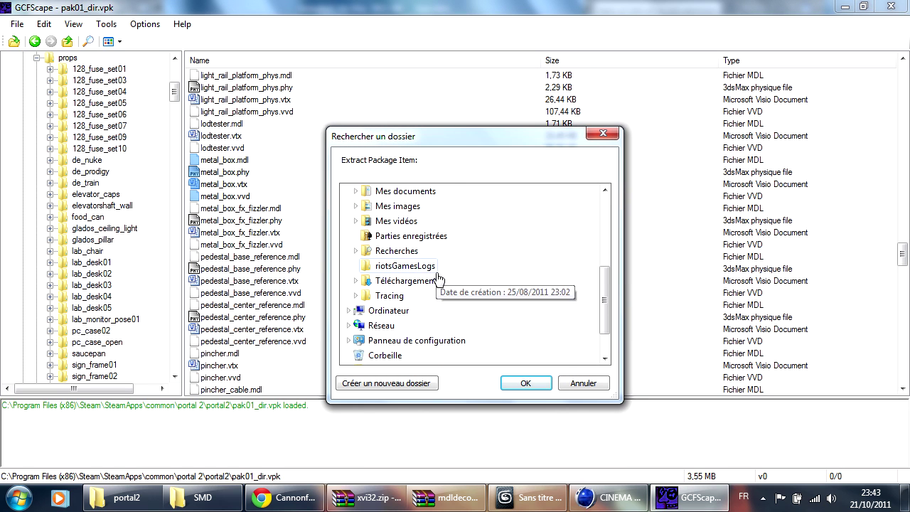
{"action": "left_click", "coordinate": [394, 223]}
{"action": "scroll", "coordinate": [398, 281], "scroll_direction": "down", "scroll_amount": 2}
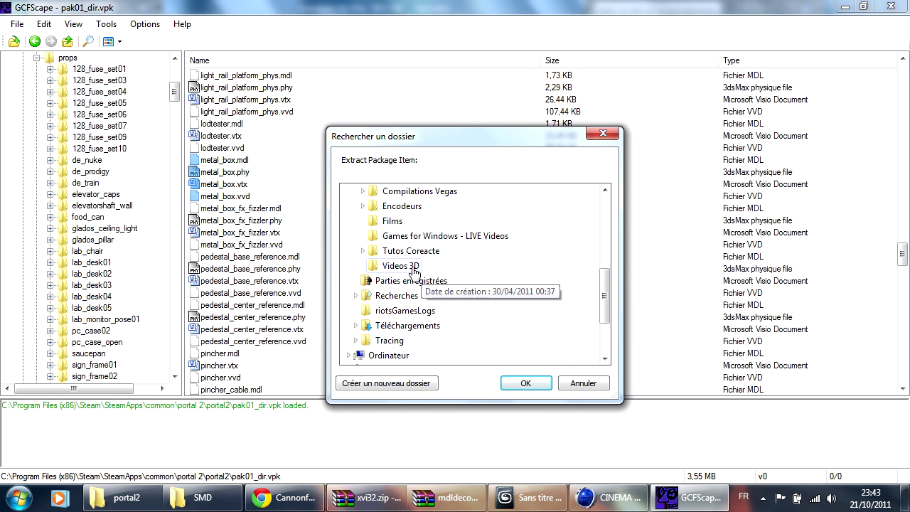
{"action": "left_click", "coordinate": [389, 251]}
{"action": "scroll", "coordinate": [427, 284], "scroll_direction": "down", "scroll_amount": 3}
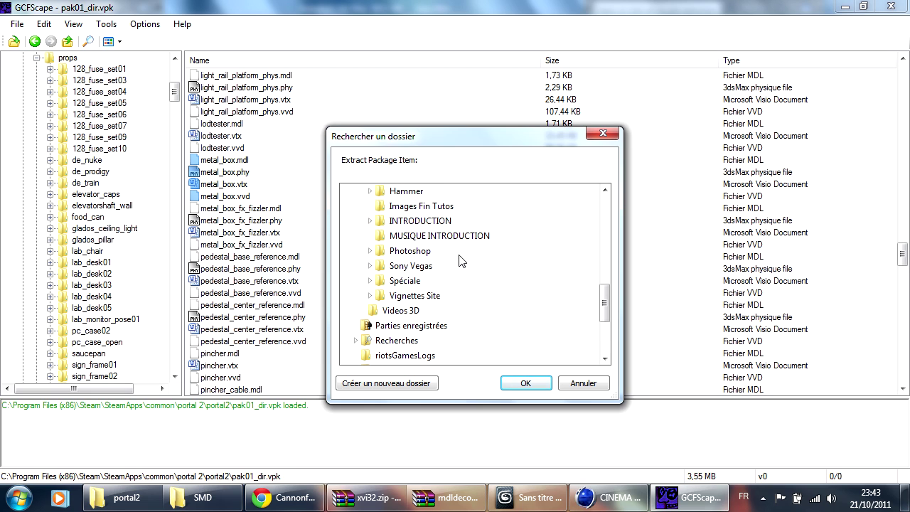
{"action": "left_click", "coordinate": [404, 280]}
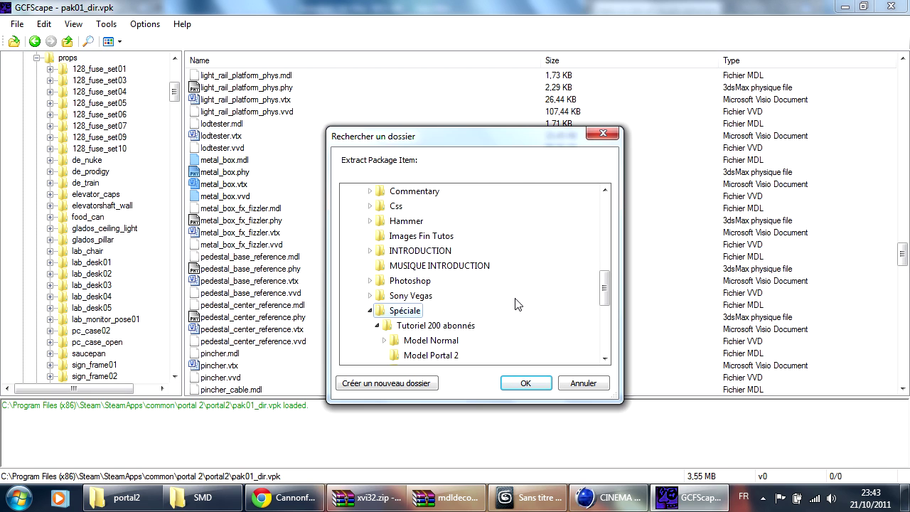
{"action": "left_click", "coordinate": [438, 267]}
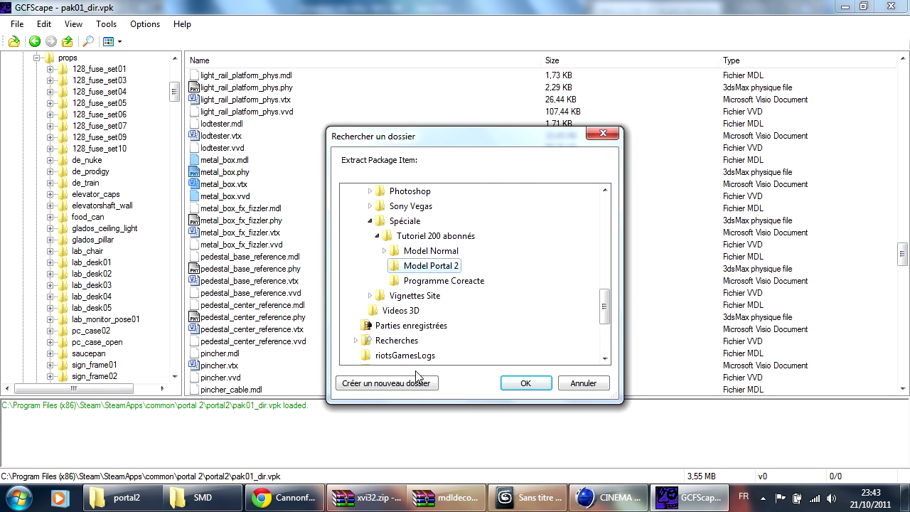
Create a folder named MDL inside Model Portal 2 and extract the metal_box files into it.
{"action": "left_click", "coordinate": [396, 384]}
{"action": "type", "text": "M"}
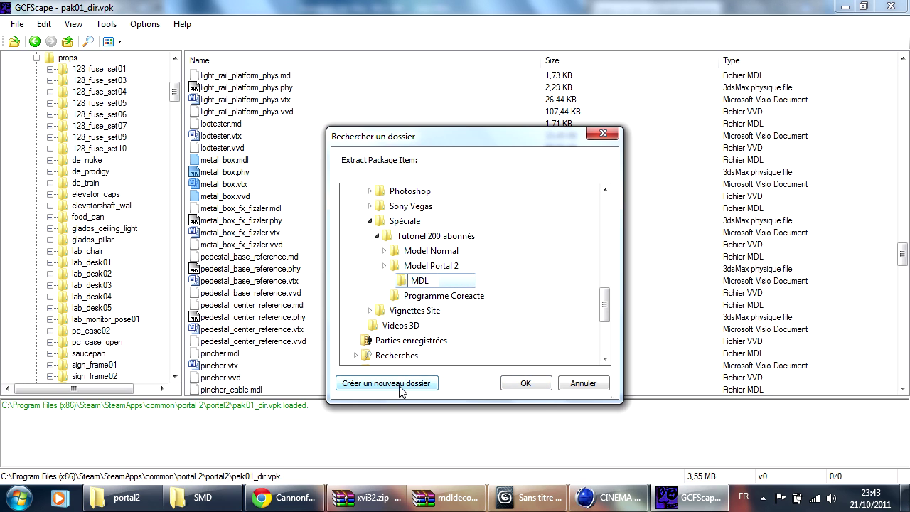
{"action": "type", "text": "DL"}
{"action": "key", "text": "Return"}
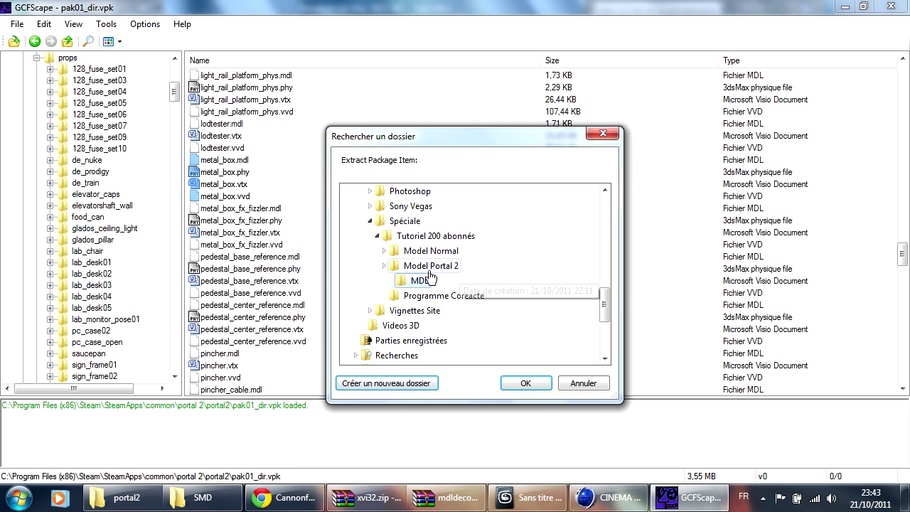
{"action": "left_click", "coordinate": [534, 384]}
Collapse the package's models folder and browse to the metal_box textures in materials\models\props.
{"action": "left_click_drag", "start_coordinate": [174, 93], "coordinate": [175, 77]}
{"action": "left_click", "coordinate": [37, 309]}
{"action": "scroll", "coordinate": [56, 250], "scroll_direction": "up", "scroll_amount": 1}
{"action": "scroll", "coordinate": [56, 254], "scroll_direction": "up", "scroll_amount": 2}
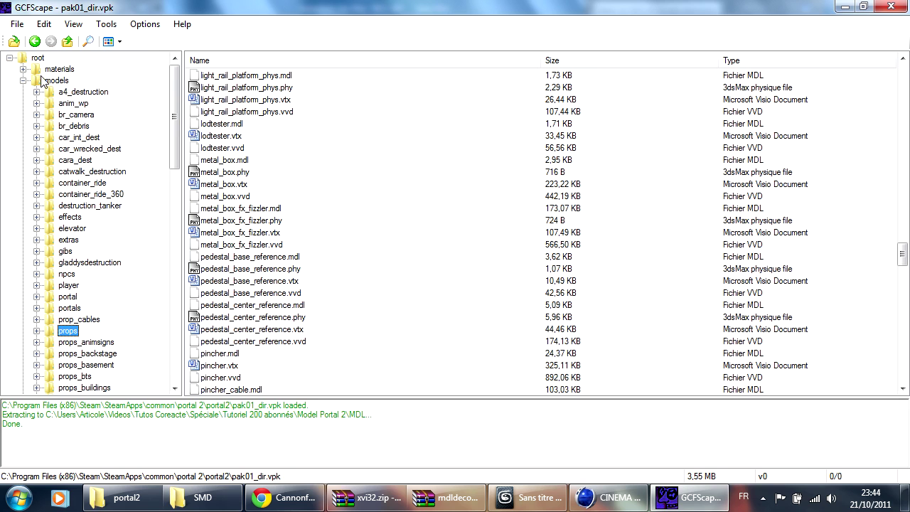
{"action": "left_click", "coordinate": [23, 80]}
{"action": "left_click", "coordinate": [23, 68]}
{"action": "scroll", "coordinate": [147, 280], "scroll_direction": "down", "scroll_amount": 5}
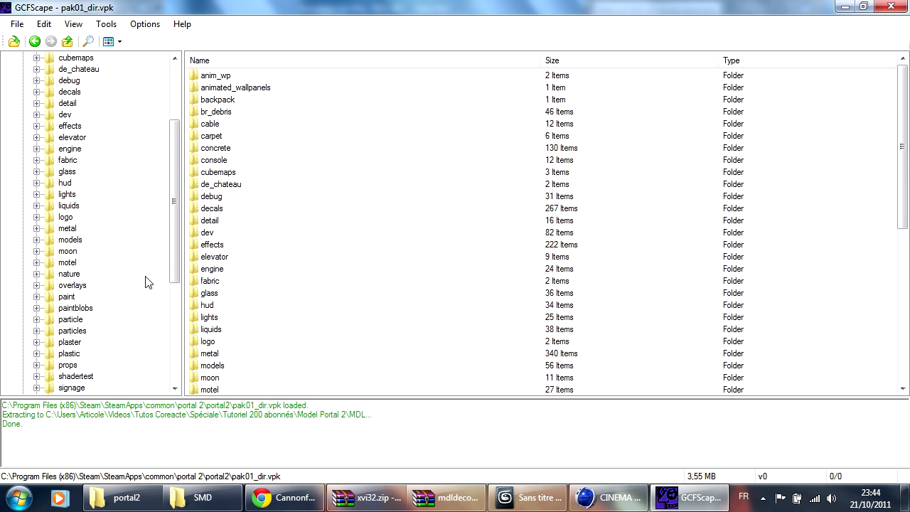
{"action": "double_click", "coordinate": [76, 171]}
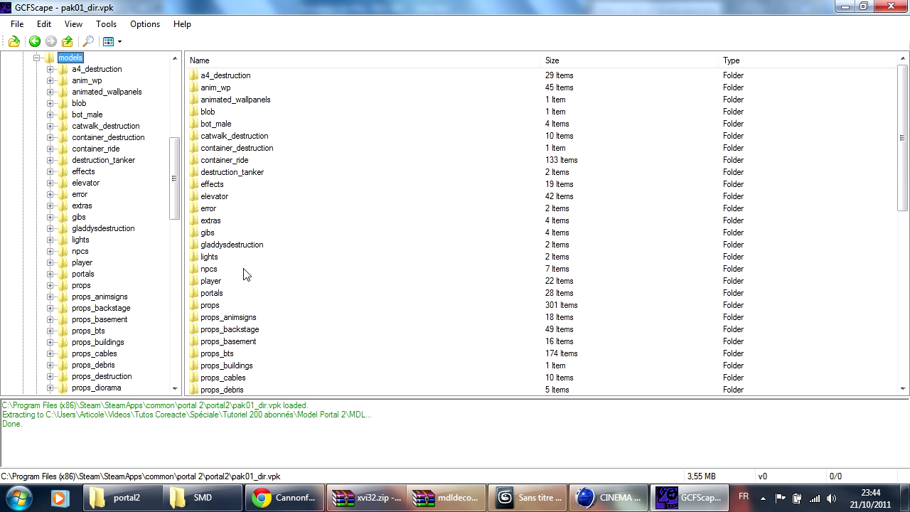
{"action": "left_click", "coordinate": [211, 306]}
{"action": "double_click", "coordinate": [212, 305]}
{"action": "scroll", "coordinate": [281, 243], "scroll_direction": "down", "scroll_amount": 20}
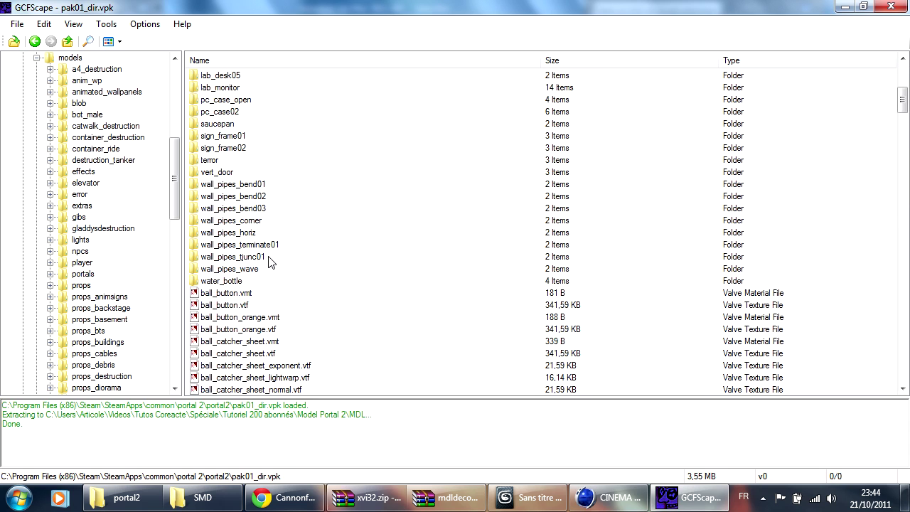
{"action": "scroll", "coordinate": [283, 244], "scroll_direction": "down", "scroll_amount": 20}
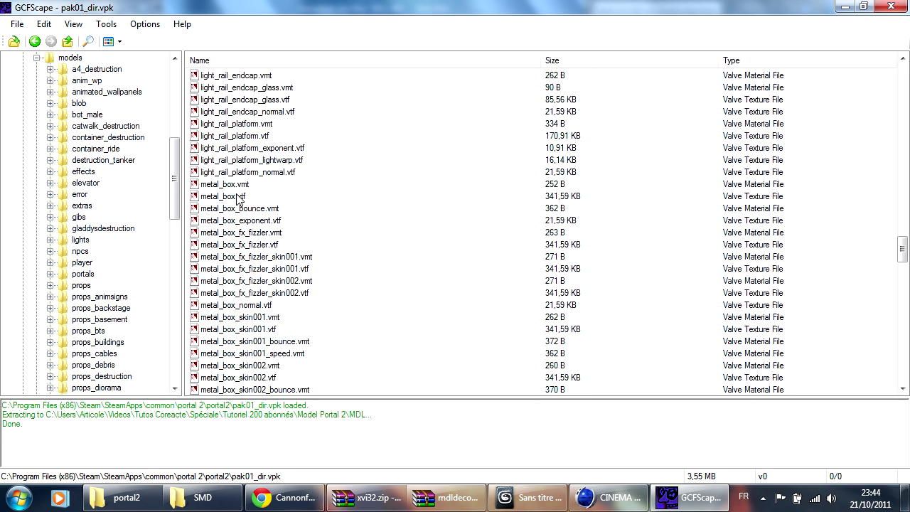
Try to open the metal_box.vtf texture in VTFEdit and close the editor.
{"action": "left_click", "coordinate": [226, 198]}
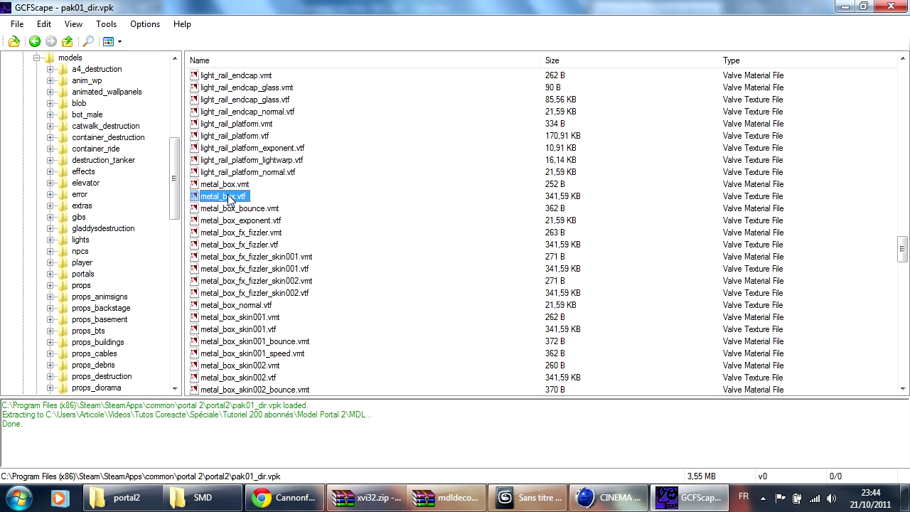
{"action": "double_click", "coordinate": [222, 197]}
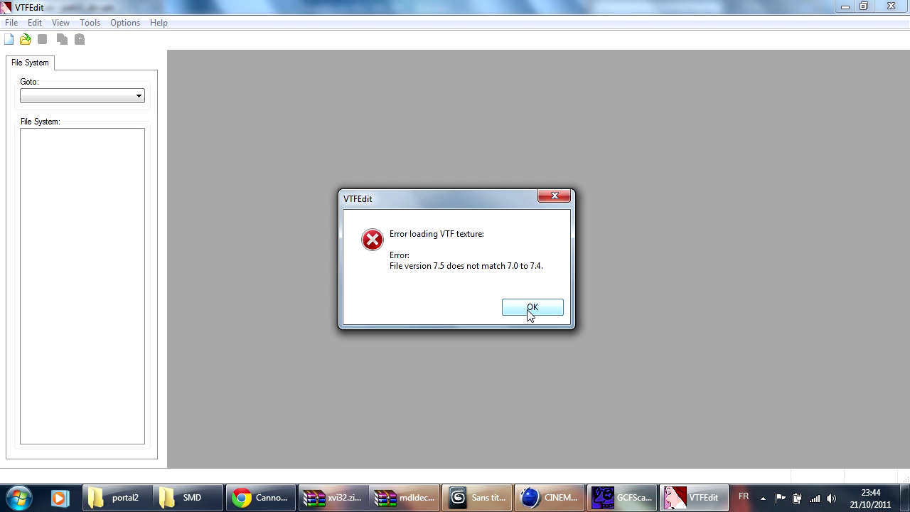
{"action": "left_click", "coordinate": [531, 307]}
{"action": "left_click", "coordinate": [890, 6]}
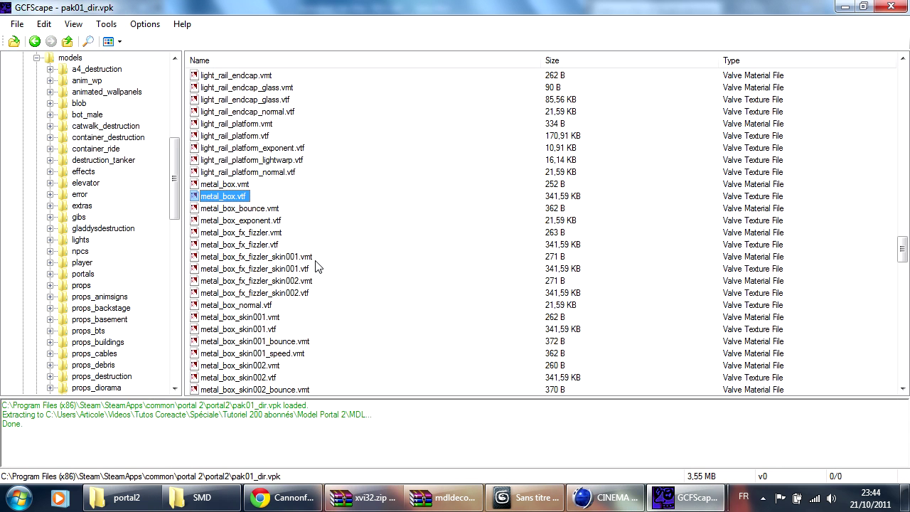
Extract metal_box.vtf into a new folder named Texture inside Model Portal 2.
{"action": "right_click", "coordinate": [229, 201]}
{"action": "left_click", "coordinate": [264, 207]}
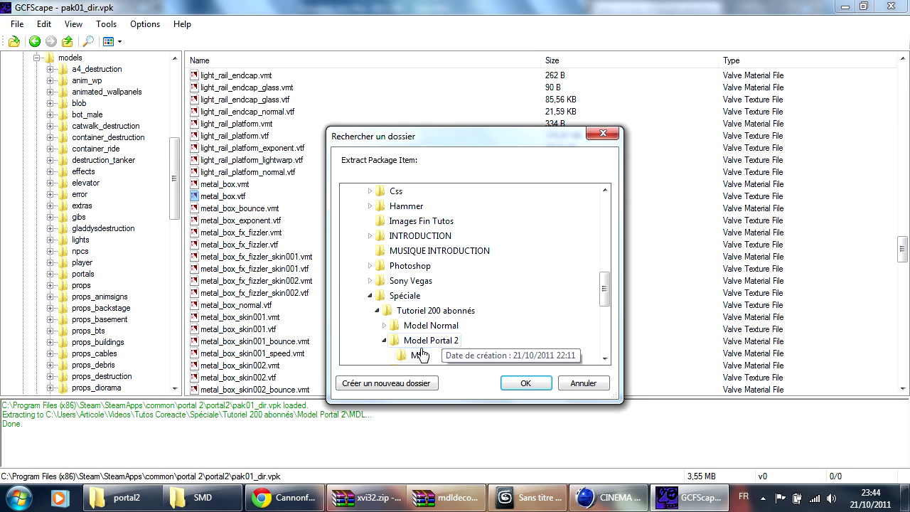
{"action": "left_click", "coordinate": [400, 380]}
{"action": "type", "text": "Texture"}
{"action": "key", "text": "Return"}
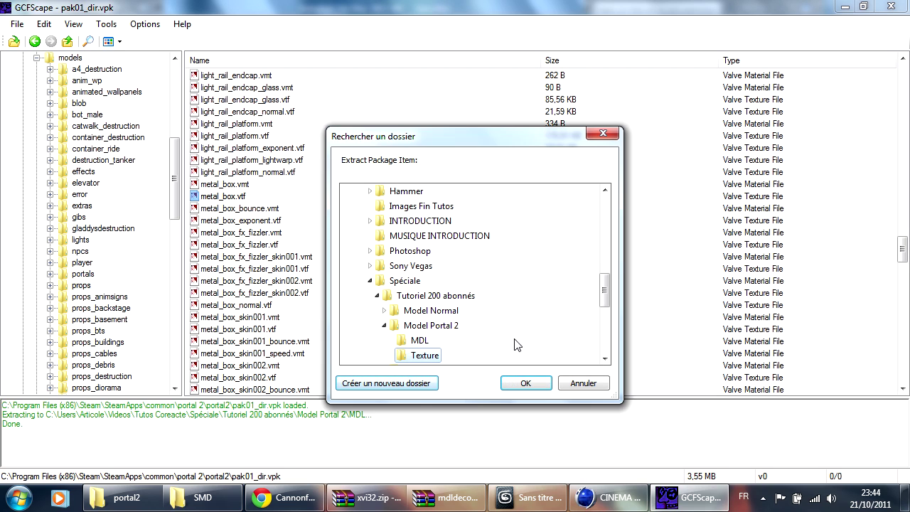
{"action": "left_click", "coordinate": [525, 384]}
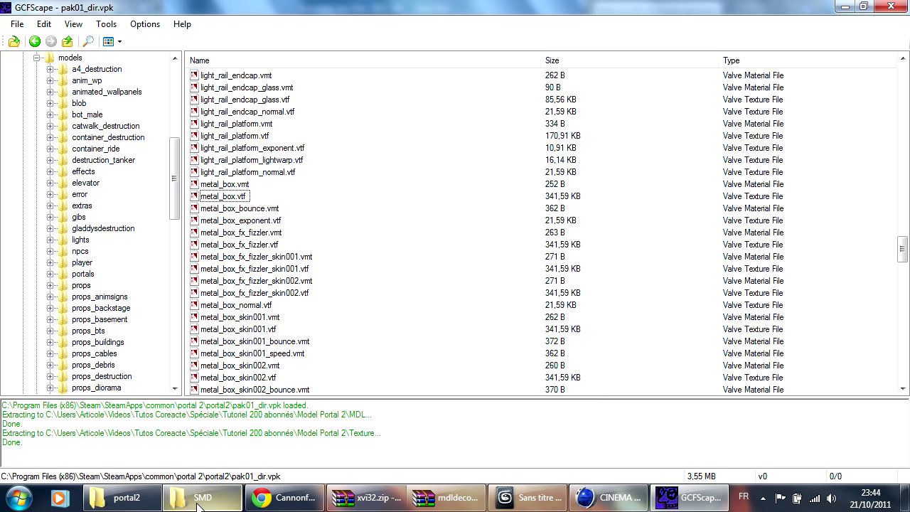
Switch to the Explorer window, go back to SteamApps and open sourcesdk\bin\ep1\bin in the Steam account's folder.
{"action": "left_click", "coordinate": [115, 498]}
{"action": "left_click", "coordinate": [10, 27]}
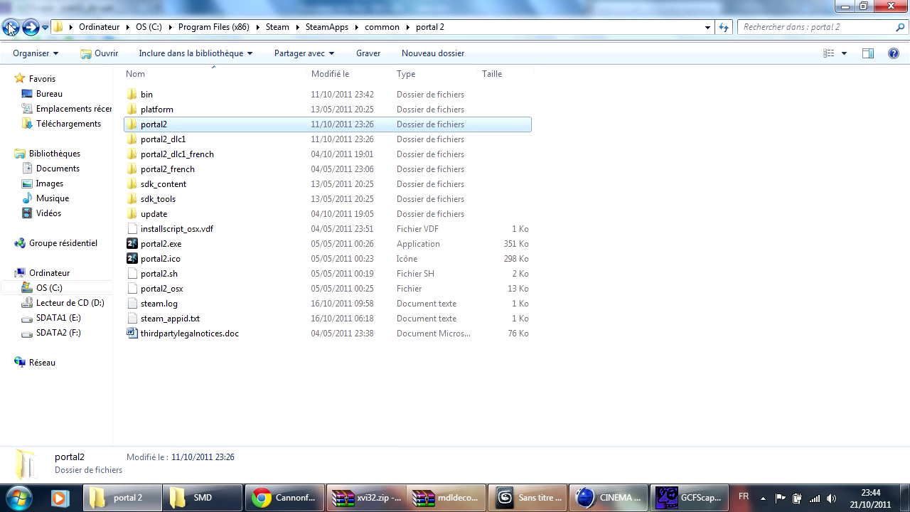
{"action": "left_click", "coordinate": [10, 27]}
{"action": "left_click", "coordinate": [10, 27]}
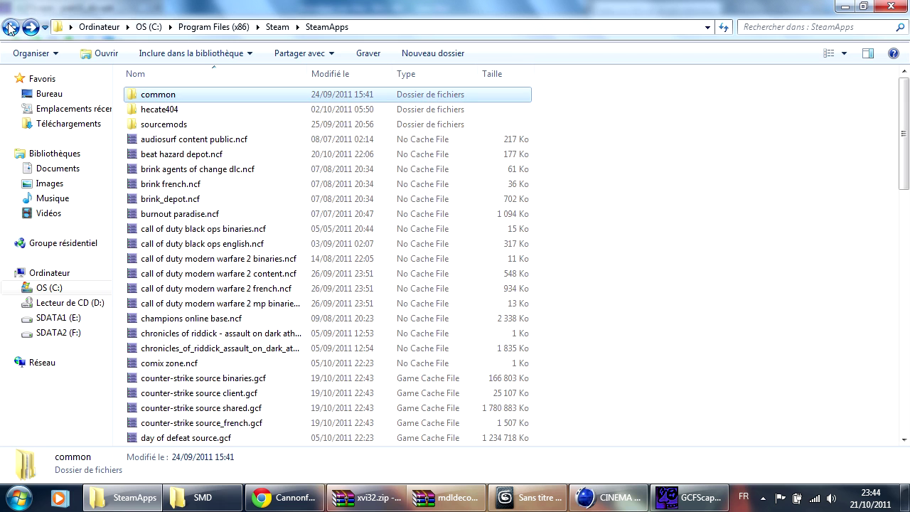
{"action": "double_click", "coordinate": [153, 111]}
{"action": "double_click", "coordinate": [171, 199]}
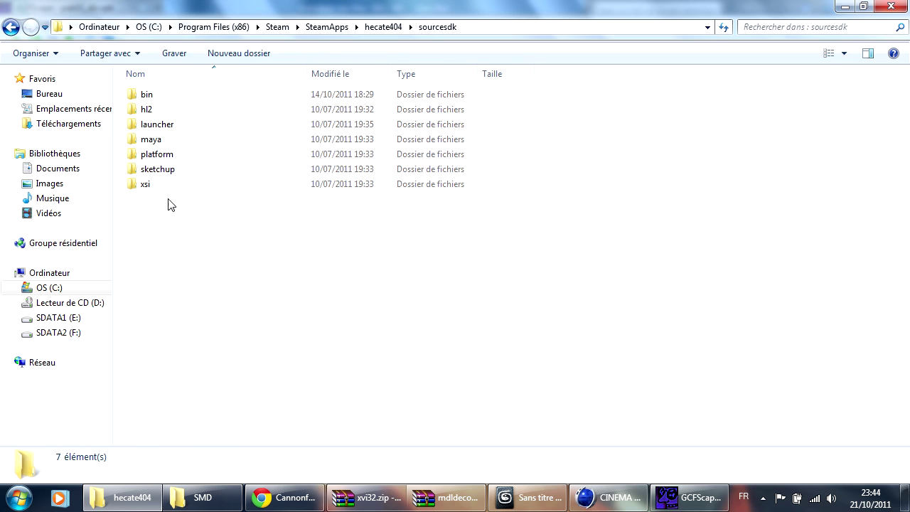
{"action": "double_click", "coordinate": [154, 95]}
{"action": "double_click", "coordinate": [152, 94]}
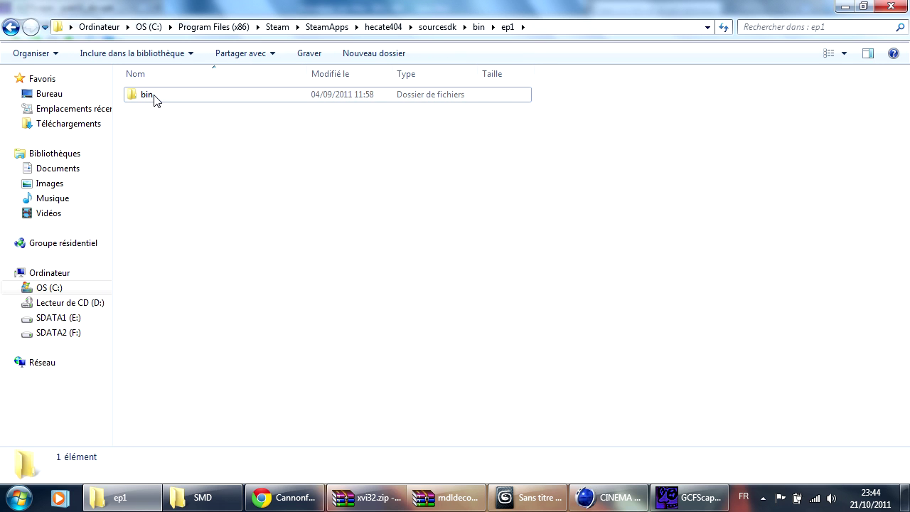
{"action": "double_click", "coordinate": [152, 96]}
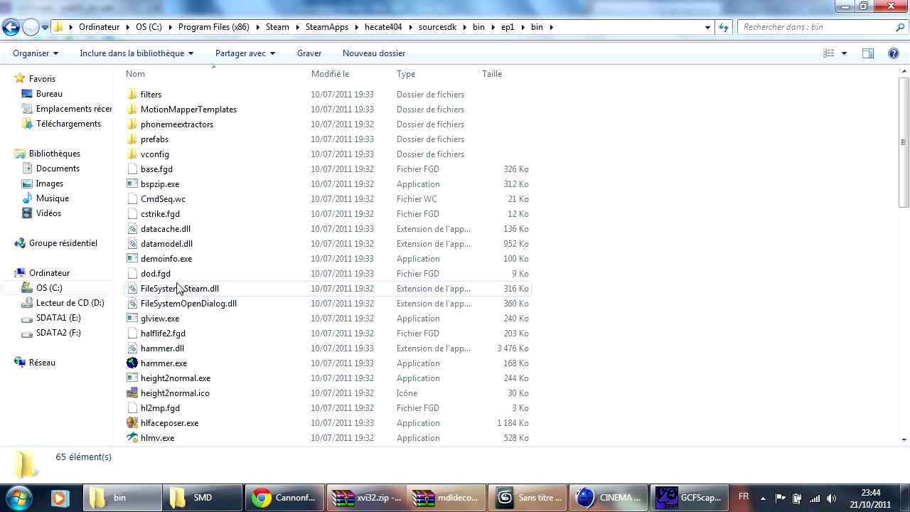
Close GCFScape and launch mdldecompiler.exe from the SDK bin folder.
{"action": "left_click", "coordinate": [688, 498]}
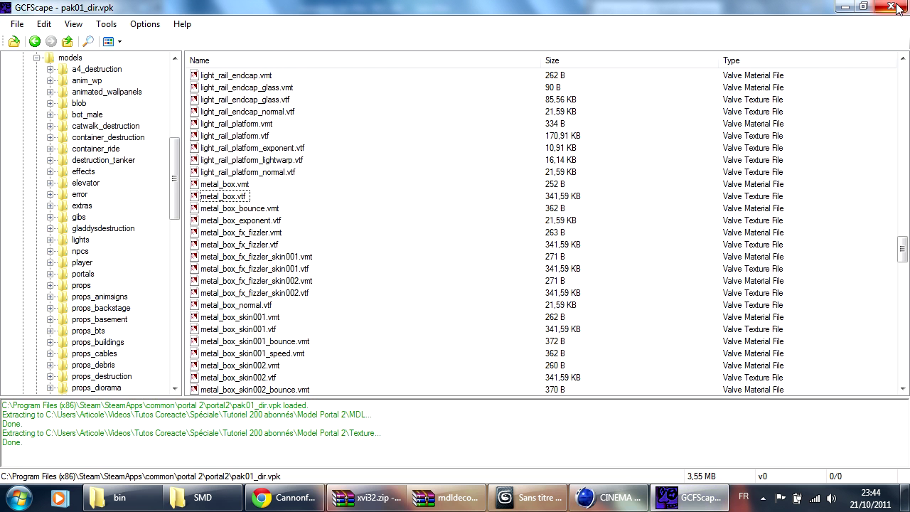
{"action": "key", "text": "ctrl+o"}
{"action": "scroll", "coordinate": [189, 398], "scroll_direction": "down", "scroll_amount": 2}
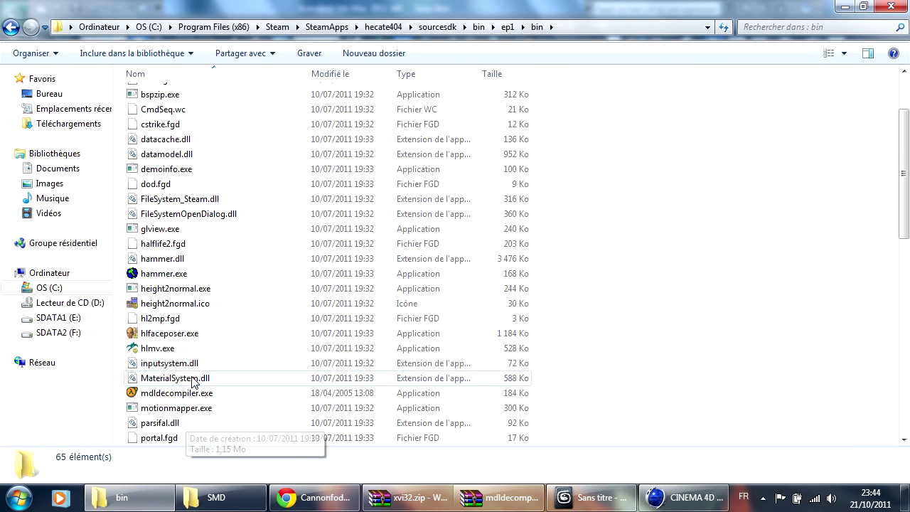
{"action": "double_click", "coordinate": [177, 394]}
Choose the metal_box .mdl file from Model Portal 2\MDL as the model file to decompile.
{"action": "left_click", "coordinate": [640, 259]}
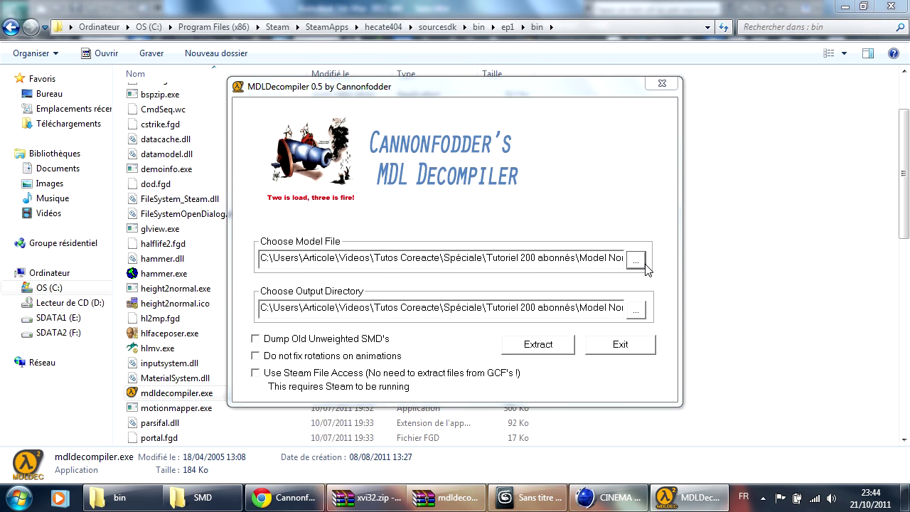
{"action": "left_click", "coordinate": [517, 168]}
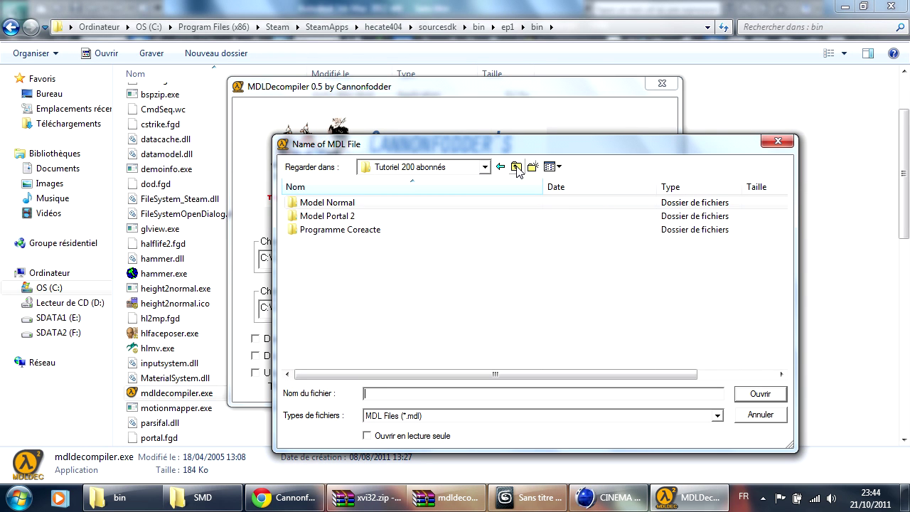
{"action": "double_click", "coordinate": [313, 215]}
{"action": "double_click", "coordinate": [311, 203]}
{"action": "double_click", "coordinate": [325, 205]}
Create a folder named SMD inside Model Portal 2 and set it as the decompiler's output directory.
{"action": "left_click", "coordinate": [635, 310]}
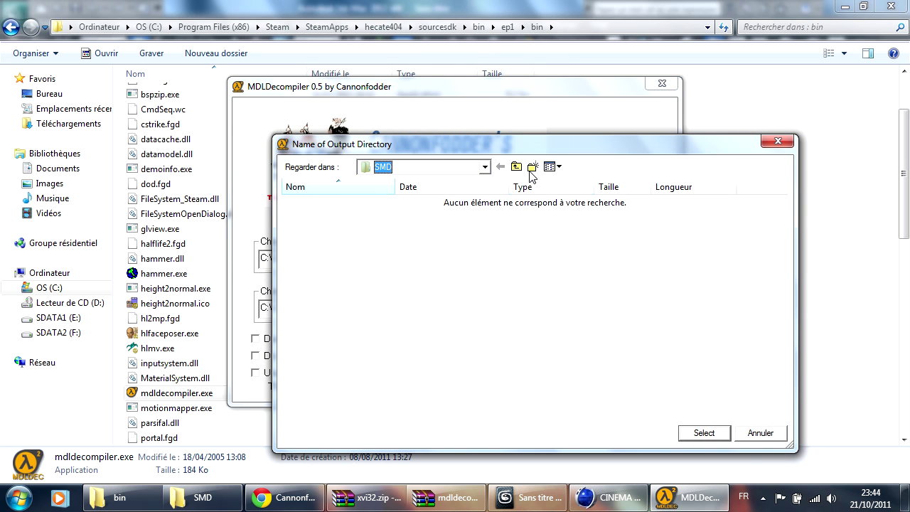
{"action": "left_click", "coordinate": [517, 168]}
{"action": "left_click", "coordinate": [517, 168]}
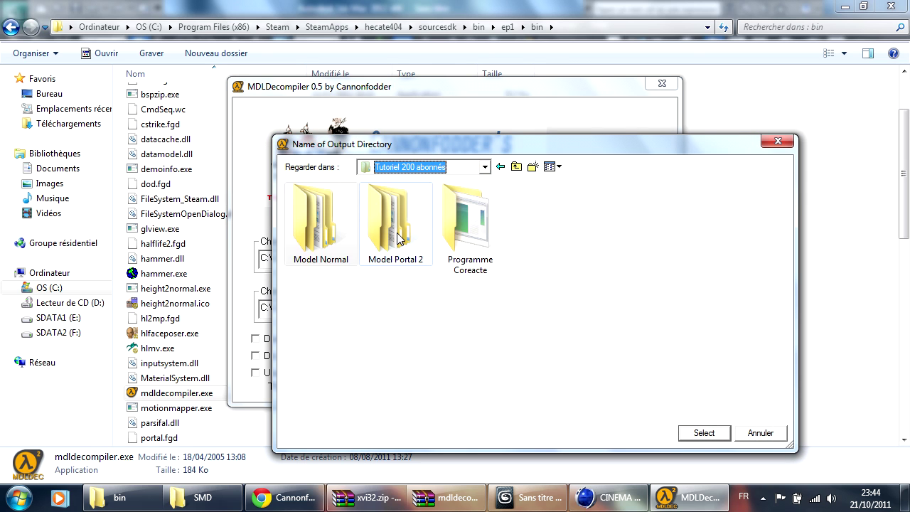
{"action": "double_click", "coordinate": [393, 219]}
{"action": "left_click", "coordinate": [531, 168]}
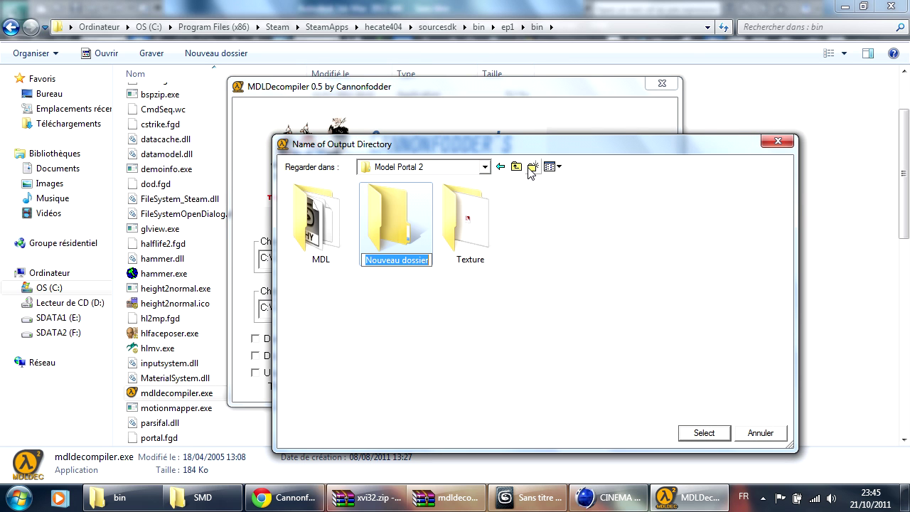
{"action": "type", "text": "SMD"}
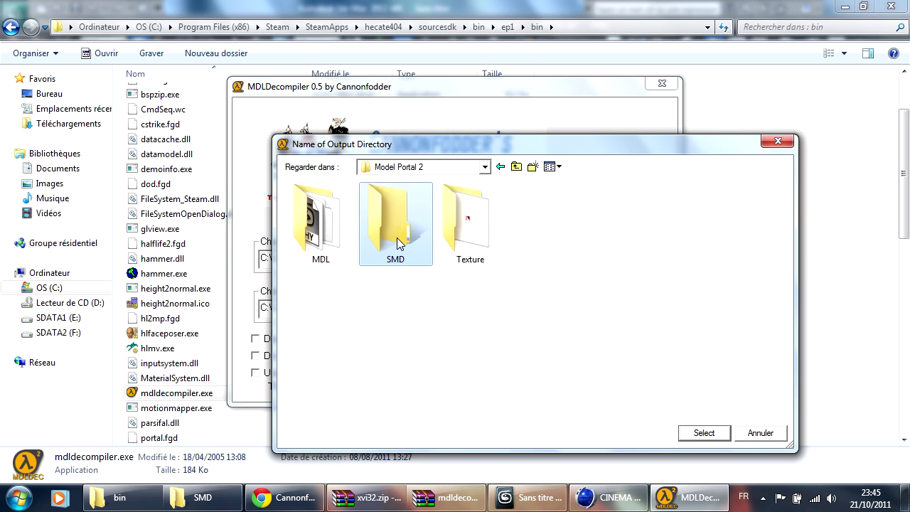
{"action": "double_click", "coordinate": [399, 238]}
{"action": "left_click", "coordinate": [703, 433]}
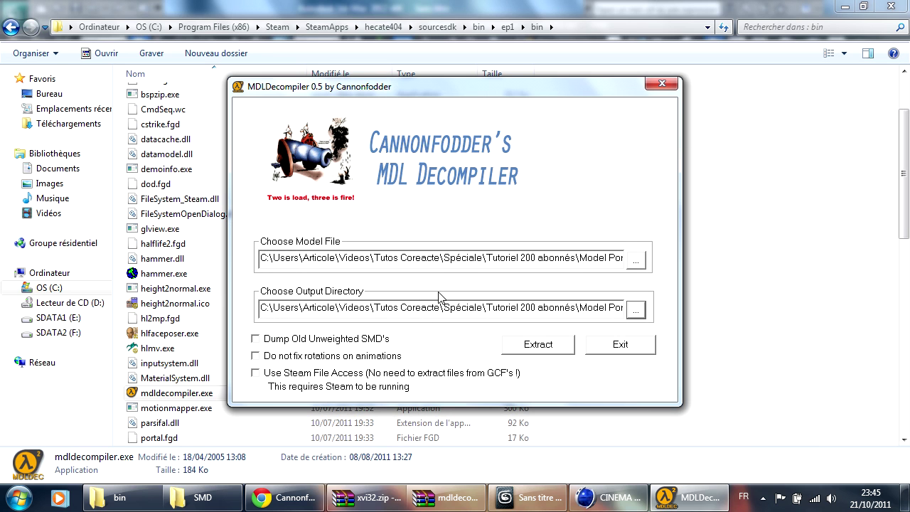
Try to decompile the Portal 2 metal_box model with the current settings.
{"action": "left_click", "coordinate": [548, 348]}
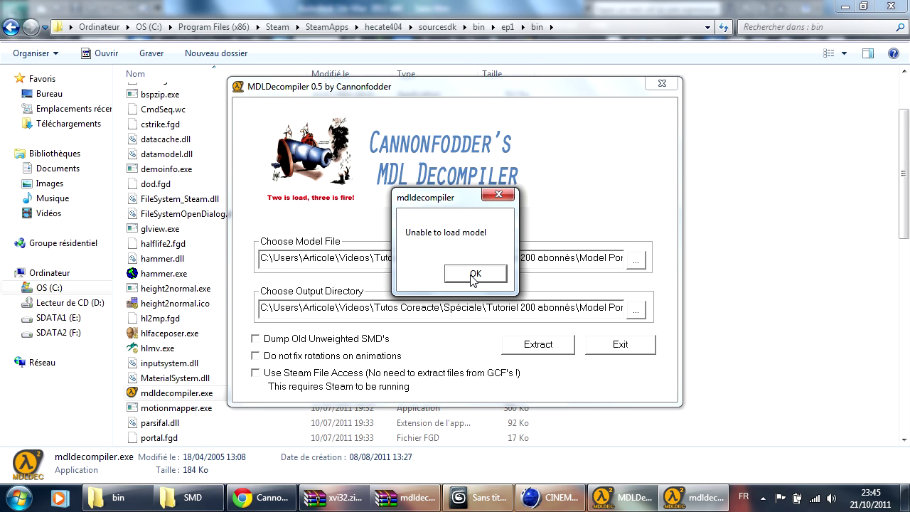
{"action": "left_click", "coordinate": [473, 274]}
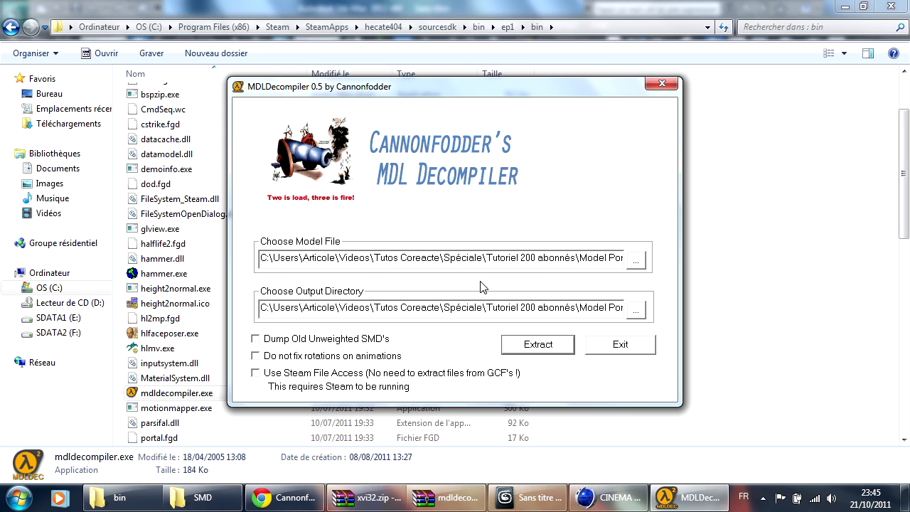
Exit the decompiler and open wagon.mdl from the Model Normal\MDL folder in Notepad++.
{"action": "left_click", "coordinate": [622, 345]}
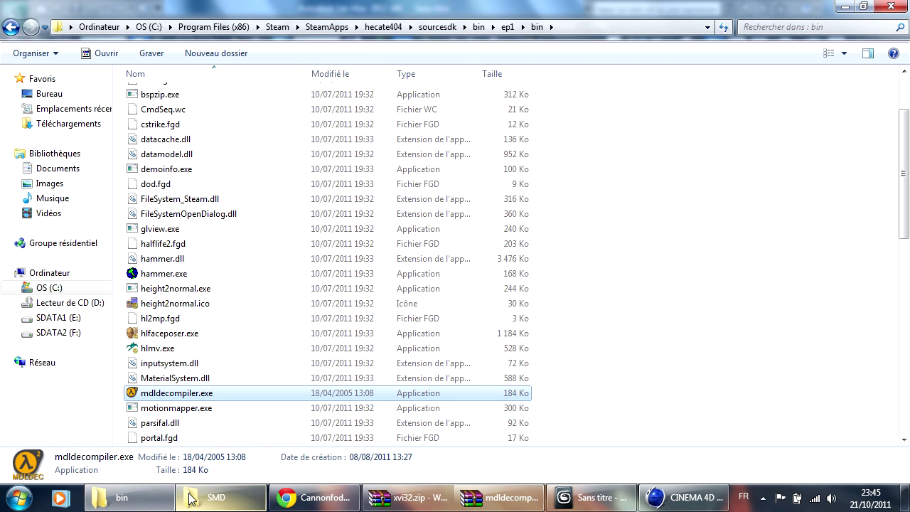
{"action": "left_click", "coordinate": [219, 499]}
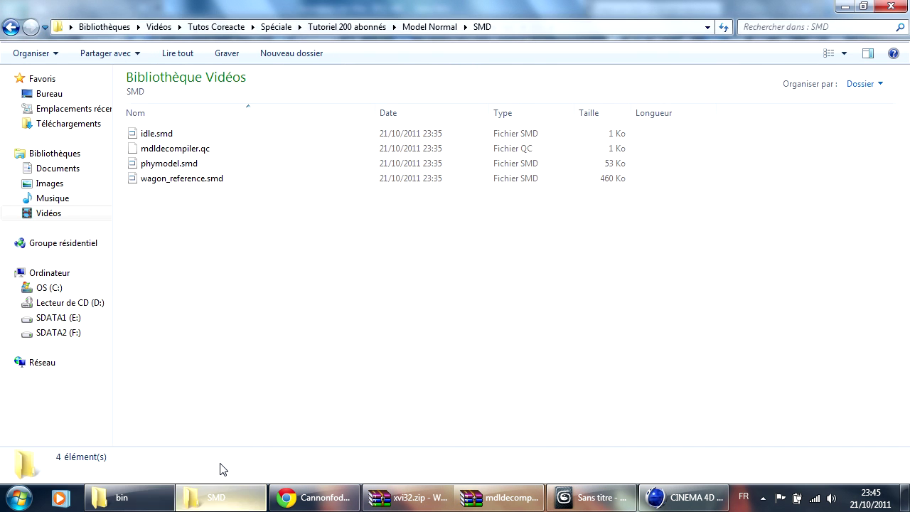
{"action": "left_click", "coordinate": [10, 27]}
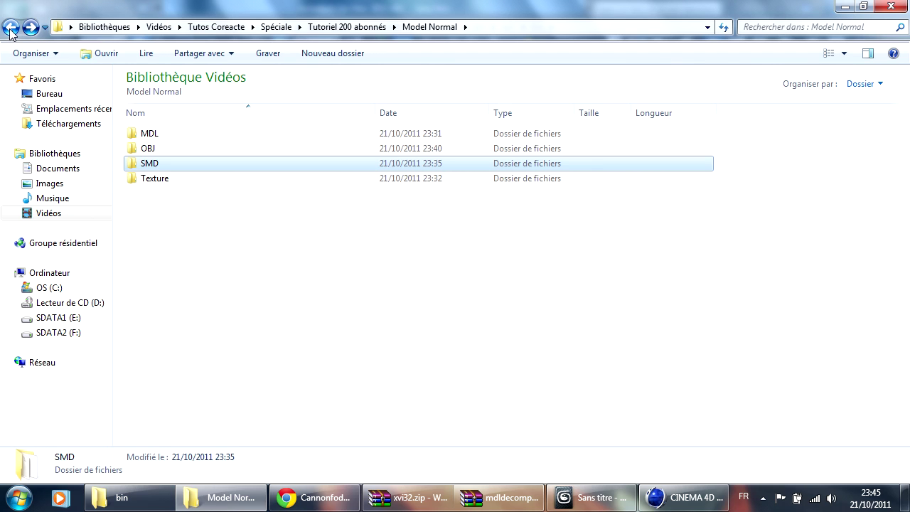
{"action": "left_click", "coordinate": [10, 27]}
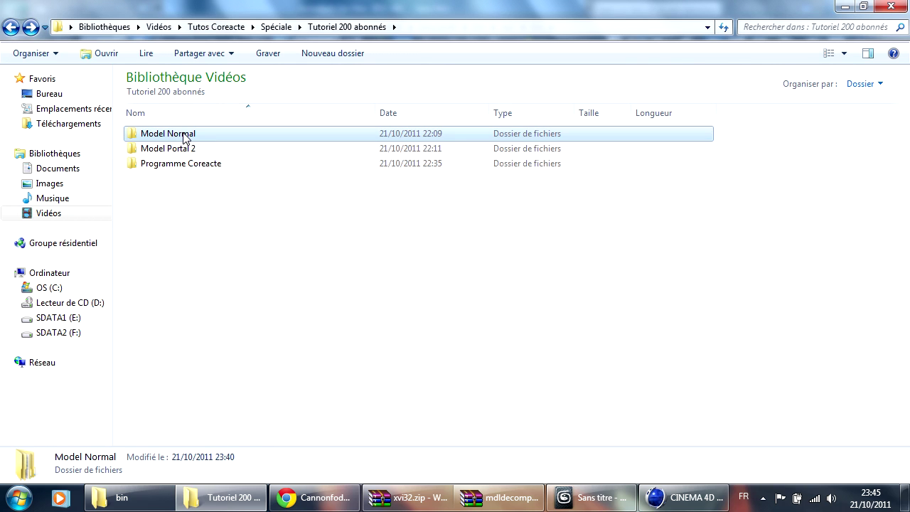
{"action": "double_click", "coordinate": [159, 135]}
{"action": "double_click", "coordinate": [162, 133]}
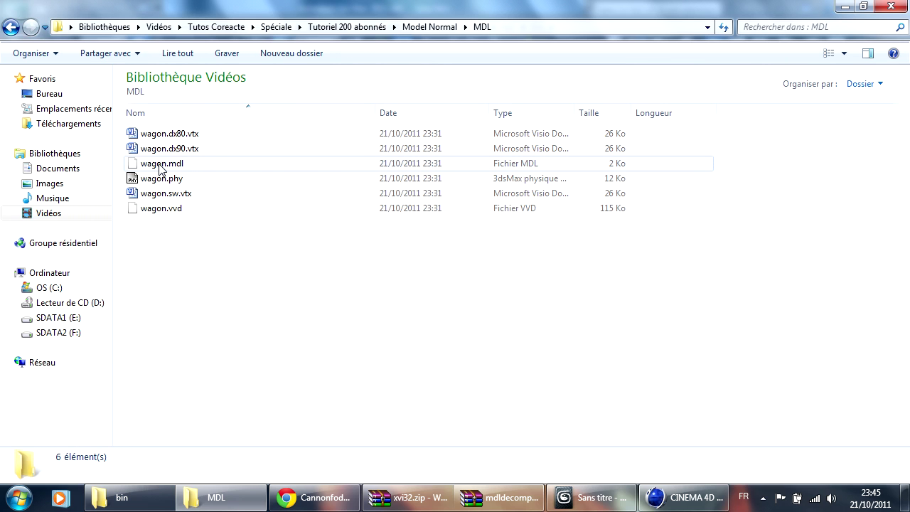
{"action": "right_click", "coordinate": [160, 169]}
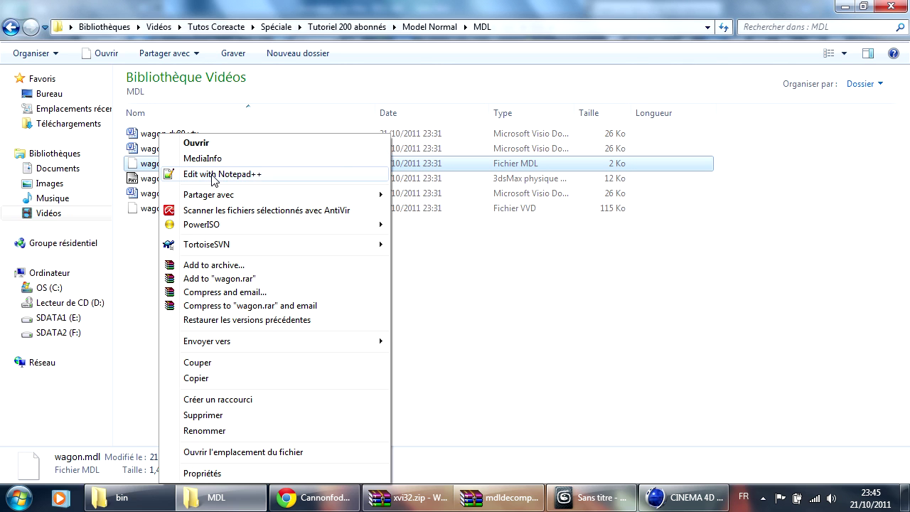
{"action": "left_click", "coordinate": [229, 174]}
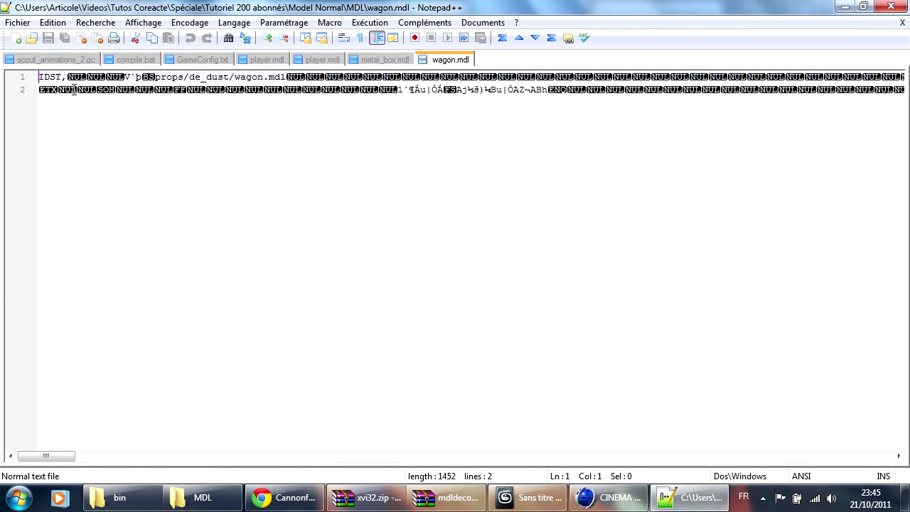
Examine the character following IDST in the header of wagon.mdl and close Notepad++.
{"action": "left_click_drag", "start_coordinate": [41, 77], "coordinate": [45, 77]}
{"action": "left_click", "coordinate": [68, 77]}
{"action": "left_click", "coordinate": [891, 7]}
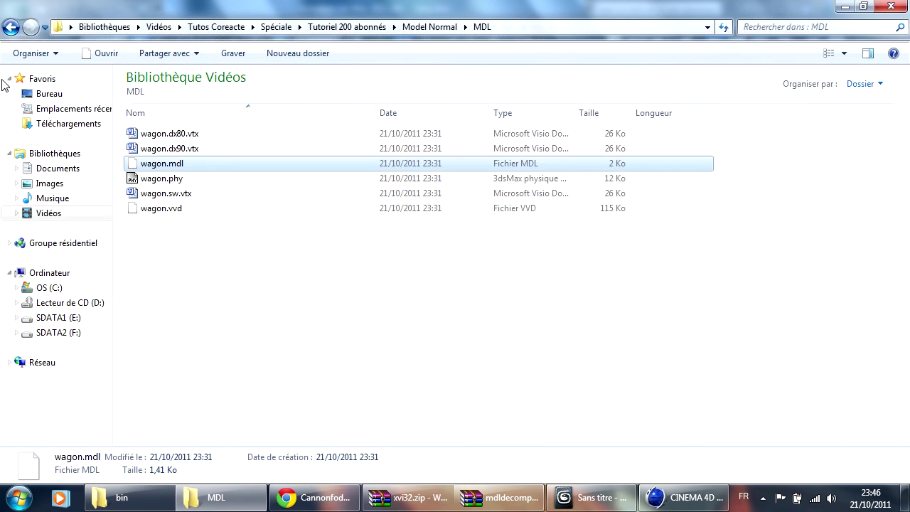
Open metal_box.mdl from the Model Portal 2\MDL folder in Notepad++.
{"action": "left_click", "coordinate": [19, 30]}
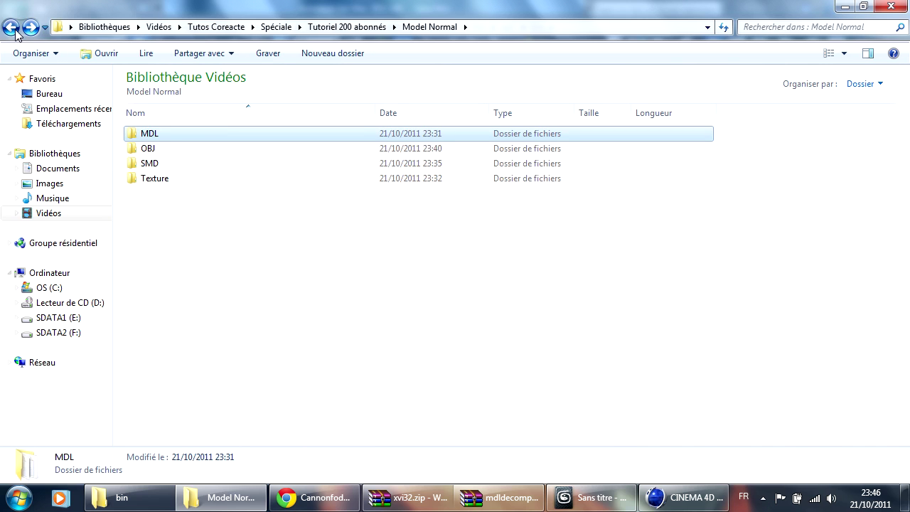
{"action": "key", "text": "BackSpace"}
{"action": "double_click", "coordinate": [169, 149]}
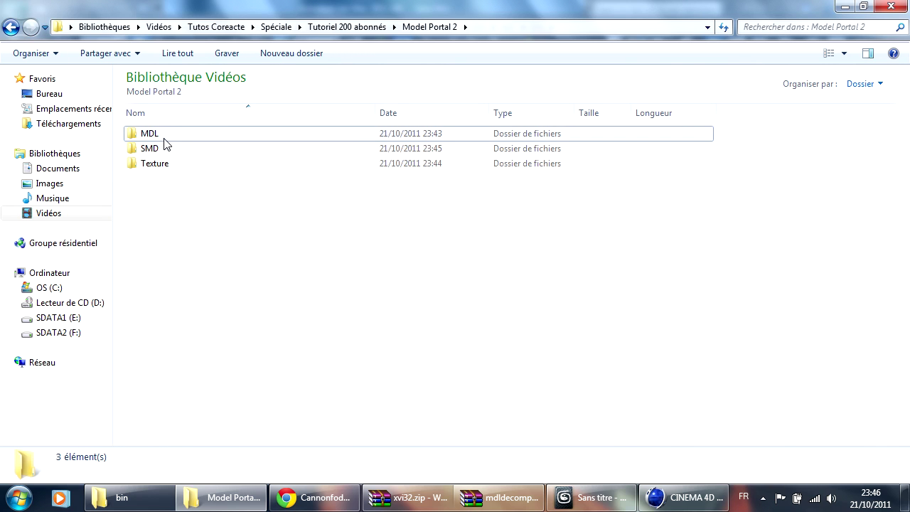
{"action": "double_click", "coordinate": [164, 136]}
{"action": "left_click", "coordinate": [170, 137]}
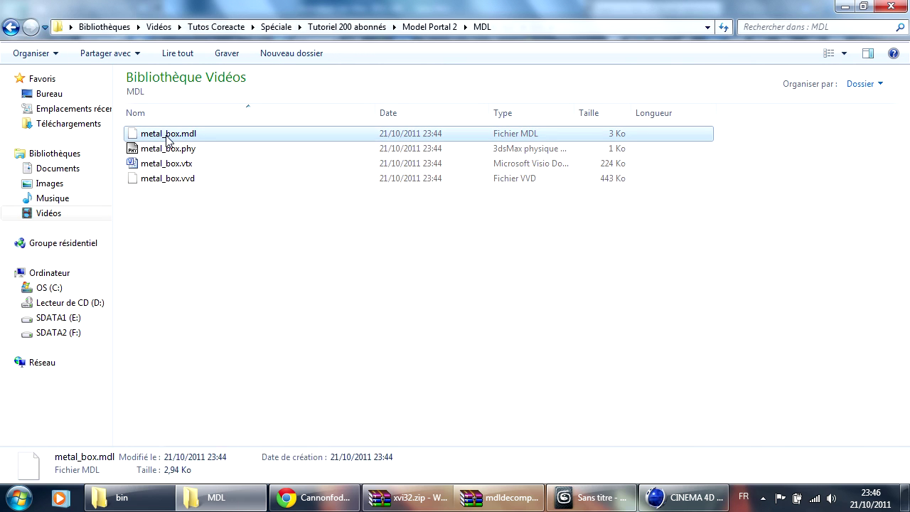
{"action": "right_click", "coordinate": [166, 134]}
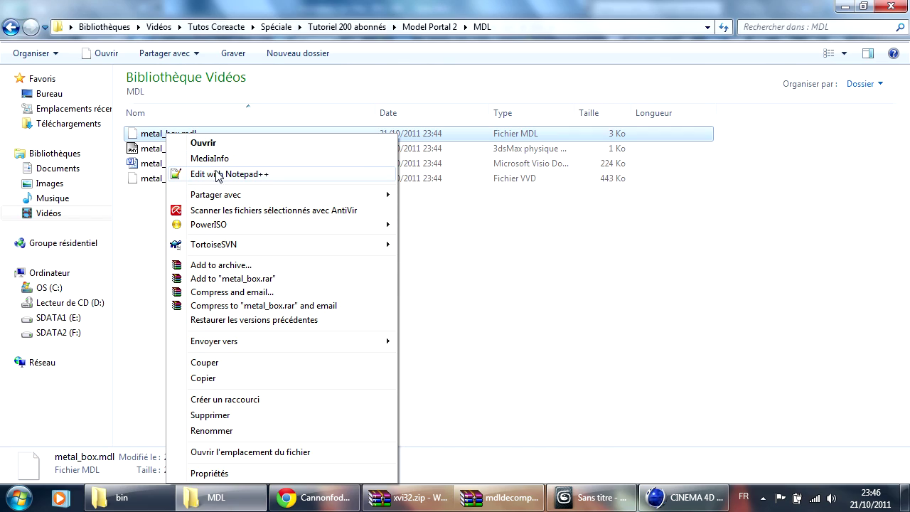
{"action": "left_click", "coordinate": [246, 176]}
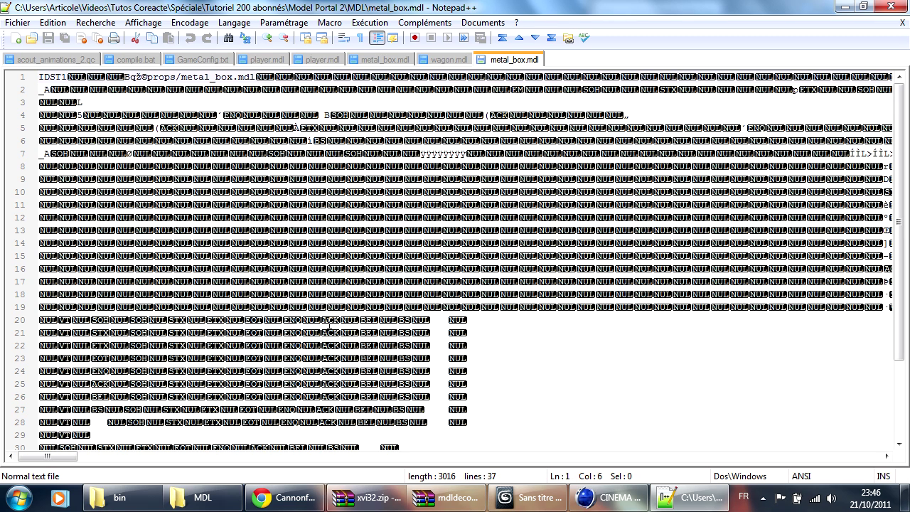
Replace the character following IDST in the metal_box.mdl header with a comma, save the file and close Notepad++.
{"action": "key", "text": "BackSpace"}
{"action": "type", "text": ","}
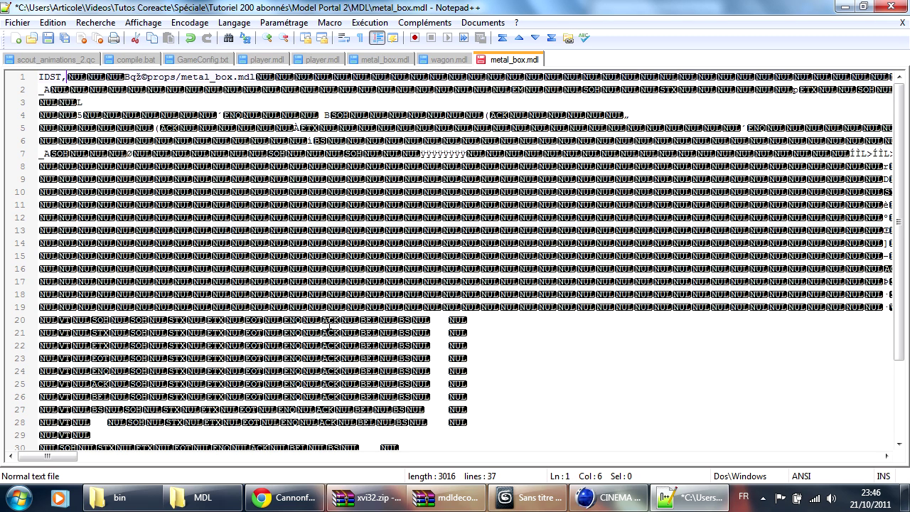
{"action": "left_click", "coordinate": [16, 22]}
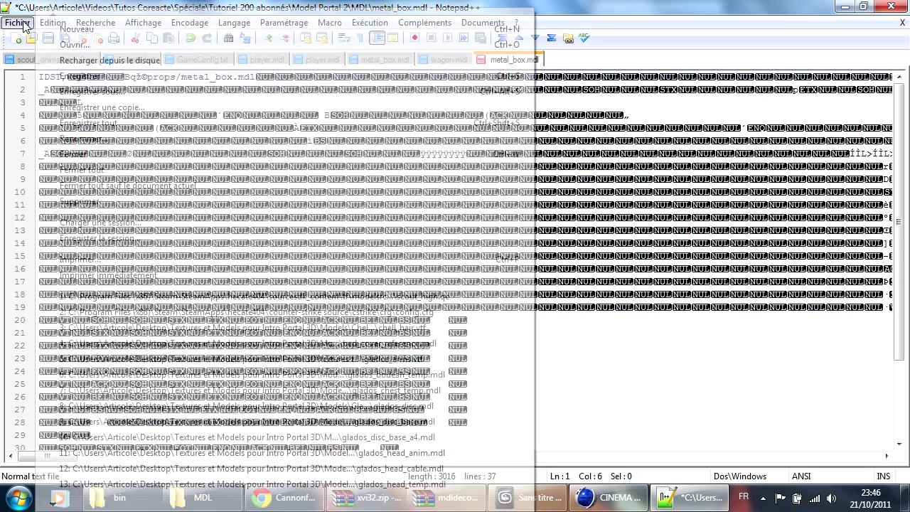
{"action": "left_click", "coordinate": [99, 78]}
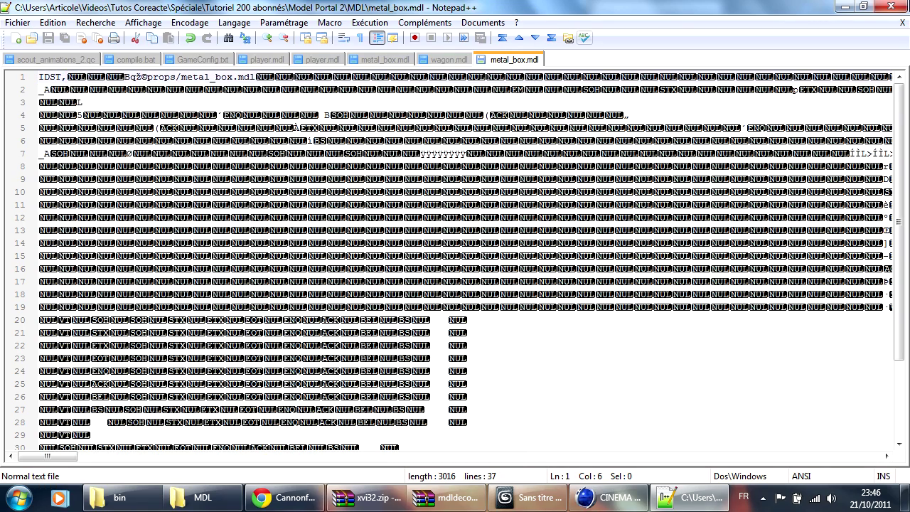
{"action": "left_click", "coordinate": [891, 7]}
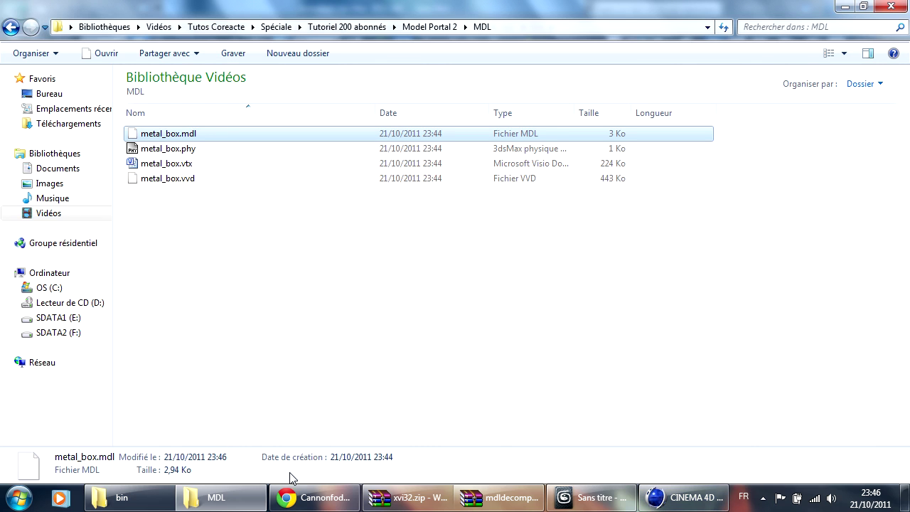
Relaunch mdldecompiler.exe, choose the edited metal_box.mdl as the model file and extract it to the SMD folder.
{"action": "left_click", "coordinate": [136, 503]}
{"action": "double_click", "coordinate": [192, 393]}
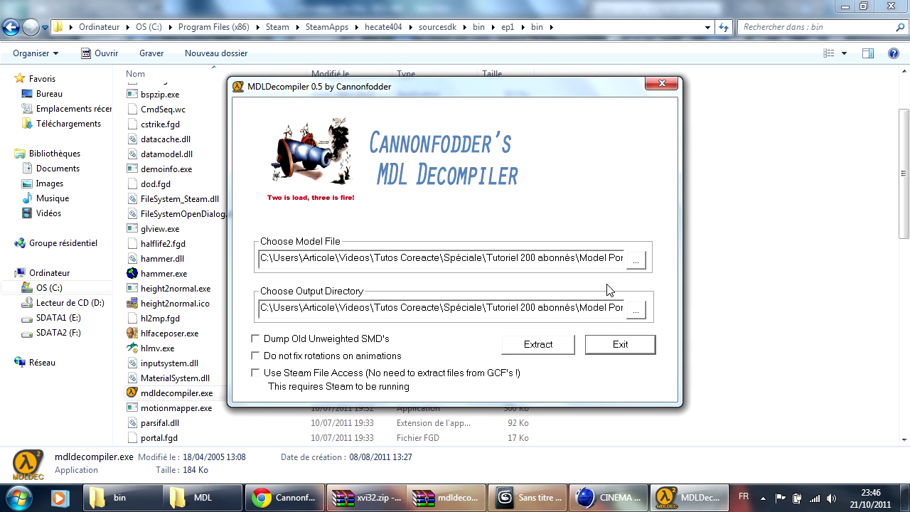
{"action": "left_click", "coordinate": [636, 260]}
{"action": "double_click", "coordinate": [349, 203]}
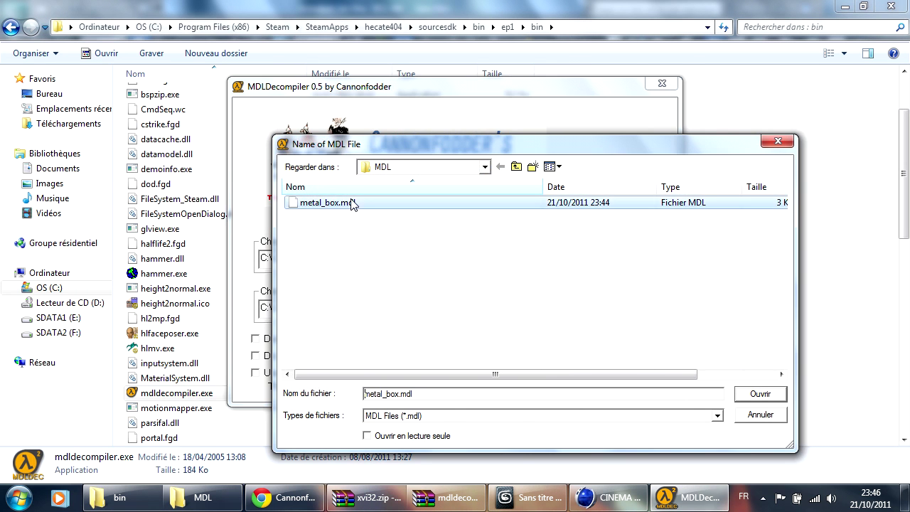
{"action": "left_click", "coordinate": [550, 343]}
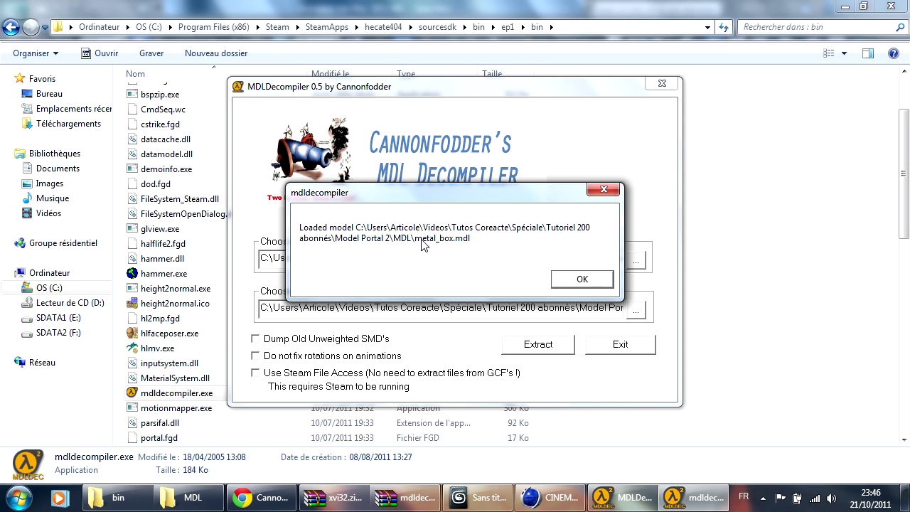
Dismiss the decompiler's model loading messages and close the crashed MDL Decompiler.
{"action": "left_click", "coordinate": [573, 280]}
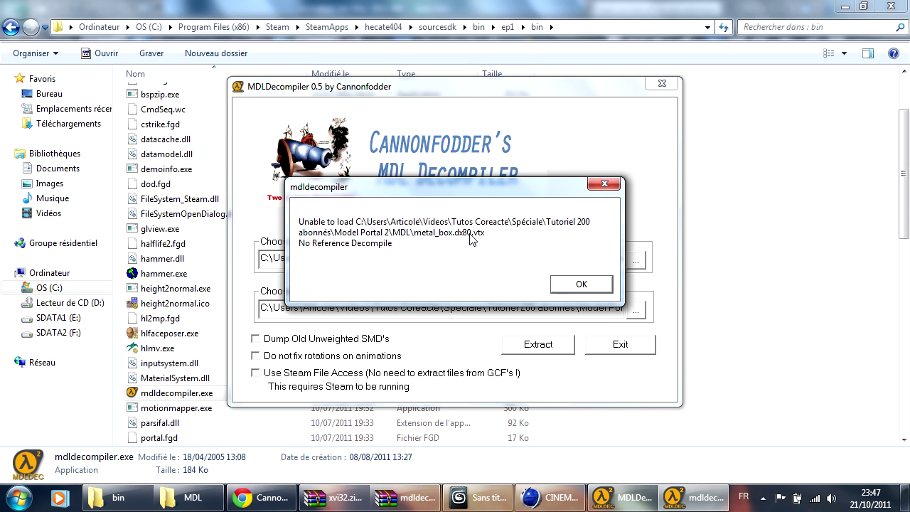
{"action": "left_click", "coordinate": [571, 285]}
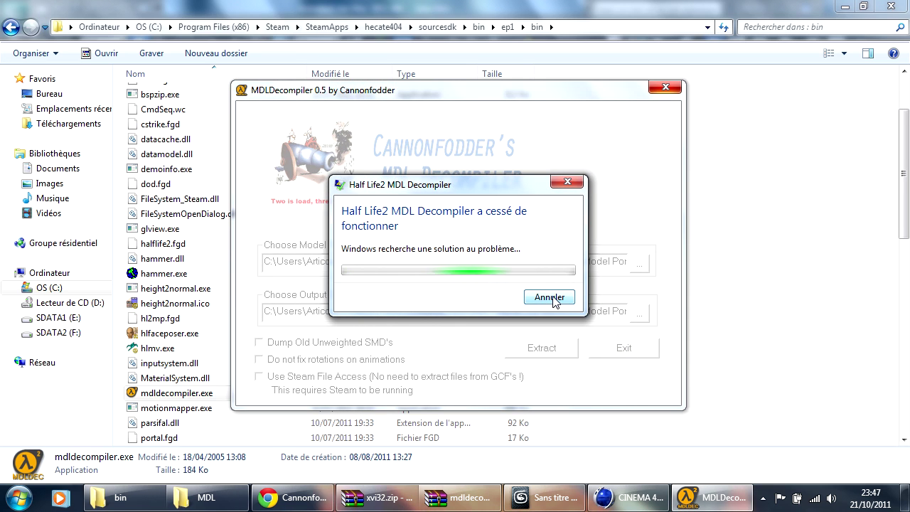
{"action": "left_click", "coordinate": [556, 301]}
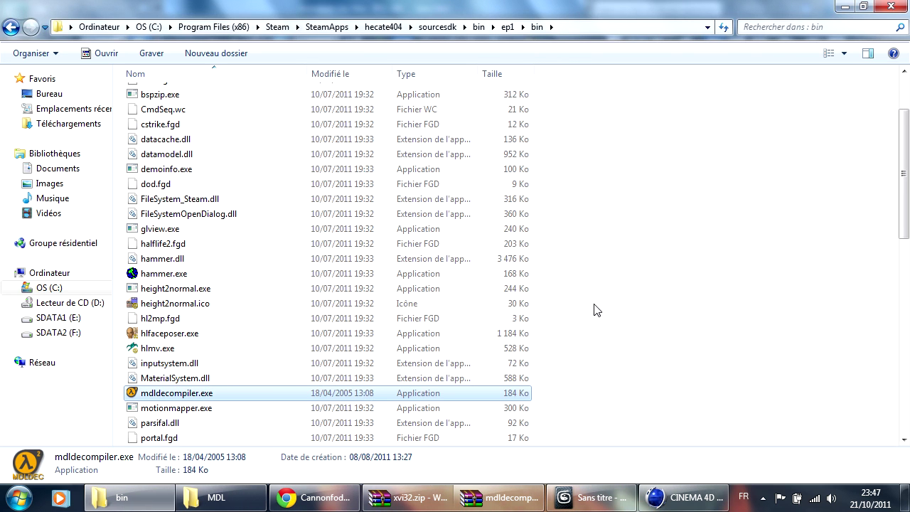
Rename metal_box.vtx in the Model Portal 2 MDL folder to metal_box.dx80.vtx.
{"action": "left_click", "coordinate": [222, 491]}
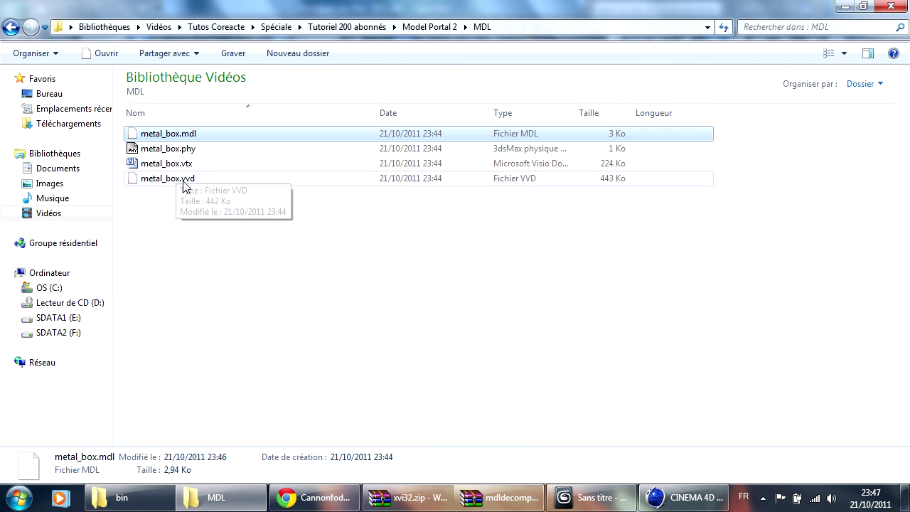
{"action": "left_click", "coordinate": [167, 164]}
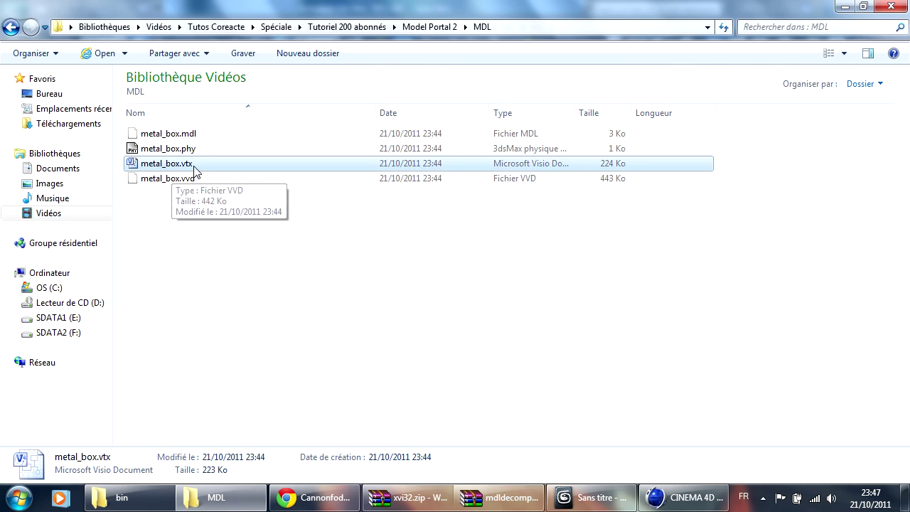
{"action": "left_click", "coordinate": [10, 26]}
{"action": "double_click", "coordinate": [156, 136]}
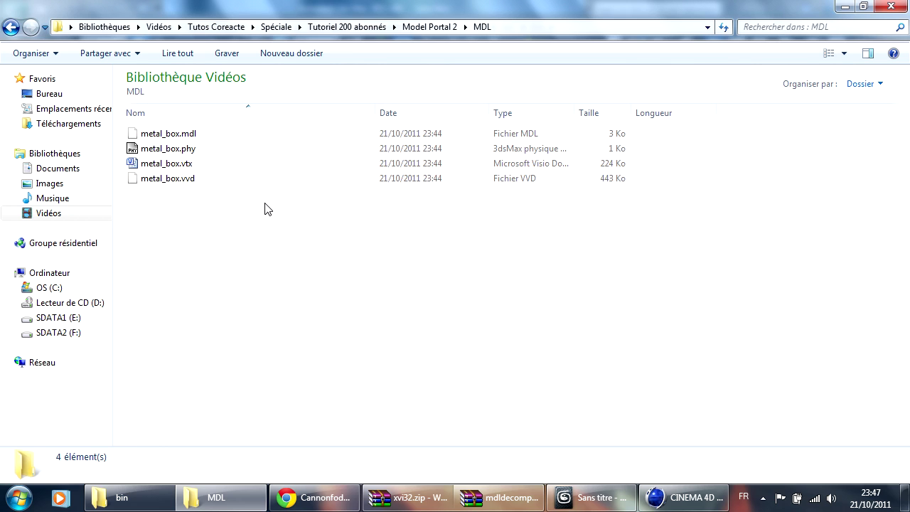
{"action": "right_click", "coordinate": [180, 163]}
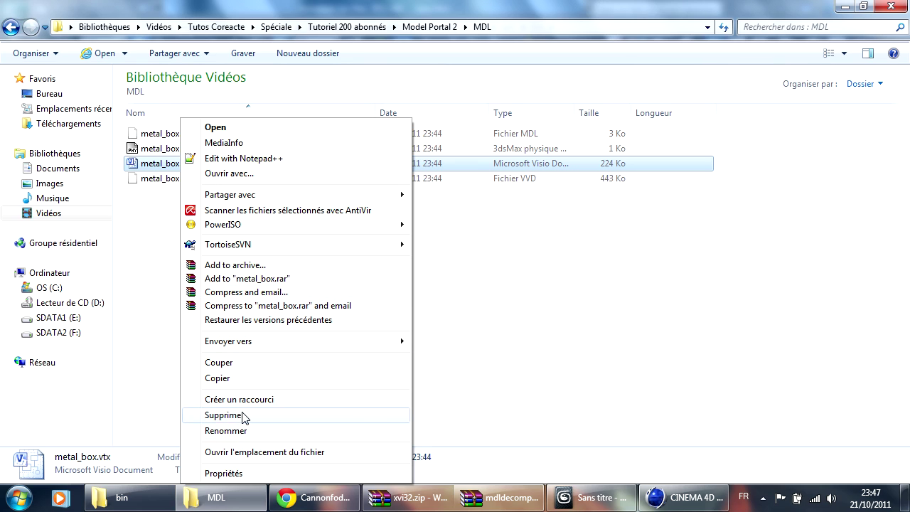
{"action": "left_click", "coordinate": [235, 430]}
{"action": "left_click", "coordinate": [179, 164]}
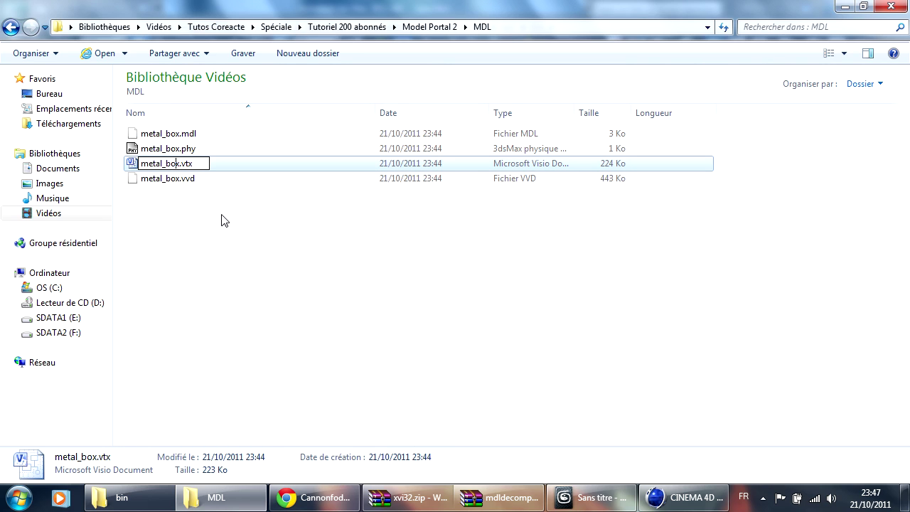
{"action": "type", "text": "dx80."}
{"action": "left_click", "coordinate": [189, 205]}
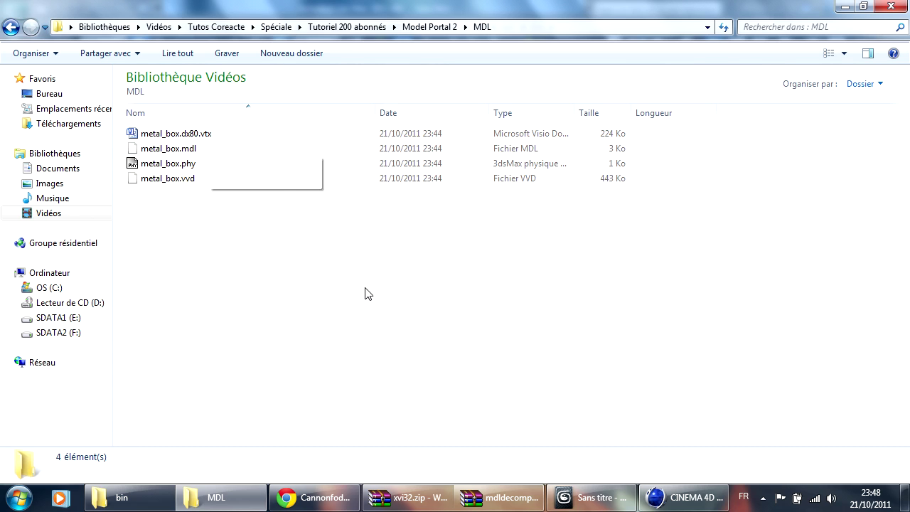
Relaunch mdldecompiler.exe from the SDK bin folder and extract the metal_box model with the existing paths.
{"action": "left_click", "coordinate": [155, 502]}
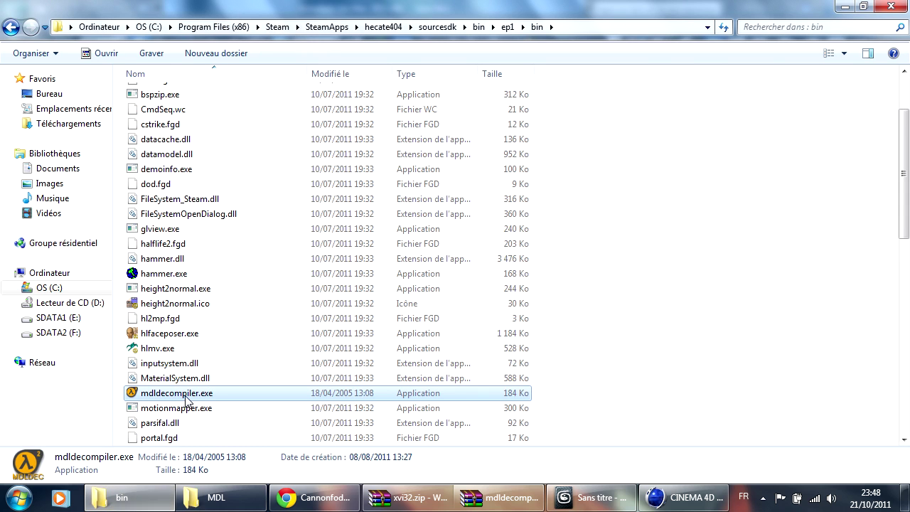
{"action": "double_click", "coordinate": [187, 392]}
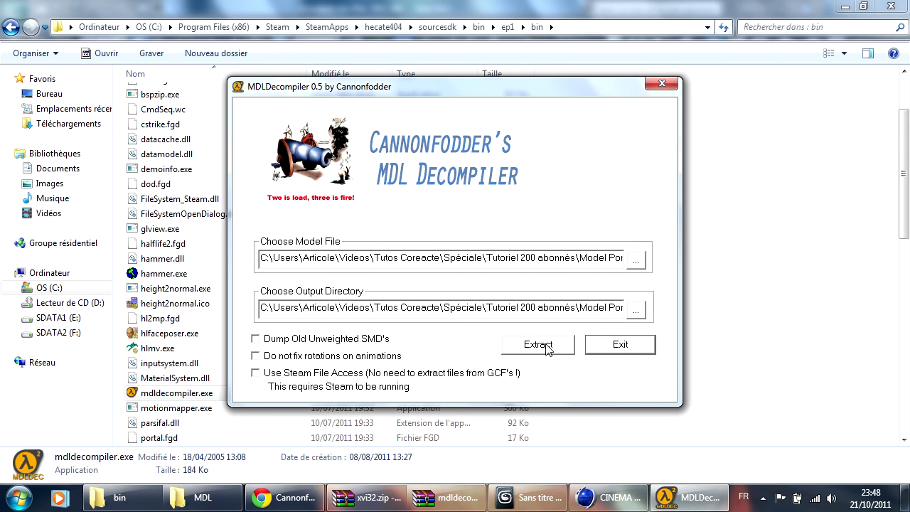
{"action": "left_click", "coordinate": [546, 345]}
{"action": "left_click", "coordinate": [572, 282]}
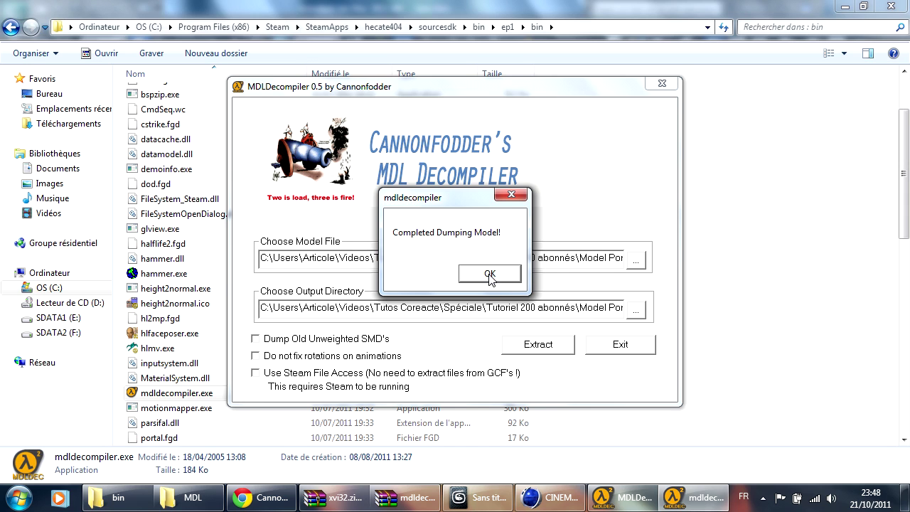
{"action": "left_click", "coordinate": [489, 274]}
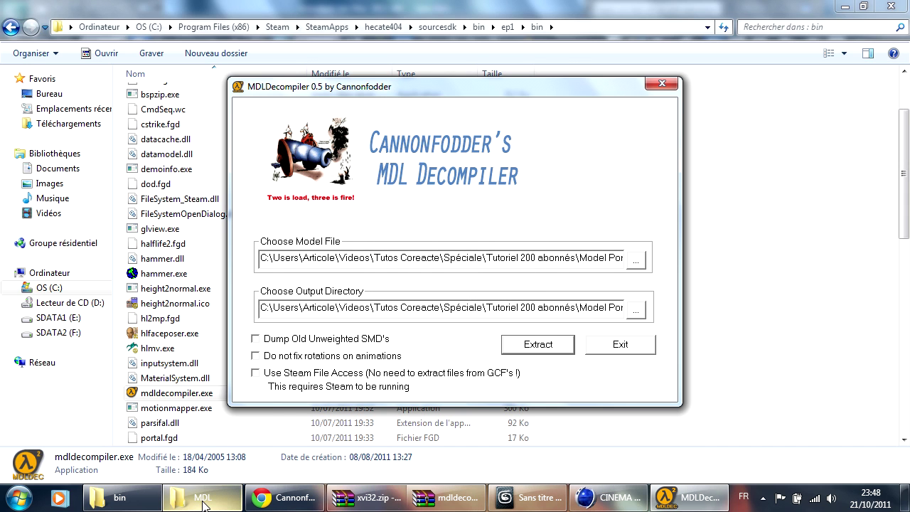
Check the decompiled files in the Model Portal 2 SMD folder, including lod1_metal_box_reference.smd and metal_box_reference.smd.
{"action": "mouse_move", "coordinate": [203, 505]}
{"action": "left_click", "coordinate": [246, 426]}
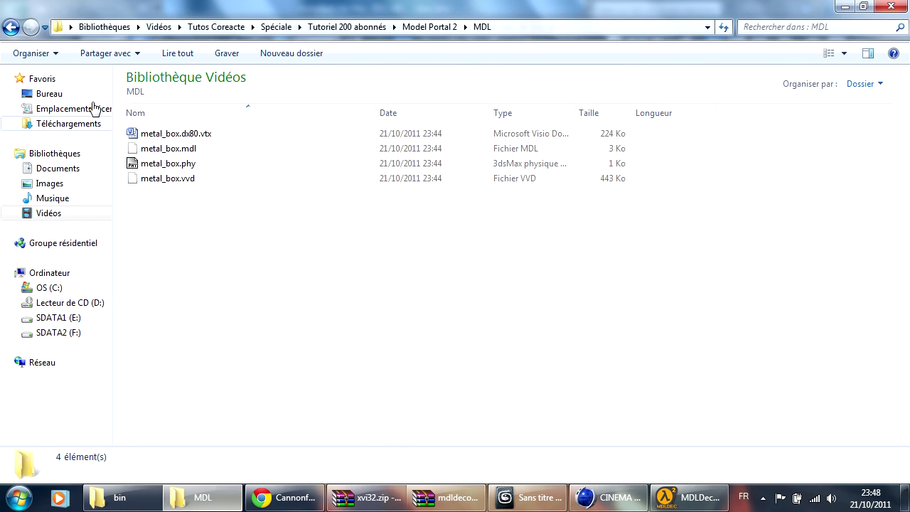
{"action": "left_click", "coordinate": [10, 27]}
{"action": "double_click", "coordinate": [152, 148]}
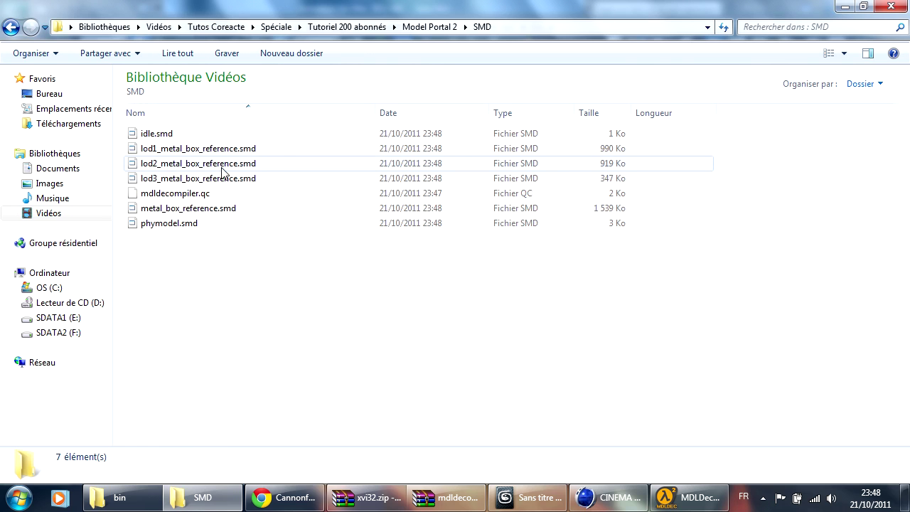
{"action": "left_click", "coordinate": [197, 152]}
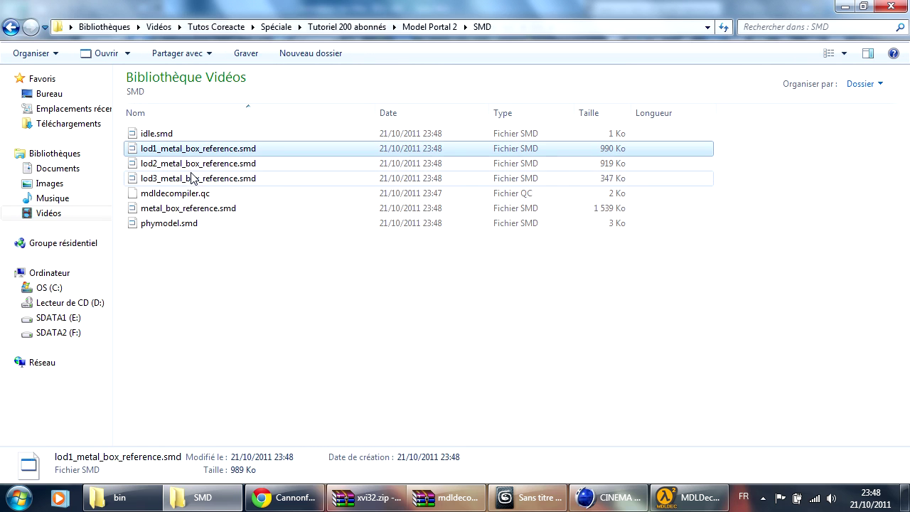
{"action": "left_click", "coordinate": [182, 213]}
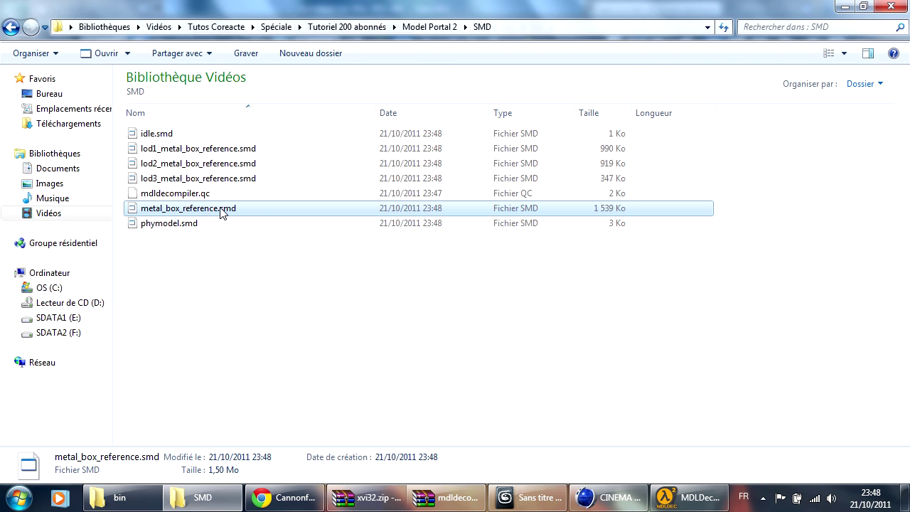
Try to open metal_box.vtf from the Model Portal 2 Texture folder in VTFEdit, and close the editor.
{"action": "left_click", "coordinate": [8, 28]}
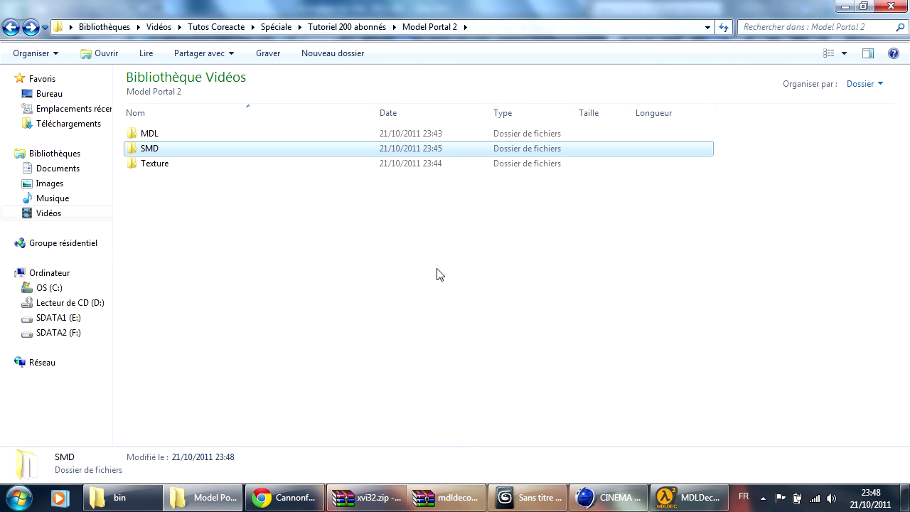
{"action": "double_click", "coordinate": [168, 166]}
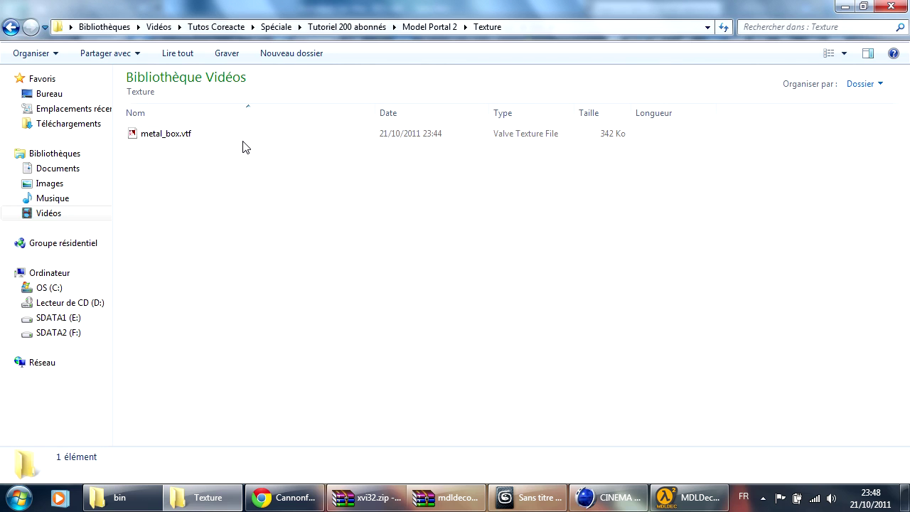
{"action": "double_click", "coordinate": [160, 135]}
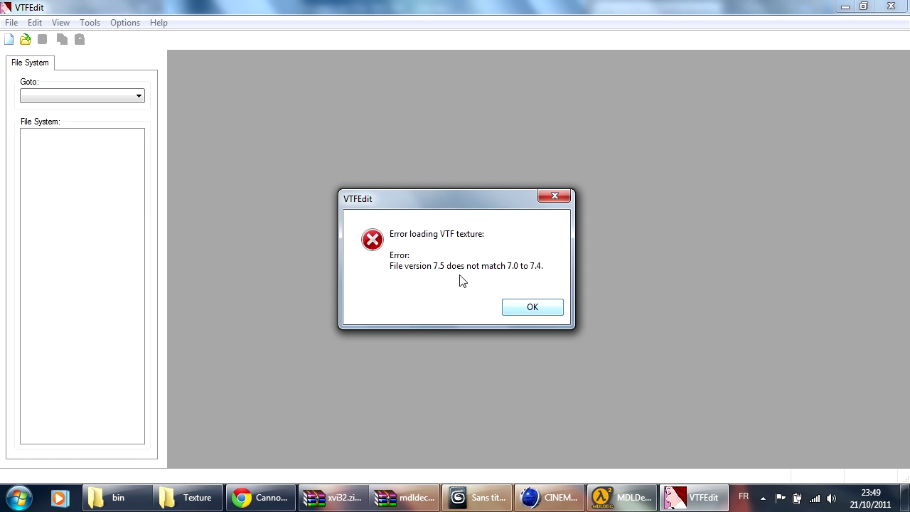
{"action": "left_click", "coordinate": [532, 307]}
{"action": "left_click", "coordinate": [890, 6]}
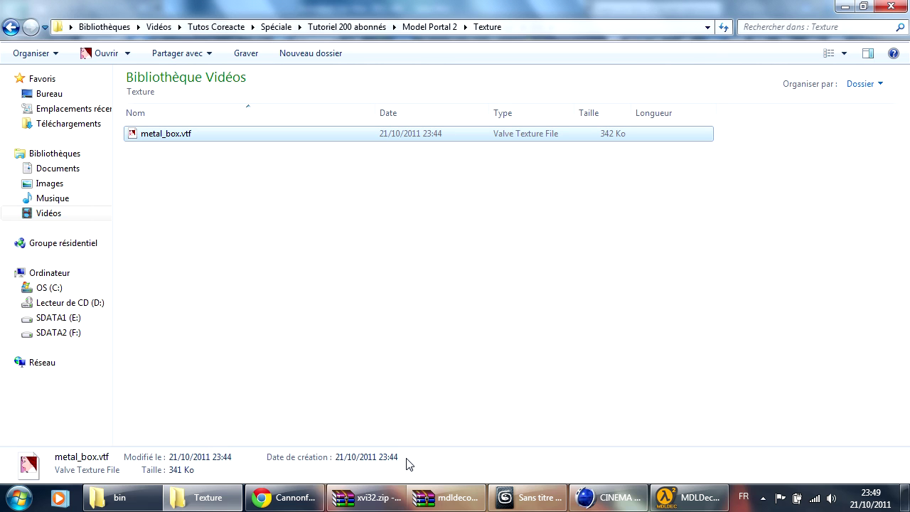
Switch to the xvi32.zip archive in WinRAR, launch XVI32.exe from it and bring up its file opening dialog.
{"action": "left_click", "coordinate": [371, 500]}
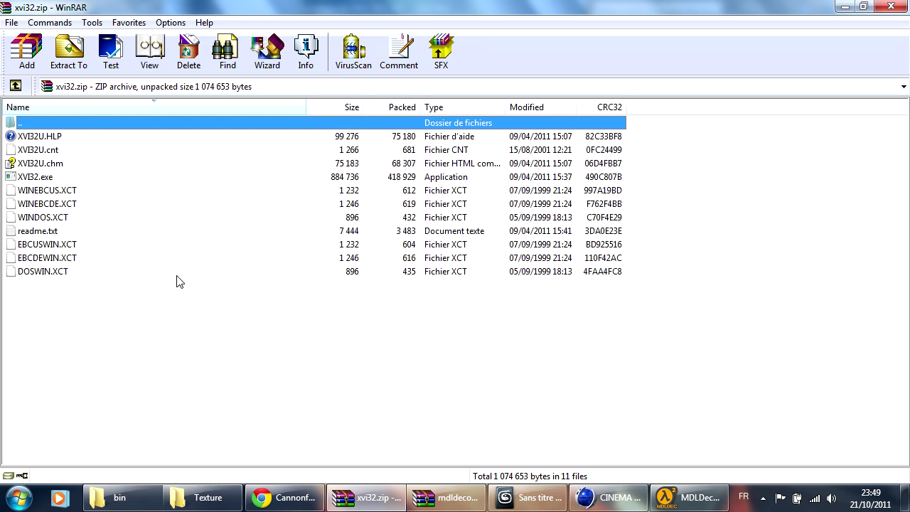
{"action": "double_click", "coordinate": [35, 178]}
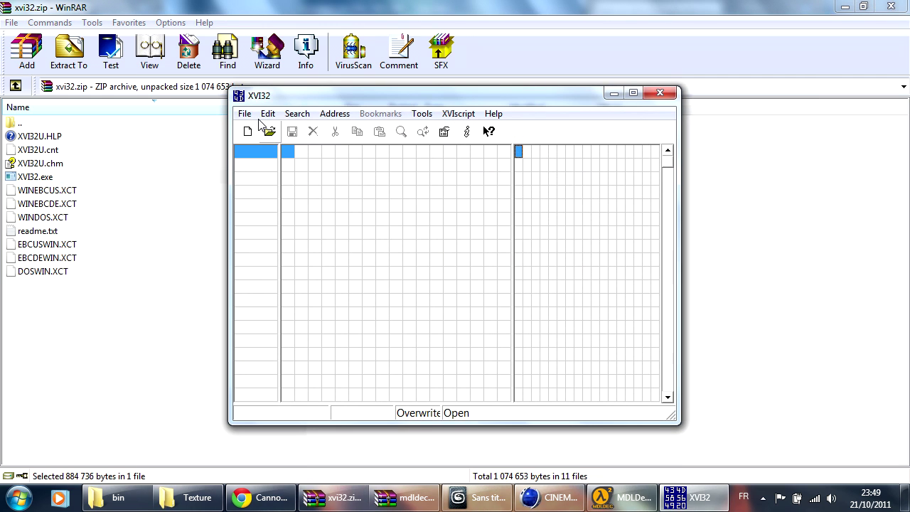
{"action": "left_click", "coordinate": [244, 115]}
{"action": "left_click", "coordinate": [264, 147]}
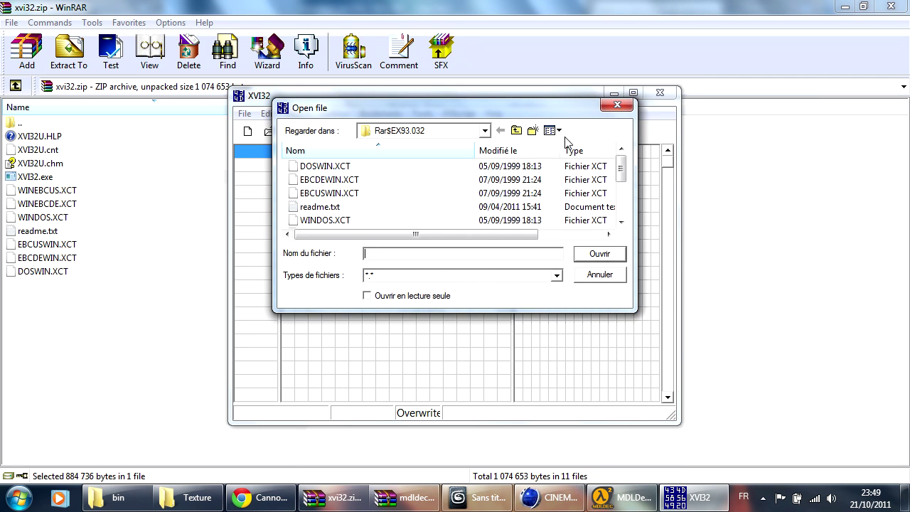
Open metal_box.vtf from Mes vidéos > Tutos Coreacte > Spéciale > Tutoriel 200 abonnés > Model Portal 2 > Texture in the hex editor.
{"action": "left_click", "coordinate": [517, 130]}
{"action": "left_click", "coordinate": [516, 130]}
{"action": "left_click", "coordinate": [516, 130]}
{"action": "left_click", "coordinate": [516, 130]}
{"action": "left_click", "coordinate": [516, 131]}
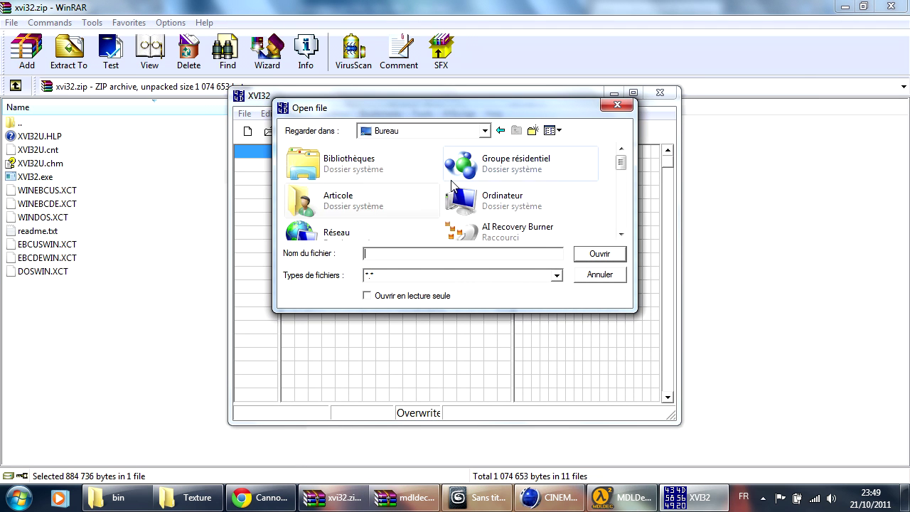
{"action": "double_click", "coordinate": [342, 205]}
{"action": "scroll", "coordinate": [419, 197], "scroll_direction": "down", "scroll_amount": 3}
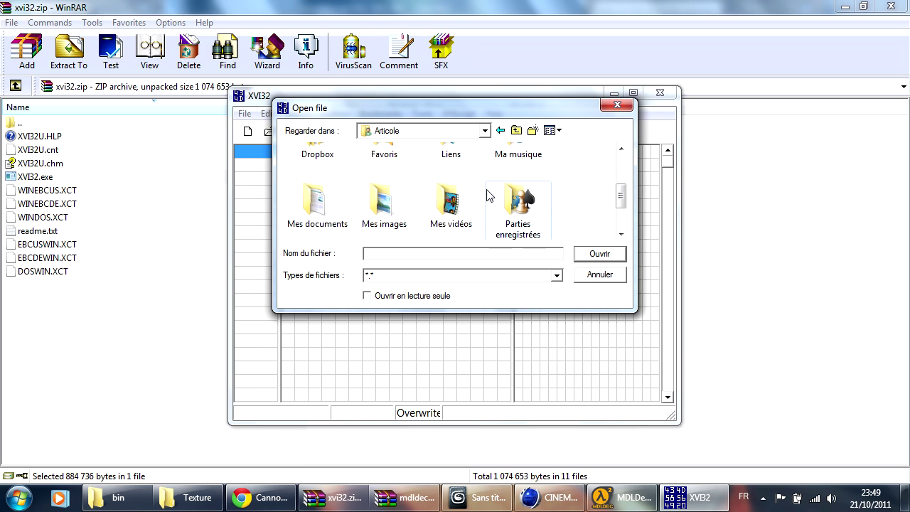
{"action": "scroll", "coordinate": [438, 202], "scroll_direction": "down", "scroll_amount": 1}
{"action": "double_click", "coordinate": [435, 170]}
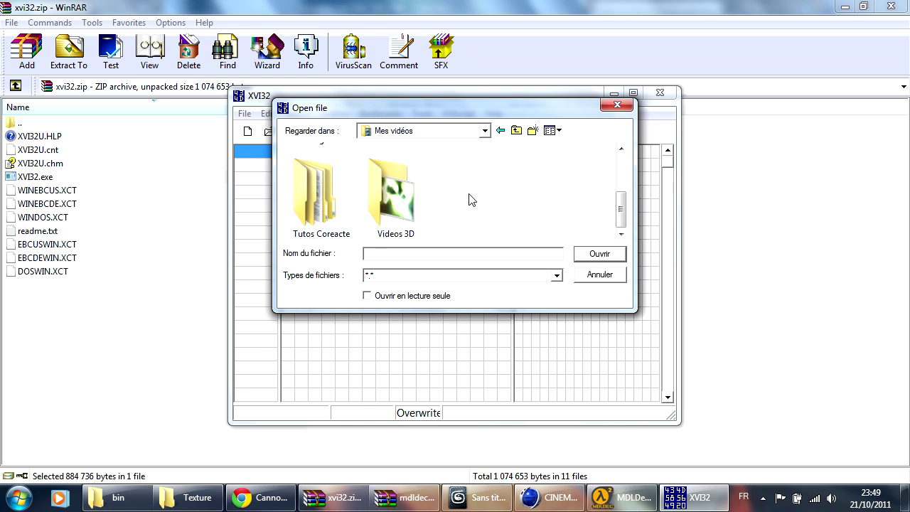
{"action": "double_click", "coordinate": [338, 216]}
{"action": "scroll", "coordinate": [518, 187], "scroll_direction": "down", "scroll_amount": 5}
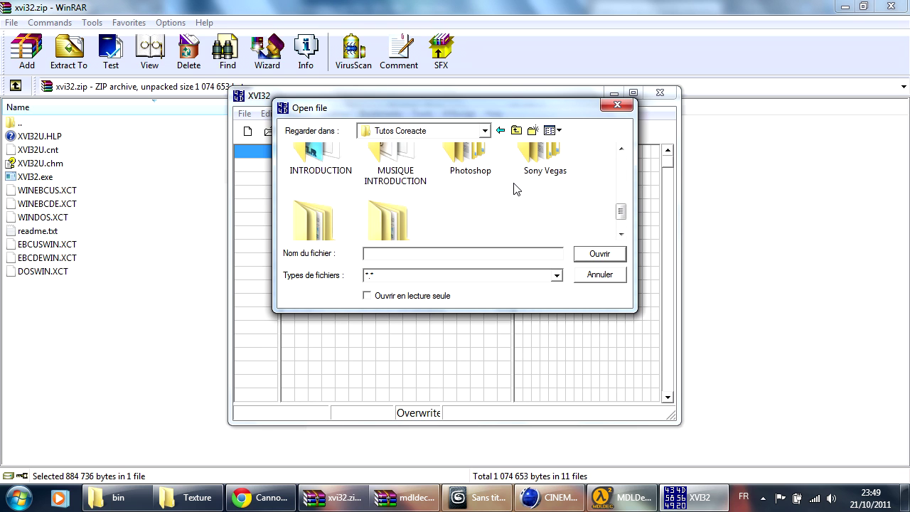
{"action": "double_click", "coordinate": [305, 197]}
{"action": "double_click", "coordinate": [312, 195]}
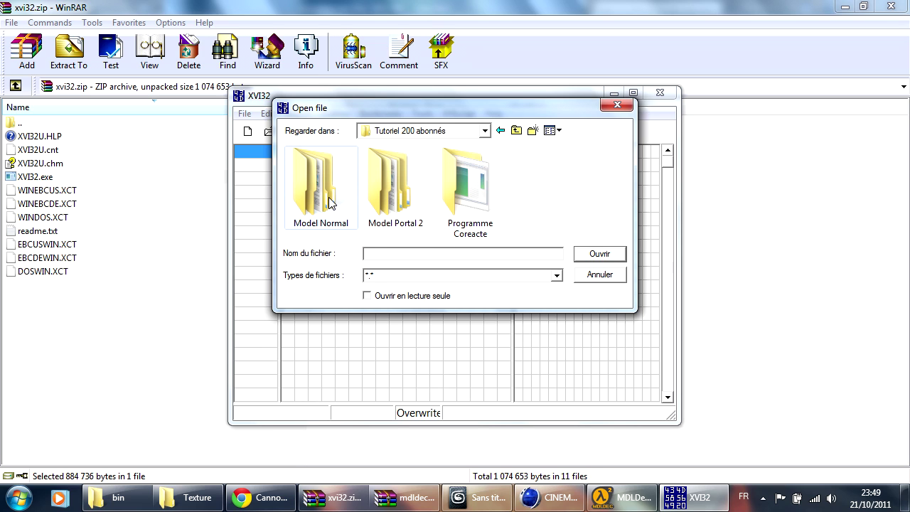
{"action": "double_click", "coordinate": [387, 197]}
{"action": "double_click", "coordinate": [470, 199]}
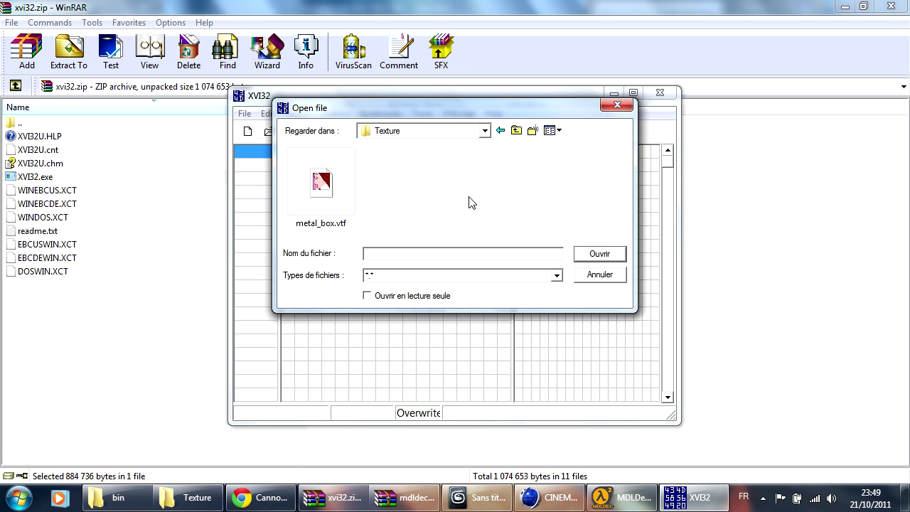
{"action": "double_click", "coordinate": [328, 185]}
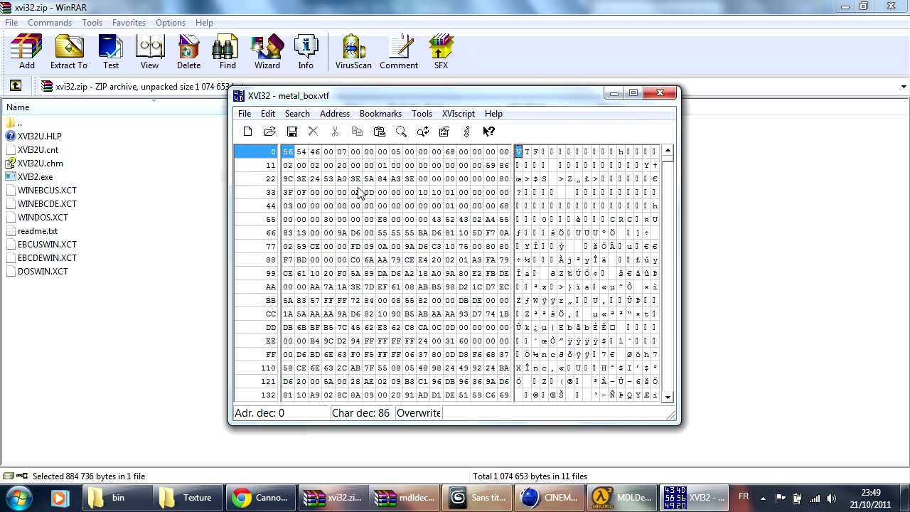
Change the texture's minor version byte at hex address 8 to 04.
{"action": "left_click_drag", "start_coordinate": [423, 102], "coordinate": [422, 127]}
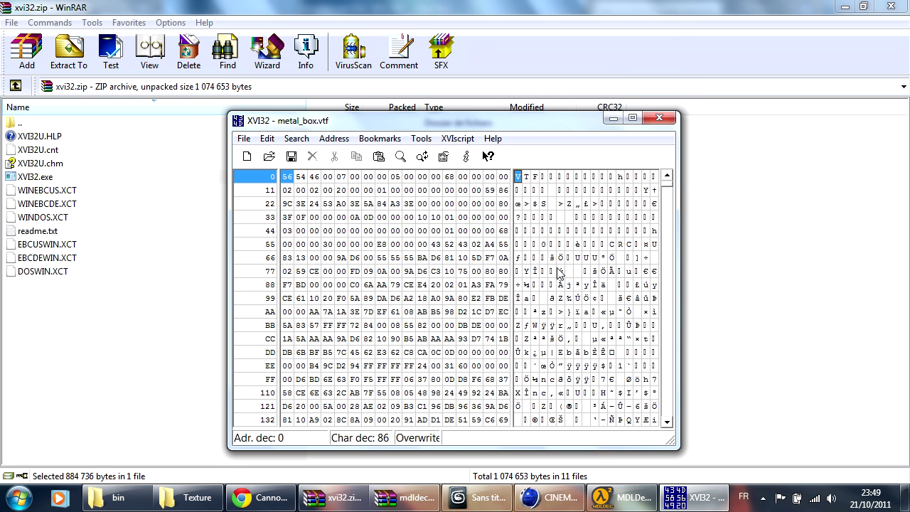
{"action": "left_click", "coordinate": [343, 178]}
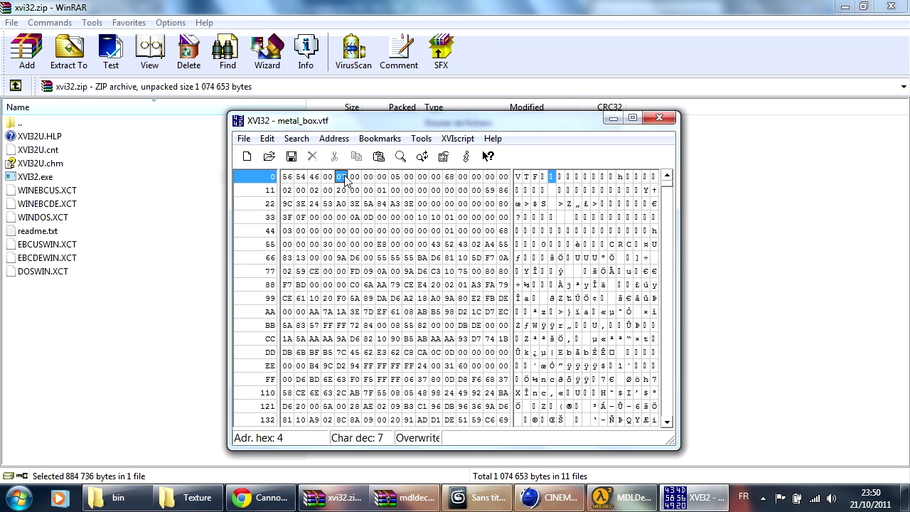
{"action": "left_click", "coordinate": [396, 177]}
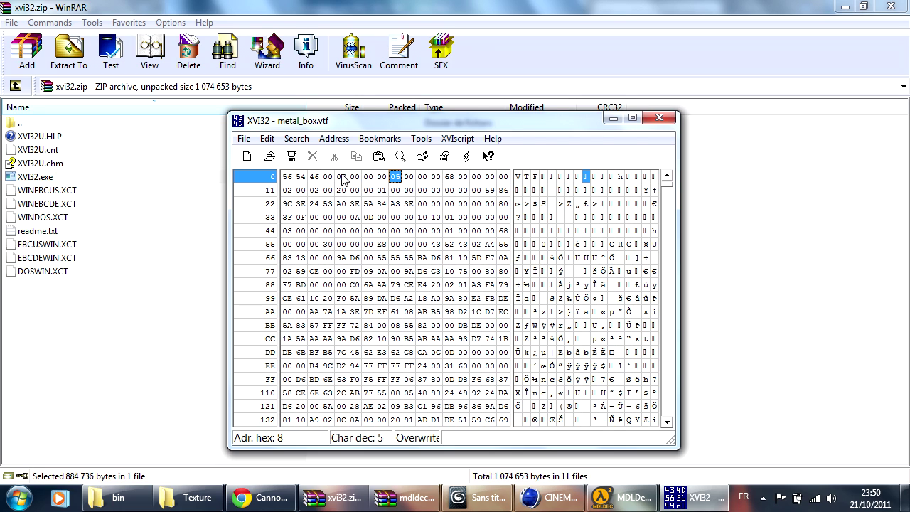
{"action": "left_click", "coordinate": [342, 177]}
{"action": "left_click", "coordinate": [395, 178]}
{"action": "type", "text": "04"}
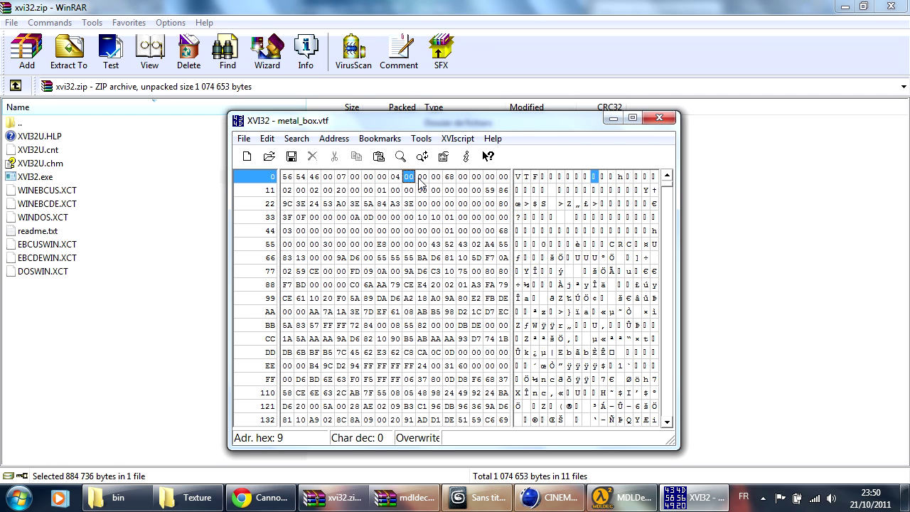
Save the patched metal_box.vtf, then close the hex editor and the xvi32.zip archive.
{"action": "left_click", "coordinate": [243, 138]}
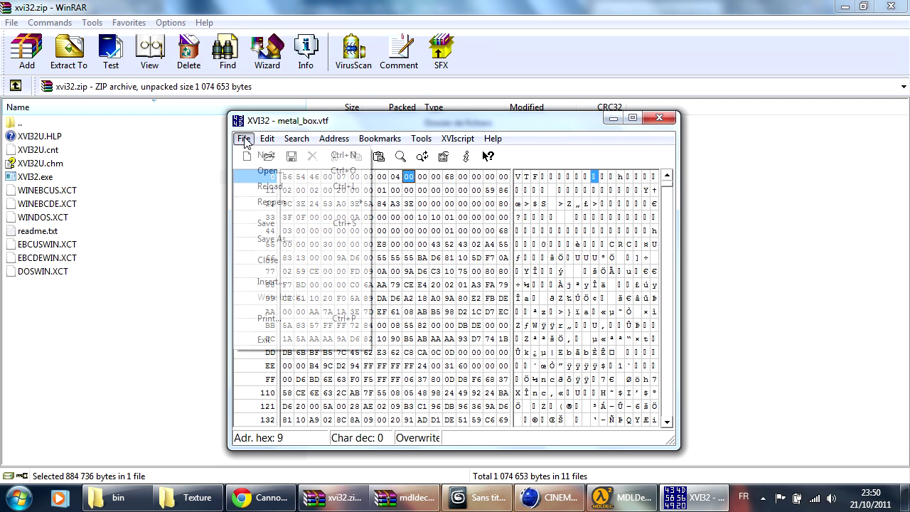
{"action": "left_click", "coordinate": [275, 229]}
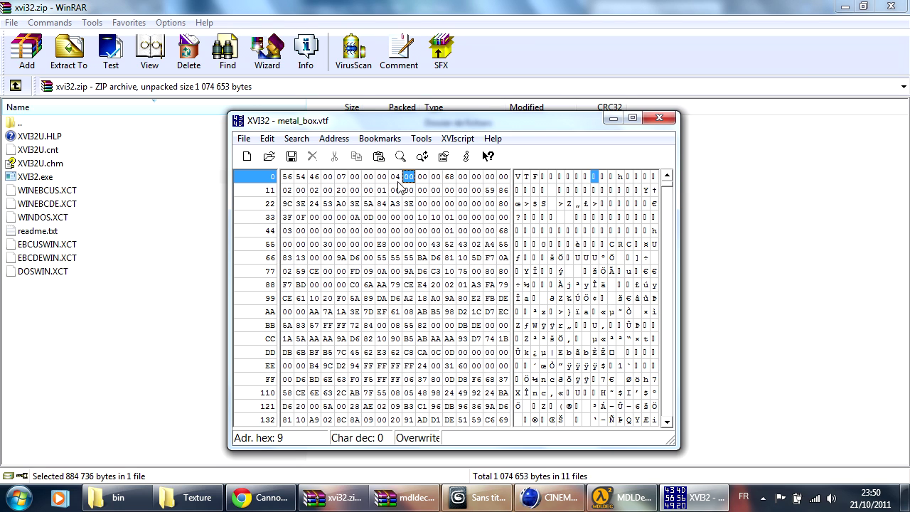
{"action": "left_click", "coordinate": [658, 118]}
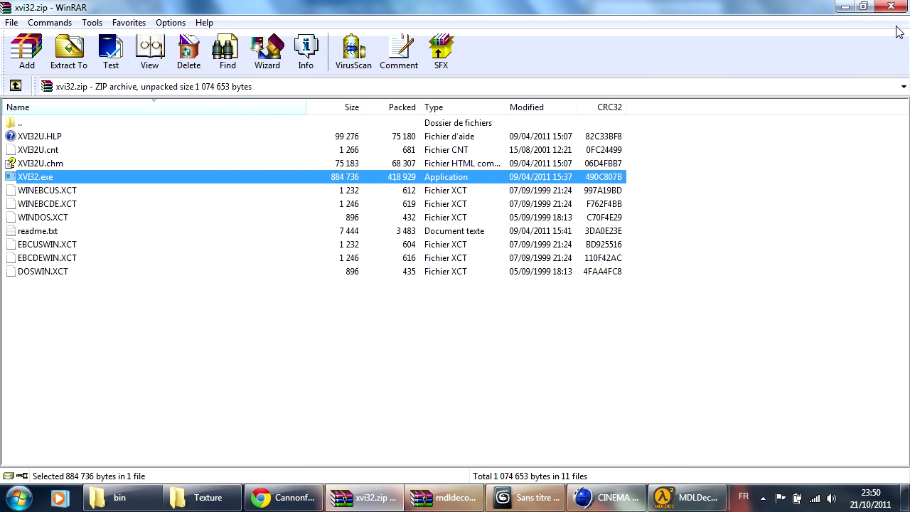
{"action": "left_click", "coordinate": [890, 6]}
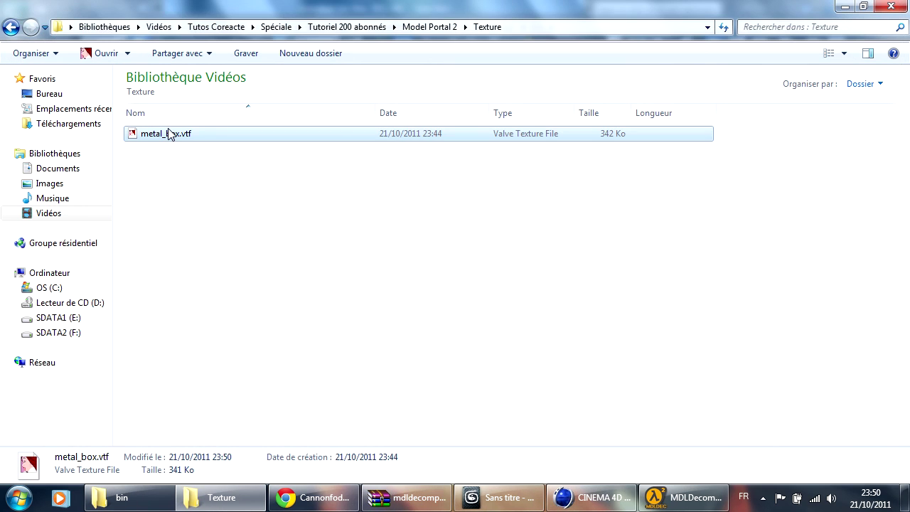
Open the patched metal_box.vtf in VTFEdit and display its file and image information.
{"action": "double_click", "coordinate": [168, 135]}
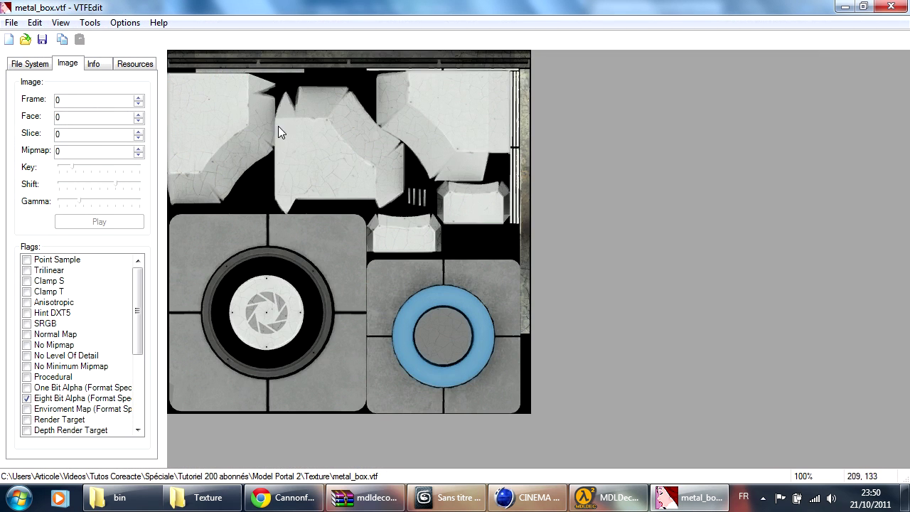
{"action": "left_click", "coordinate": [97, 71]}
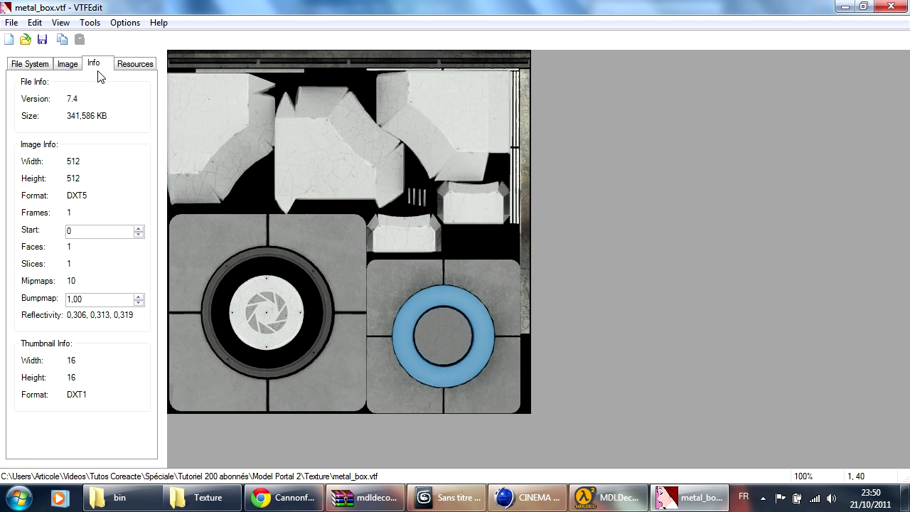
Export the texture as metal_box.tga to the Model Portal 2 > Texture folder and close VTFEdit.
{"action": "left_click", "coordinate": [13, 24]}
{"action": "left_click", "coordinate": [47, 129]}
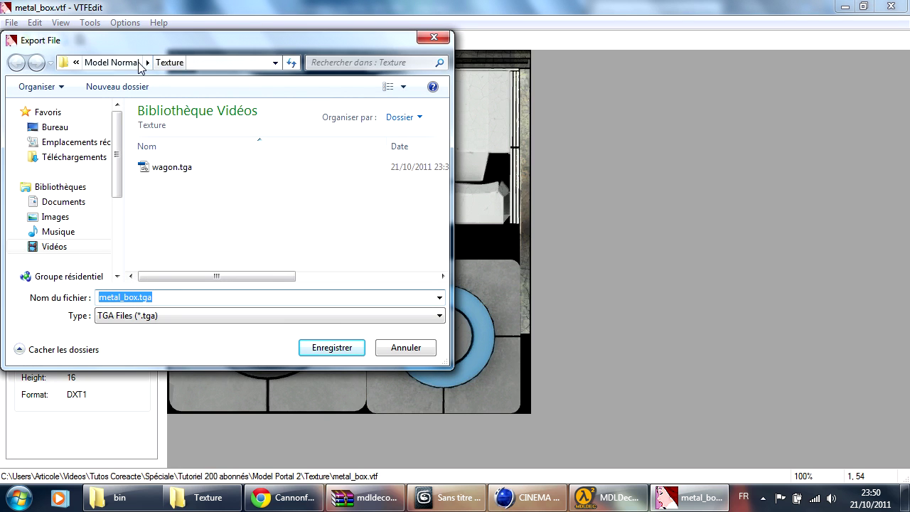
{"action": "left_click", "coordinate": [112, 62]}
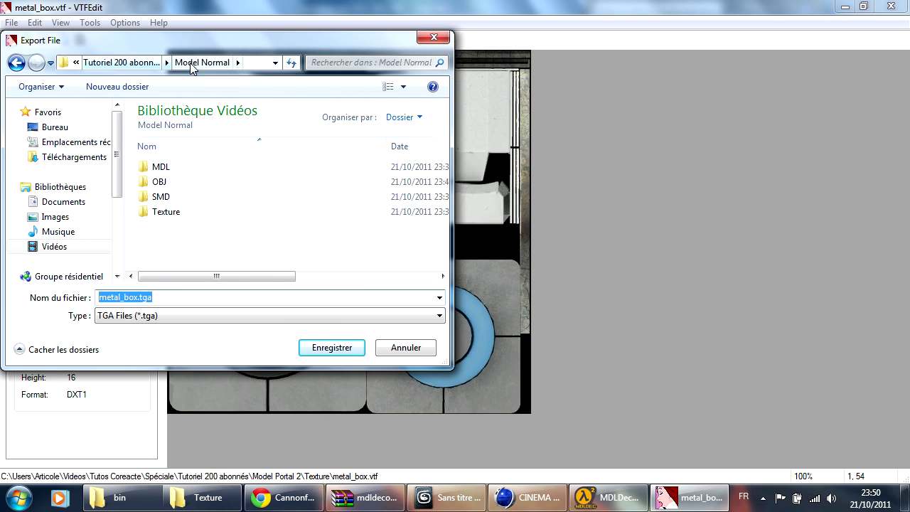
{"action": "left_click", "coordinate": [149, 62]}
{"action": "double_click", "coordinate": [194, 183]}
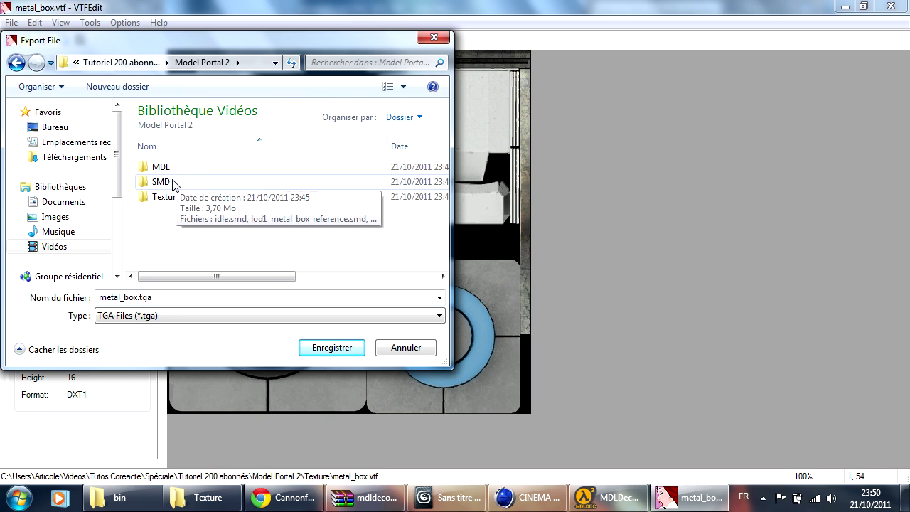
{"action": "left_click", "coordinate": [168, 198]}
{"action": "double_click", "coordinate": [168, 198]}
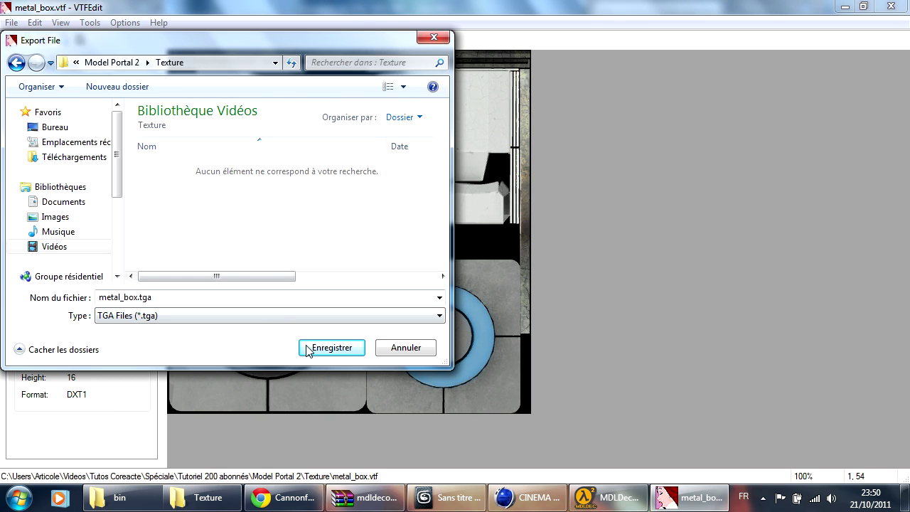
{"action": "left_click", "coordinate": [334, 347]}
{"action": "left_click", "coordinate": [892, 8]}
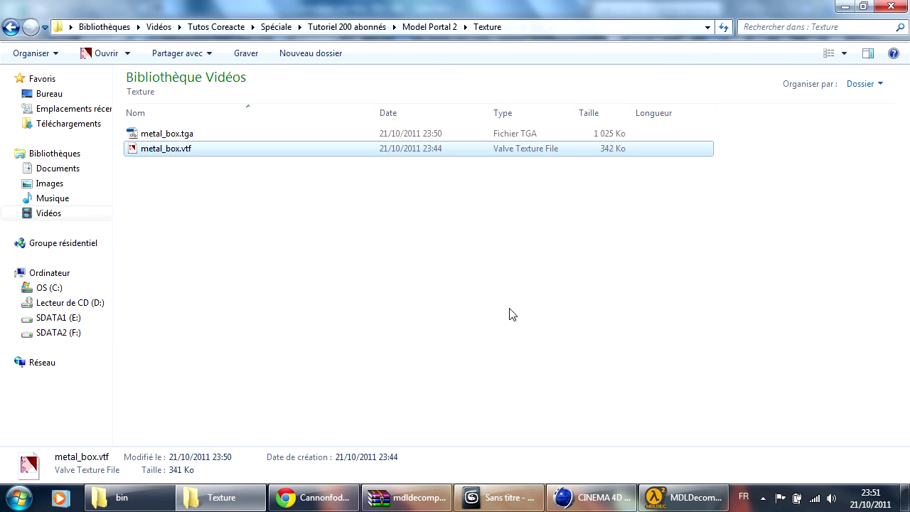
Switch to 3ds Max and import metal_box_reference.smd from Model Portal 2 > SMD, keeping triangles, skeleton, missing-texture prompt and smoothing-group rebuilding enabled.
{"action": "left_click", "coordinate": [526, 498]}
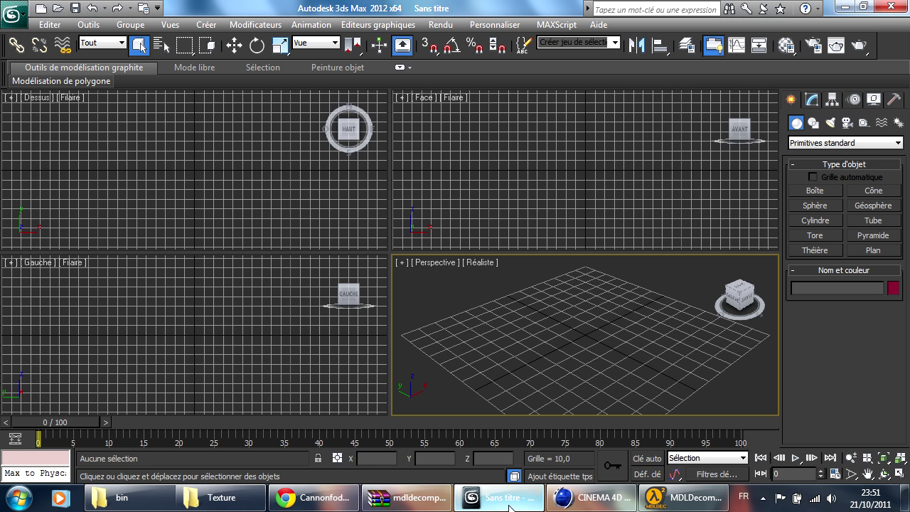
{"action": "left_click", "coordinate": [23, 20]}
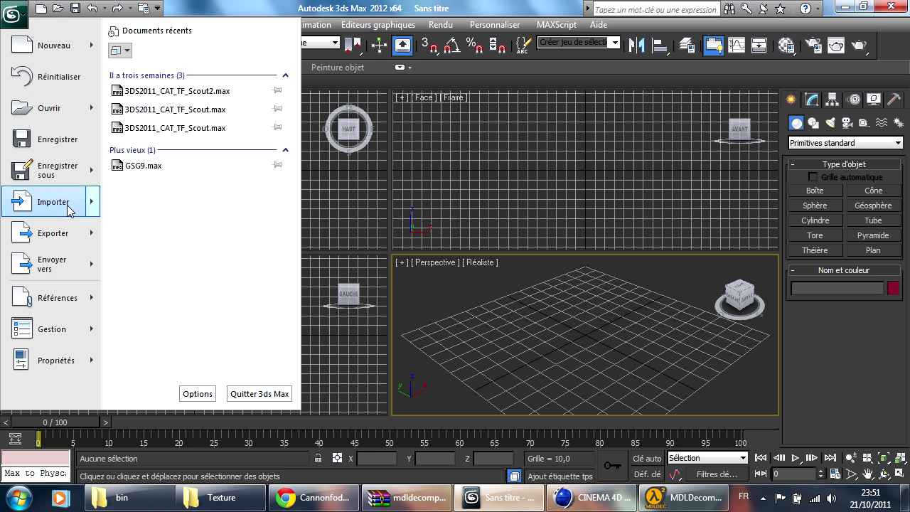
{"action": "mouse_move", "coordinate": [60, 203]}
{"action": "left_click", "coordinate": [163, 71]}
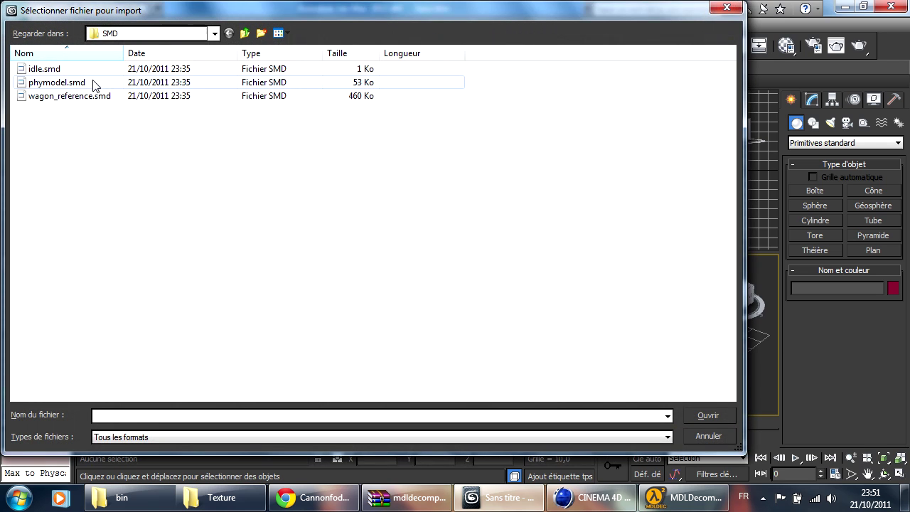
{"action": "left_click", "coordinate": [245, 33]}
{"action": "left_click", "coordinate": [244, 34]}
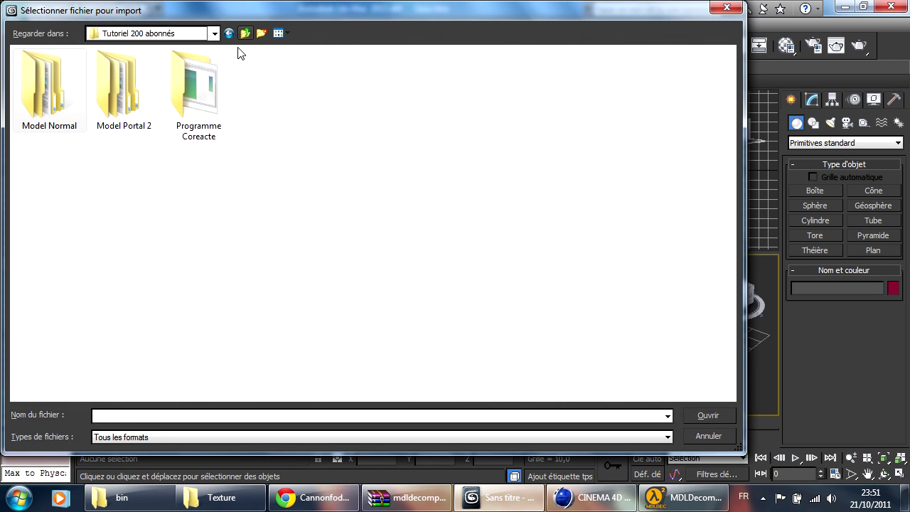
{"action": "double_click", "coordinate": [135, 111]}
{"action": "double_click", "coordinate": [120, 108]}
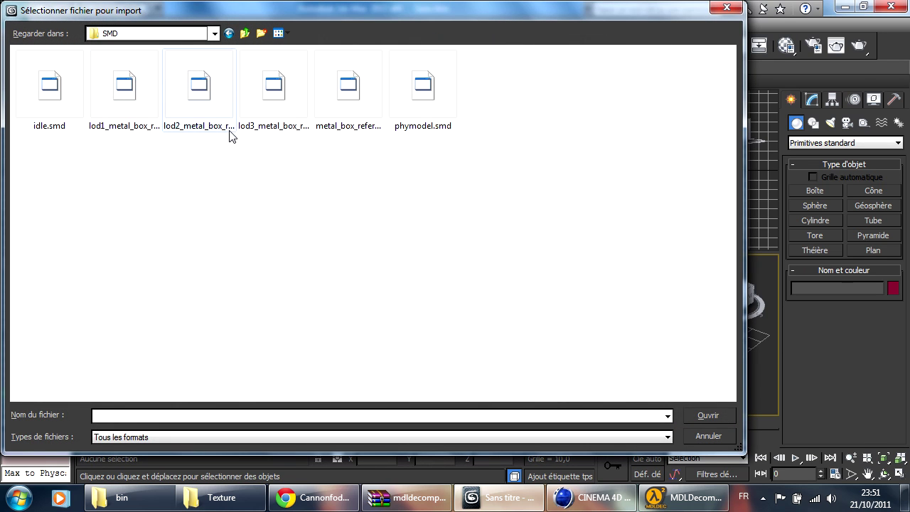
{"action": "left_click", "coordinate": [348, 99]}
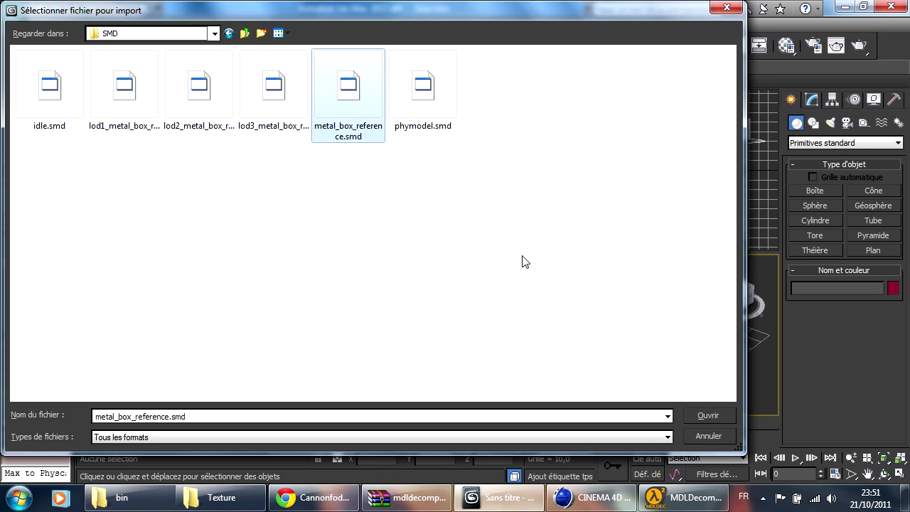
{"action": "left_click", "coordinate": [702, 420]}
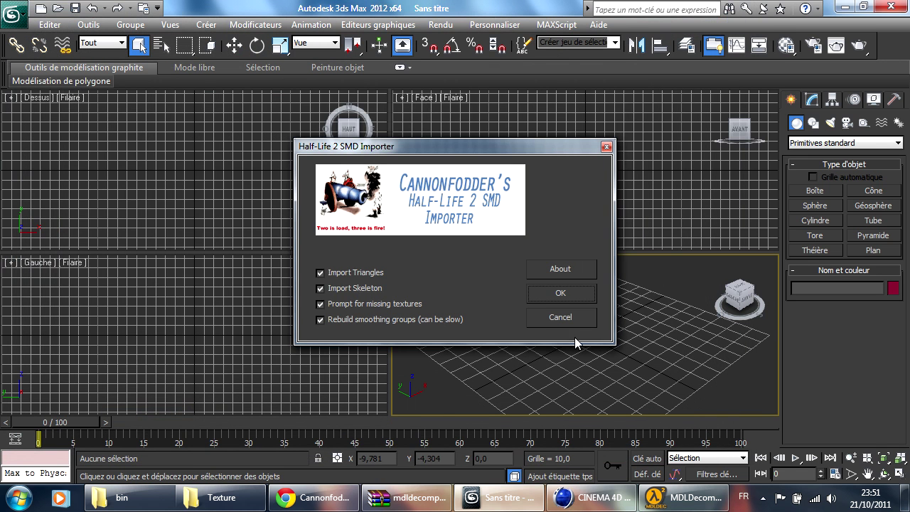
{"action": "left_click", "coordinate": [554, 294]}
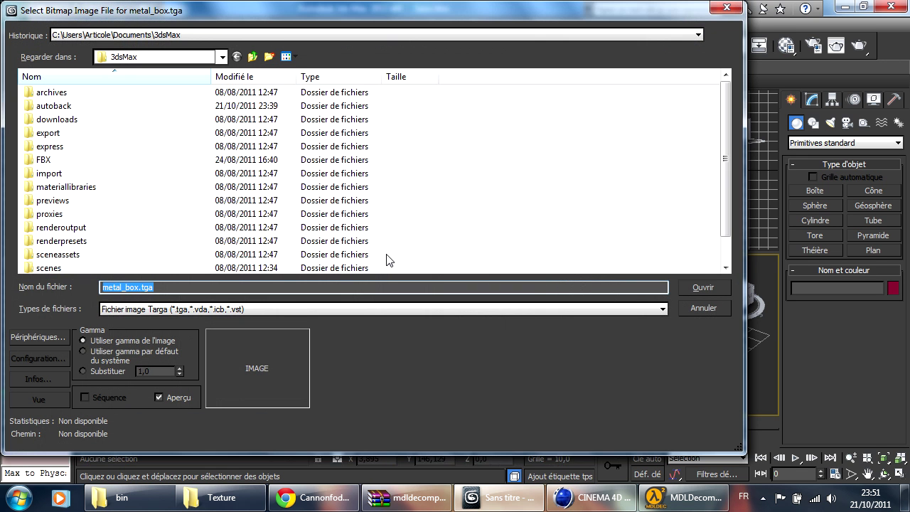
Supply the missing texture with metal_box.tga from Mes vidéos > Tutos Coreacte > Spéciale > Tutoriel 200 abonnés > Model Portal 2 > Texture.
{"action": "left_click", "coordinate": [255, 57]}
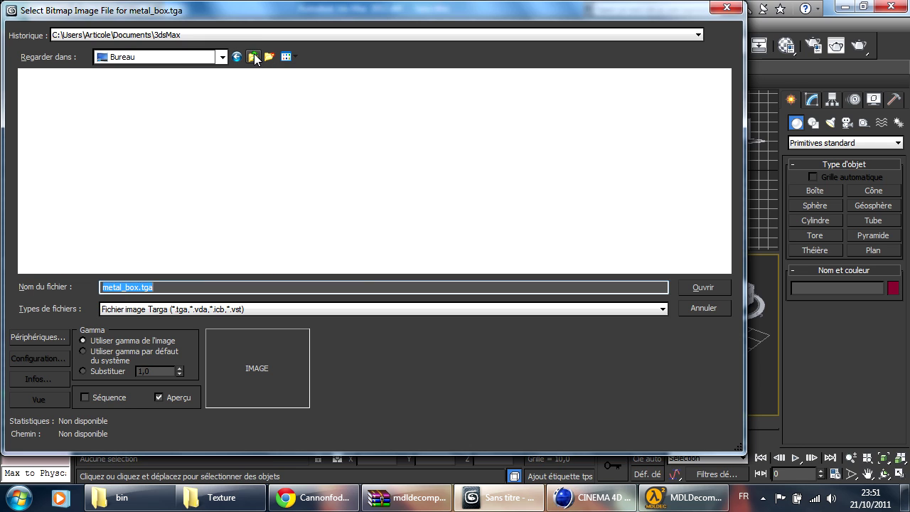
{"action": "double_click", "coordinate": [384, 89]}
{"action": "double_click", "coordinate": [78, 176]}
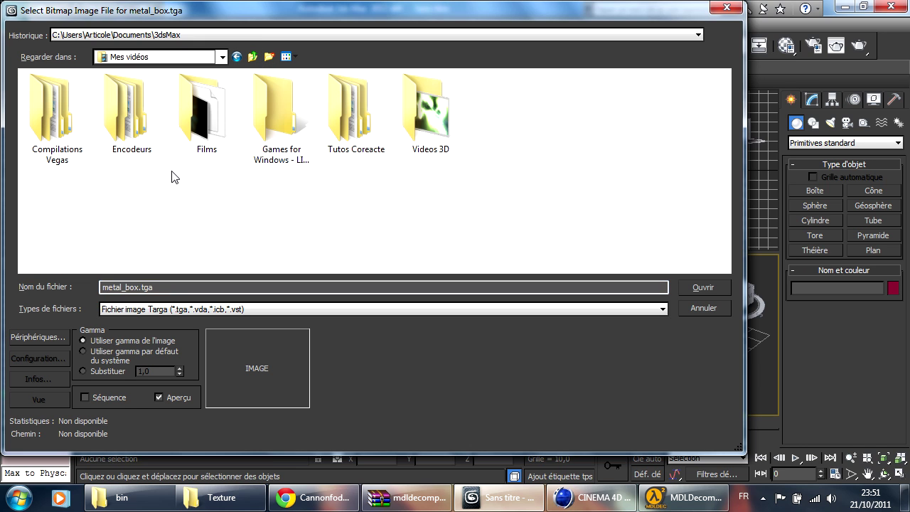
{"action": "double_click", "coordinate": [369, 120]}
{"action": "double_click", "coordinate": [269, 226]}
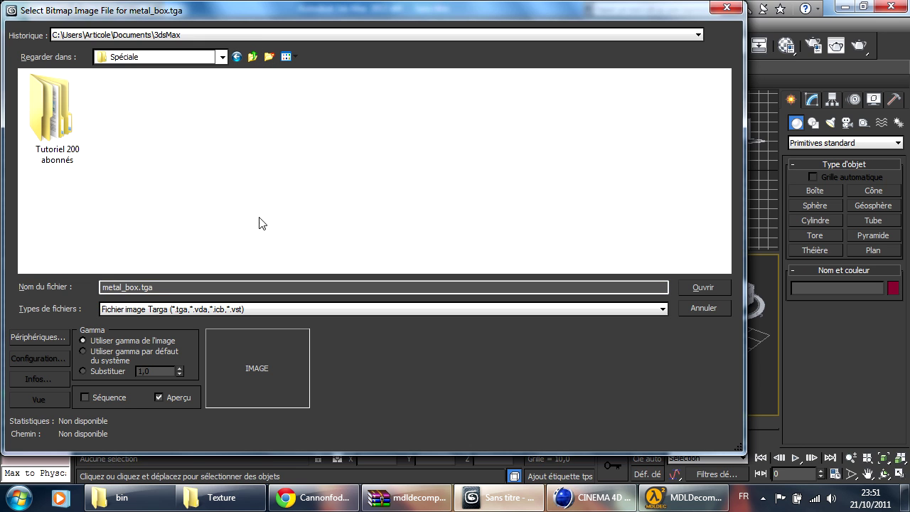
{"action": "double_click", "coordinate": [26, 121]}
{"action": "double_click", "coordinate": [129, 128]}
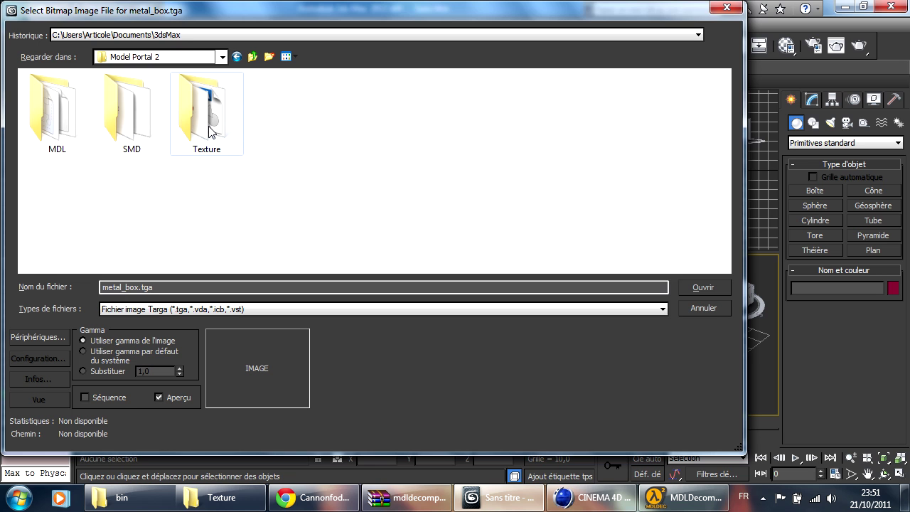
{"action": "double_click", "coordinate": [211, 112]}
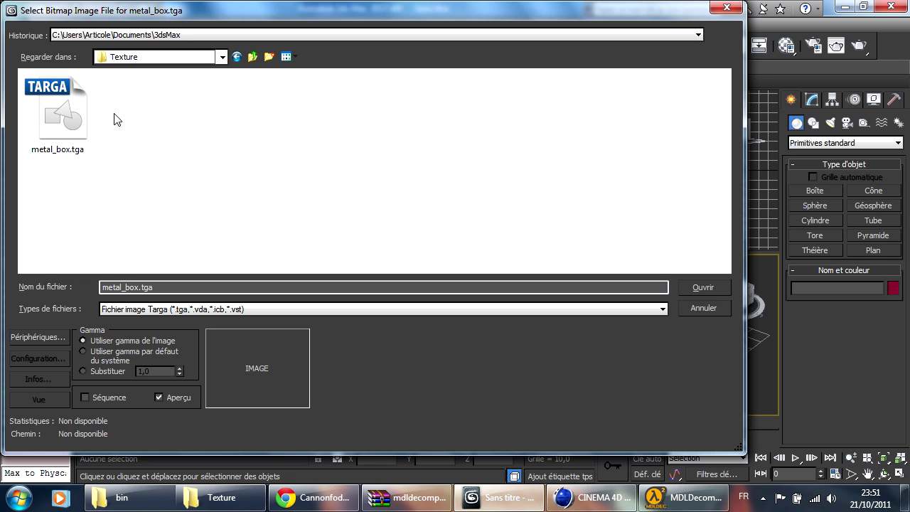
{"action": "double_click", "coordinate": [60, 130]}
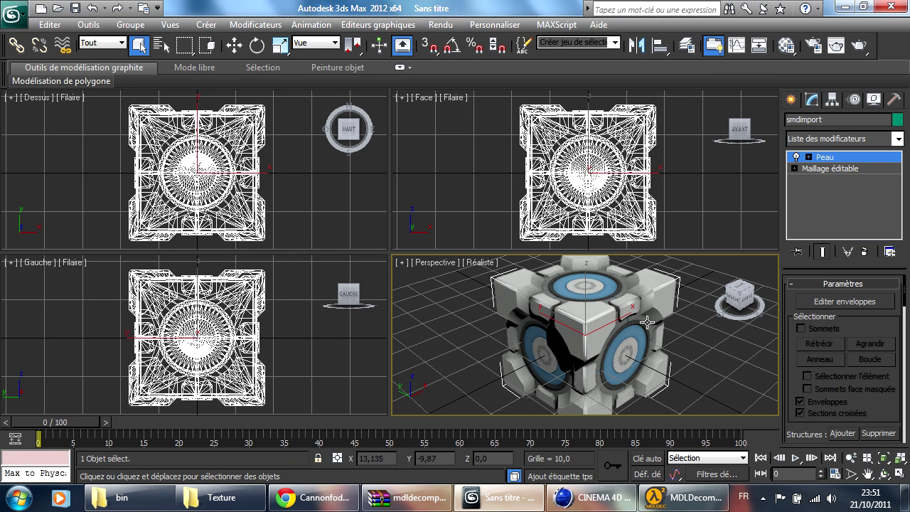
Frame the imported cube from its side in the perspective view and set the render output size to HDTV (vidéo), 1920x1080.
{"action": "left_click_drag", "start_coordinate": [595, 329], "coordinate": [467, 323]}
{"action": "scroll", "coordinate": [606, 318], "scroll_direction": "down", "scroll_amount": 5}
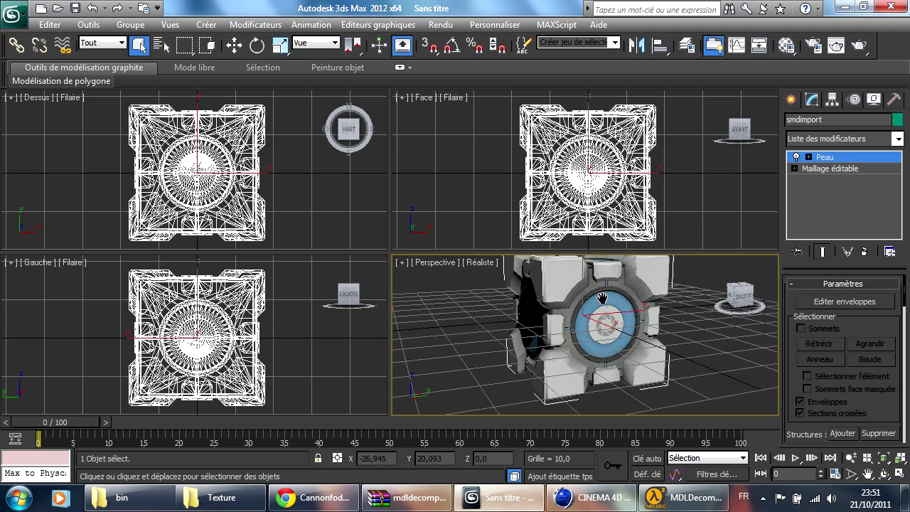
{"action": "left_click", "coordinate": [813, 45]}
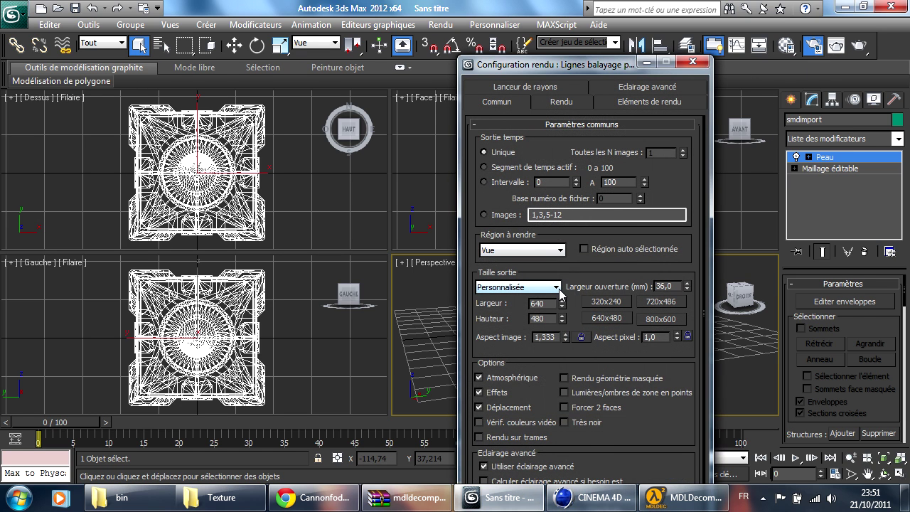
{"action": "left_click", "coordinate": [559, 288]}
{"action": "left_click", "coordinate": [525, 472]}
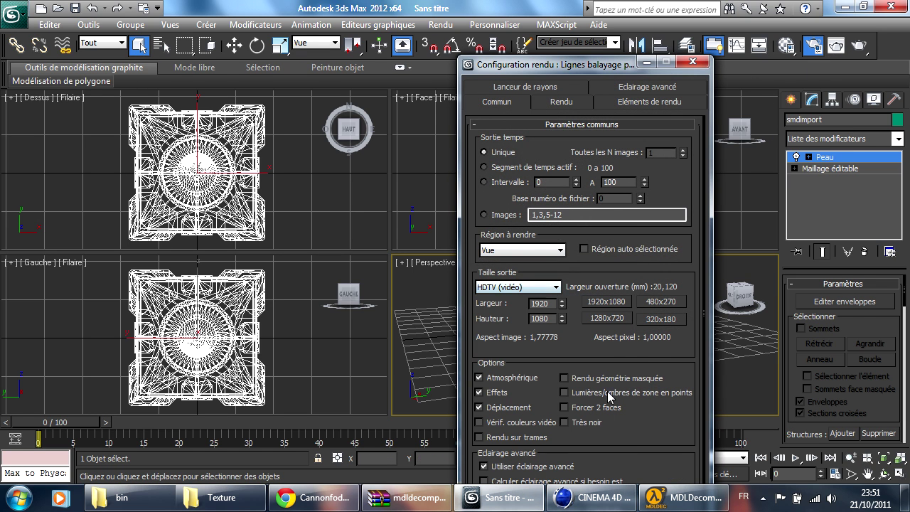
{"action": "left_click", "coordinate": [692, 62]}
Render the perspective view of the textured cube, inspect the image and close the rendered frame.
{"action": "left_click", "coordinate": [836, 45]}
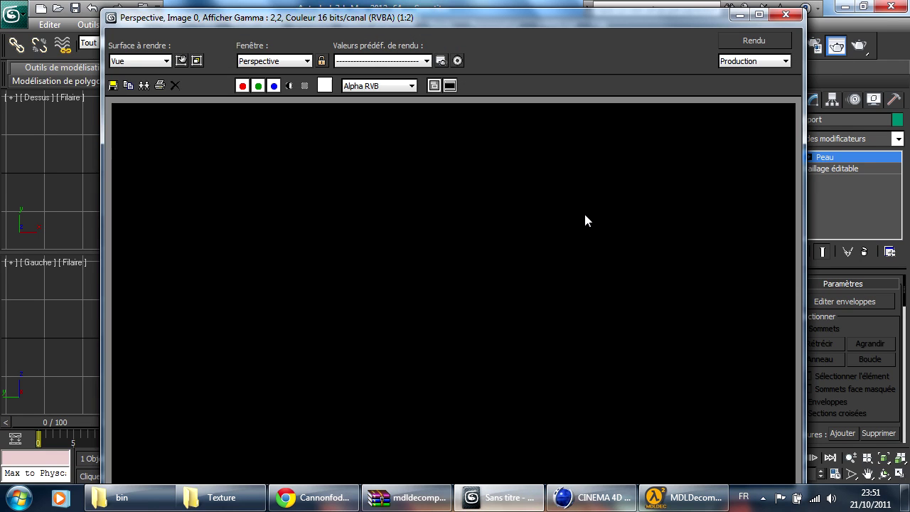
{"action": "left_click", "coordinate": [739, 44]}
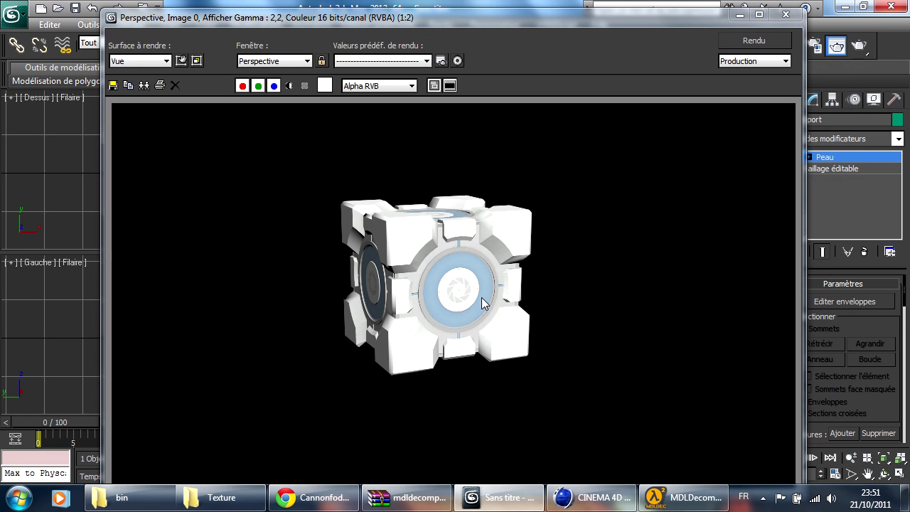
{"action": "left_click", "coordinate": [785, 14]}
Close the MDL Decompiler and return to the 3ds Max scene.
{"action": "left_click_drag", "start_coordinate": [600, 300], "coordinate": [579, 321]}
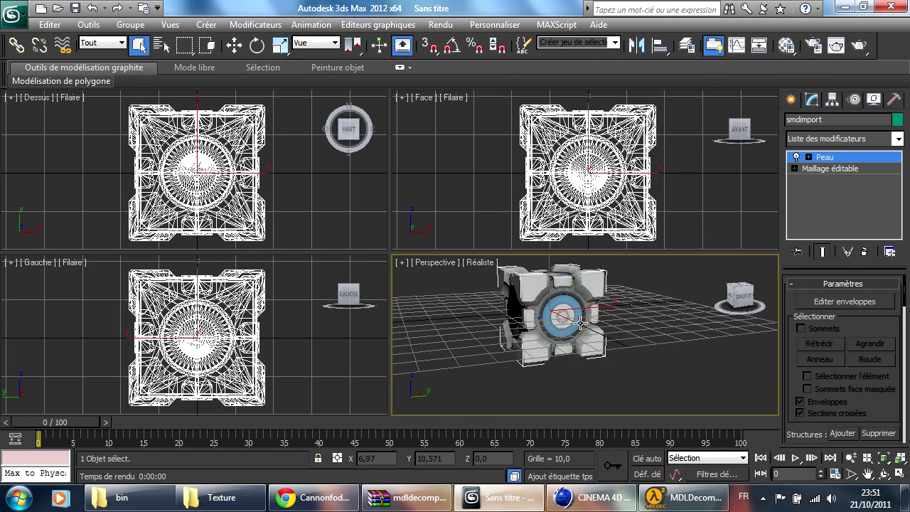
{"action": "left_click", "coordinate": [682, 497]}
{"action": "left_click", "coordinate": [622, 344]}
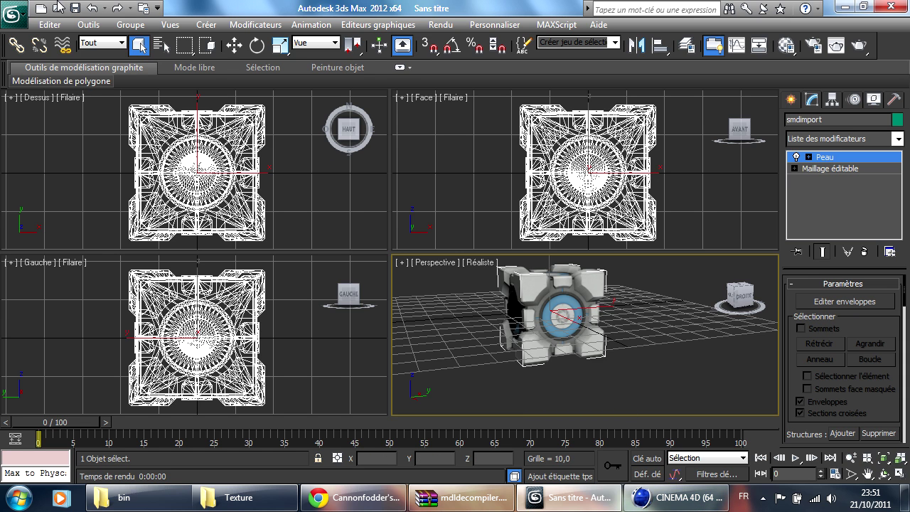
Start exporting the scene and create an OBJ folder inside Model Portal 2 as the destination.
{"action": "left_click", "coordinate": [8, 19]}
{"action": "left_click", "coordinate": [46, 237]}
{"action": "left_click", "coordinate": [246, 34]}
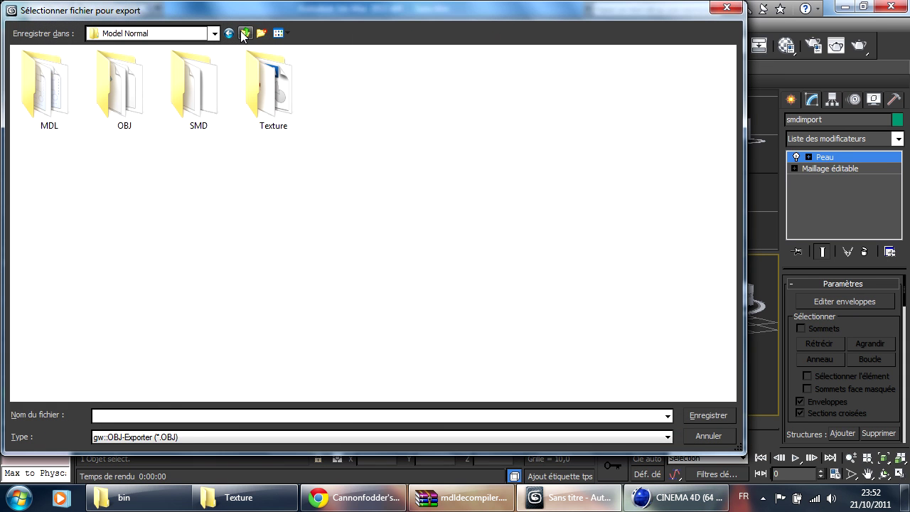
{"action": "left_click", "coordinate": [243, 35]}
{"action": "double_click", "coordinate": [121, 86]}
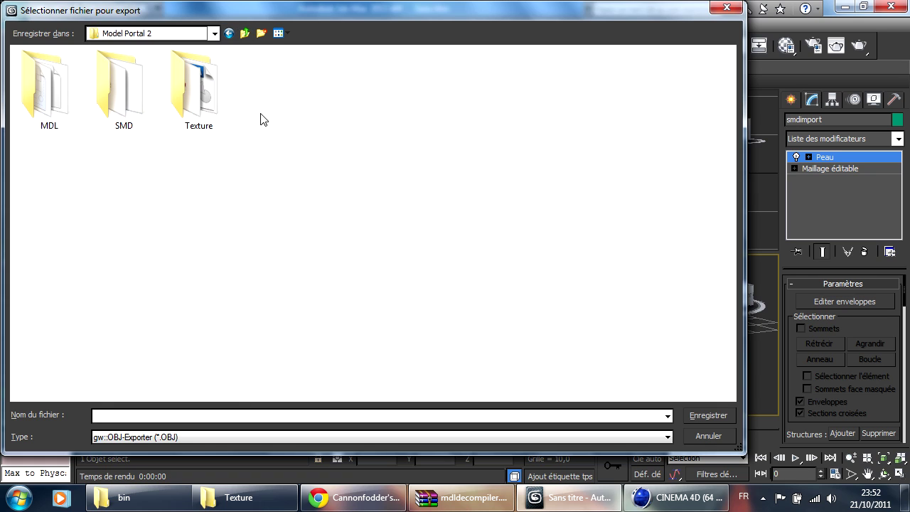
{"action": "left_click", "coordinate": [260, 34]}
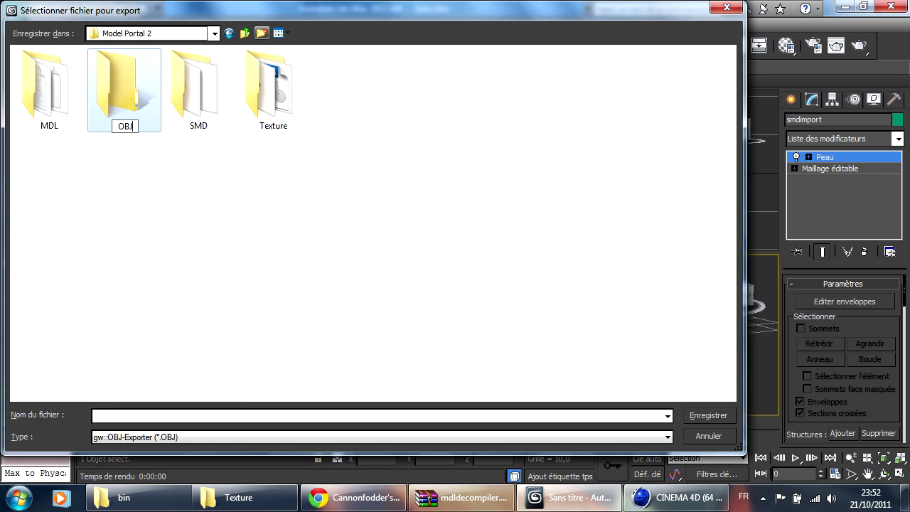
{"action": "double_click", "coordinate": [126, 92]}
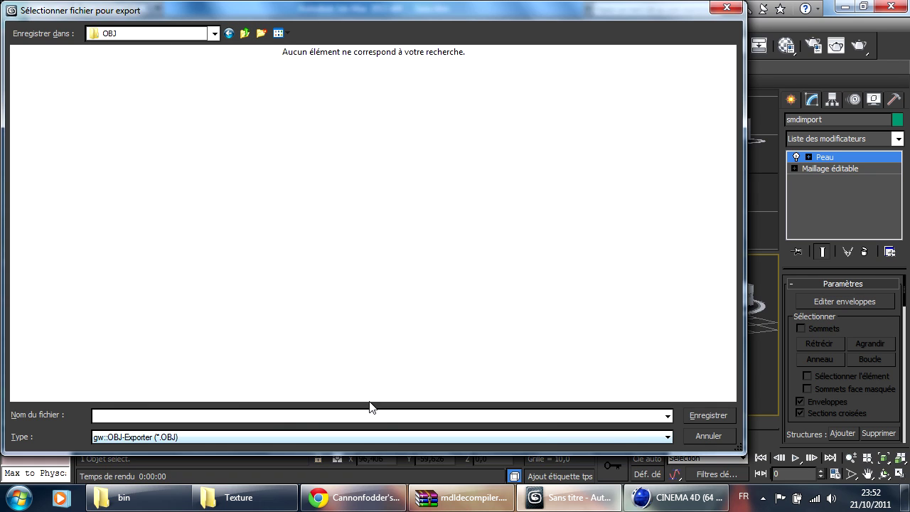
Export the cube as metal_box in the gw::OBJ-Exporter format, keeping the offered OBJ export options.
{"action": "left_click", "coordinate": [140, 437]}
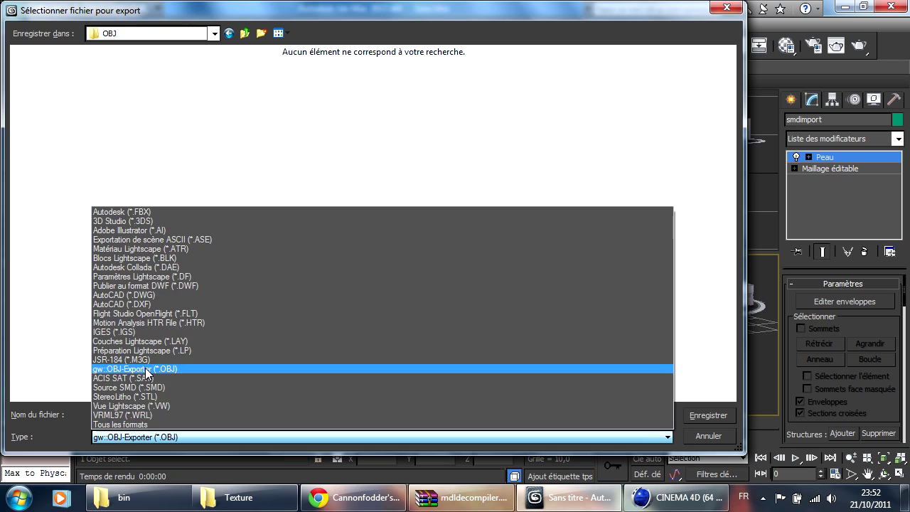
{"action": "left_click", "coordinate": [148, 373]}
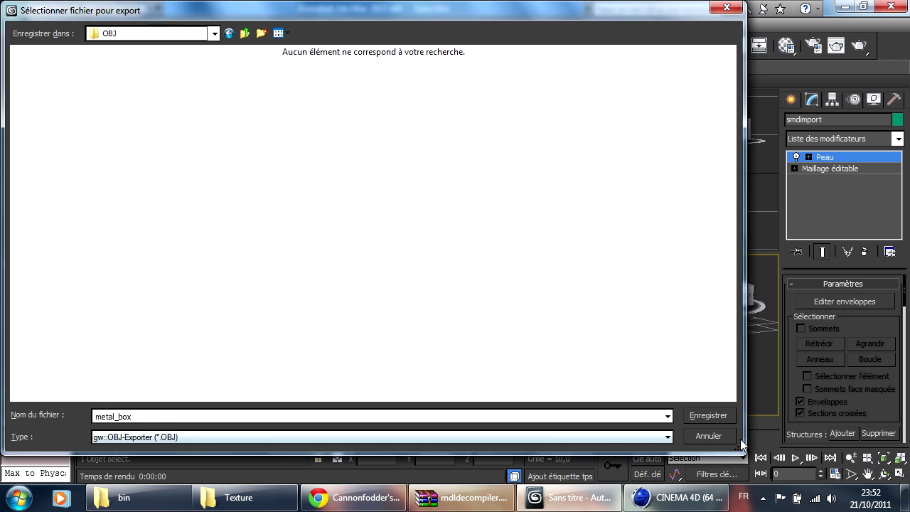
{"action": "left_click", "coordinate": [705, 415]}
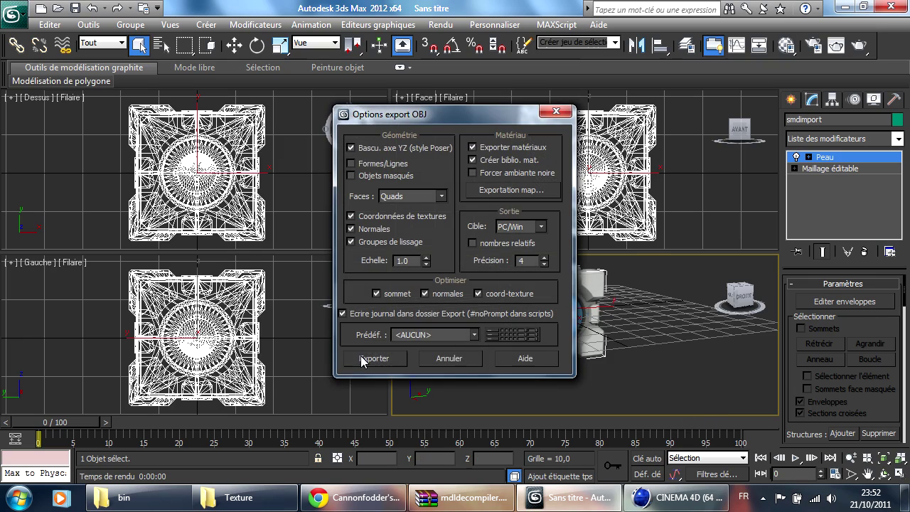
{"action": "left_click", "coordinate": [374, 359]}
{"action": "left_click", "coordinate": [602, 361]}
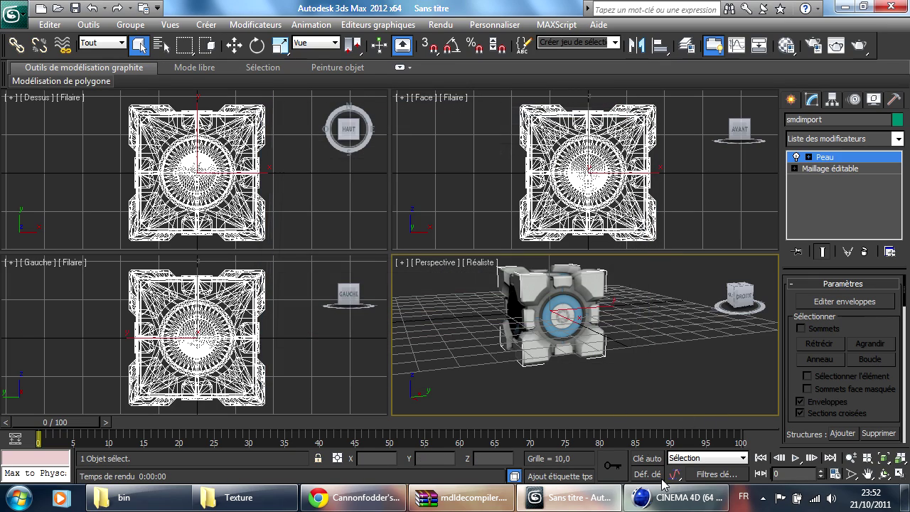
Switch to CINEMA 4D and merge metal_box.obj from Model Portal 2 > OBJ using a scale factor of 2.
{"action": "left_click", "coordinate": [700, 503]}
{"action": "left_click", "coordinate": [17, 23]}
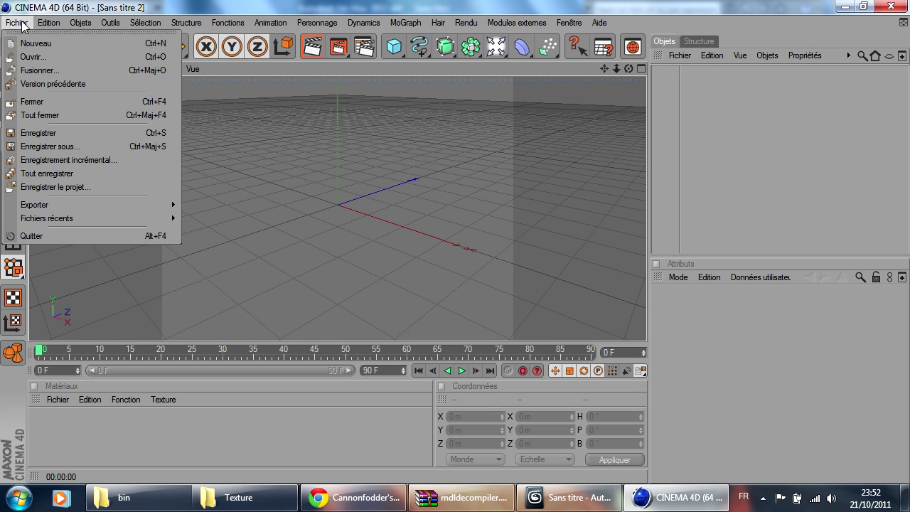
{"action": "left_click", "coordinate": [39, 70]}
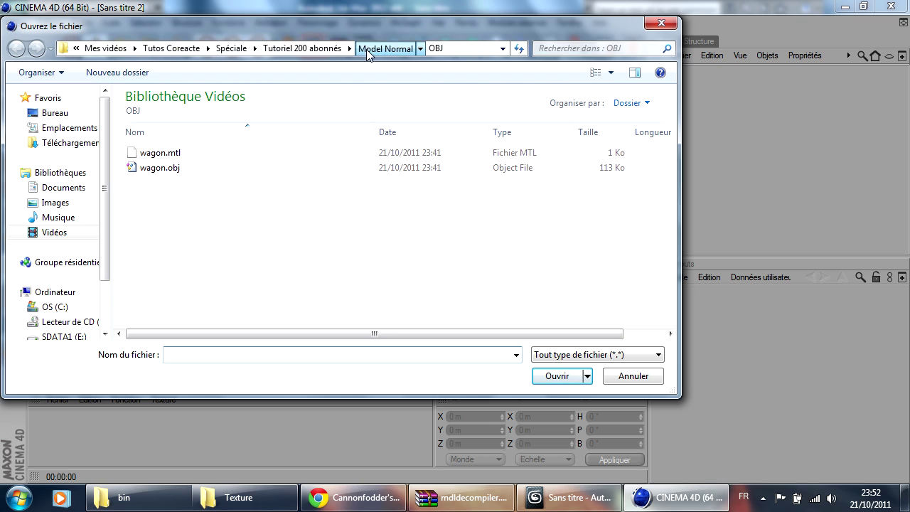
{"action": "left_click", "coordinate": [367, 49]}
{"action": "left_click", "coordinate": [343, 48]}
{"action": "double_click", "coordinate": [181, 169]}
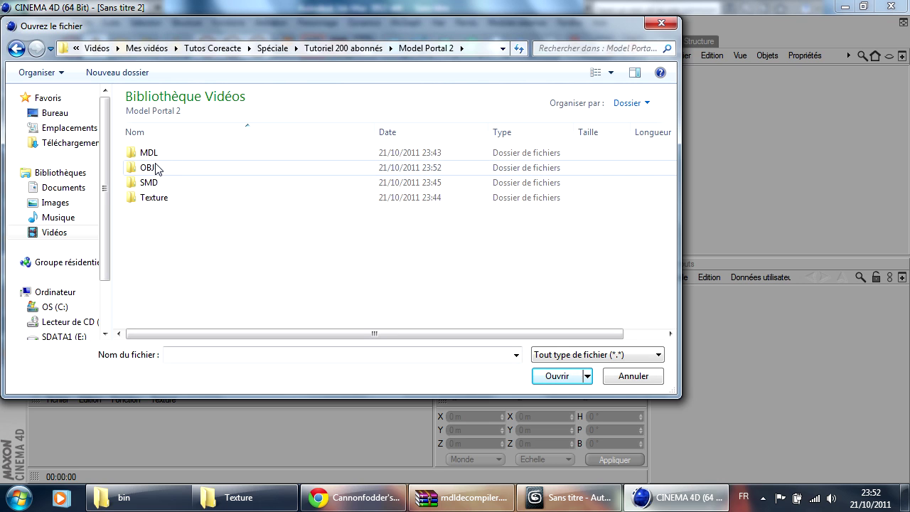
{"action": "double_click", "coordinate": [147, 171]}
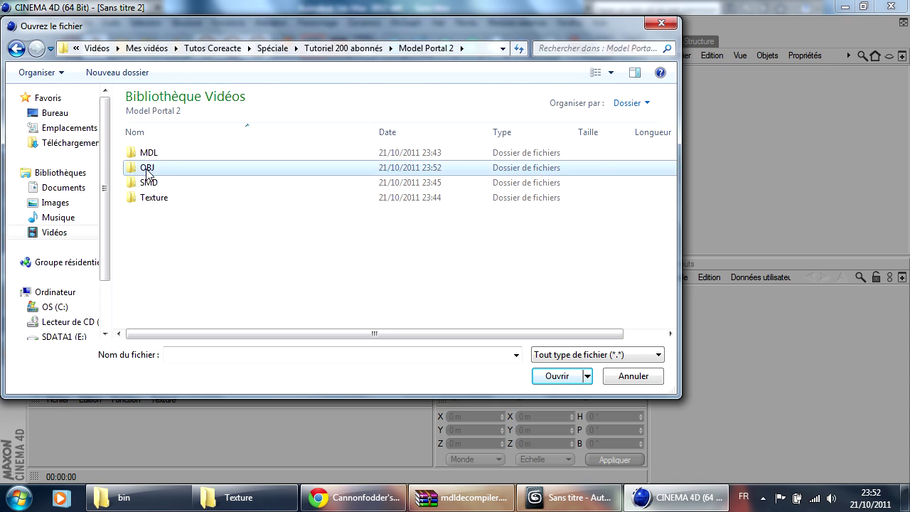
{"action": "double_click", "coordinate": [165, 169]}
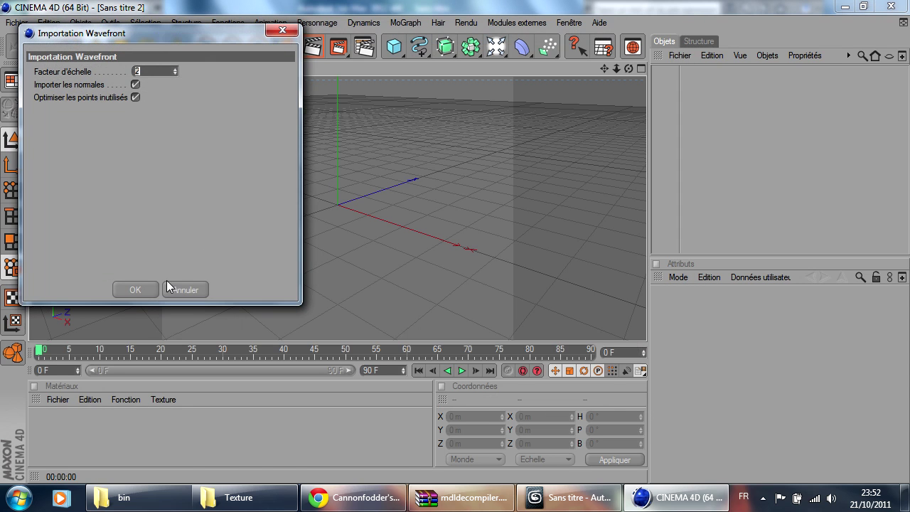
{"action": "left_click", "coordinate": [136, 288]}
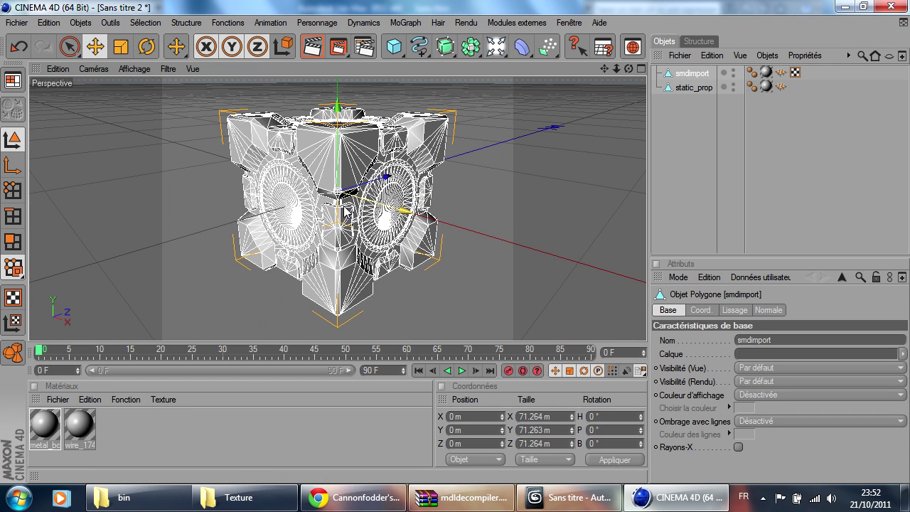
Load metal_box.tga from Model Portal 2 > Texture as the colour texture of the metal_box_tga material and close the material editor.
{"action": "left_click", "coordinate": [173, 312]}
{"action": "double_click", "coordinate": [42, 421]}
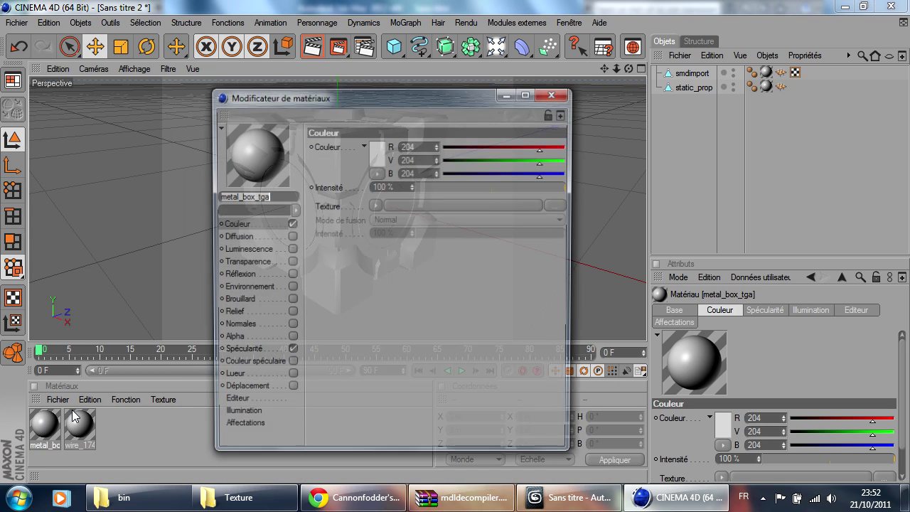
{"action": "left_click", "coordinate": [553, 204]}
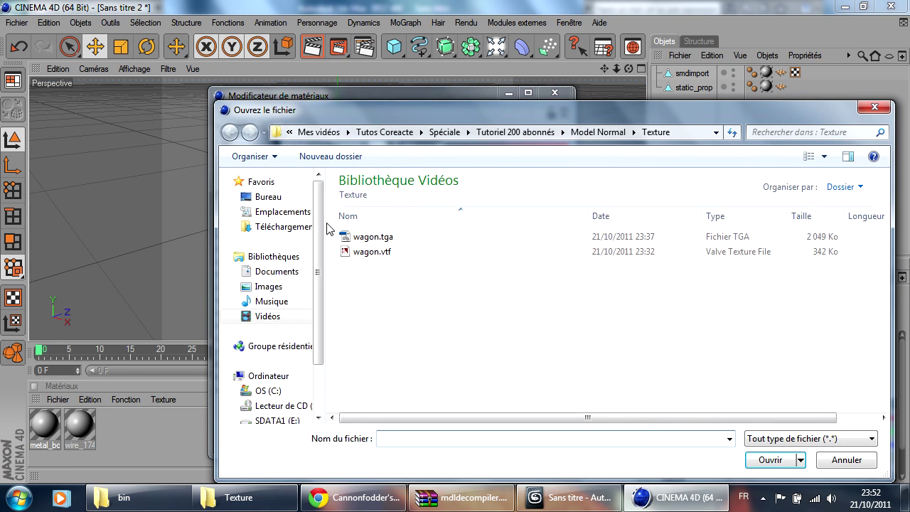
{"action": "left_click", "coordinate": [581, 130]}
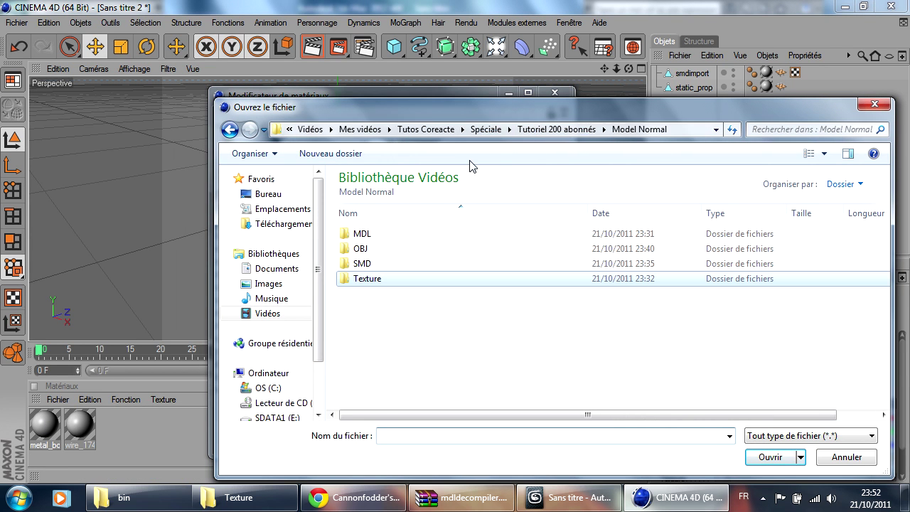
{"action": "left_click", "coordinate": [573, 131]}
{"action": "double_click", "coordinate": [392, 249]}
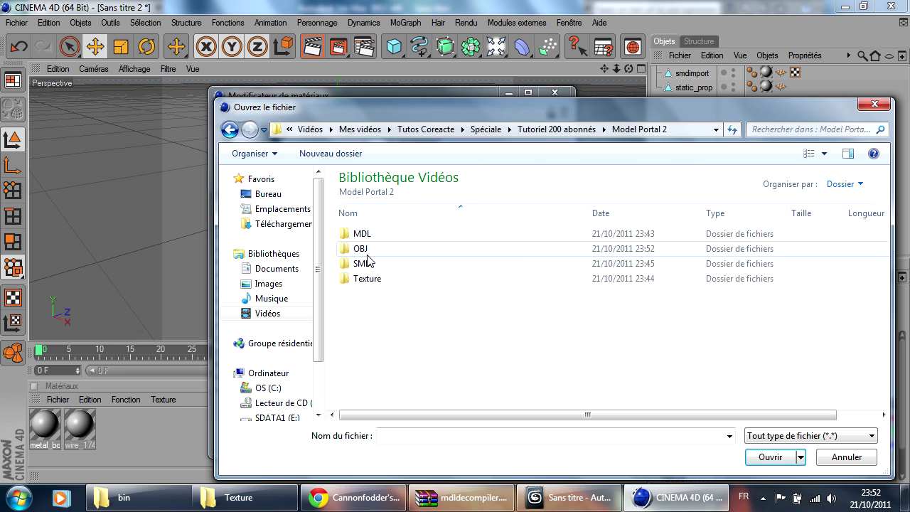
{"action": "double_click", "coordinate": [363, 277]}
{"action": "double_click", "coordinate": [376, 234]}
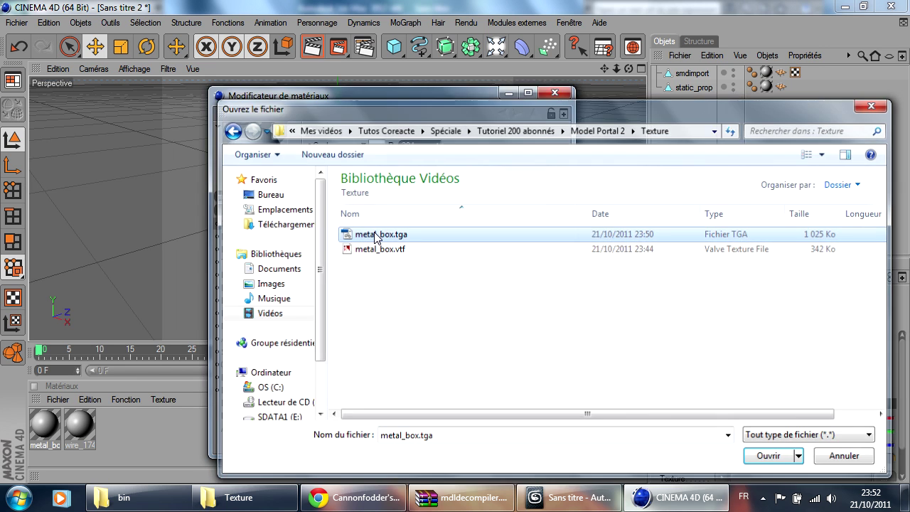
{"action": "left_click", "coordinate": [587, 297]}
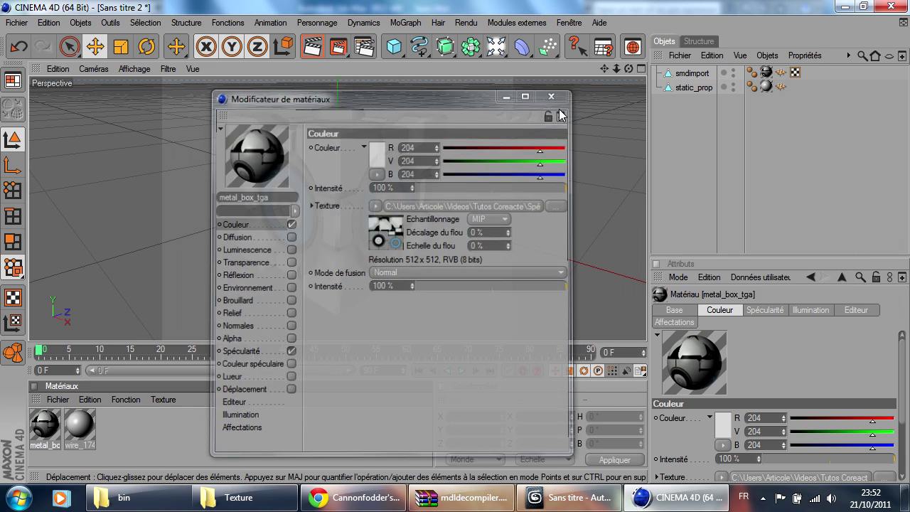
{"action": "left_click", "coordinate": [555, 93]}
Render the textured cube in the perspective view and examine the model from several angles.
{"action": "left_click", "coordinate": [314, 50]}
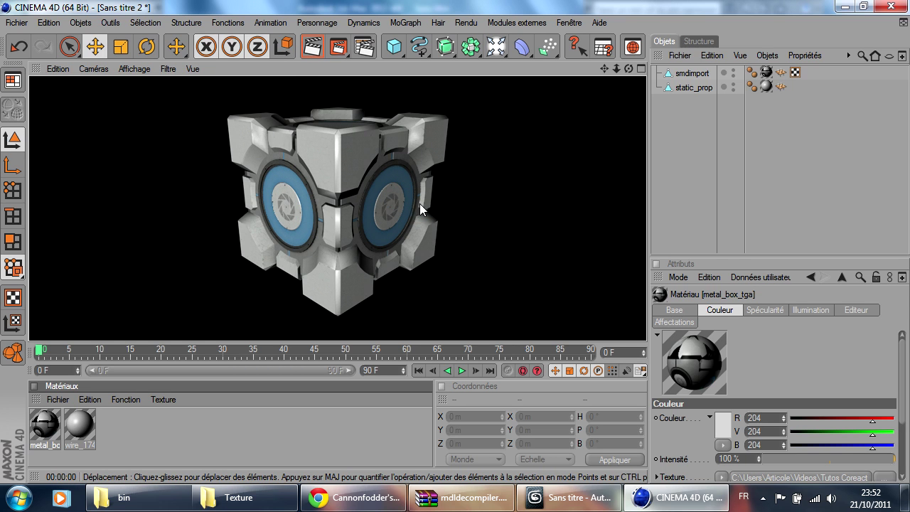
{"action": "middle_click", "coordinate": [412, 207]}
{"action": "middle_click", "coordinate": [228, 145]}
{"action": "left_click_drag", "start_coordinate": [377, 204], "coordinate": [284, 198]}
{"action": "scroll", "coordinate": [354, 212], "scroll_direction": "up", "scroll_amount": 5}
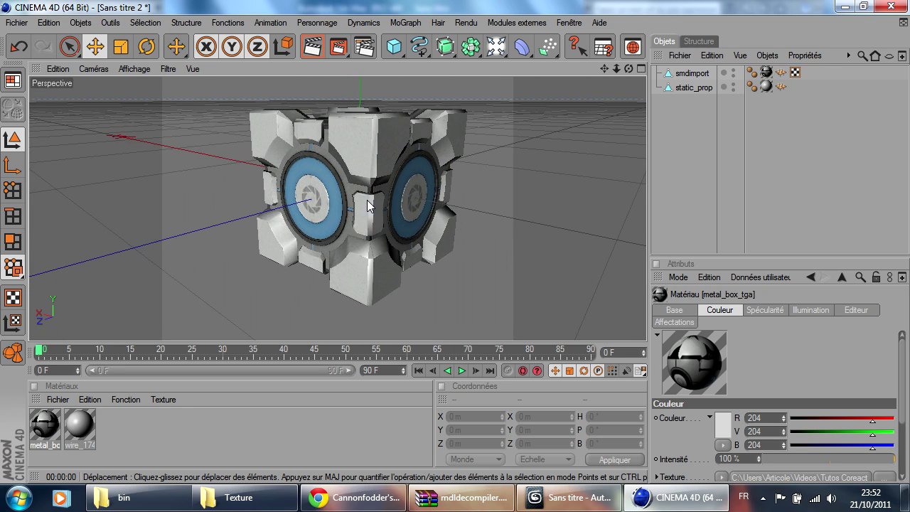
{"action": "scroll", "coordinate": [377, 202], "scroll_direction": "down", "scroll_amount": 3}
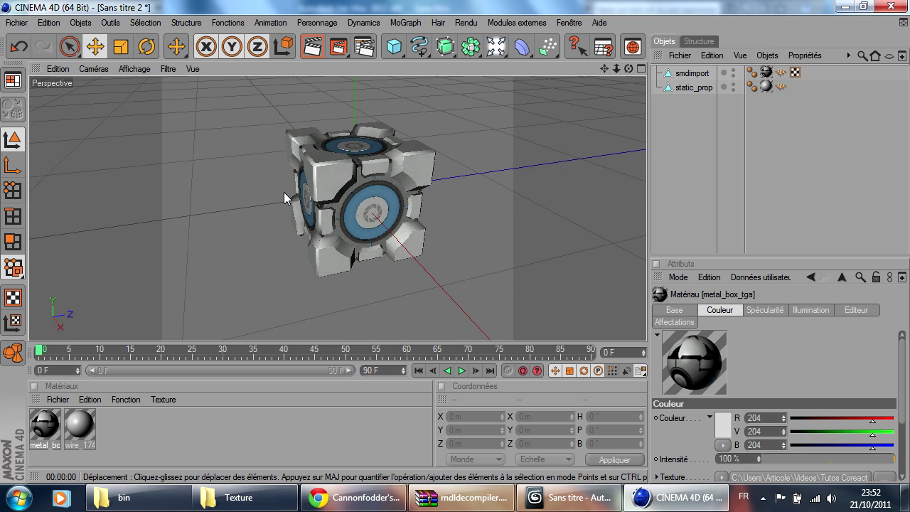
Close all open CINEMA 4D projects without saving the changes.
{"action": "left_click", "coordinate": [16, 23]}
{"action": "left_click", "coordinate": [40, 115]}
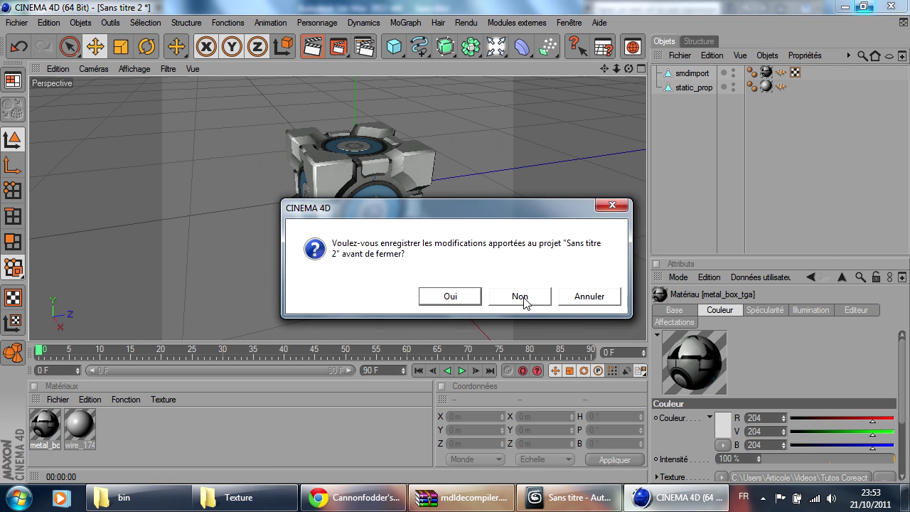
{"action": "left_click", "coordinate": [522, 299]}
{"action": "left_click", "coordinate": [515, 299]}
Return to 3ds Max and reset the scene without saving it.
{"action": "left_click", "coordinate": [568, 498]}
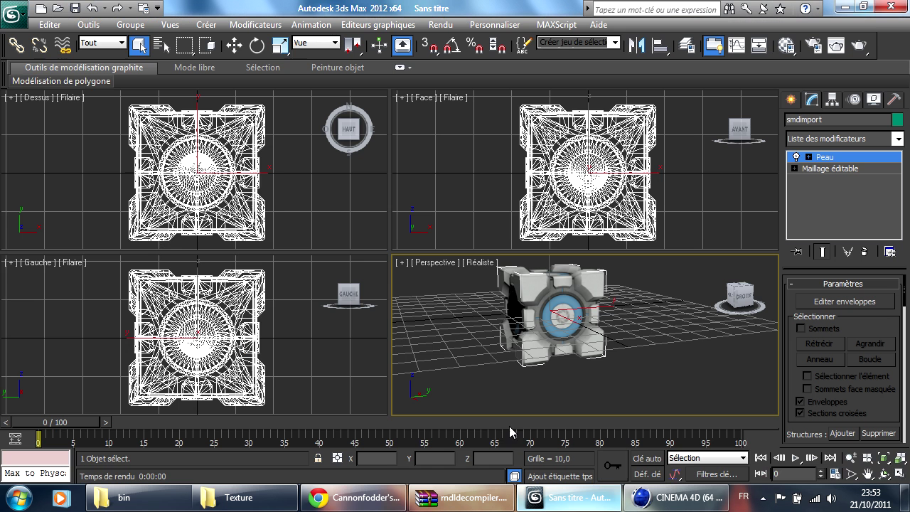
{"action": "left_click", "coordinate": [21, 26]}
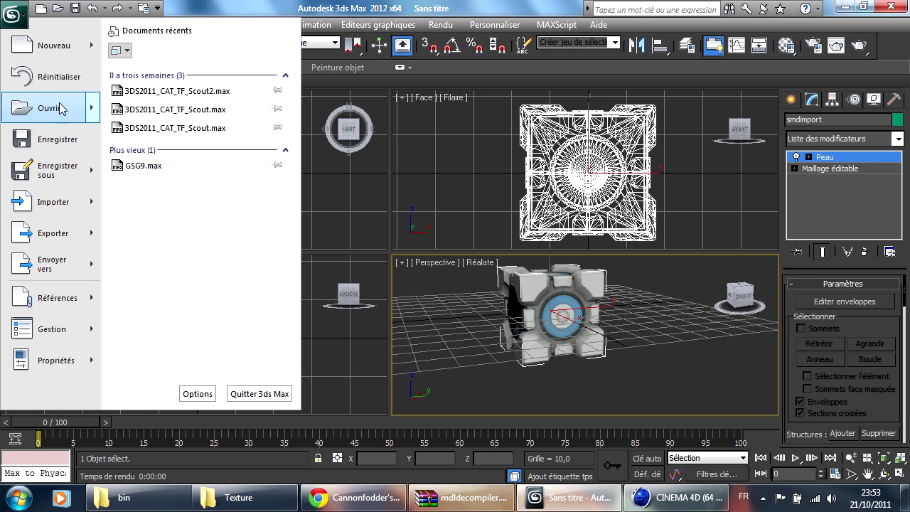
{"action": "left_click", "coordinate": [78, 96]}
{"action": "left_click", "coordinate": [474, 299]}
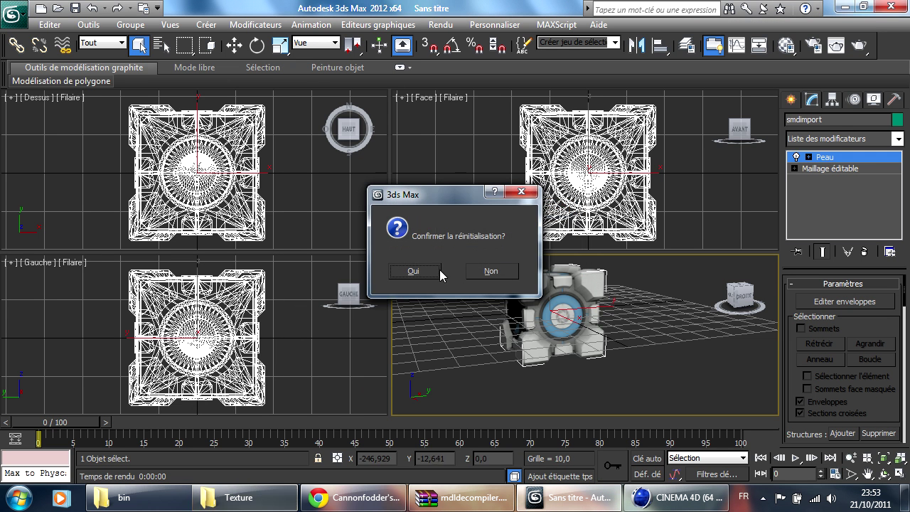
{"action": "left_click", "coordinate": [413, 271]}
Switch to the file explorer and check the exported metal_box files in Model Portal 2 > OBJ.
{"action": "left_click", "coordinate": [234, 498]}
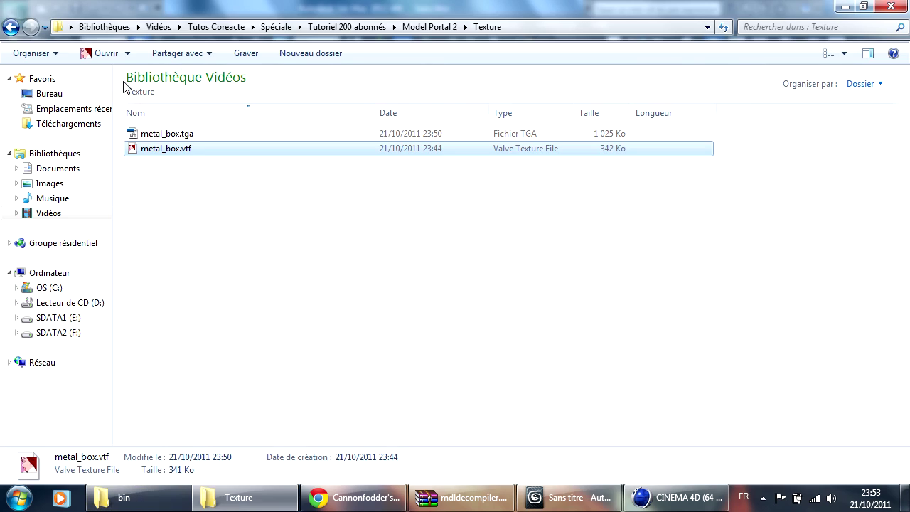
{"action": "left_click", "coordinate": [10, 27]}
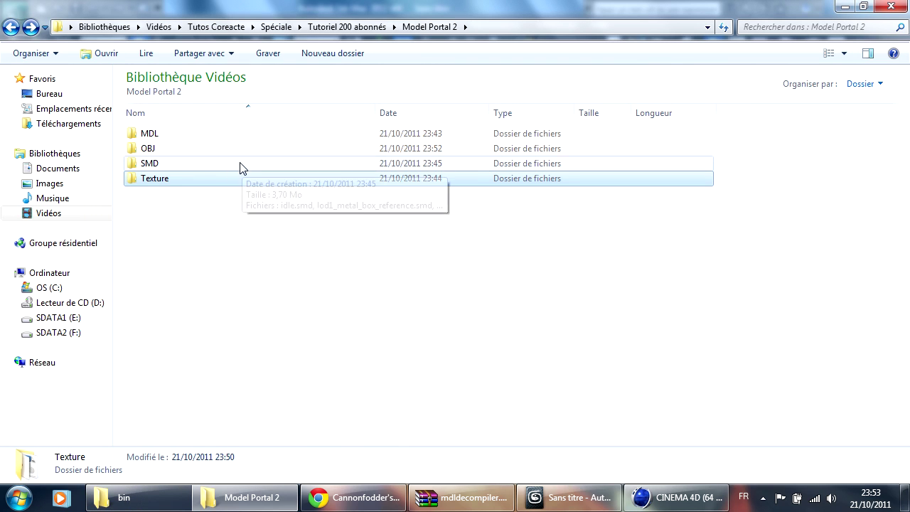
{"action": "double_click", "coordinate": [153, 149]}
{"action": "left_click_drag", "start_coordinate": [178, 169], "coordinate": [122, 116]}
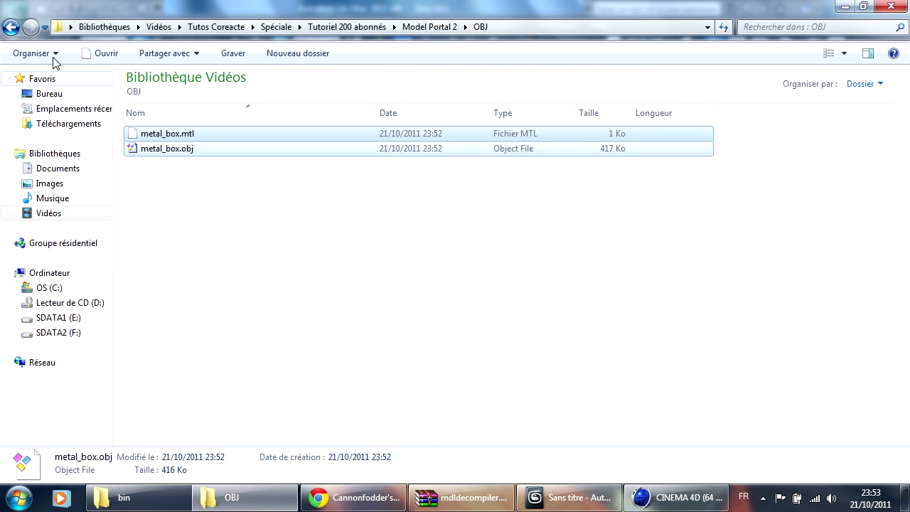
Try to delete the OBJ folder from Model Portal 2.
{"action": "left_click", "coordinate": [10, 27]}
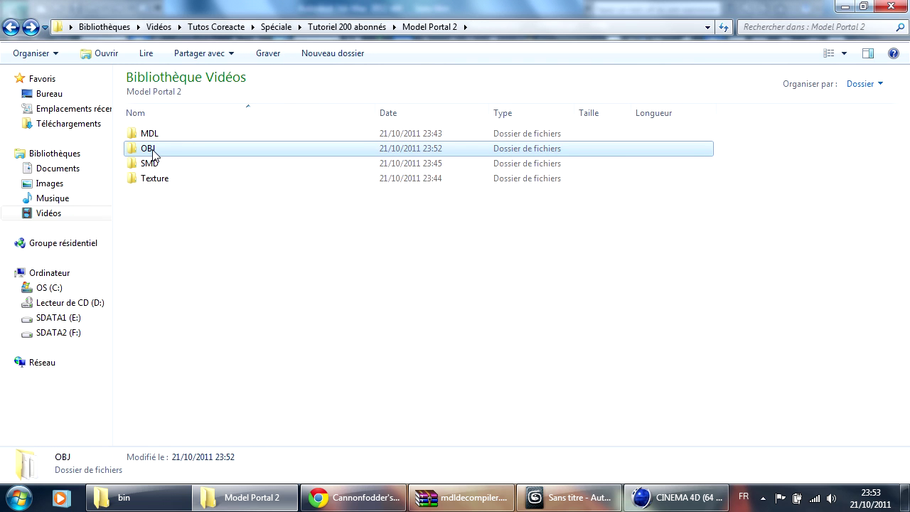
{"action": "key", "text": "Delete"}
{"action": "key", "text": "Return"}
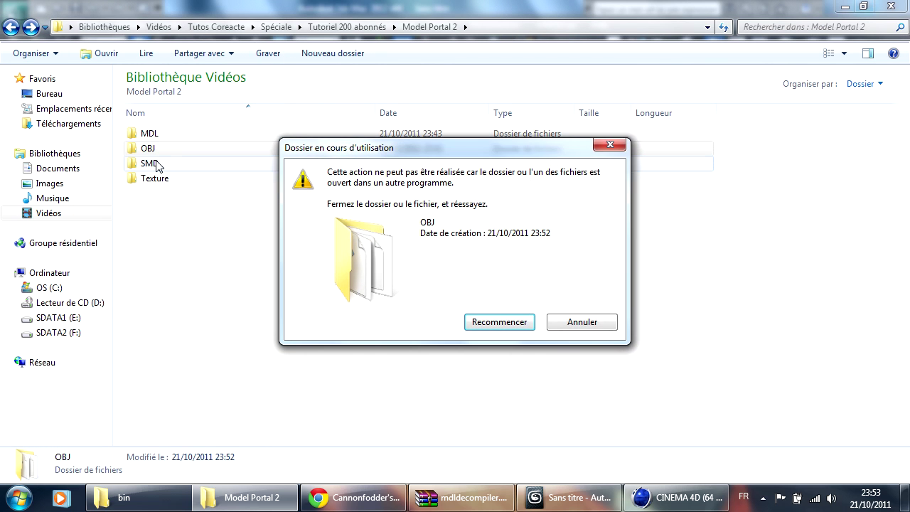
{"action": "left_click", "coordinate": [589, 325]}
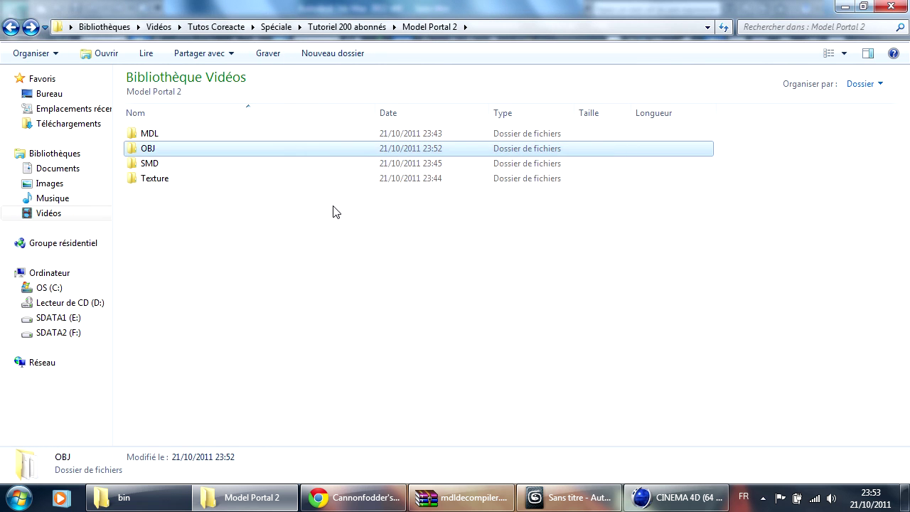
Look into the SMD folder, return to Model Portal 2 and delete the SMD folder.
{"action": "double_click", "coordinate": [151, 164]}
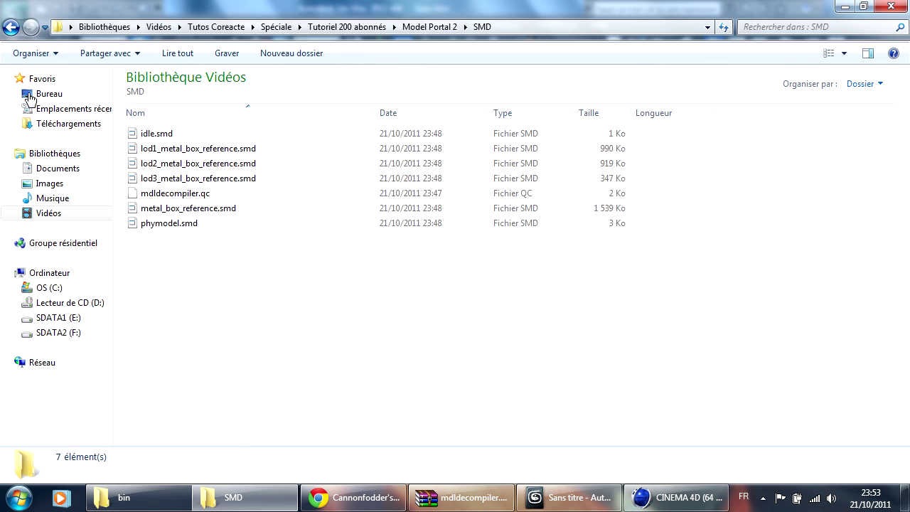
{"action": "left_click", "coordinate": [16, 32]}
{"action": "key", "text": "Delete"}
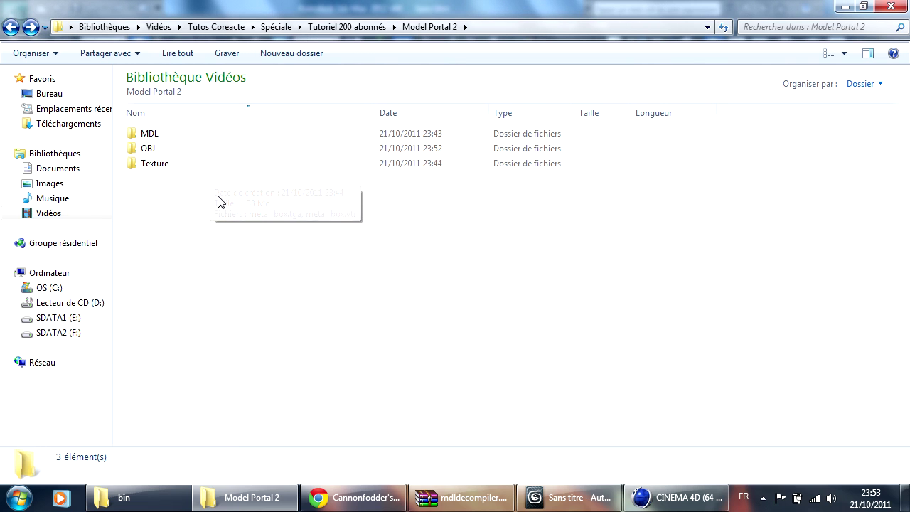
Try to delete the Texture folder from Model Portal 2.
{"action": "double_click", "coordinate": [163, 169]}
{"action": "key", "text": "Delete"}
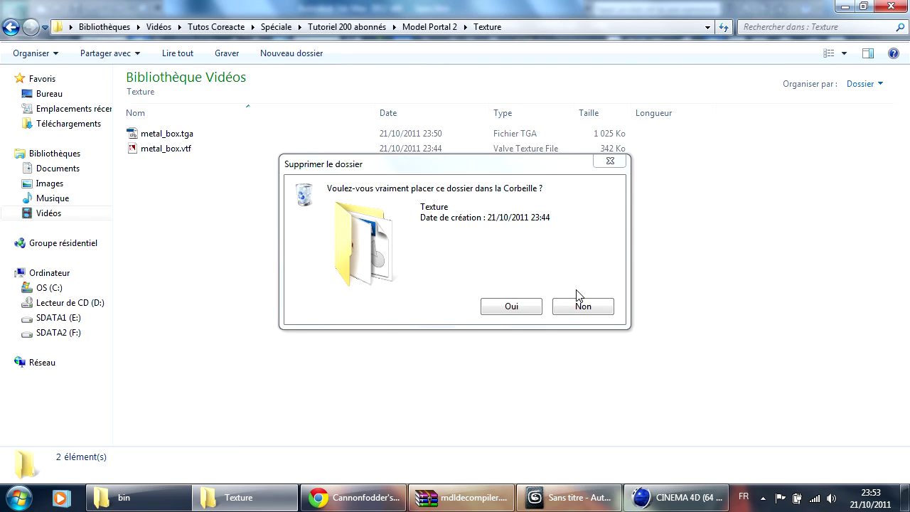
{"action": "left_click", "coordinate": [525, 309]}
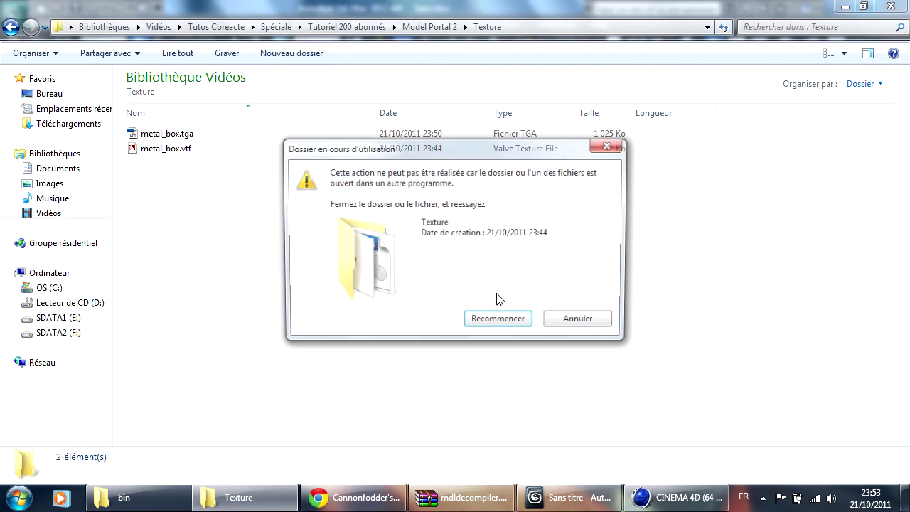
{"action": "left_click", "coordinate": [596, 324]}
{"action": "left_click", "coordinate": [8, 28]}
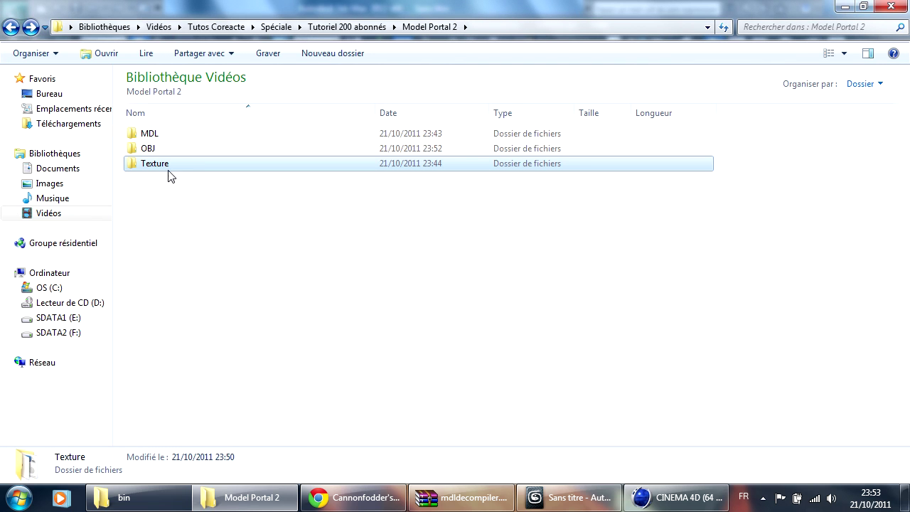
Create a folder named New inside Tutoriel 200 abonnés.
{"action": "left_click", "coordinate": [9, 28]}
{"action": "right_click", "coordinate": [186, 242]}
{"action": "mouse_move", "coordinate": [240, 223]}
{"action": "left_click", "coordinate": [418, 220]}
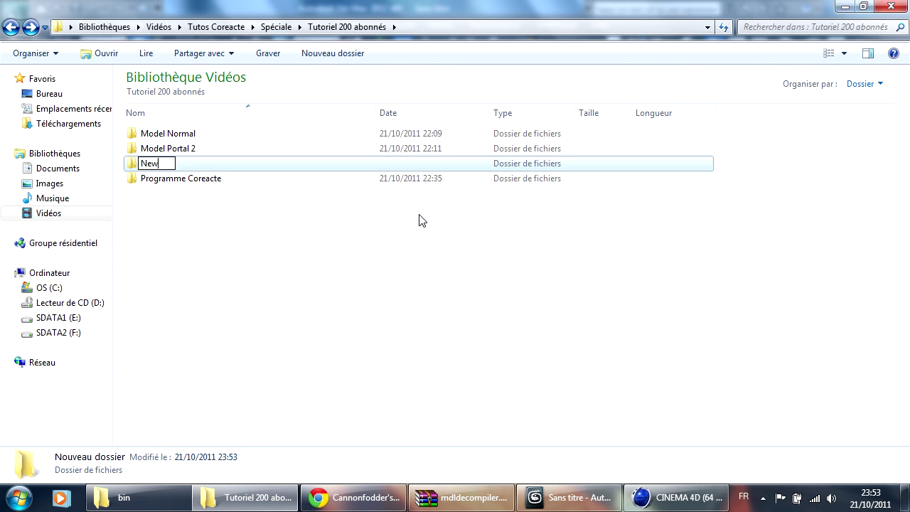
{"action": "key", "text": "Return"}
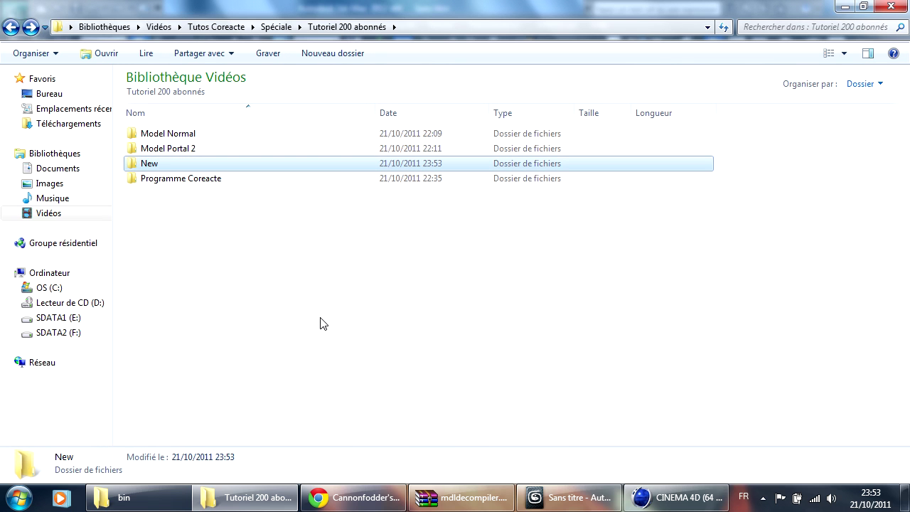
In the other explorer window, go to SteamApps > common > portal 2 > portal2.
{"action": "left_click", "coordinate": [141, 500]}
{"action": "left_click", "coordinate": [15, 29]}
{"action": "left_click", "coordinate": [12, 29]}
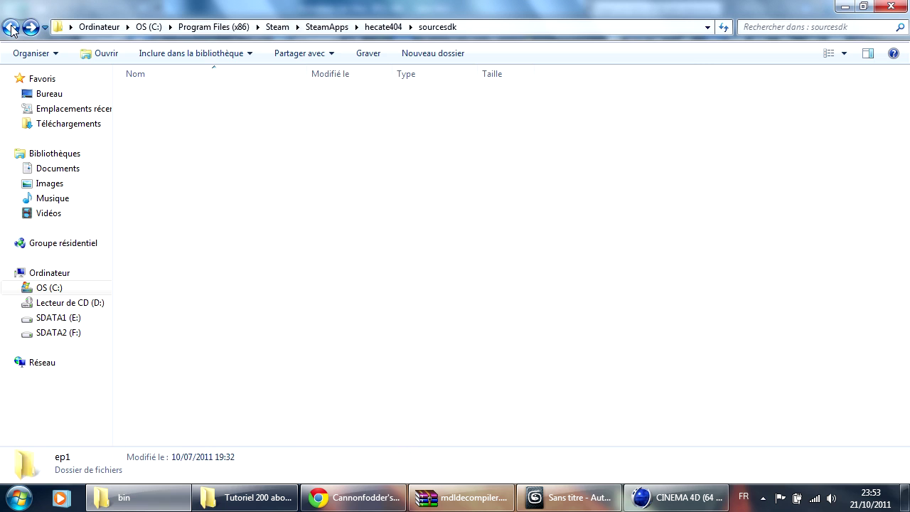
{"action": "left_click", "coordinate": [10, 29]}
{"action": "left_click", "coordinate": [10, 29]}
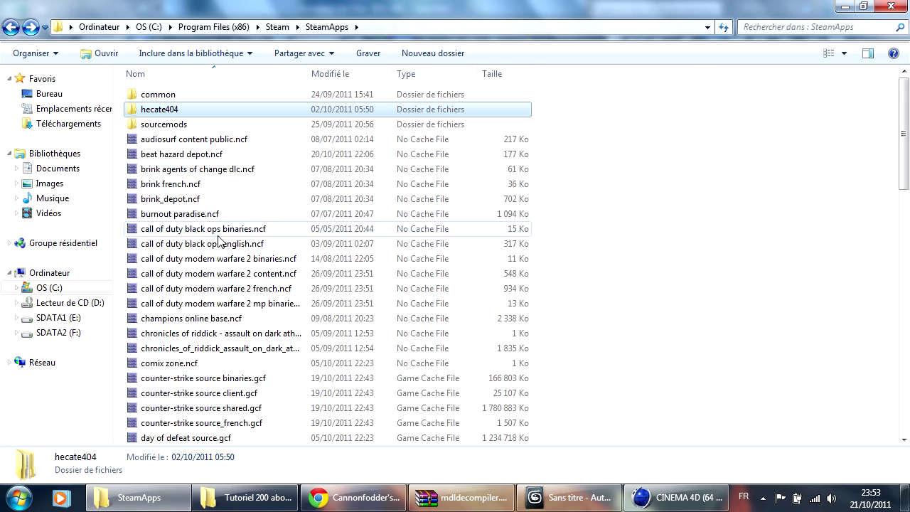
{"action": "left_click", "coordinate": [168, 99]}
{"action": "double_click", "coordinate": [168, 99]}
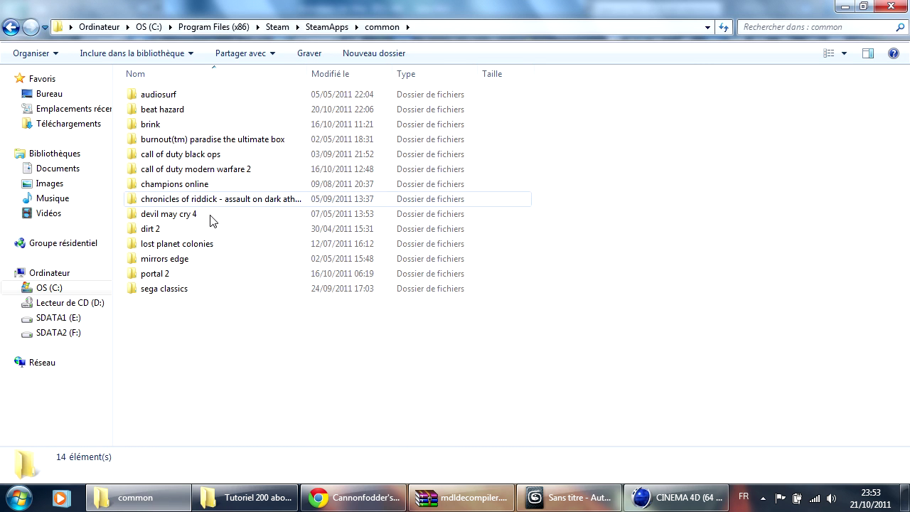
{"action": "double_click", "coordinate": [171, 272]}
{"action": "double_click", "coordinate": [160, 126]}
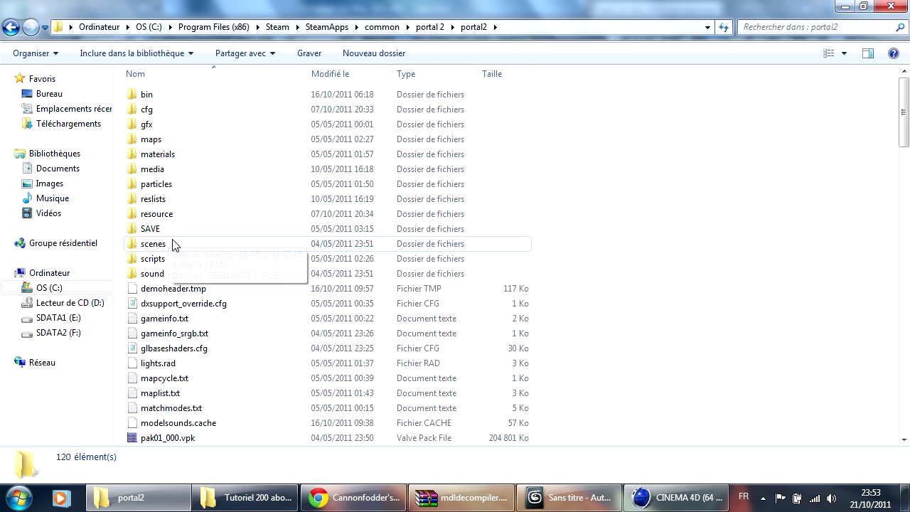
Open the pak01_dir.vpk package in GCFScape.
{"action": "left_click_drag", "start_coordinate": [904, 113], "coordinate": [904, 398]}
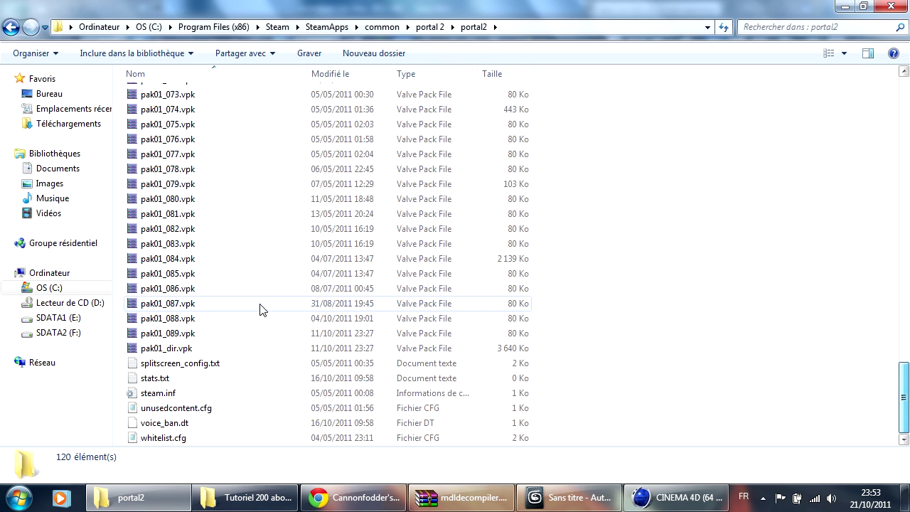
{"action": "left_click", "coordinate": [171, 348]}
{"action": "key", "text": "Return"}
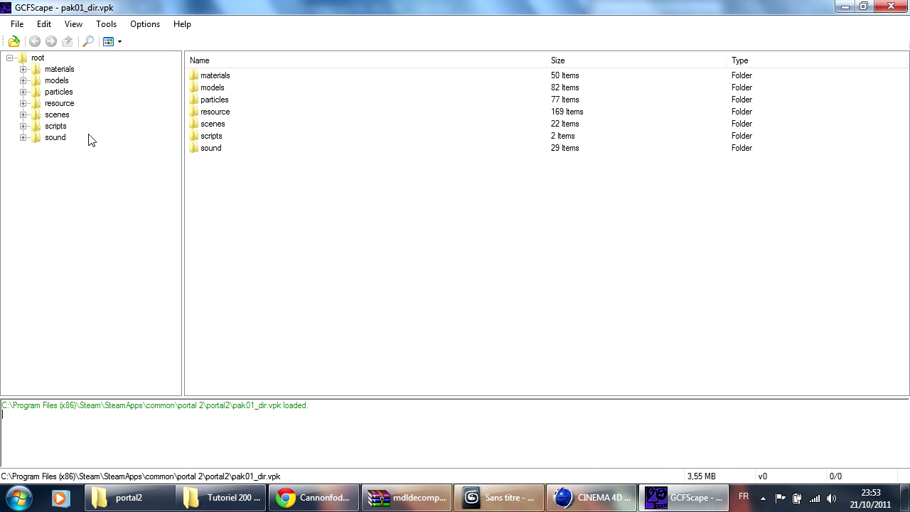
Open models > props in the package and locate the metal_box model files.
{"action": "double_click", "coordinate": [51, 83]}
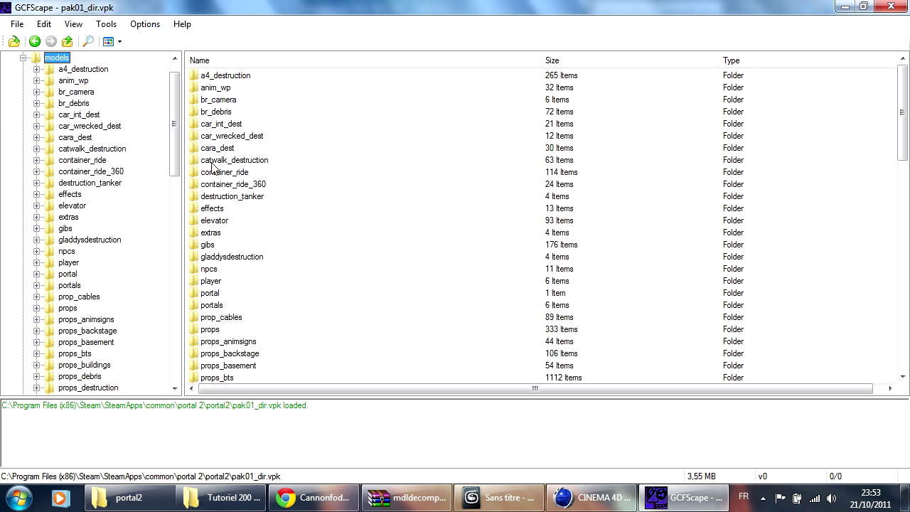
{"action": "key", "text": "BackSpace"}
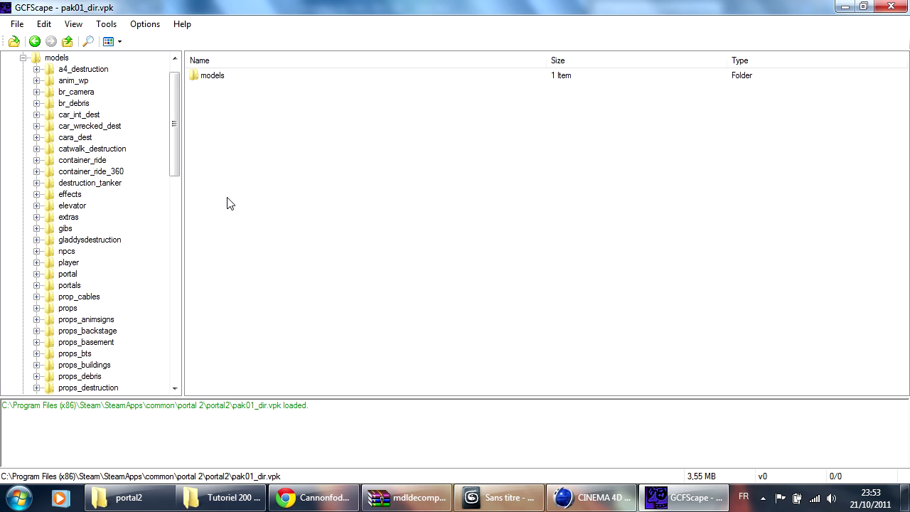
{"action": "left_click", "coordinate": [32, 42]}
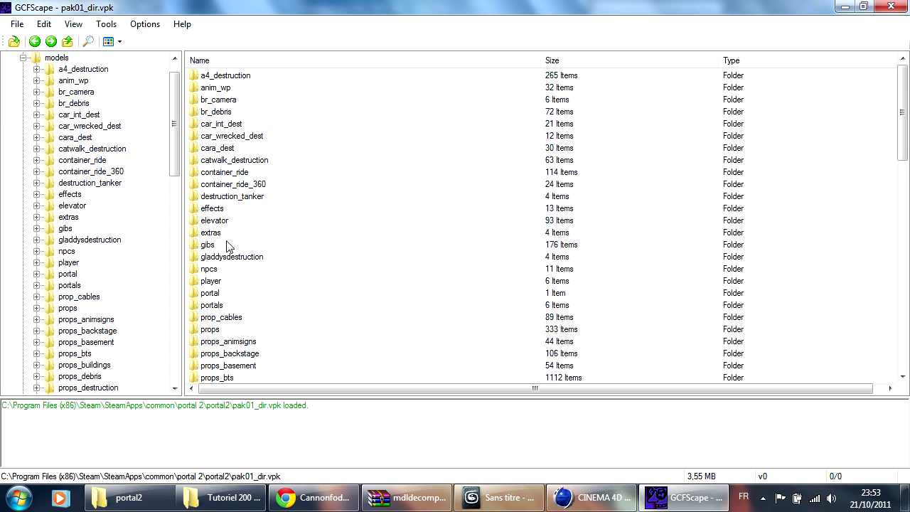
{"action": "double_click", "coordinate": [212, 330]}
{"action": "scroll", "coordinate": [238, 319], "scroll_direction": "down", "scroll_amount": 20}
{"action": "scroll", "coordinate": [302, 213], "scroll_direction": "down", "scroll_amount": 20}
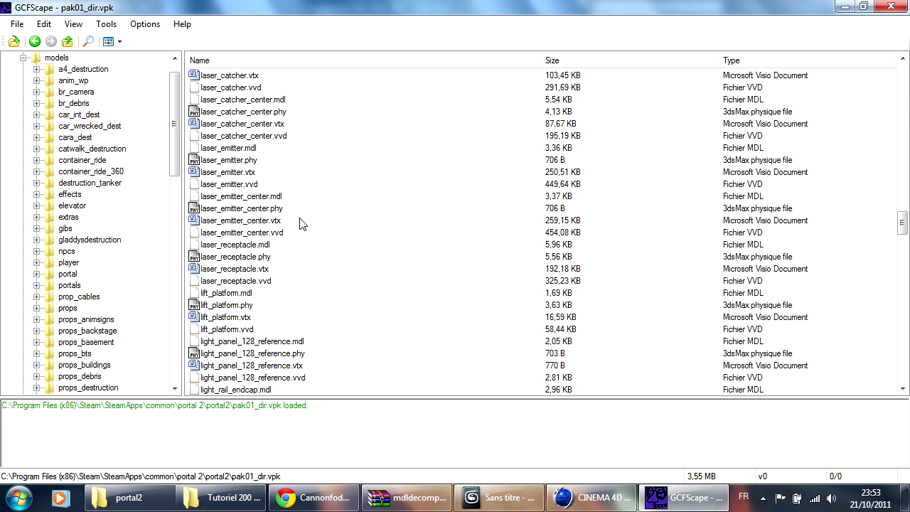
{"action": "scroll", "coordinate": [271, 210], "scroll_direction": "up", "scroll_amount": 2}
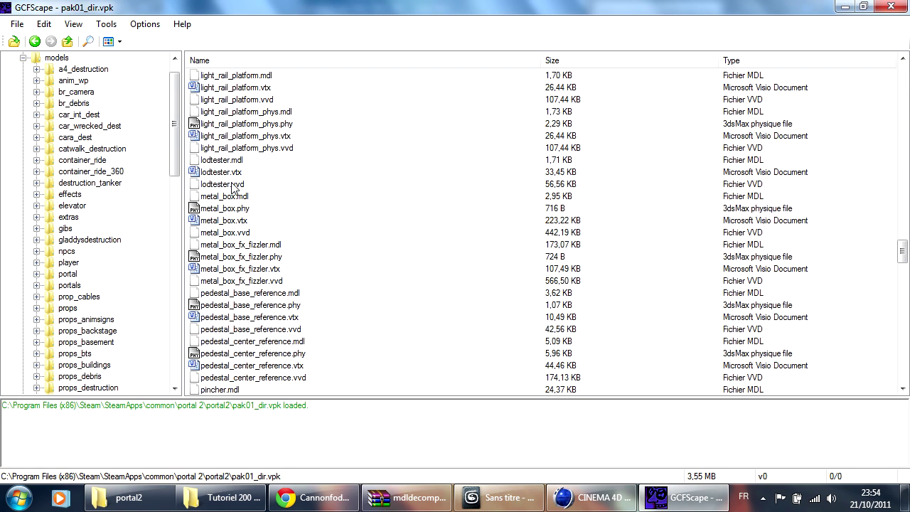
Extract metal_box.mdl, .phy, .vtx and .vvd into a new MDL folder created inside Tutoriel 200 abonnés > New.
{"action": "left_click", "coordinate": [245, 236], "text": "shift"}
{"action": "right_click", "coordinate": [230, 213]}
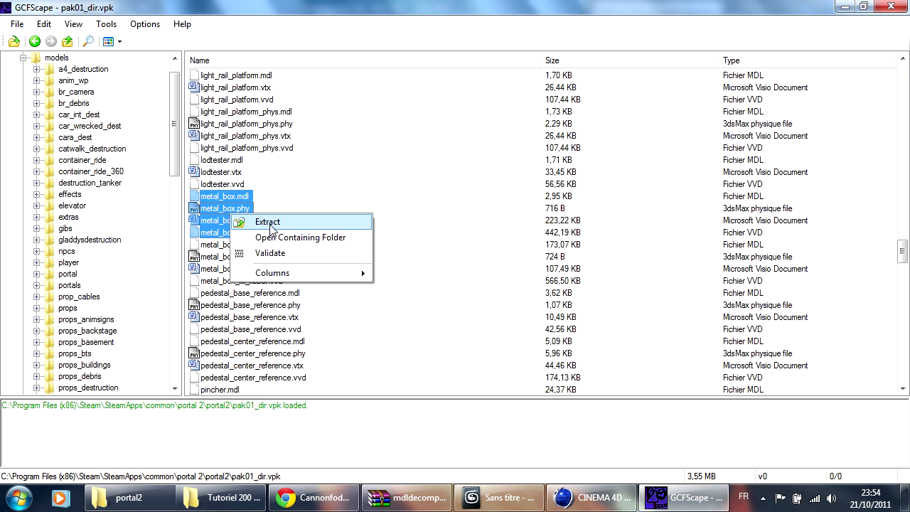
{"action": "left_click", "coordinate": [264, 220]}
{"action": "double_click", "coordinate": [384, 237]}
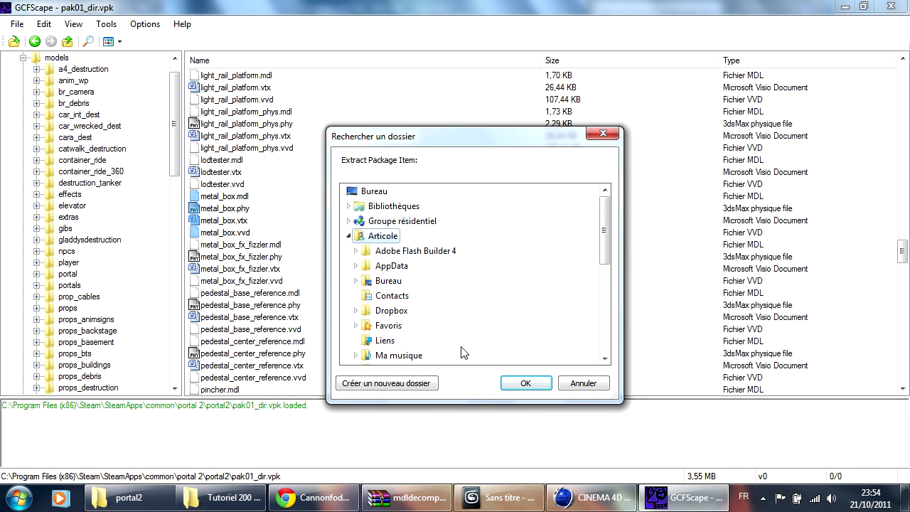
{"action": "scroll", "coordinate": [401, 267], "scroll_direction": "down", "scroll_amount": 4}
{"action": "left_click", "coordinate": [396, 221]}
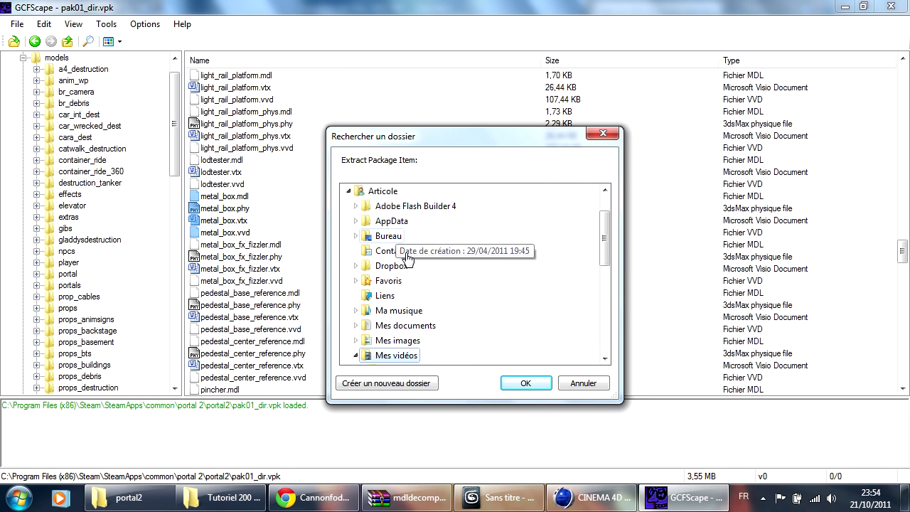
{"action": "left_click", "coordinate": [410, 251]}
{"action": "scroll", "coordinate": [401, 306], "scroll_direction": "down", "scroll_amount": 3}
{"action": "left_click", "coordinate": [404, 281]}
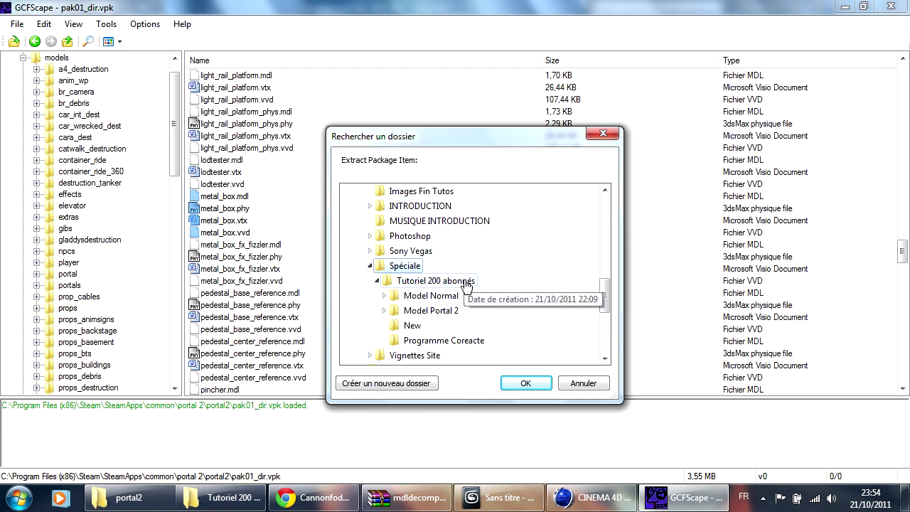
{"action": "left_click", "coordinate": [413, 325]}
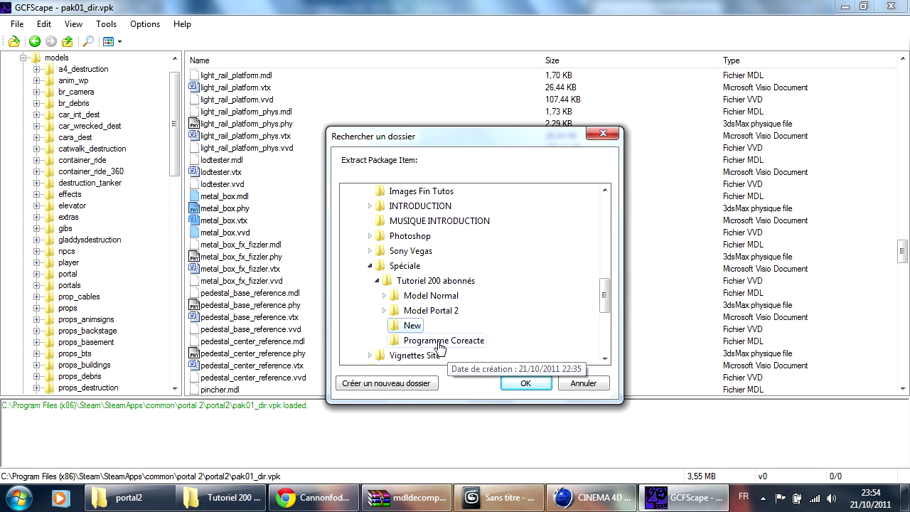
{"action": "left_click", "coordinate": [389, 384]}
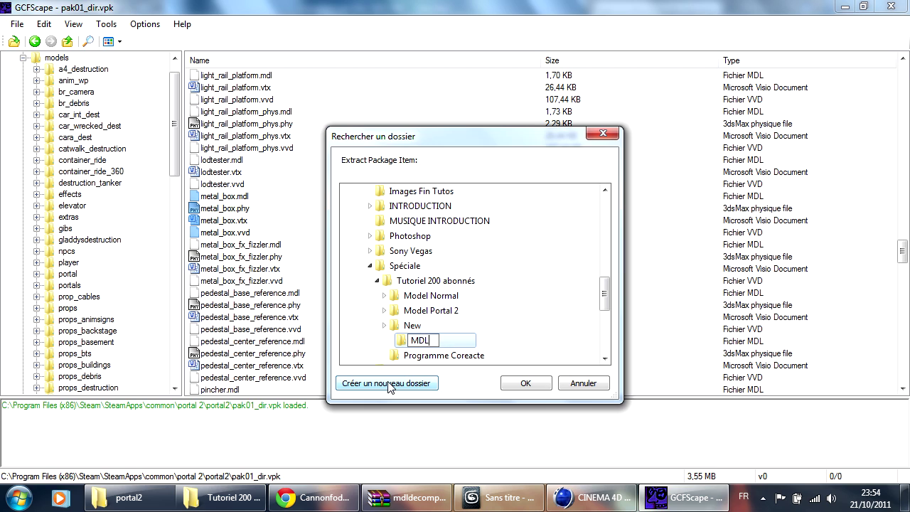
{"action": "left_click", "coordinate": [526, 383]}
Open materials > models > props in the package and start extracting metal_box.vtf.
{"action": "left_click", "coordinate": [34, 42]}
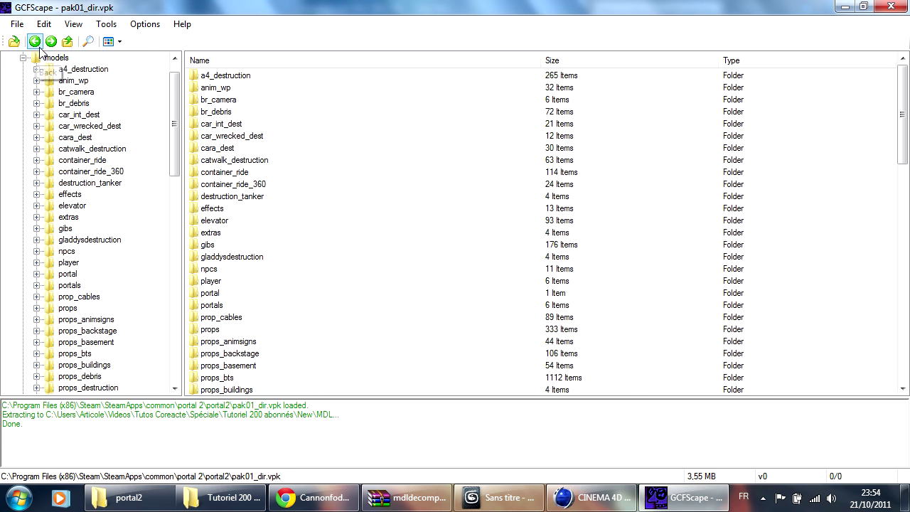
{"action": "left_click", "coordinate": [23, 58]}
{"action": "double_click", "coordinate": [63, 69]}
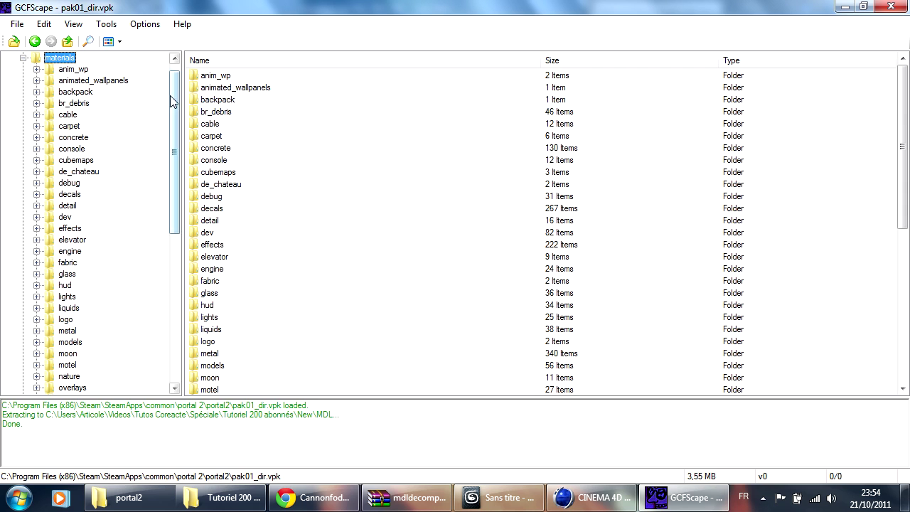
{"action": "double_click", "coordinate": [212, 365]}
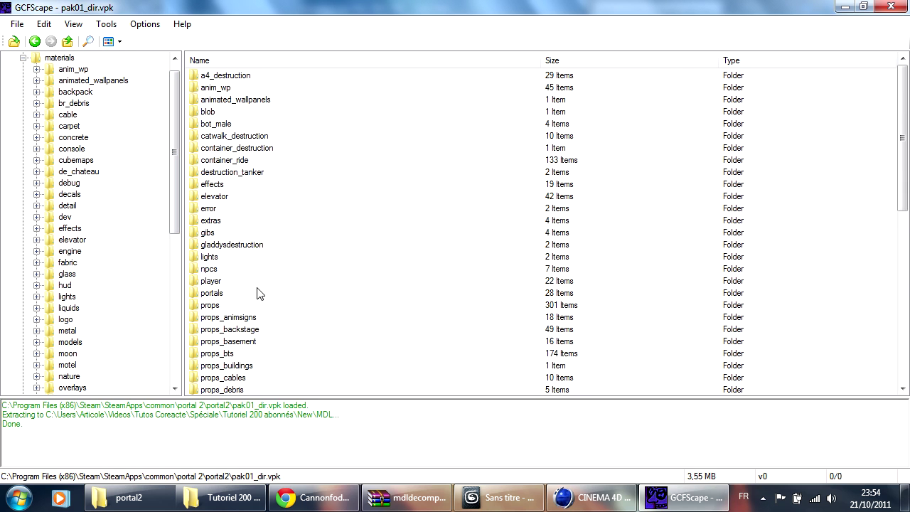
{"action": "scroll", "coordinate": [224, 206], "scroll_direction": "down", "scroll_amount": 4}
{"action": "double_click", "coordinate": [217, 165]}
{"action": "scroll", "coordinate": [334, 189], "scroll_direction": "down", "scroll_amount": 20}
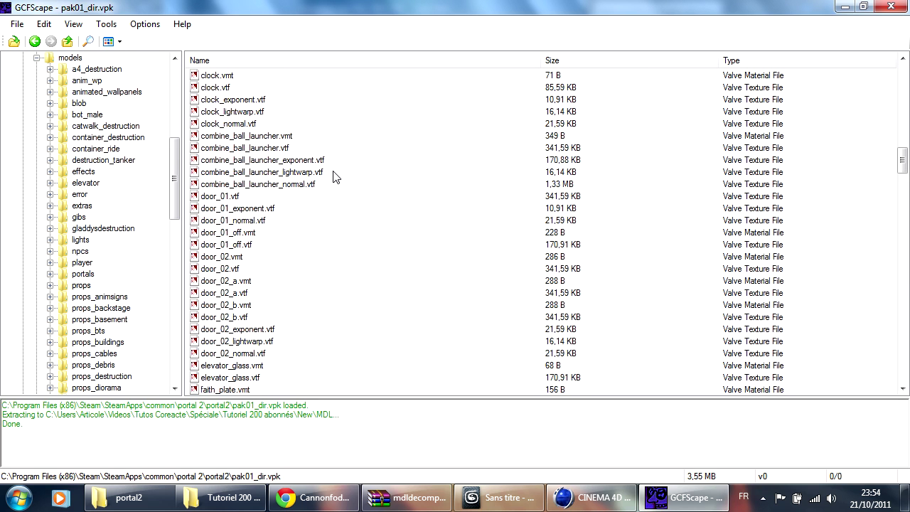
{"action": "scroll", "coordinate": [339, 178], "scroll_direction": "down", "scroll_amount": 4}
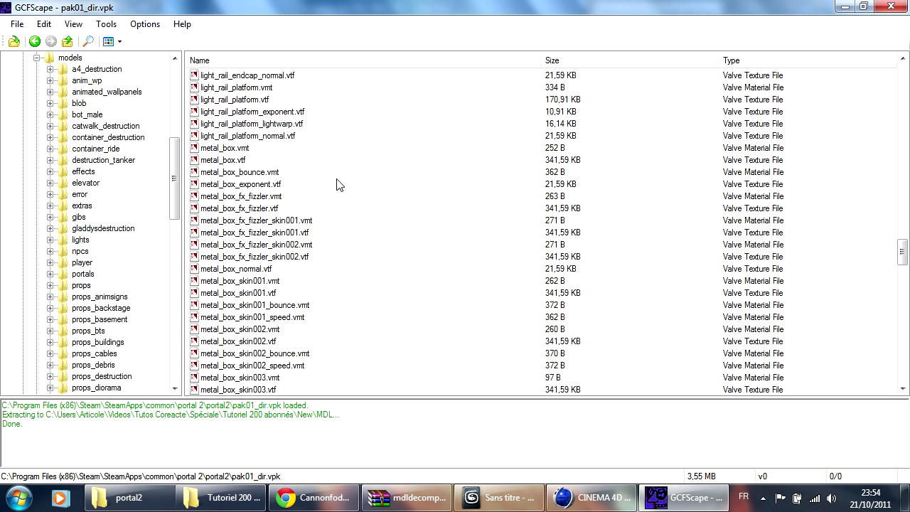
{"action": "right_click", "coordinate": [241, 164]}
{"action": "left_click", "coordinate": [264, 171]}
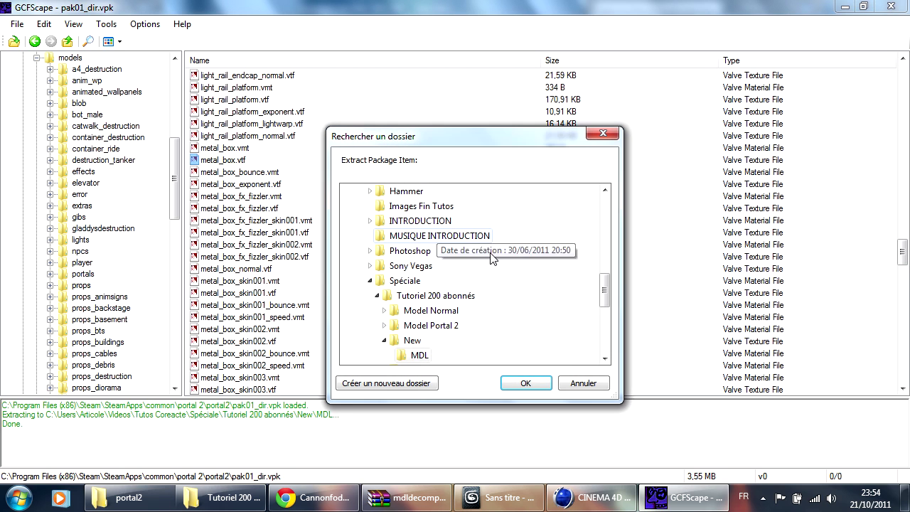
{"action": "left_click", "coordinate": [405, 383]}
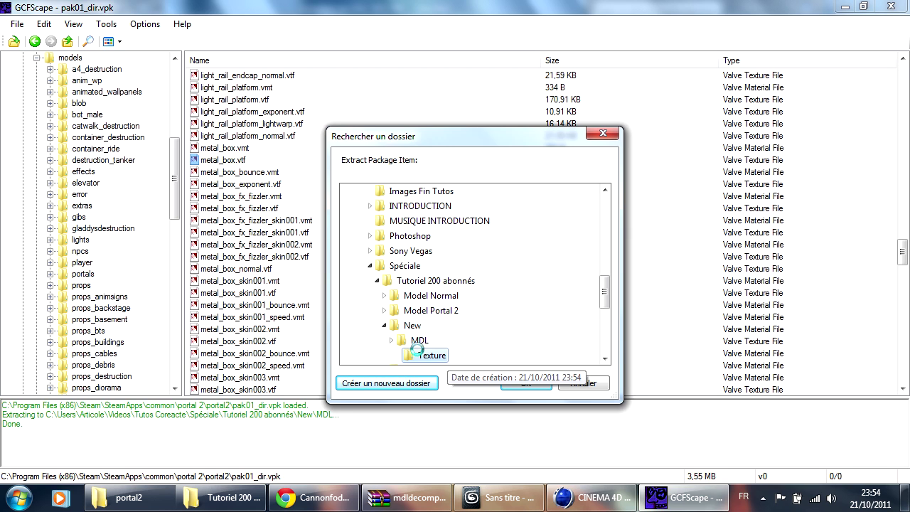
{"action": "key", "text": "Delete"}
{"action": "key", "text": "Return"}
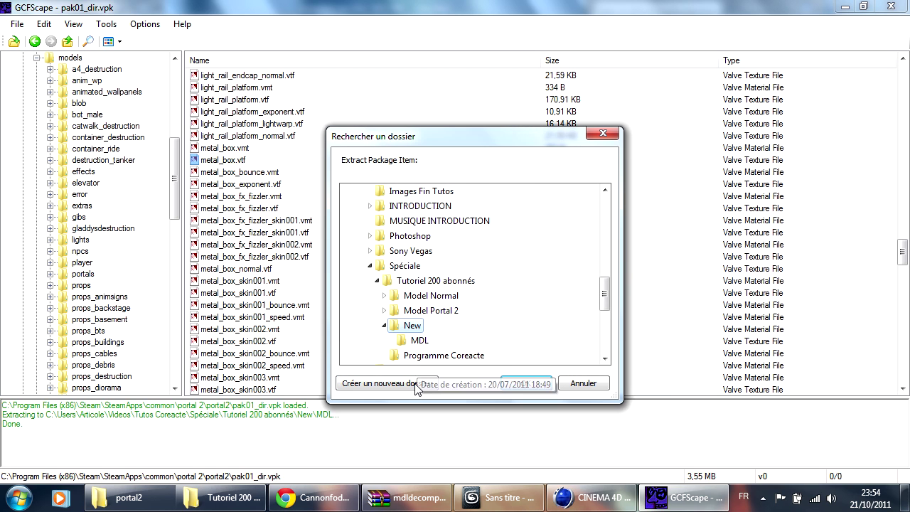
Create a Texture folder directly inside New and run the extraction of metal_box.vtf.
{"action": "left_click", "coordinate": [416, 388]}
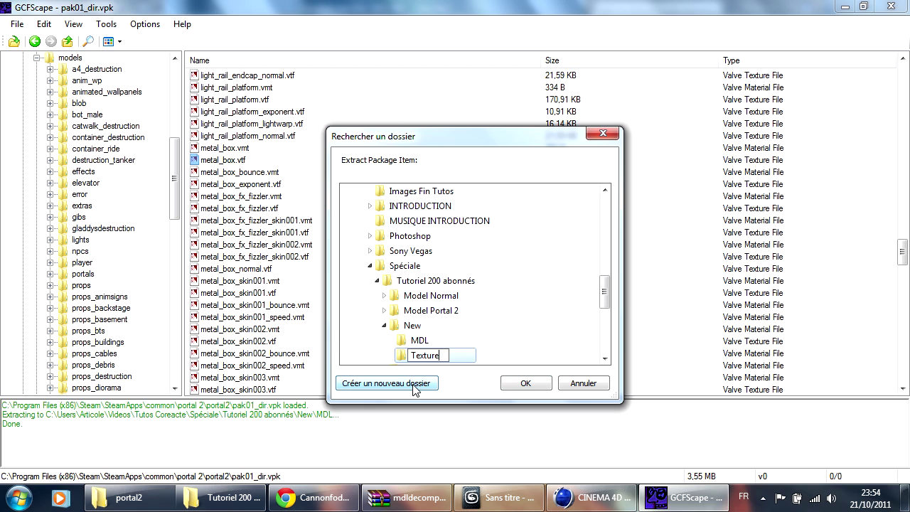
{"action": "left_click", "coordinate": [514, 382]}
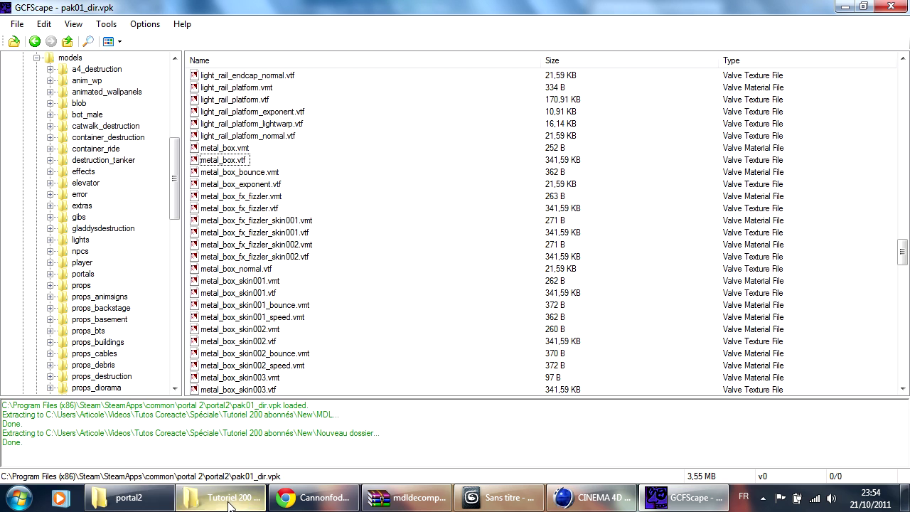
Switch to the file explorer and check the Texture folder inside Tutoriel 200 abonnés > New.
{"action": "left_click", "coordinate": [151, 503]}
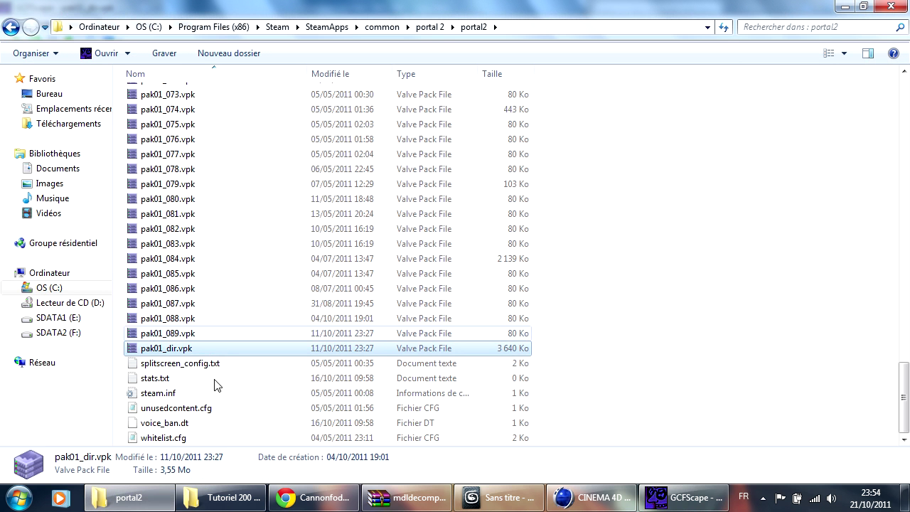
{"action": "left_click", "coordinate": [220, 497]}
{"action": "left_click", "coordinate": [162, 178]}
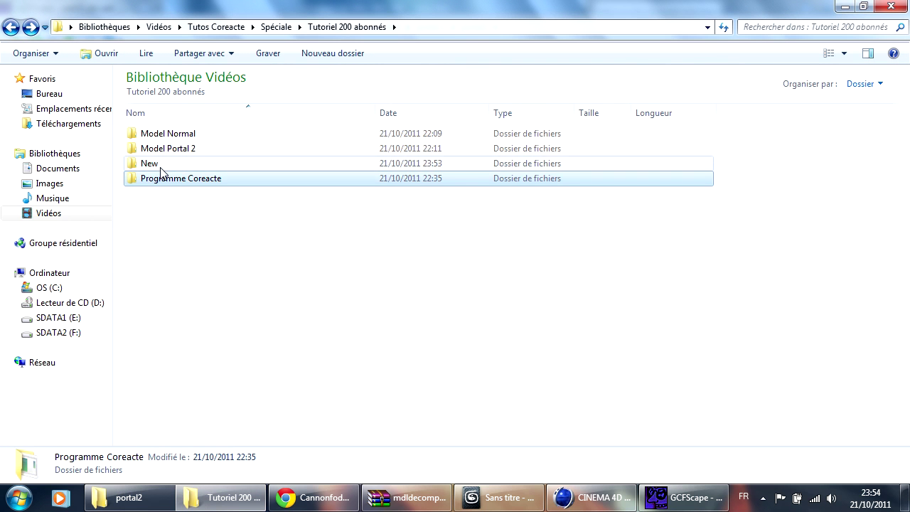
{"action": "double_click", "coordinate": [164, 165]}
{"action": "double_click", "coordinate": [158, 165]}
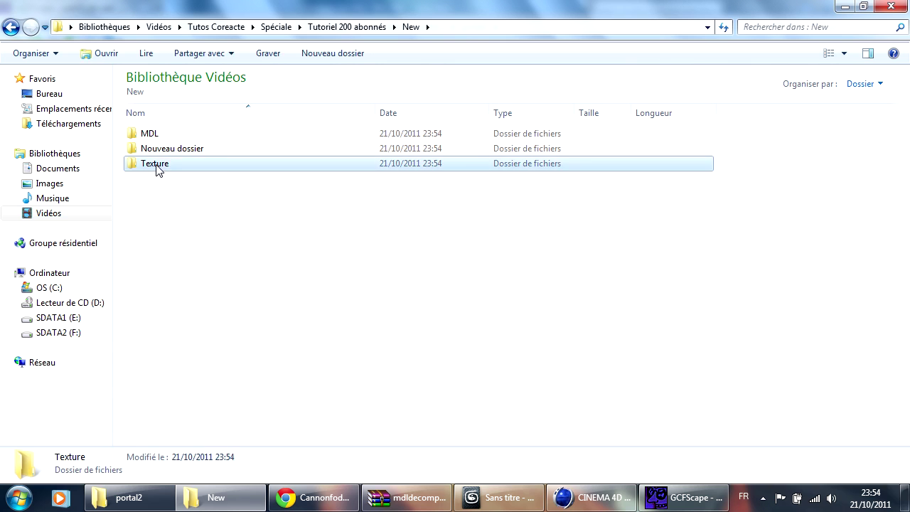
Move metal_box.vtf out of Nouveau dossier into the Texture folder inside New.
{"action": "double_click", "coordinate": [204, 151]}
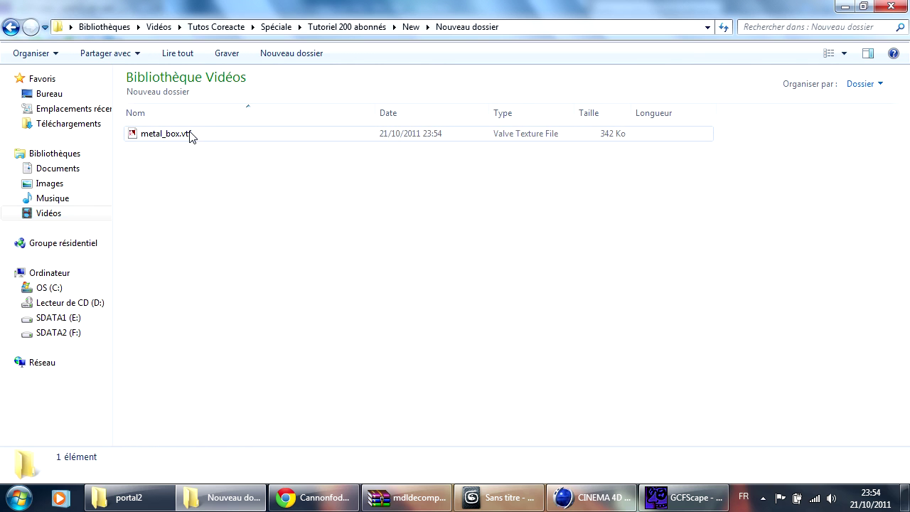
{"action": "left_click", "coordinate": [189, 135]}
{"action": "key", "text": "BackSpace"}
{"action": "double_click", "coordinate": [179, 165]}
{"action": "key", "text": "ctrl+v"}
{"action": "left_click", "coordinate": [17, 30]}
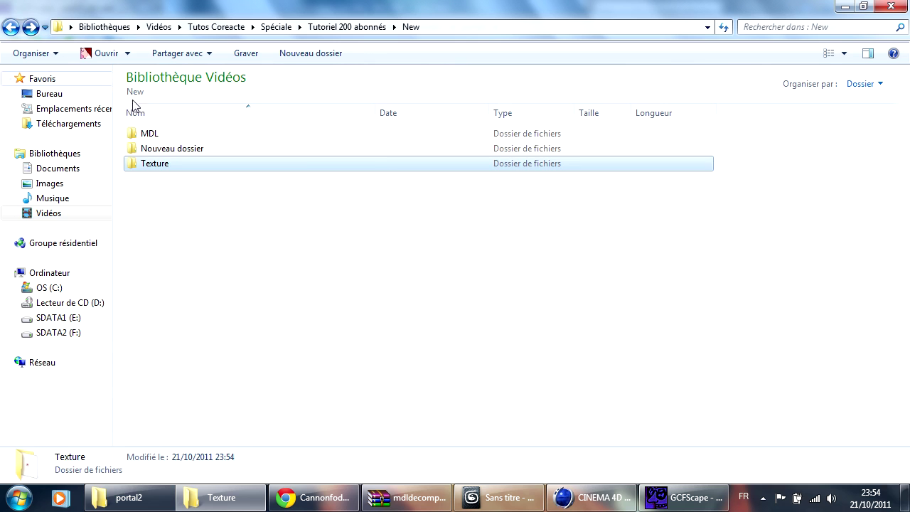
Delete the leftover Nouveau dossier folder from New.
{"action": "left_click", "coordinate": [169, 151]}
{"action": "key", "text": "Delete"}
{"action": "key", "text": "Return"}
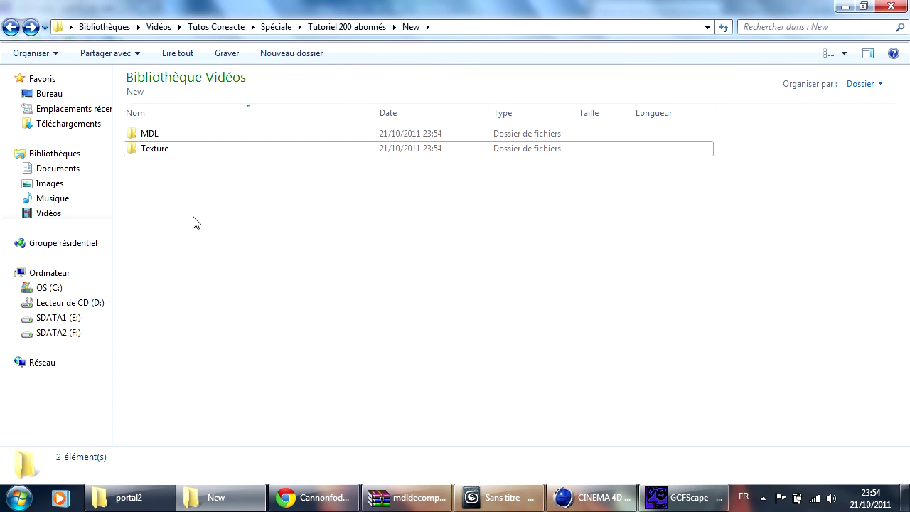
Check the extracted metal_box files inside the MDL folder and return to New.
{"action": "left_click", "coordinate": [152, 135]}
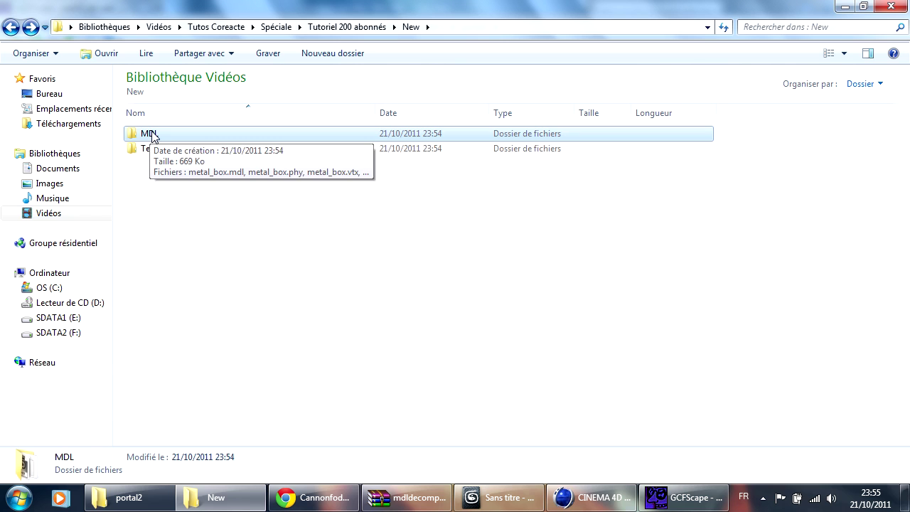
{"action": "double_click", "coordinate": [153, 138]}
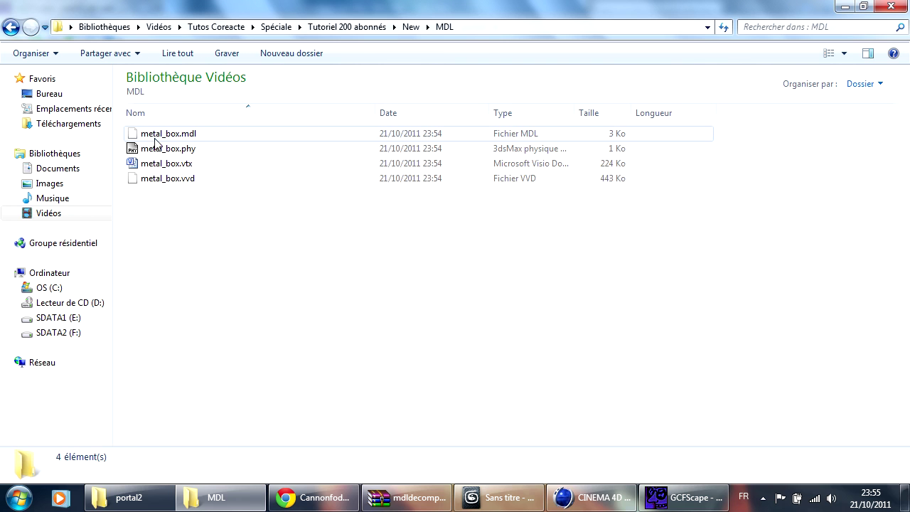
{"action": "left_click", "coordinate": [11, 29]}
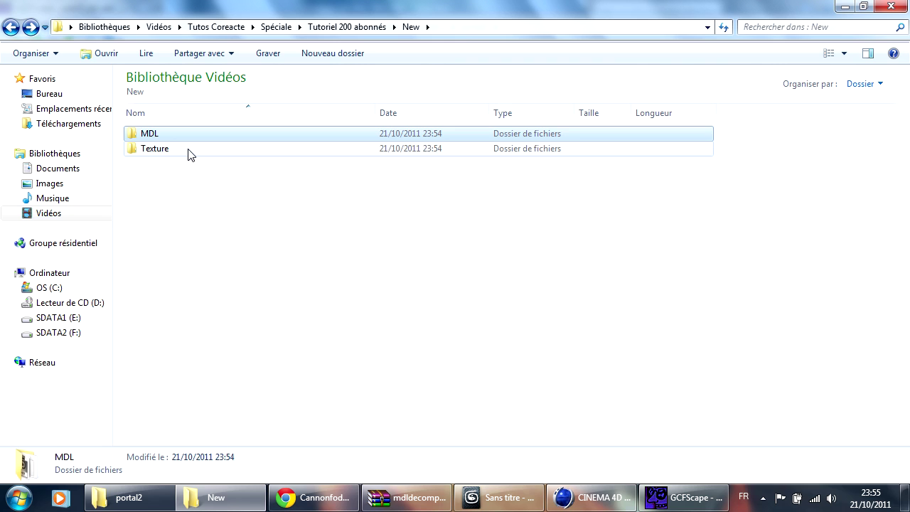
Launch Coreacte VTF Converter and MDL Fix.exe from the Programme Coreacte folder and select Version 7.4 as the target version.
{"action": "left_click", "coordinate": [12, 28]}
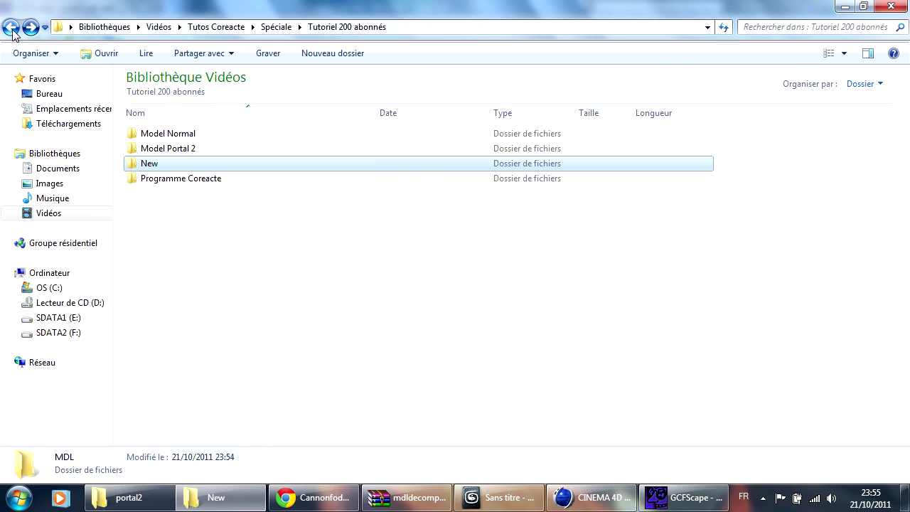
{"action": "double_click", "coordinate": [206, 183]}
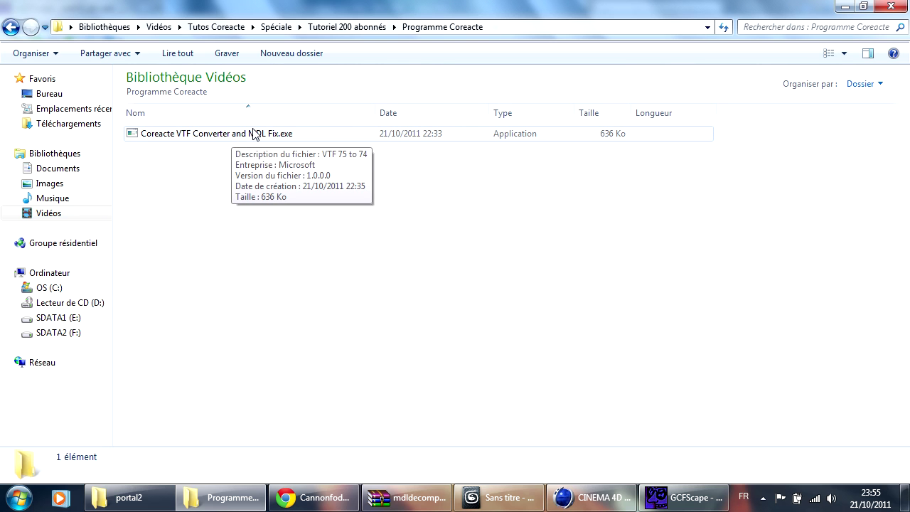
{"action": "double_click", "coordinate": [210, 138]}
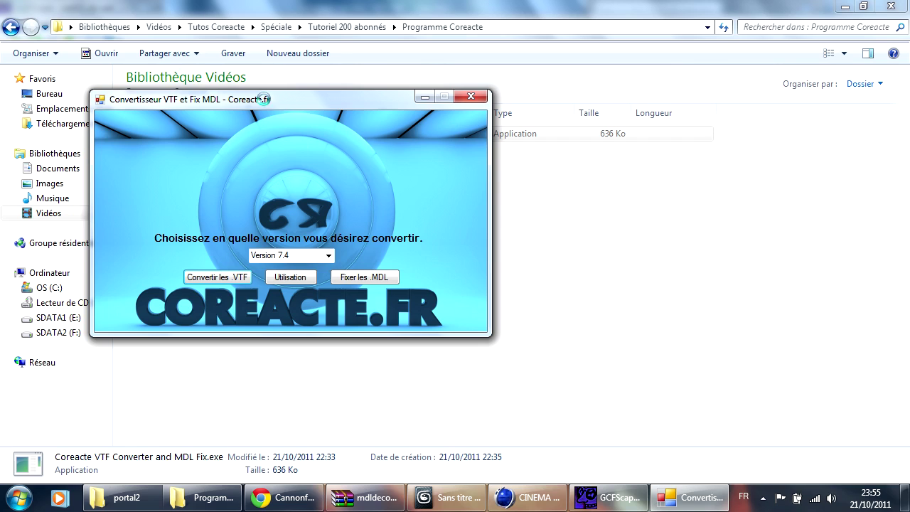
{"action": "left_click_drag", "start_coordinate": [296, 102], "coordinate": [442, 149]}
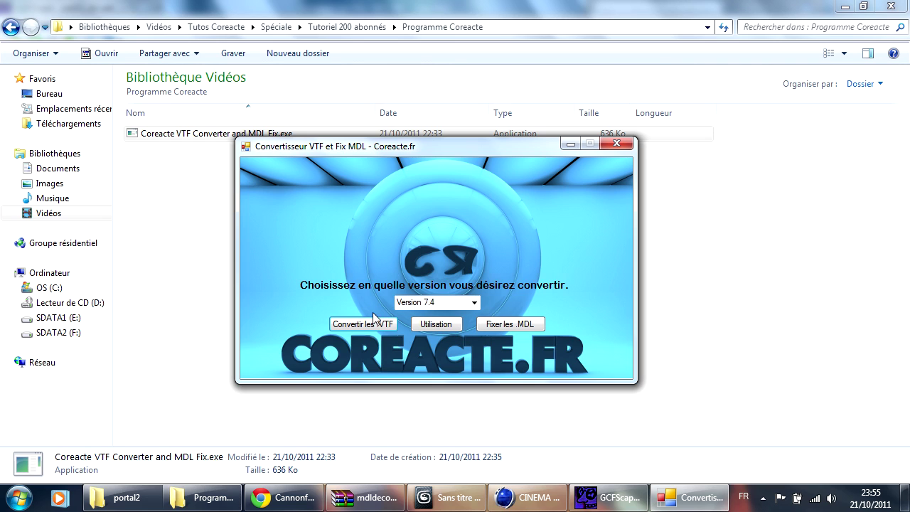
{"action": "left_click", "coordinate": [475, 303]}
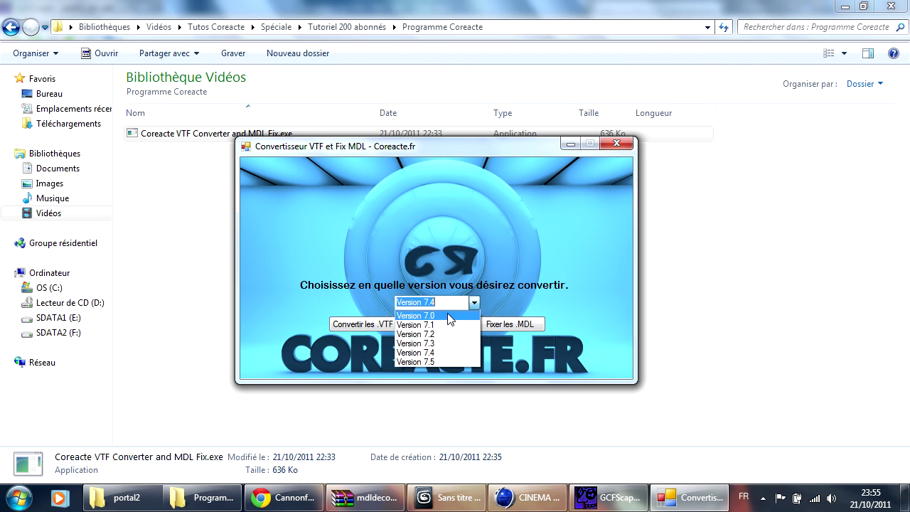
{"action": "left_click", "coordinate": [413, 354]}
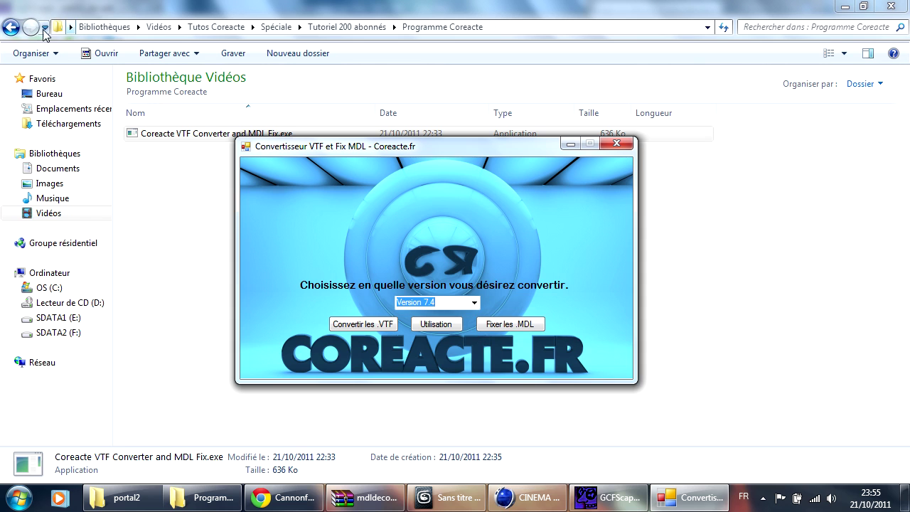
Try to open metal_box.vtf from New > Texture in VTFEdit, then close VTFEdit.
{"action": "left_click", "coordinate": [10, 27]}
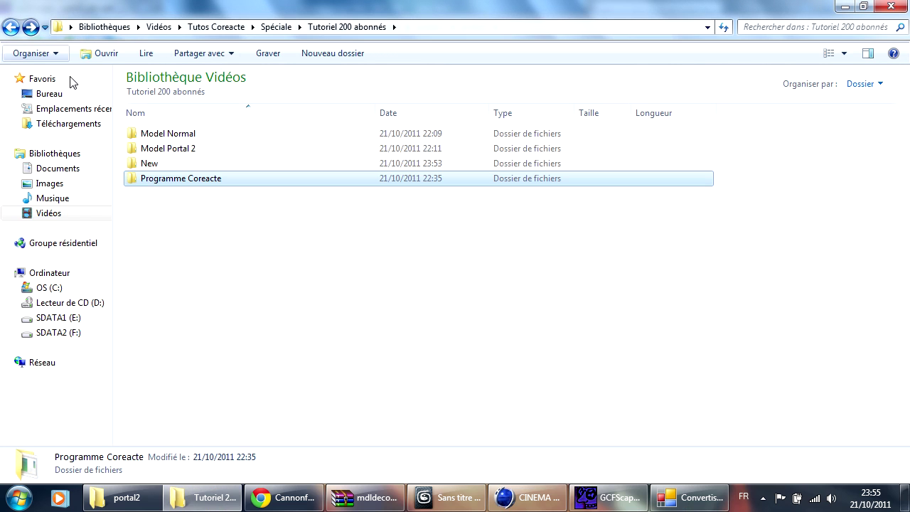
{"action": "double_click", "coordinate": [158, 163]}
{"action": "double_click", "coordinate": [162, 148]}
{"action": "double_click", "coordinate": [164, 135]}
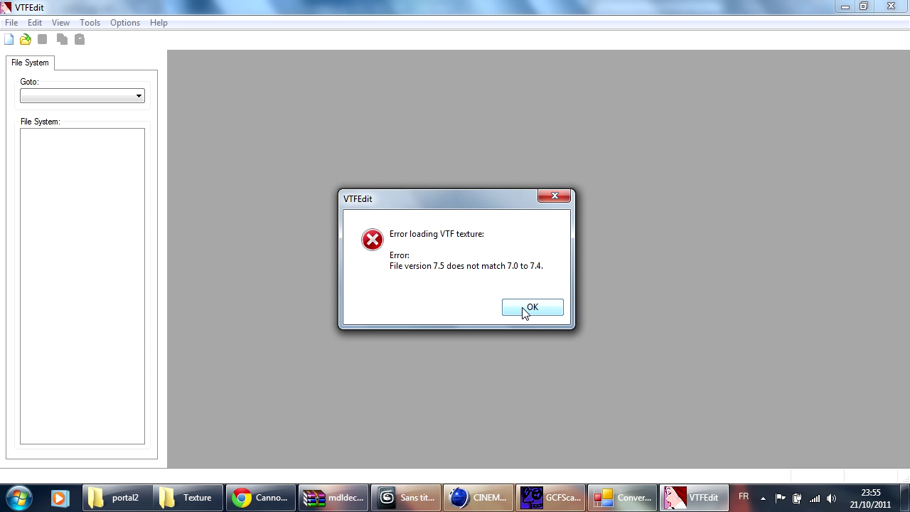
{"action": "left_click", "coordinate": [532, 307]}
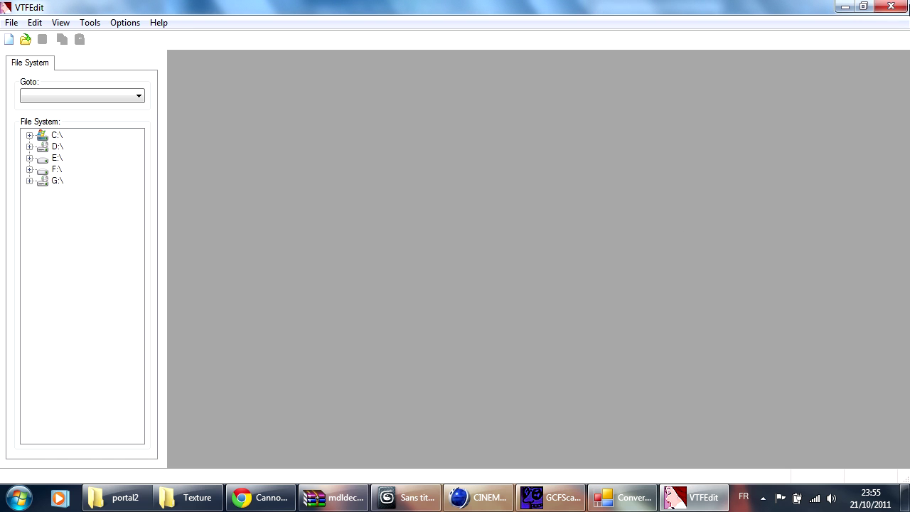
{"action": "left_click", "coordinate": [891, 7]}
Close the converter and copy Coreacte VTF Converter and MDL Fix.exe from Programme Coreacte into New > Texture.
{"action": "left_click", "coordinate": [690, 497]}
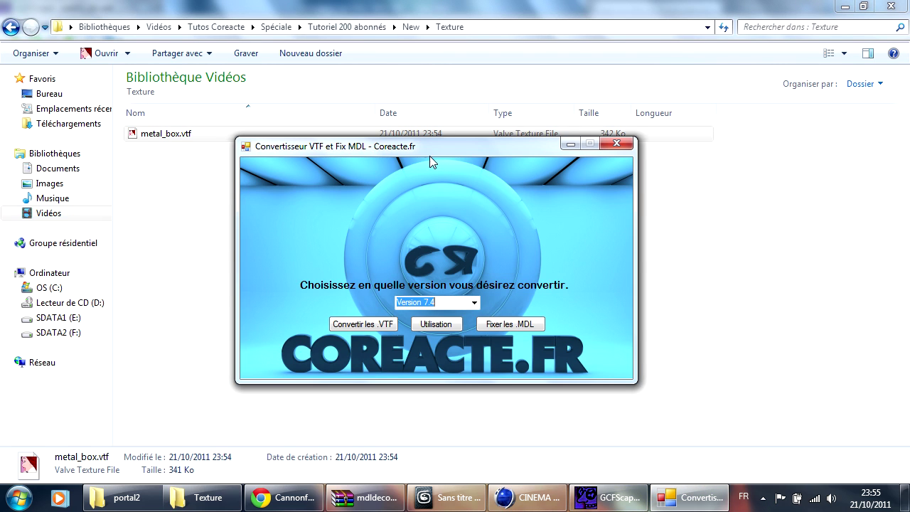
{"action": "left_click_drag", "start_coordinate": [429, 156], "coordinate": [427, 179]}
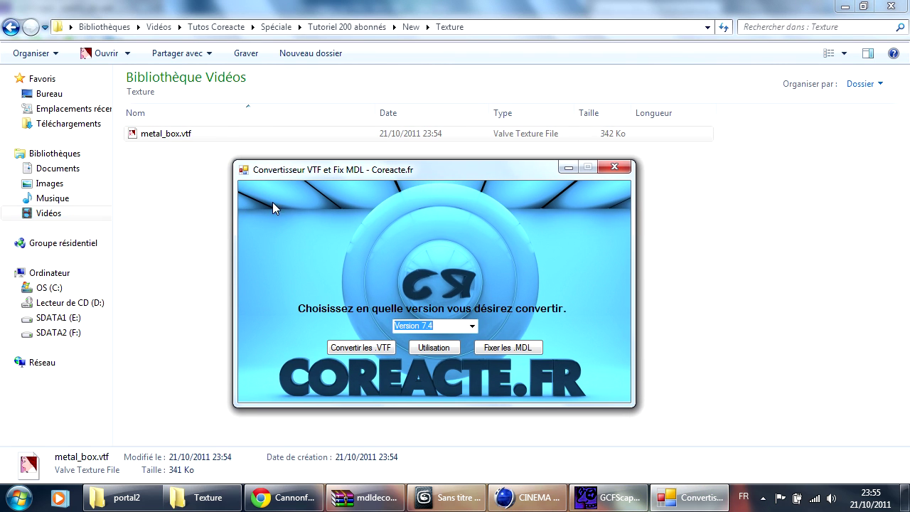
{"action": "left_click", "coordinate": [616, 167]}
{"action": "left_click", "coordinate": [10, 27]}
{"action": "left_click", "coordinate": [11, 27]}
{"action": "double_click", "coordinate": [174, 179]}
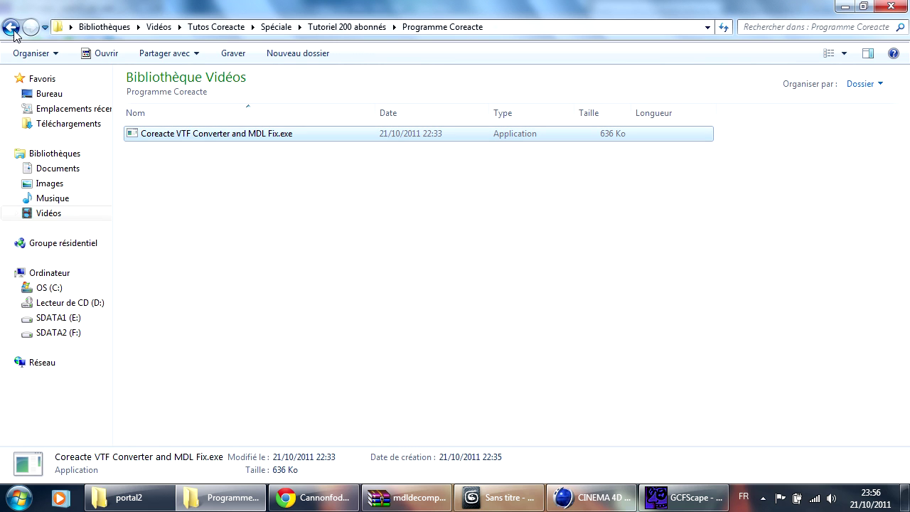
{"action": "left_click", "coordinate": [11, 27]}
{"action": "double_click", "coordinate": [152, 162]}
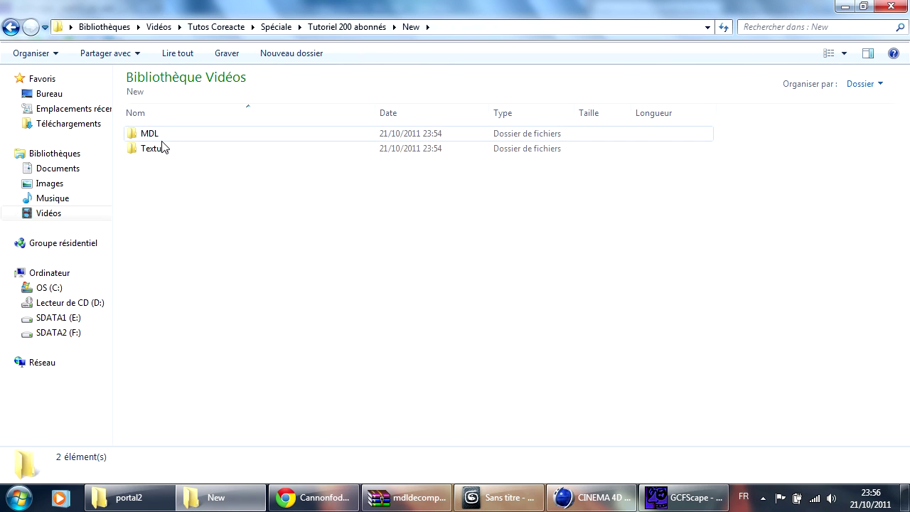
{"action": "double_click", "coordinate": [162, 147]}
{"action": "key", "text": "ctrl+v"}
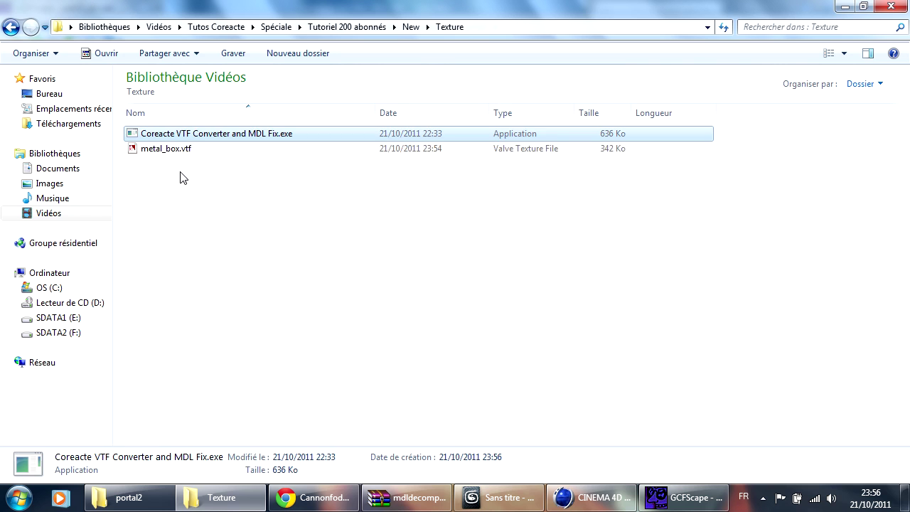
Launch the converter copy in the Texture folder and convert metal_box.vtf to Version 7.4.
{"action": "double_click", "coordinate": [223, 135]}
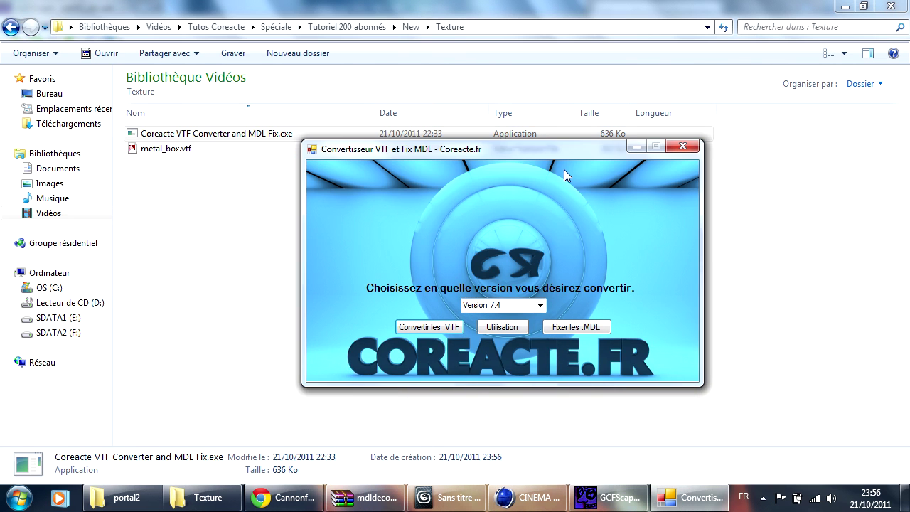
{"action": "left_click", "coordinate": [543, 325]}
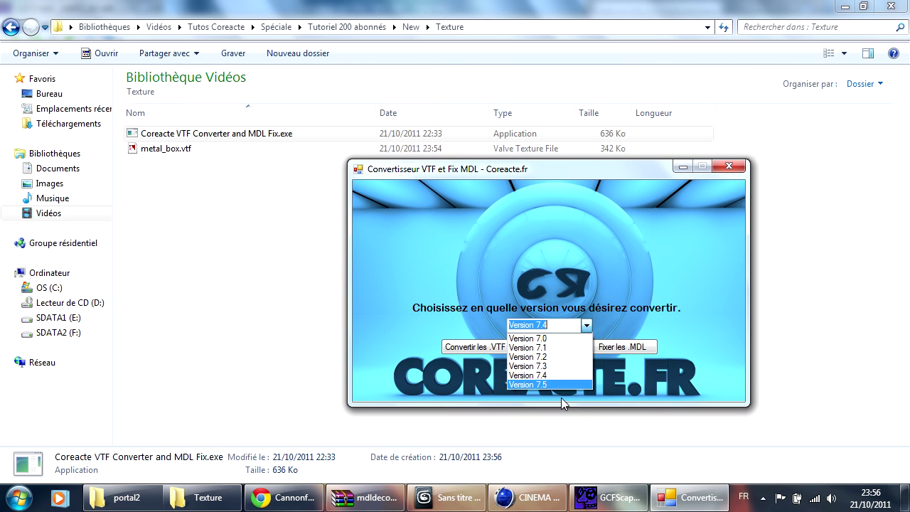
{"action": "left_click", "coordinate": [533, 376]}
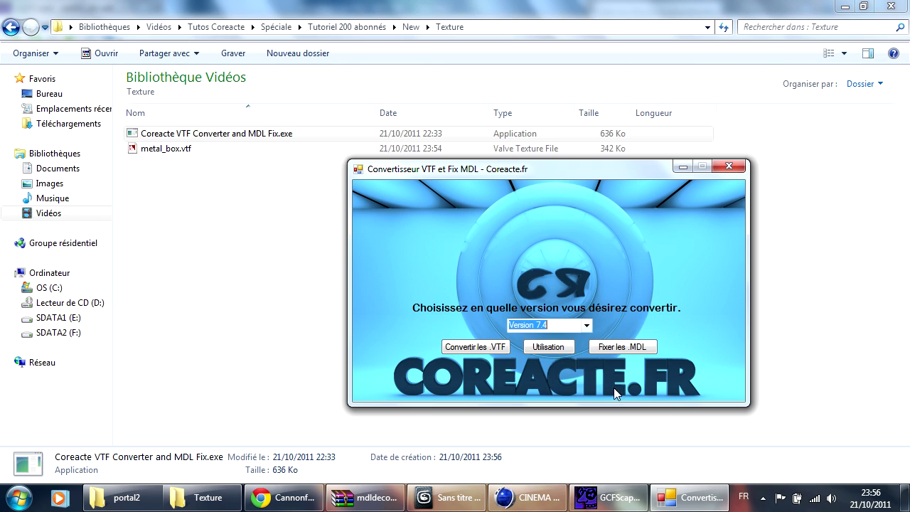
{"action": "left_click", "coordinate": [474, 348]}
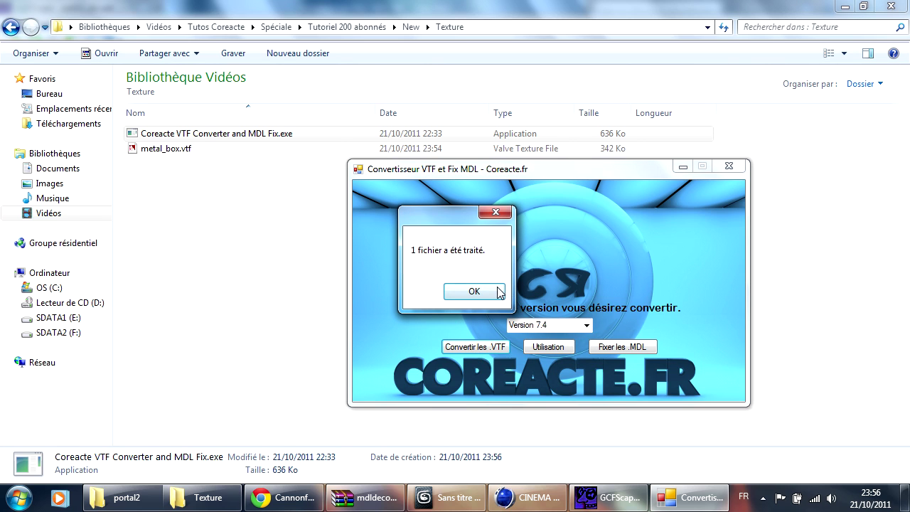
{"action": "left_click", "coordinate": [474, 292]}
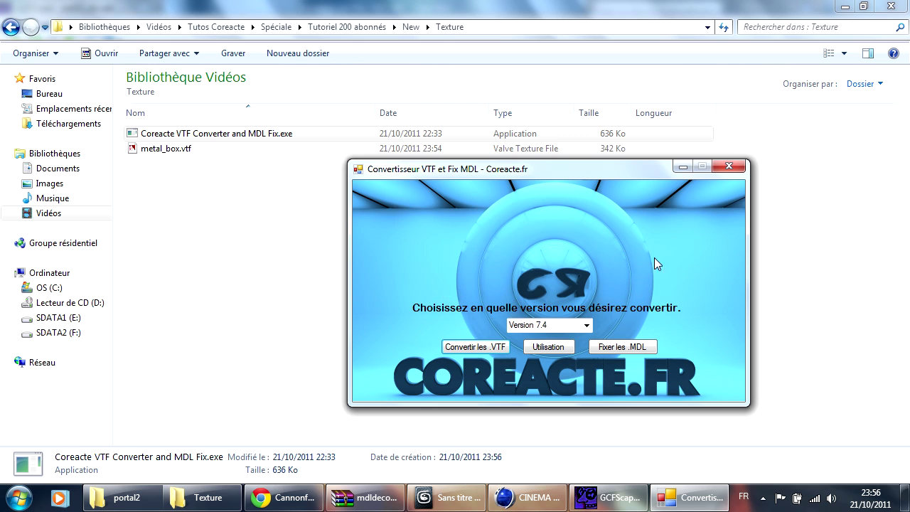
Open metal_box.vtf in VTFEdit, check its file version in the texture information, and close VTFEdit.
{"action": "double_click", "coordinate": [164, 151]}
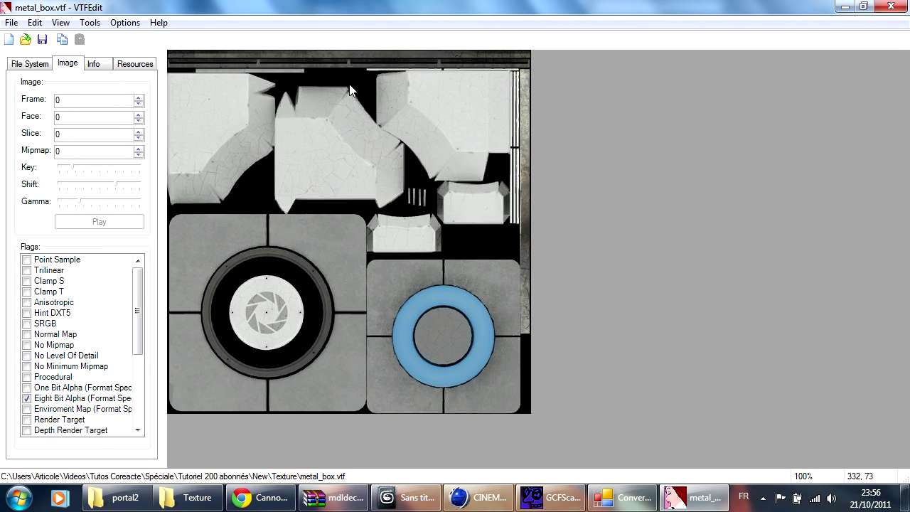
{"action": "left_click", "coordinate": [98, 68]}
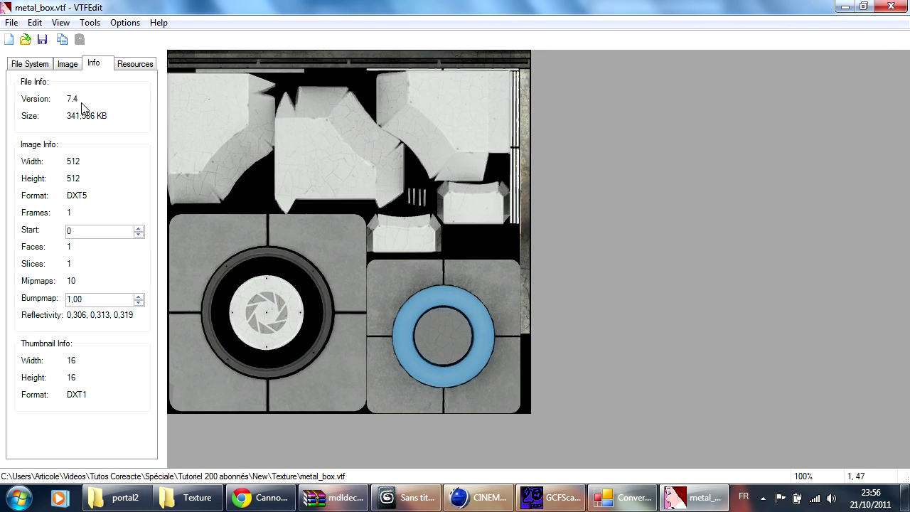
{"action": "left_click", "coordinate": [891, 6]}
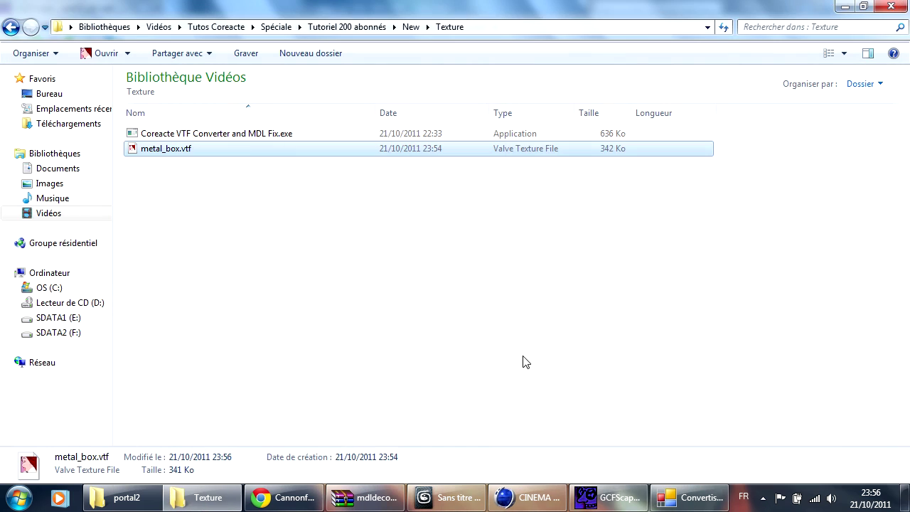
Return to the converter and convert metal_box.vtf to Version 7.1.
{"action": "left_click", "coordinate": [694, 498]}
{"action": "left_click", "coordinate": [586, 324]}
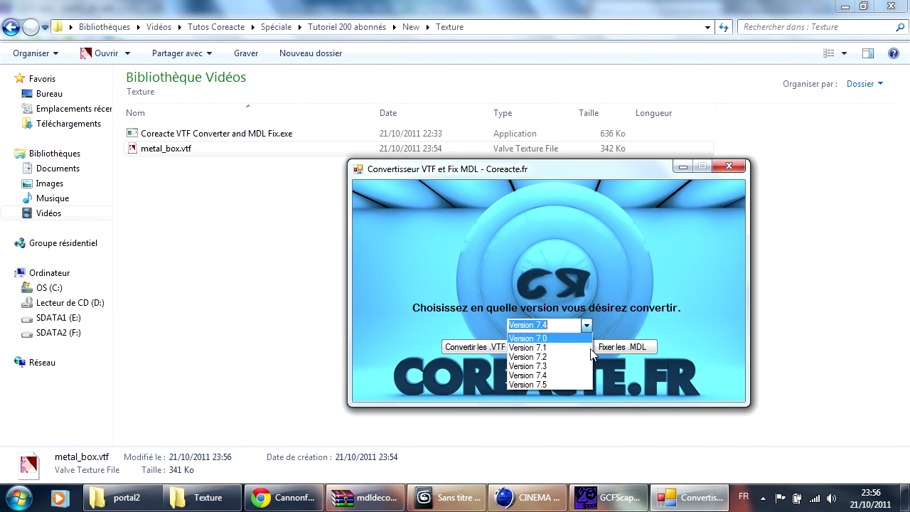
{"action": "left_click", "coordinate": [551, 347]}
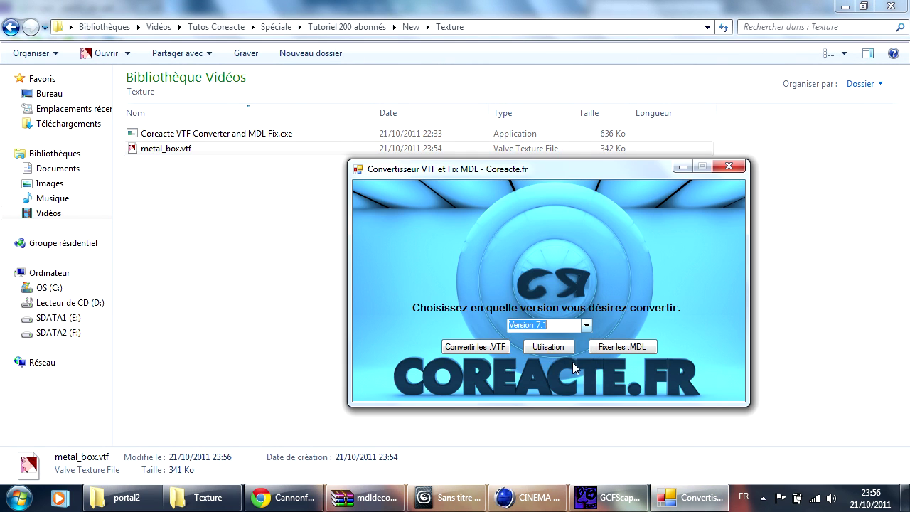
{"action": "left_click", "coordinate": [476, 348]}
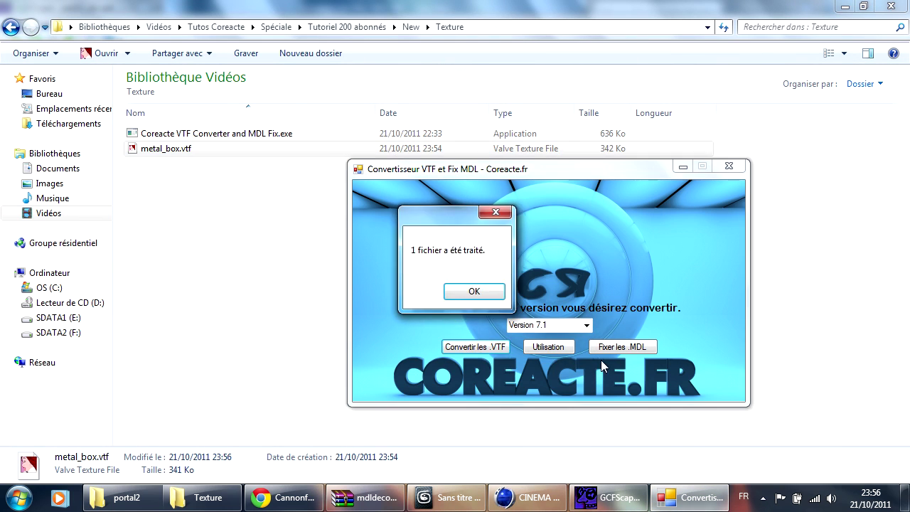
{"action": "left_click", "coordinate": [474, 291]}
Reopen metal_box.vtf in VTFEdit to verify the file version after the second conversion, then return to the converter.
{"action": "double_click", "coordinate": [162, 148]}
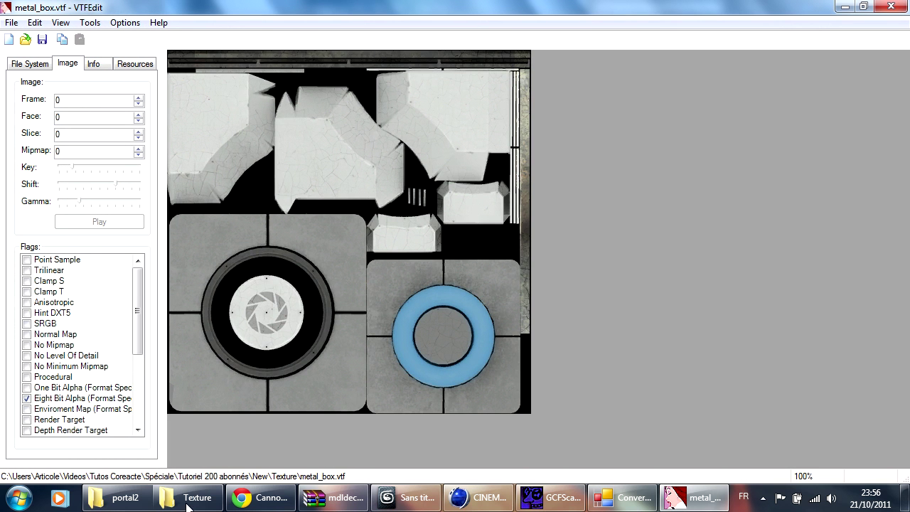
{"action": "left_click", "coordinate": [94, 64]}
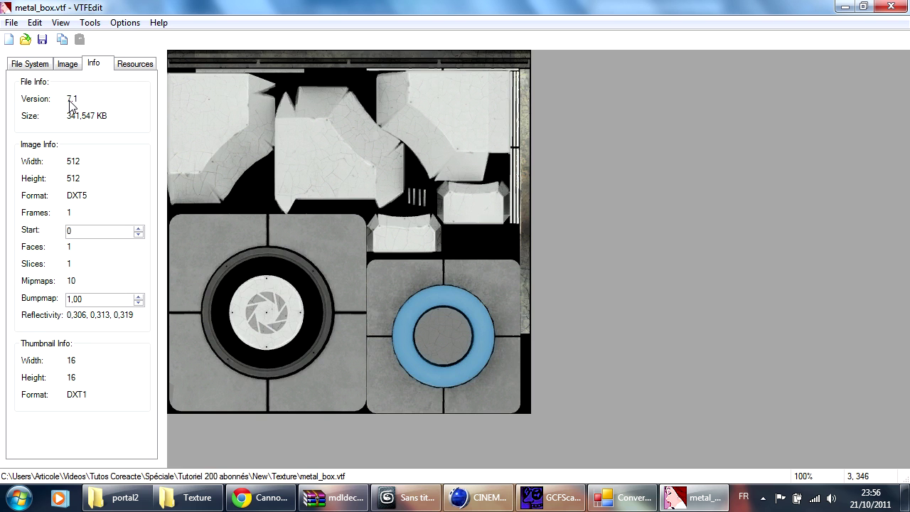
{"action": "left_click", "coordinate": [890, 5]}
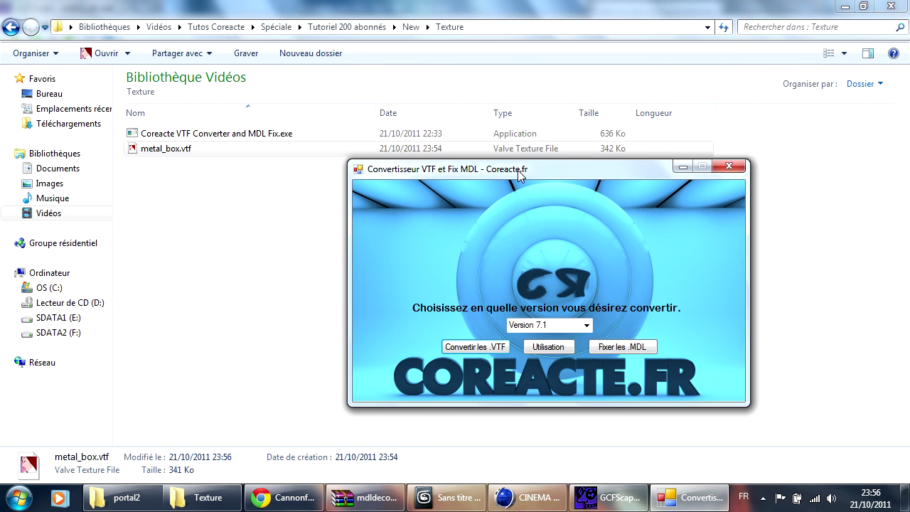
{"action": "left_click_drag", "start_coordinate": [517, 170], "coordinate": [429, 136]}
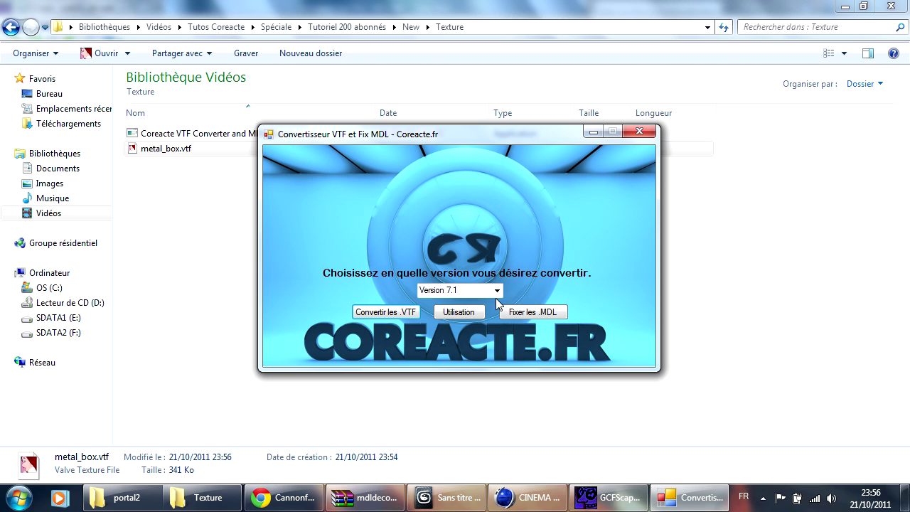
Close the converter and move Coreacte VTF Converter and MDL Fix.exe from the Texture folder to the MDL folder.
{"action": "left_click", "coordinate": [639, 131]}
{"action": "left_click", "coordinate": [230, 158]}
{"action": "left_click", "coordinate": [230, 141]}
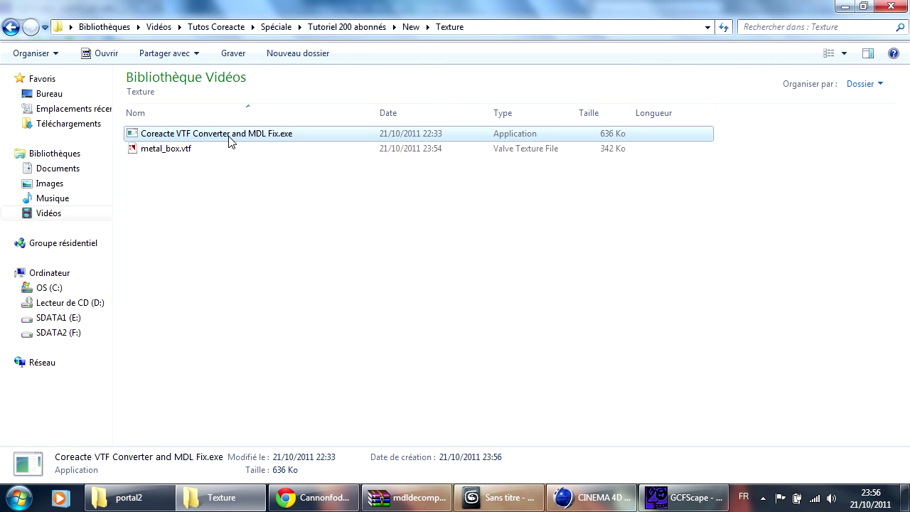
{"action": "left_click", "coordinate": [10, 27]}
{"action": "double_click", "coordinate": [133, 134]}
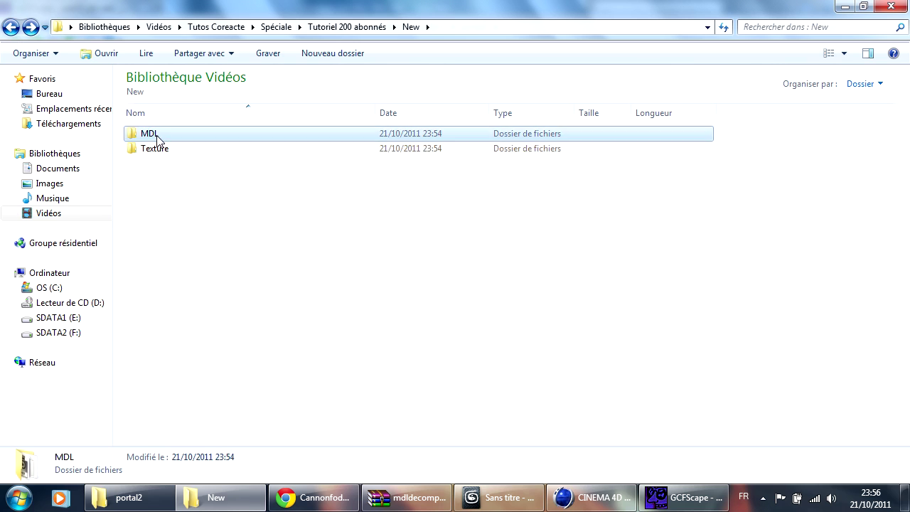
{"action": "key", "text": "ctrl+v"}
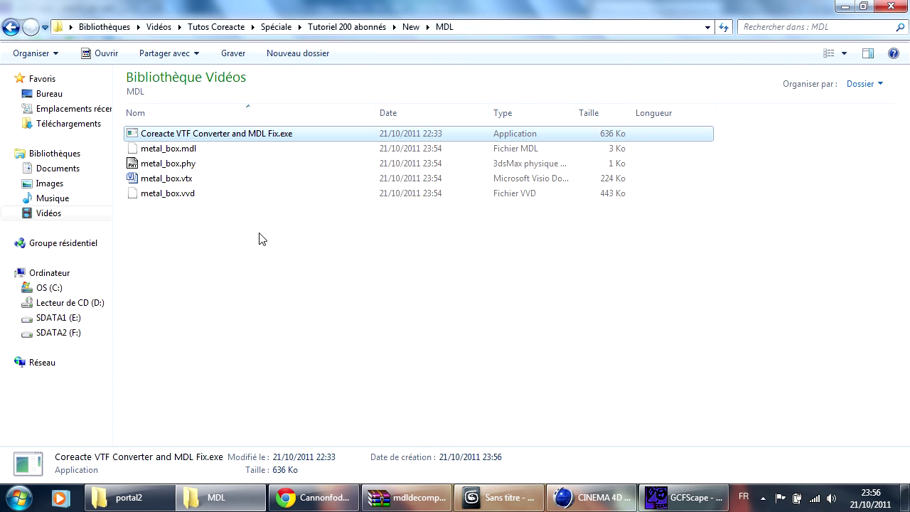
{"action": "left_click", "coordinate": [236, 268]}
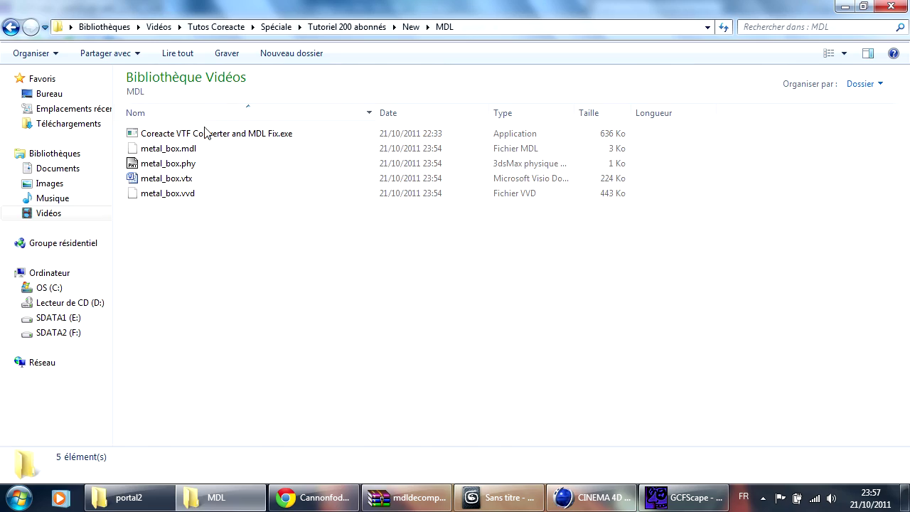
Open metal_box.mdl in Notepad++ to examine its header before the fix, and close the editor.
{"action": "right_click", "coordinate": [164, 148]}
{"action": "left_click", "coordinate": [212, 173]}
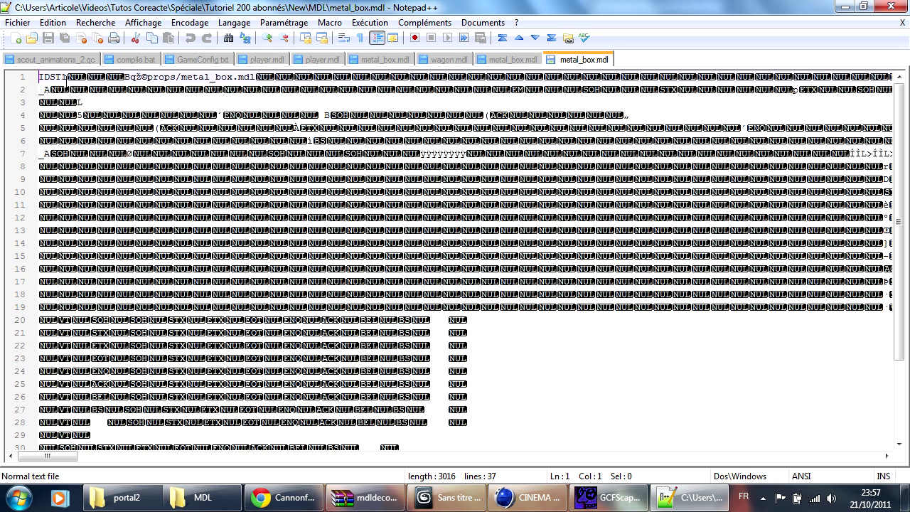
{"action": "left_click", "coordinate": [900, 10]}
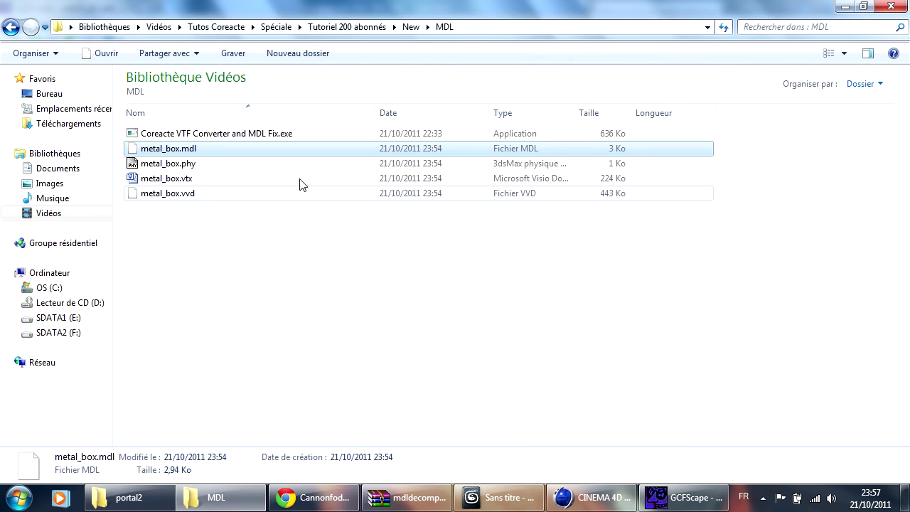
Launch the converter from the MDL folder and fix the metal_box.mdl model.
{"action": "double_click", "coordinate": [219, 135]}
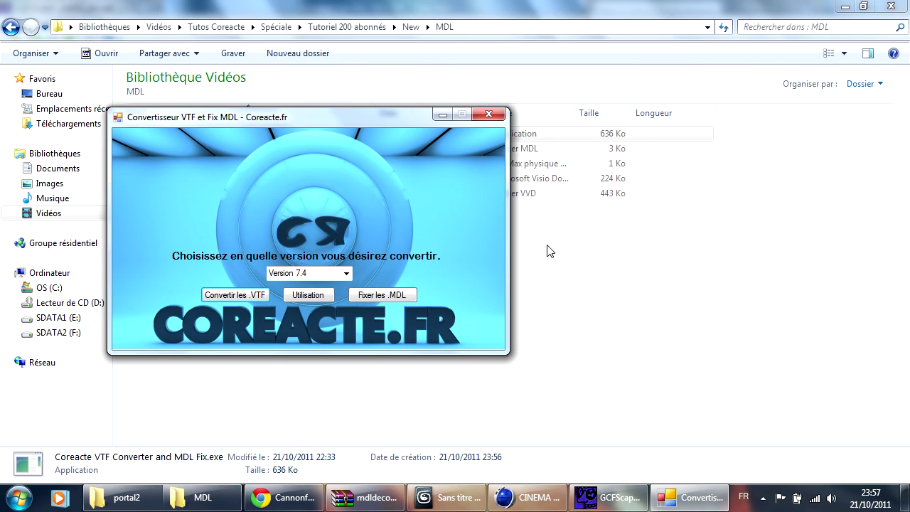
{"action": "left_click", "coordinate": [390, 296]}
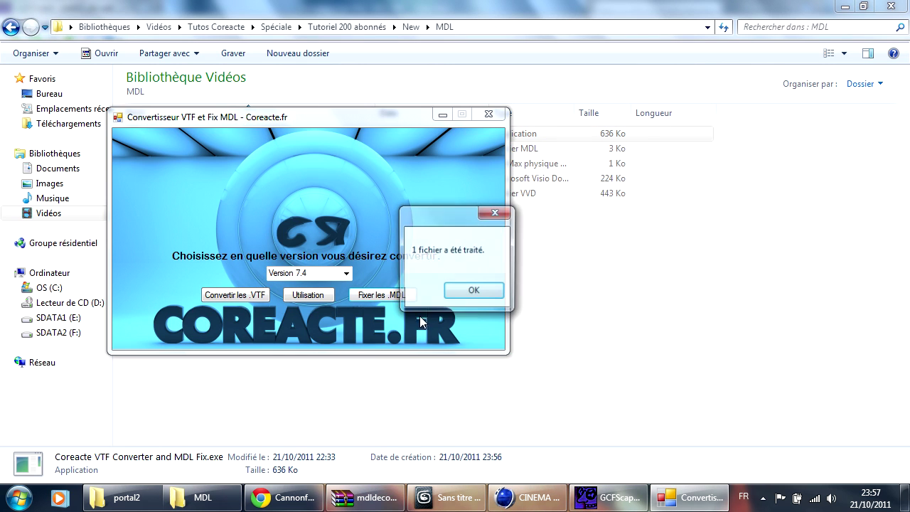
{"action": "left_click", "coordinate": [472, 290]}
{"action": "left_click", "coordinate": [442, 114]}
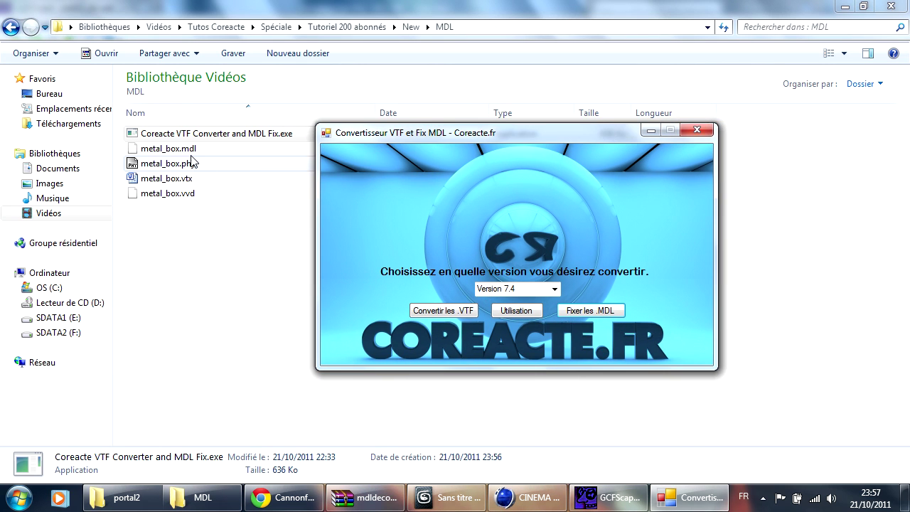
Reopen metal_box.mdl in Notepad++ to check its header after the fix, and close the editor.
{"action": "right_click", "coordinate": [187, 148]}
{"action": "left_click", "coordinate": [226, 175]}
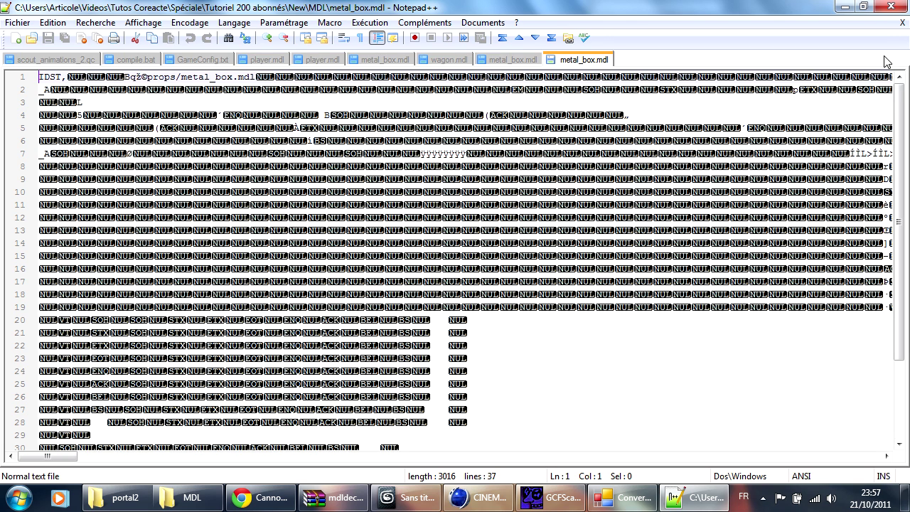
{"action": "left_click", "coordinate": [891, 6]}
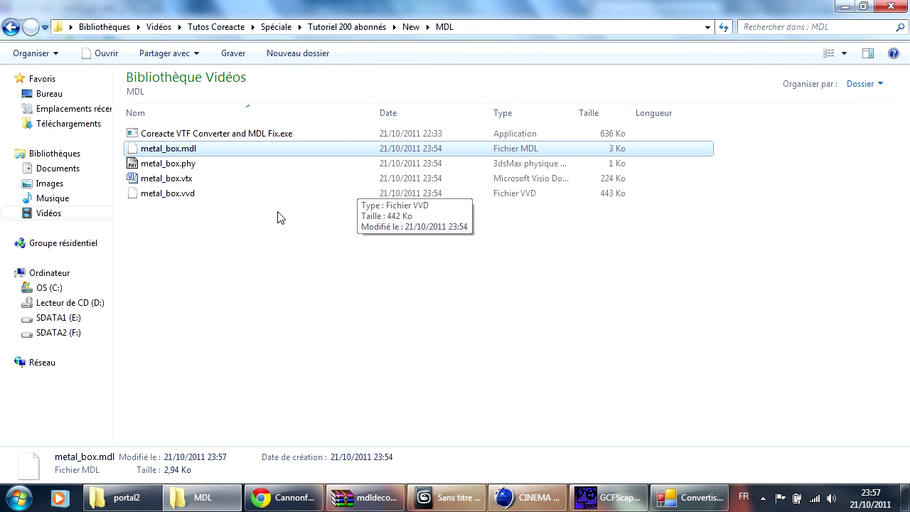
Close the converter and move its executable from the MDL folder back to the Texture folder.
{"action": "left_click", "coordinate": [11, 27]}
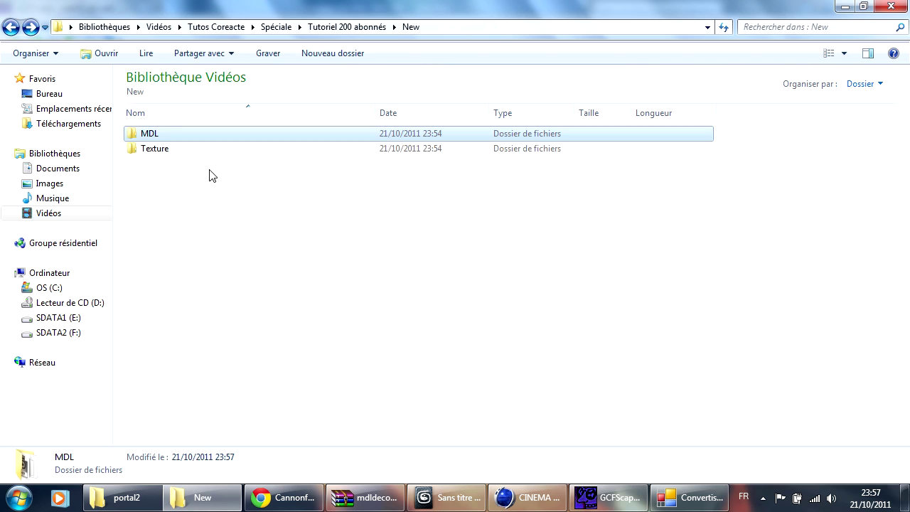
{"action": "double_click", "coordinate": [163, 156]}
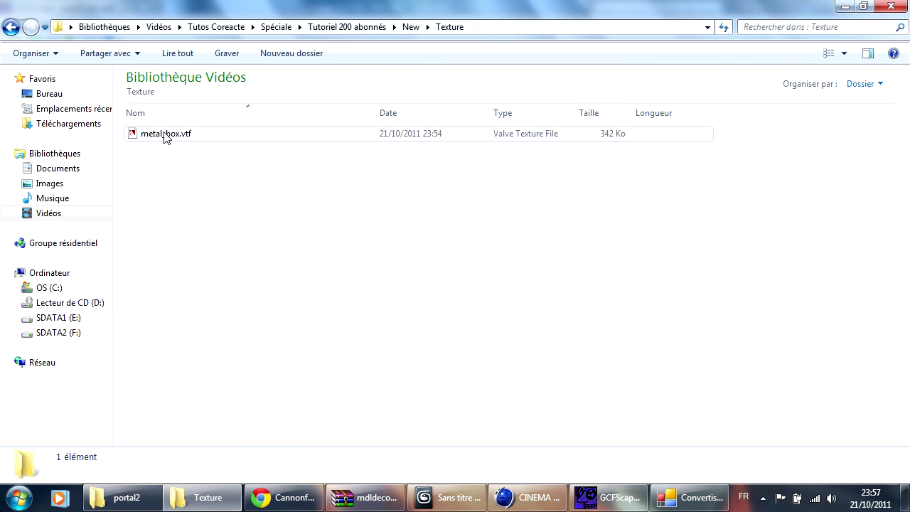
{"action": "left_click", "coordinate": [164, 135]}
{"action": "left_click", "coordinate": [690, 498]}
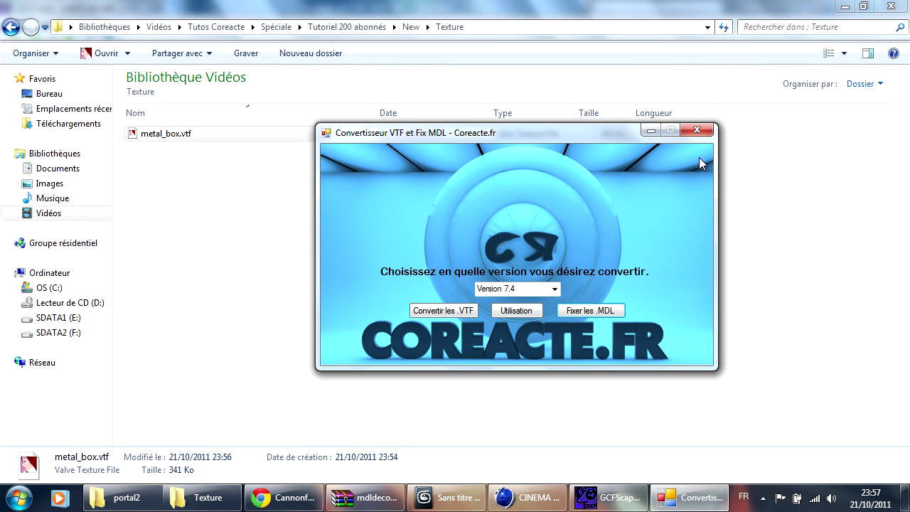
{"action": "left_click", "coordinate": [697, 130]}
{"action": "left_click", "coordinate": [11, 27]}
{"action": "double_click", "coordinate": [151, 131]}
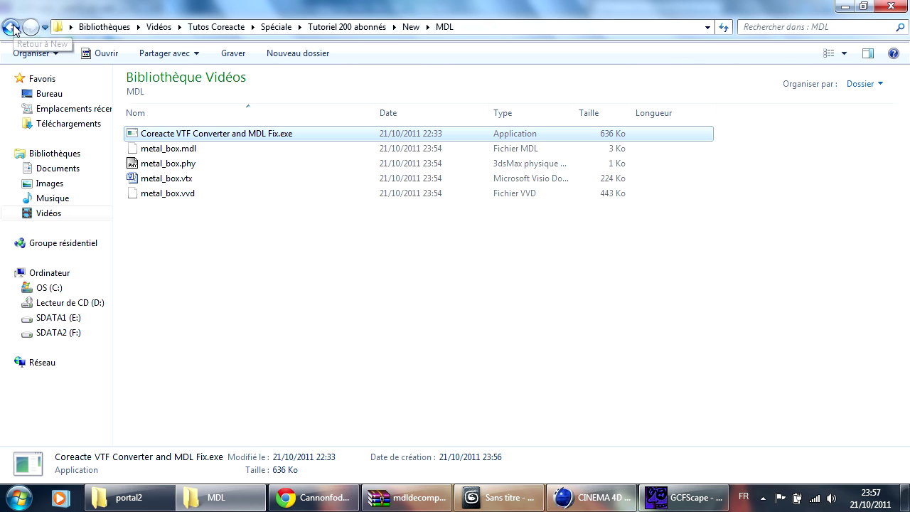
{"action": "left_click", "coordinate": [11, 27]}
{"action": "double_click", "coordinate": [158, 149]}
{"action": "right_click", "coordinate": [229, 258]}
{"action": "left_click", "coordinate": [173, 225]}
{"action": "key", "text": "ctrl+v"}
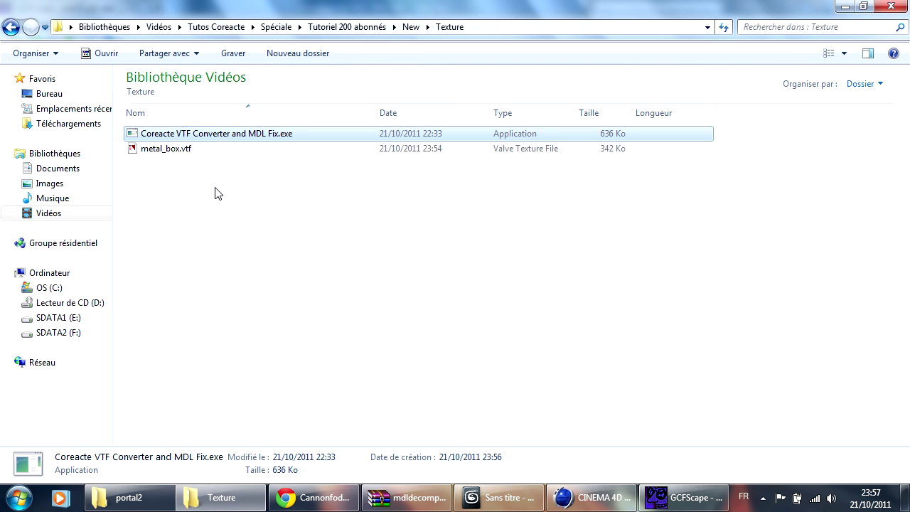
Launch the converter in the Texture folder, convert metal_box.vtf to Version 7.5, and close the converter.
{"action": "double_click", "coordinate": [171, 132]}
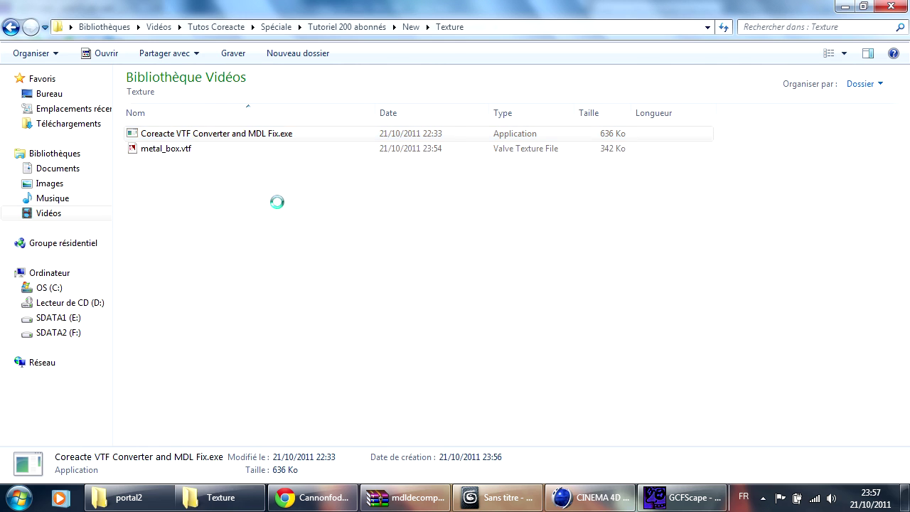
{"action": "left_click", "coordinate": [293, 221]}
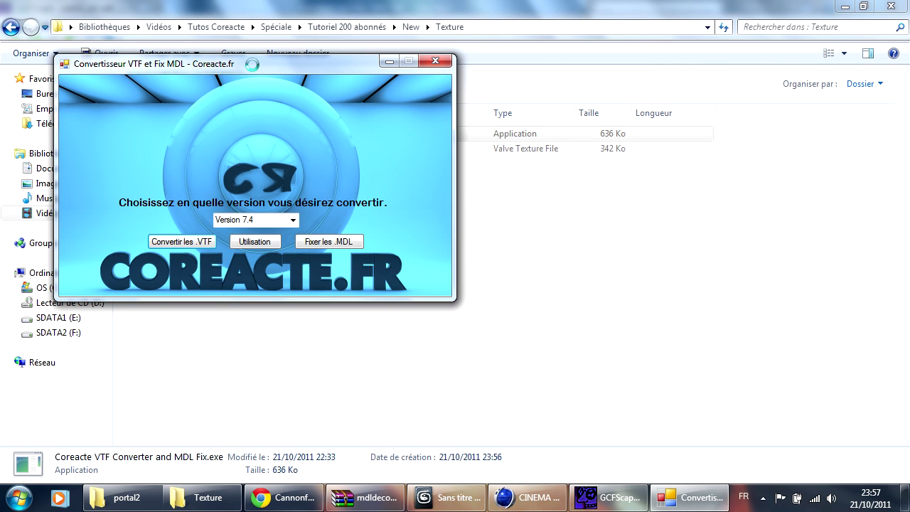
{"action": "left_click", "coordinate": [242, 279]}
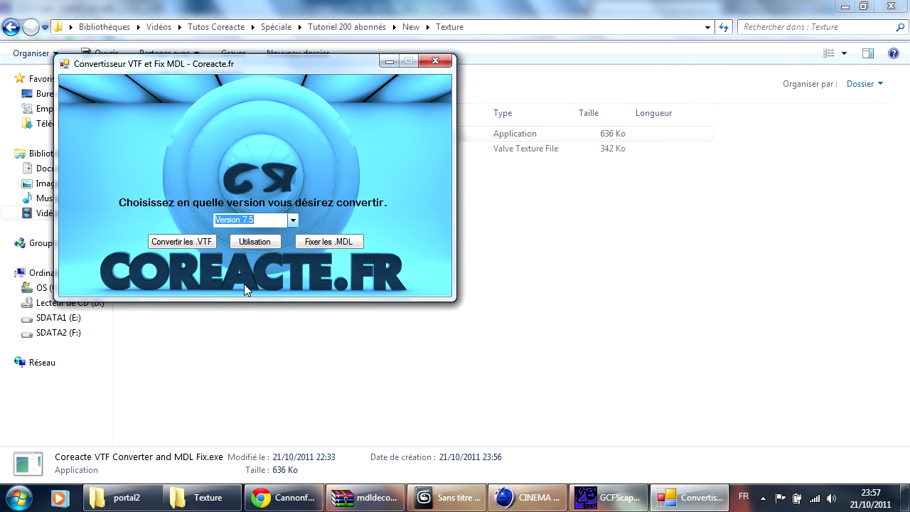
{"action": "left_click", "coordinate": [190, 242]}
{"action": "left_click", "coordinate": [474, 291]}
{"action": "left_click", "coordinate": [435, 60]}
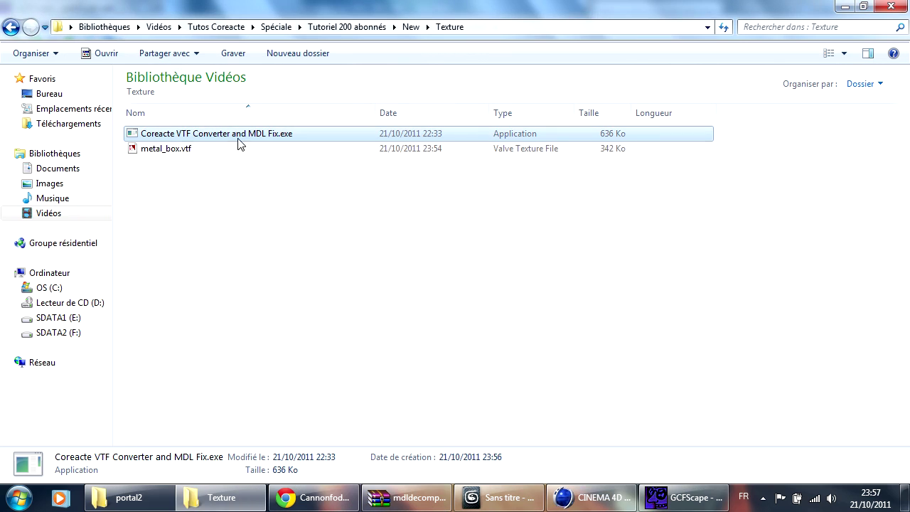
Try to open the converted metal_box.vtf in VTFEdit, and close VTFEdit.
{"action": "double_click", "coordinate": [168, 153]}
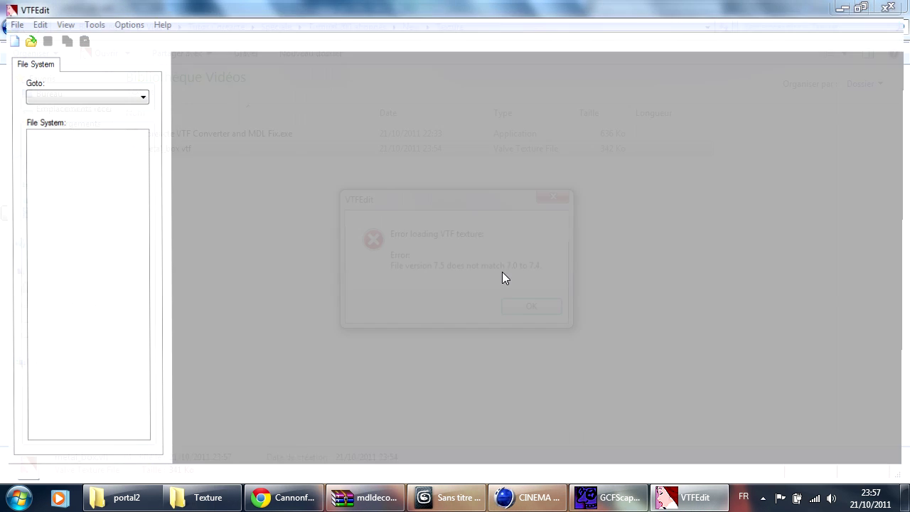
{"action": "left_click", "coordinate": [533, 310]}
{"action": "left_click", "coordinate": [891, 7]}
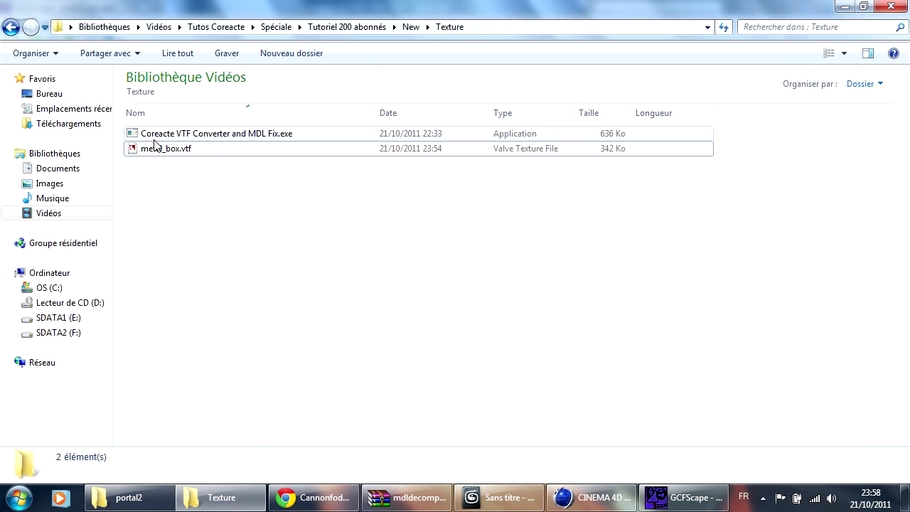
Make five copies of metal_box.vtf in the Texture folder.
{"action": "left_click", "coordinate": [192, 190]}
{"action": "key", "text": "ctrl+v"}
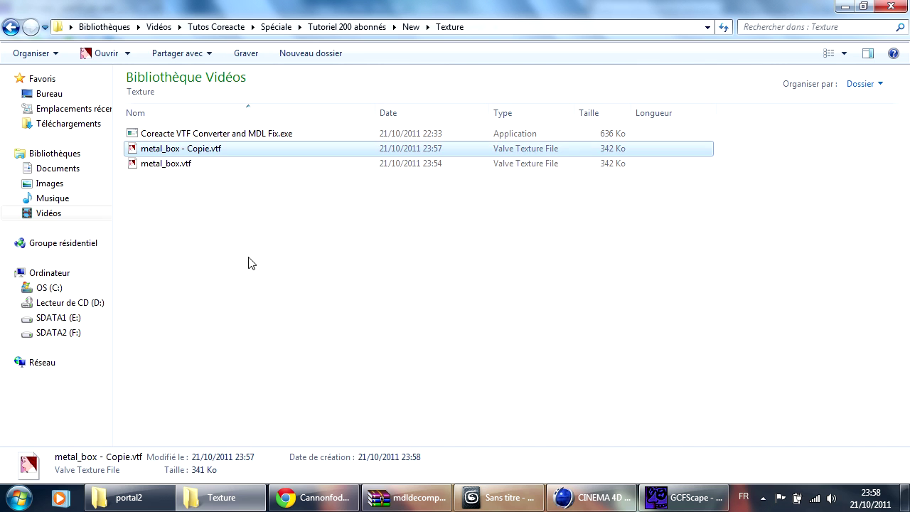
{"action": "key", "text": "ctrl+v"}
{"action": "key", "text": "ctrl+v"}
{"action": "key", "text": "ctrl+v"}
{"action": "key", "text": "ctrl+v"}
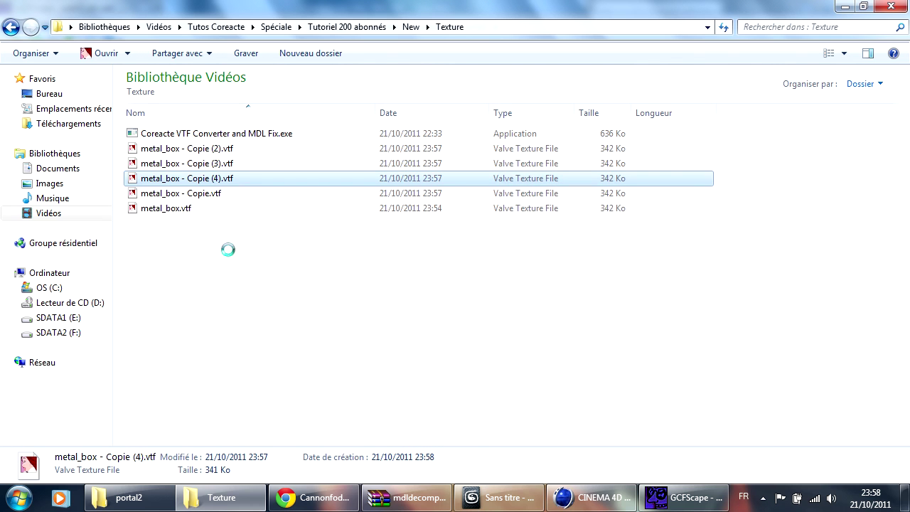
{"action": "left_click", "coordinate": [206, 281]}
Try to open metal_box - Copie (4).vtf in VTFEdit, and close VTFEdit.
{"action": "double_click", "coordinate": [211, 177]}
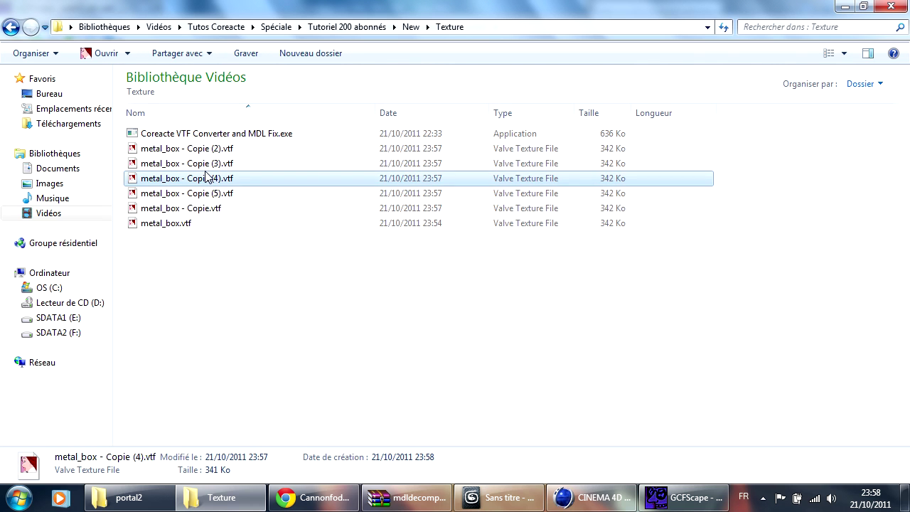
{"action": "left_click", "coordinate": [538, 306]}
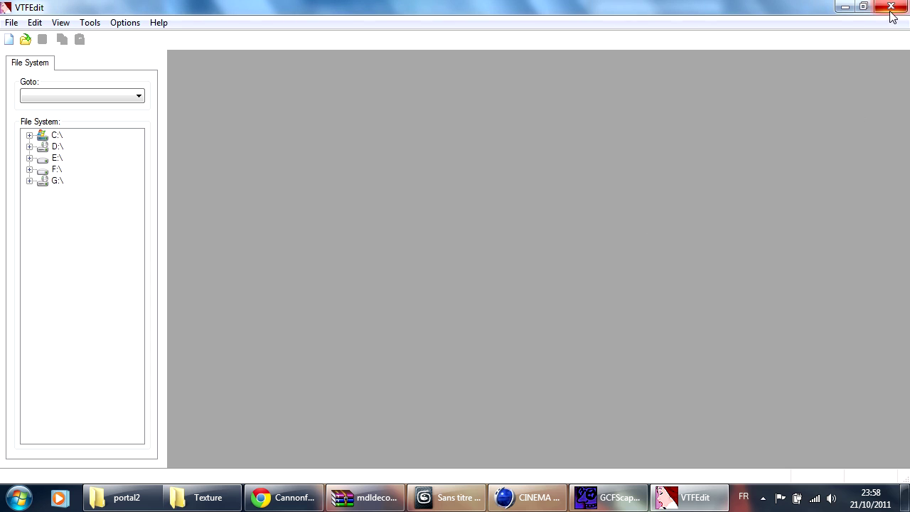
{"action": "left_click", "coordinate": [891, 6]}
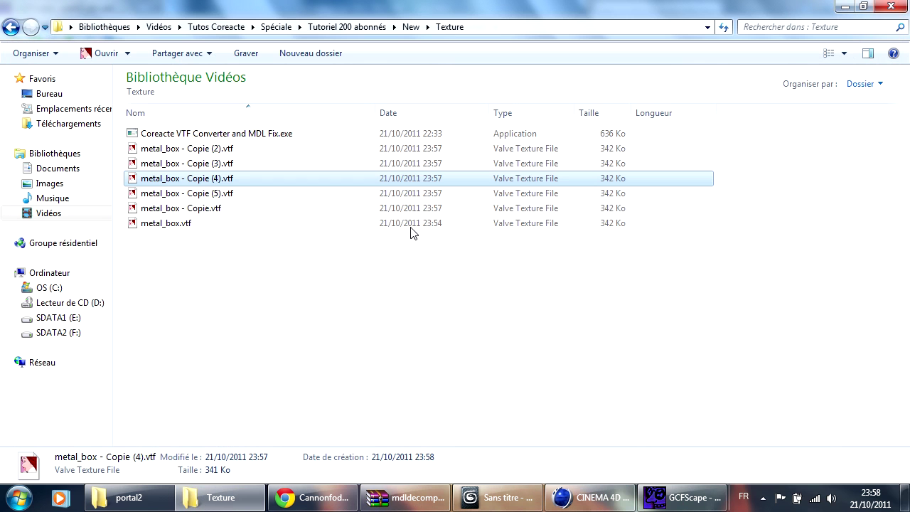
Launch the converter and convert all the VTF files in the Texture folder to Version 7.0.
{"action": "double_click", "coordinate": [202, 135]}
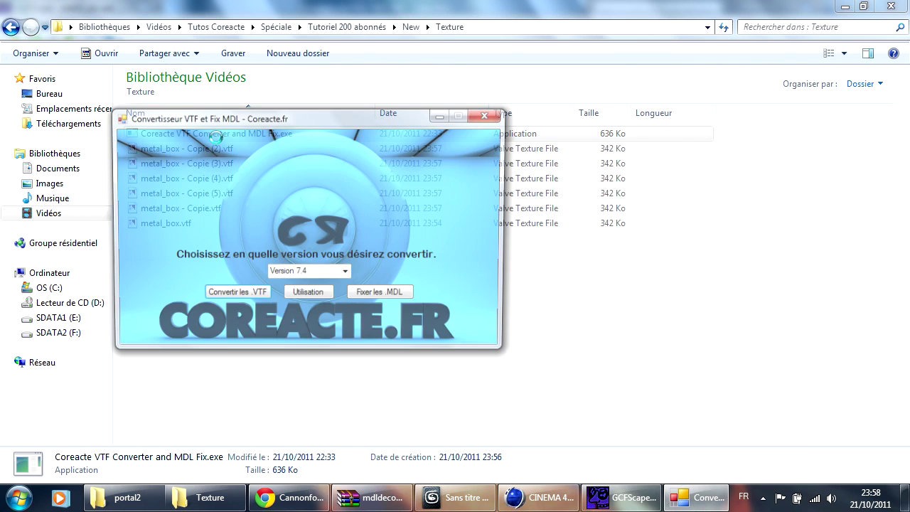
{"action": "left_click_drag", "start_coordinate": [256, 119], "coordinate": [472, 150]}
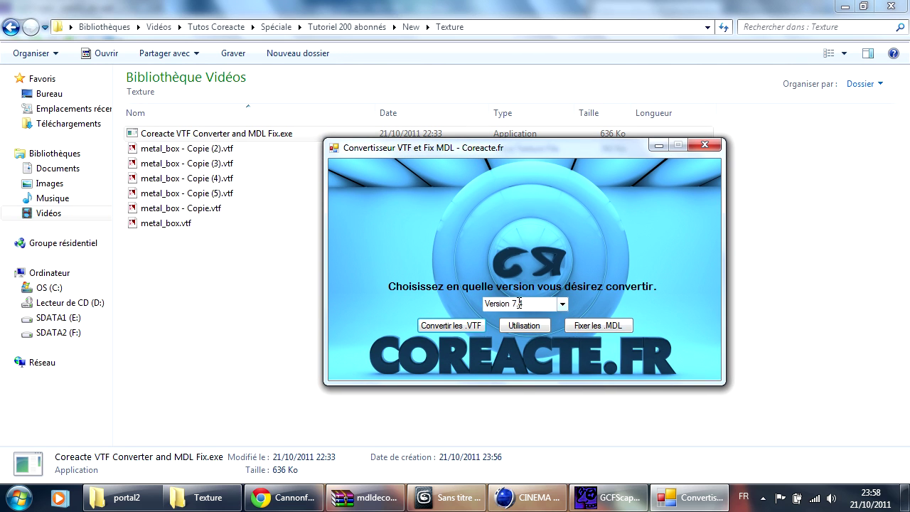
{"action": "left_click", "coordinate": [562, 304]}
{"action": "left_click", "coordinate": [530, 317]}
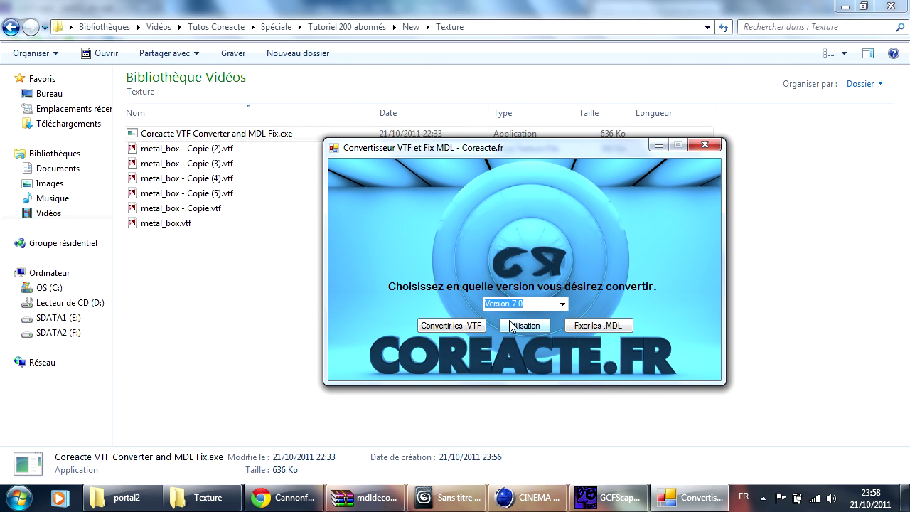
{"action": "left_click", "coordinate": [445, 330]}
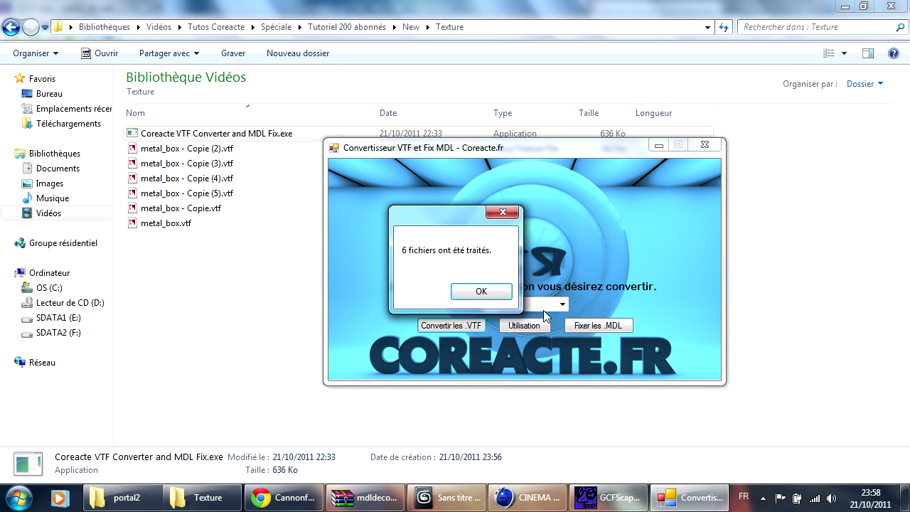
{"action": "left_click", "coordinate": [475, 298]}
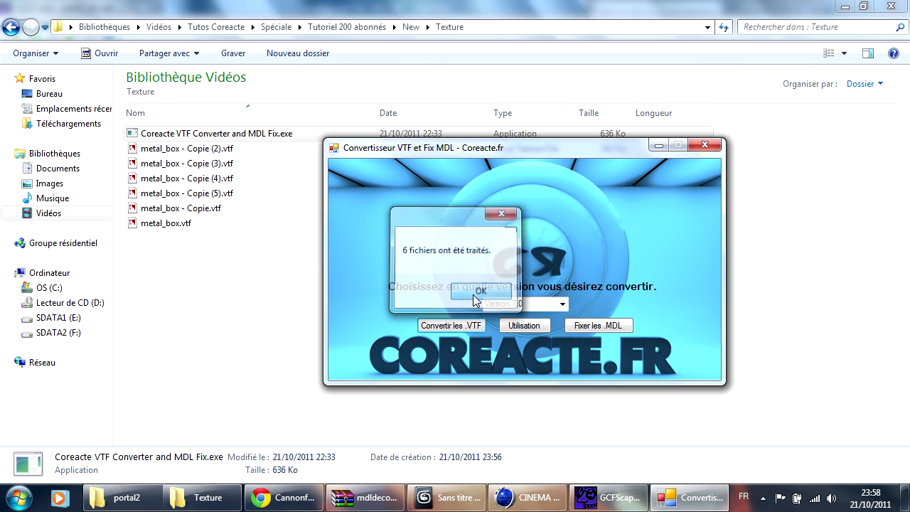
Open metal_box - Copie (4).vtf and metal_box - Copie (5).vtf in VTFEdit in turn and check their file version information.
{"action": "left_click", "coordinate": [217, 179]}
{"action": "double_click", "coordinate": [217, 179]}
{"action": "left_click", "coordinate": [93, 63]}
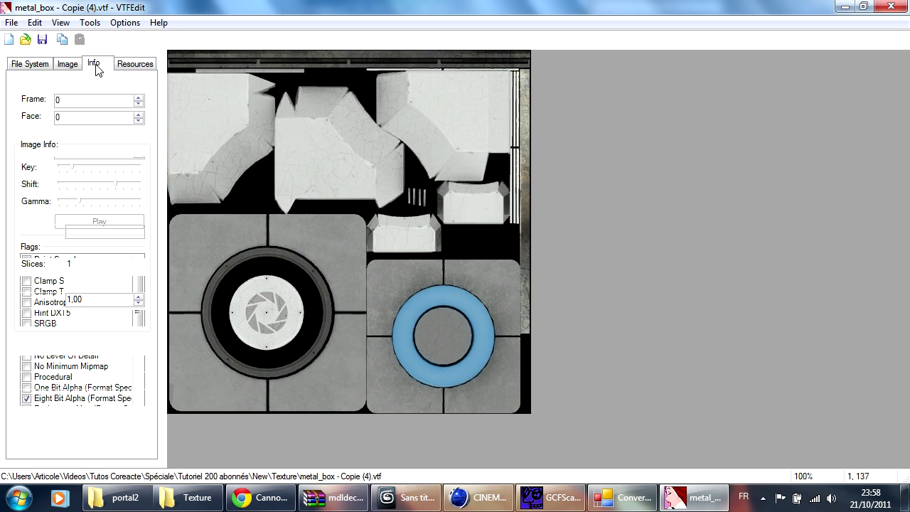
{"action": "left_click", "coordinate": [890, 6]}
{"action": "double_click", "coordinate": [200, 194]}
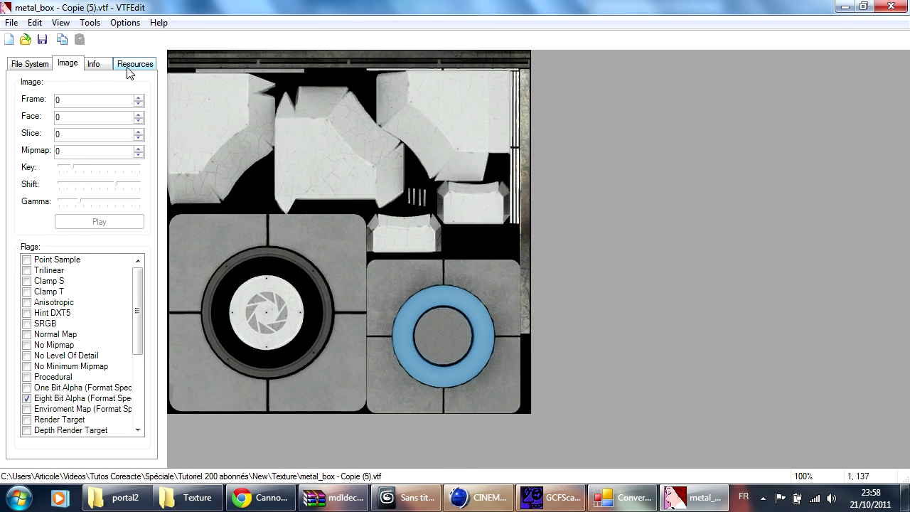
{"action": "left_click", "coordinate": [101, 66]}
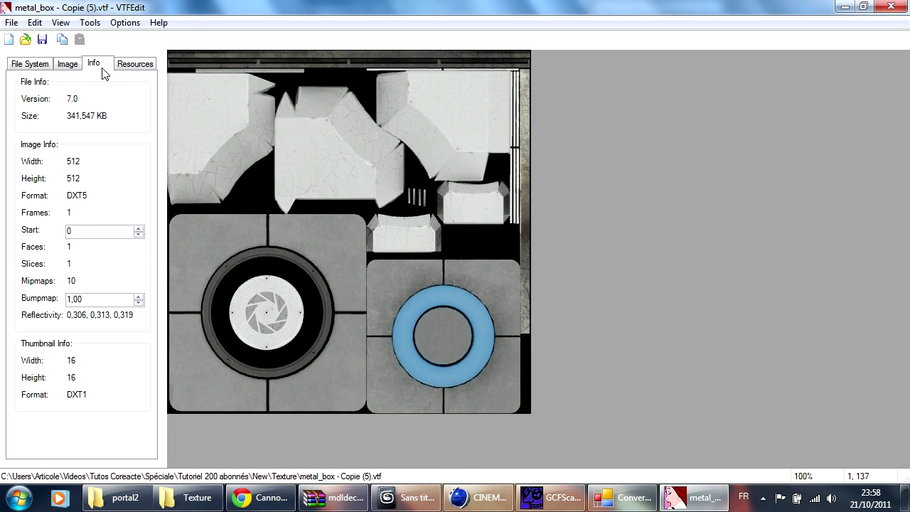
Close VTFEdit and the Coreacte VTF converter.
{"action": "left_click", "coordinate": [890, 6]}
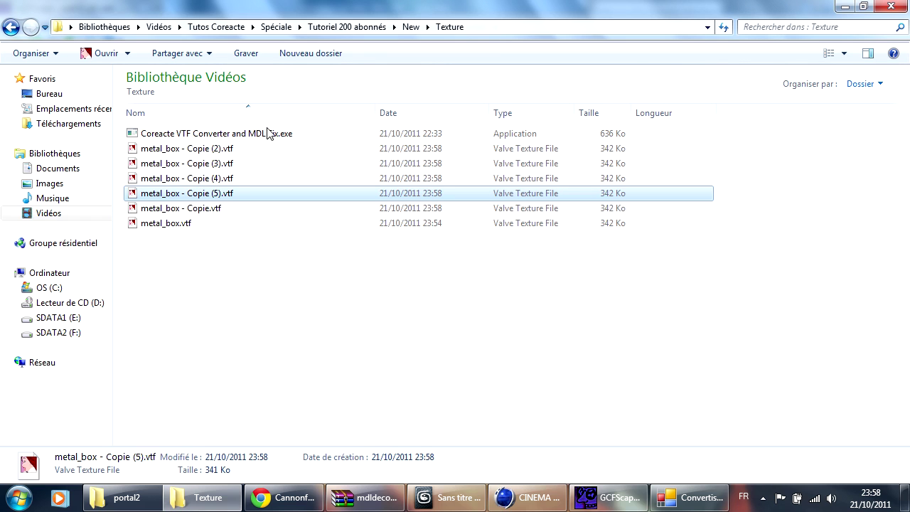
{"action": "left_click", "coordinate": [679, 497]}
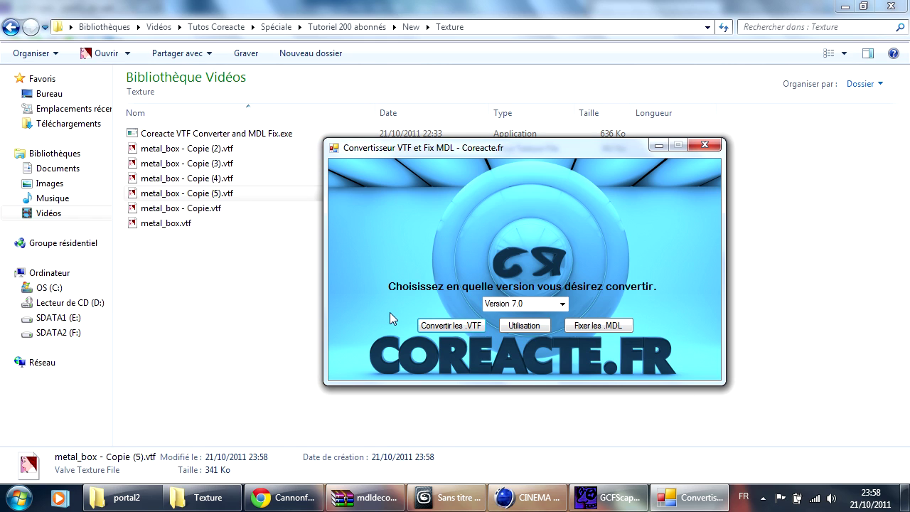
{"action": "left_click", "coordinate": [704, 145]}
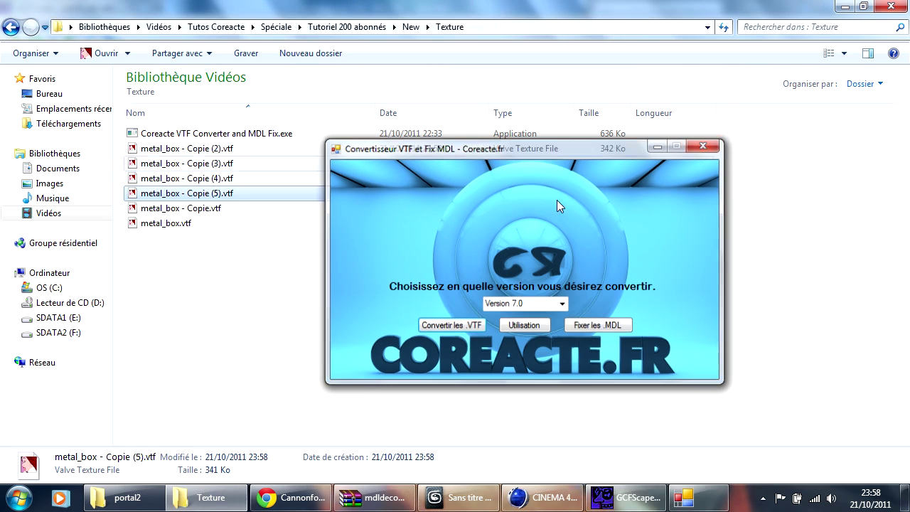
Rename metal_box.vtx in the New\MDL folder as metal_box.dx80.vtx.
{"action": "left_click", "coordinate": [12, 27]}
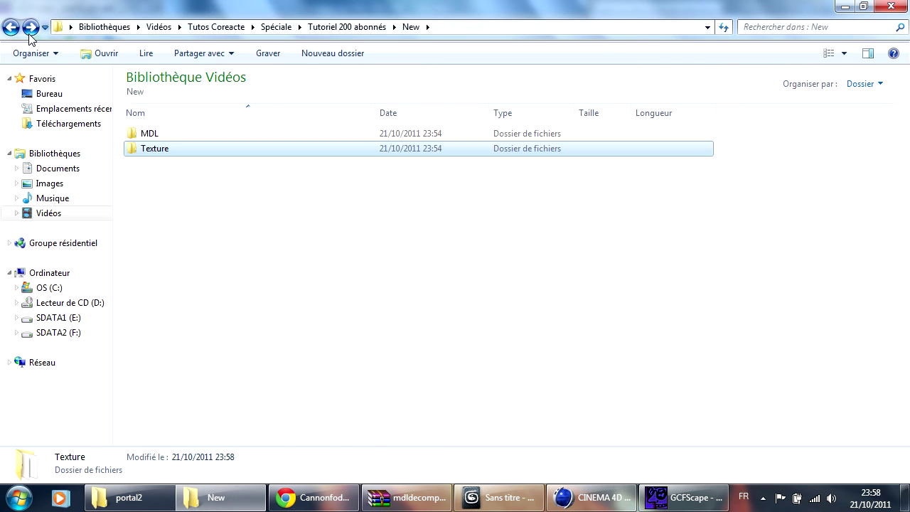
{"action": "left_click", "coordinate": [156, 133]}
{"action": "double_click", "coordinate": [156, 133]}
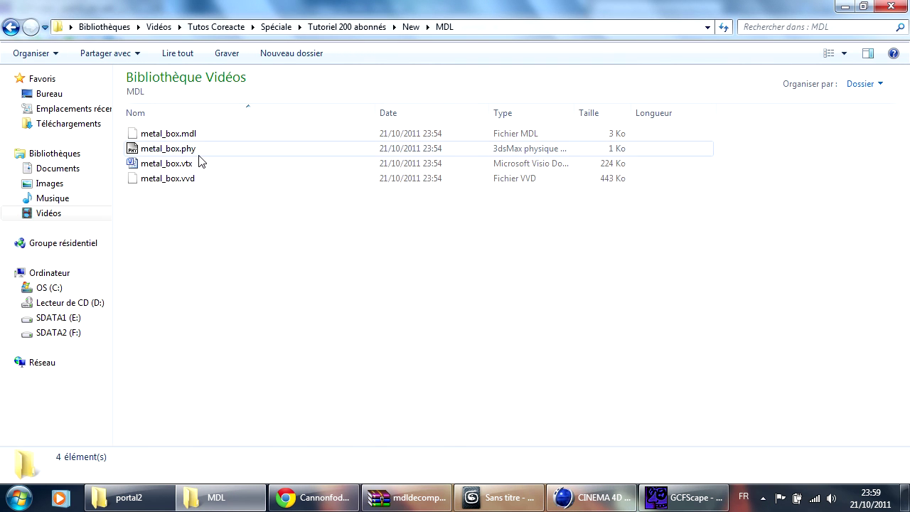
{"action": "right_click", "coordinate": [176, 163]}
{"action": "left_click", "coordinate": [262, 431]}
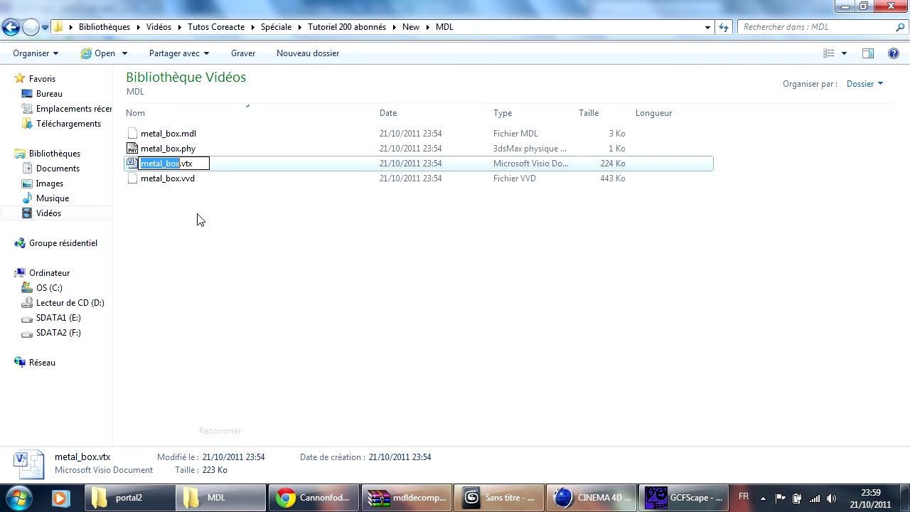
{"action": "key", "text": "Right"}
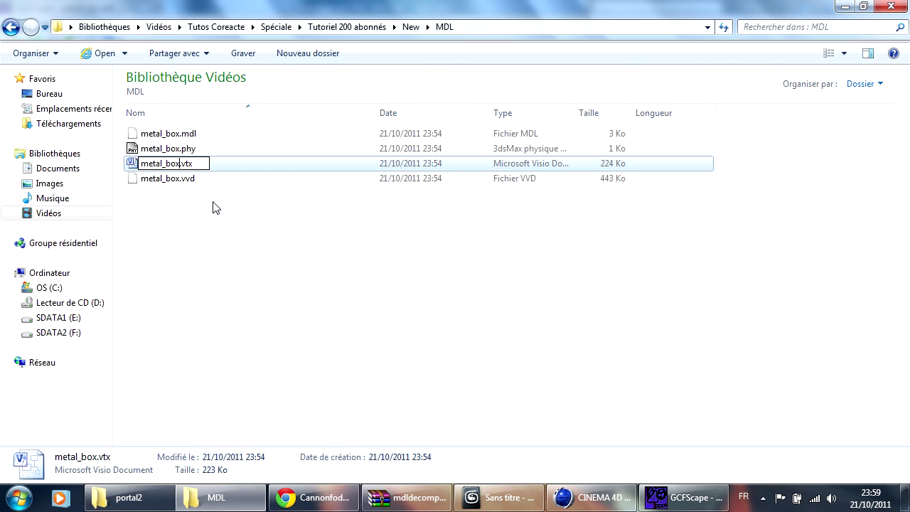
{"action": "type", "text": ".dx80"}
{"action": "left_click", "coordinate": [246, 228]}
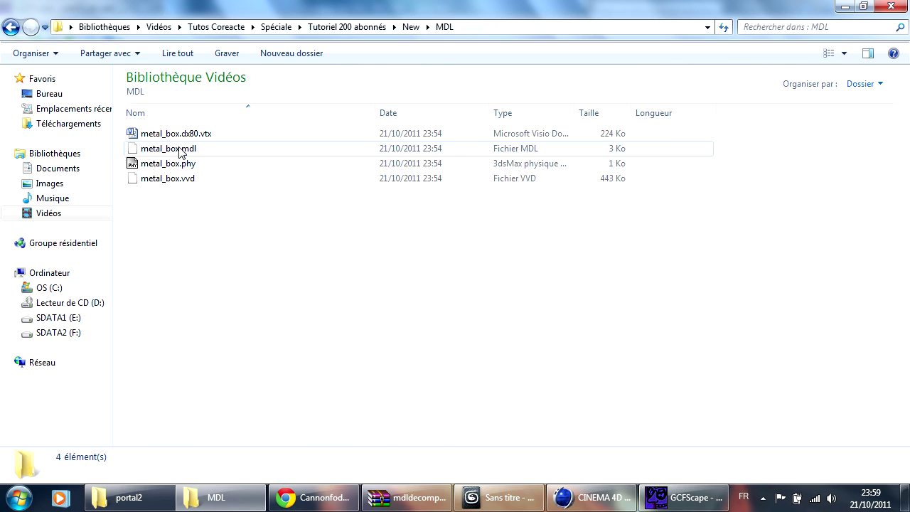
Launch mdldecompiler.exe from the Source SDK's bin\ep1\bin folder under SteamApps.
{"action": "left_click", "coordinate": [130, 497]}
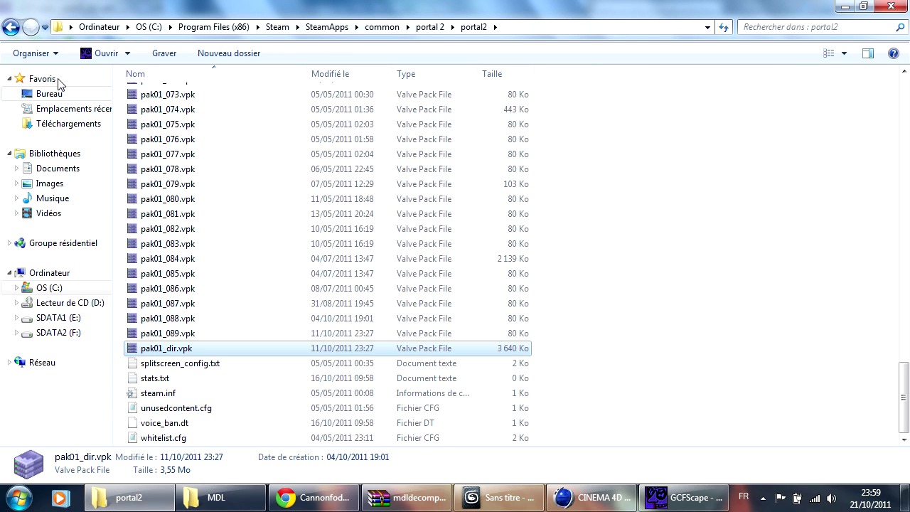
{"action": "left_click", "coordinate": [19, 28]}
{"action": "left_click", "coordinate": [19, 28]}
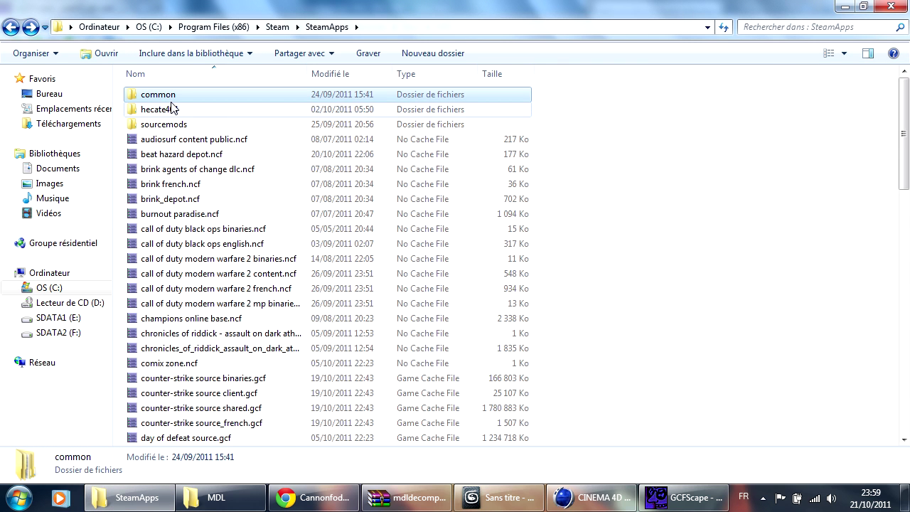
{"action": "double_click", "coordinate": [168, 101]}
{"action": "left_click", "coordinate": [19, 32]}
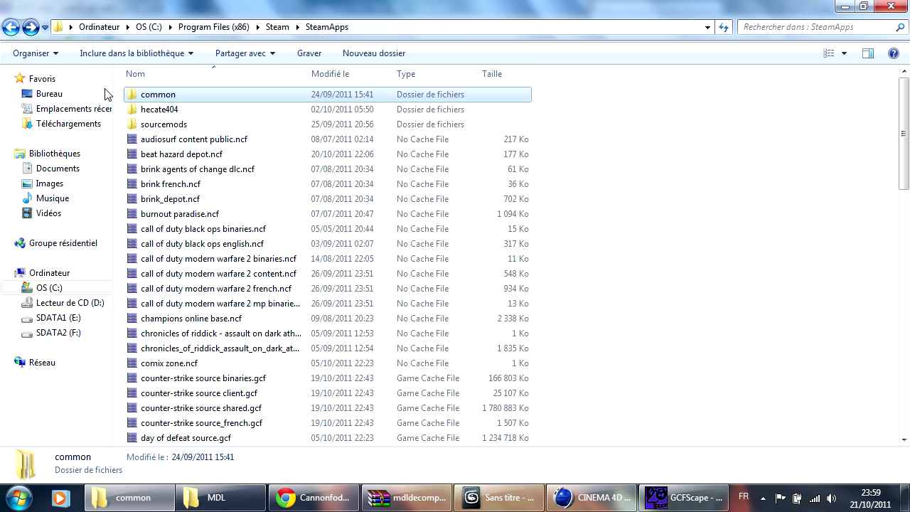
{"action": "double_click", "coordinate": [161, 110]}
{"action": "double_click", "coordinate": [179, 201]}
{"action": "double_click", "coordinate": [174, 96]}
{"action": "double_click", "coordinate": [171, 96]}
{"action": "double_click", "coordinate": [171, 94]}
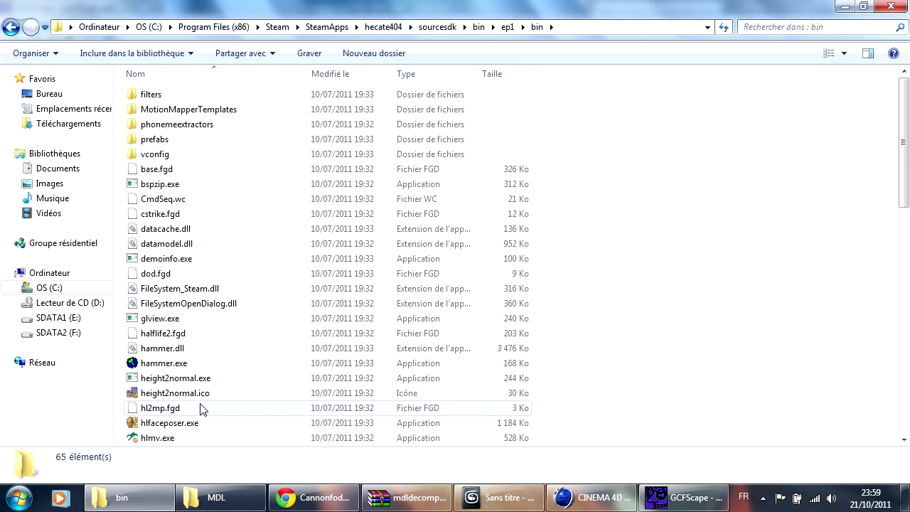
{"action": "scroll", "coordinate": [188, 355], "scroll_direction": "down", "scroll_amount": 4}
{"action": "double_click", "coordinate": [177, 303]}
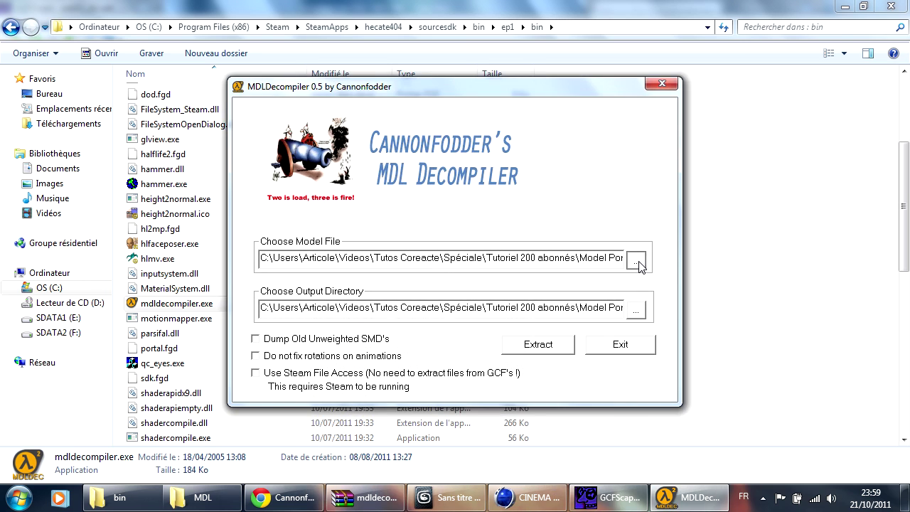
Choose the metal_box model in the New\MDL folder as the model file to decompile.
{"action": "left_click", "coordinate": [635, 258]}
{"action": "left_click", "coordinate": [517, 167]}
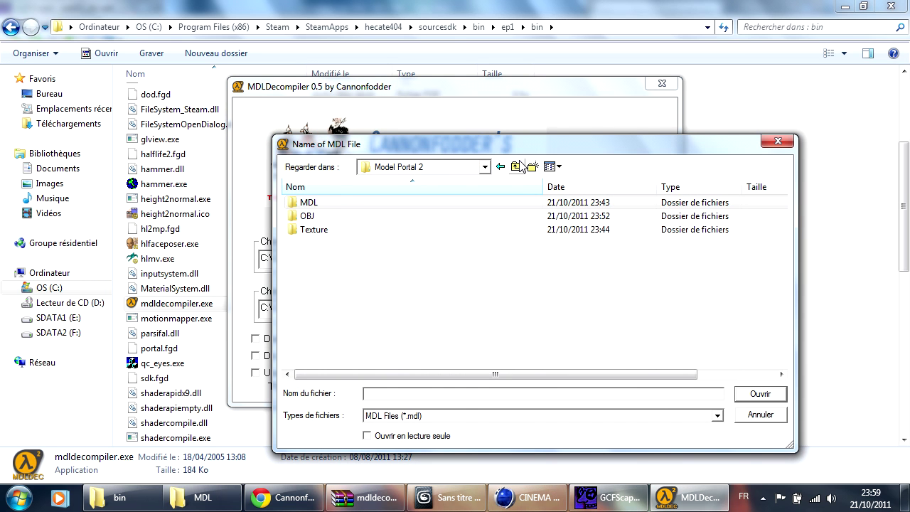
{"action": "left_click", "coordinate": [516, 167]}
{"action": "double_click", "coordinate": [310, 230]}
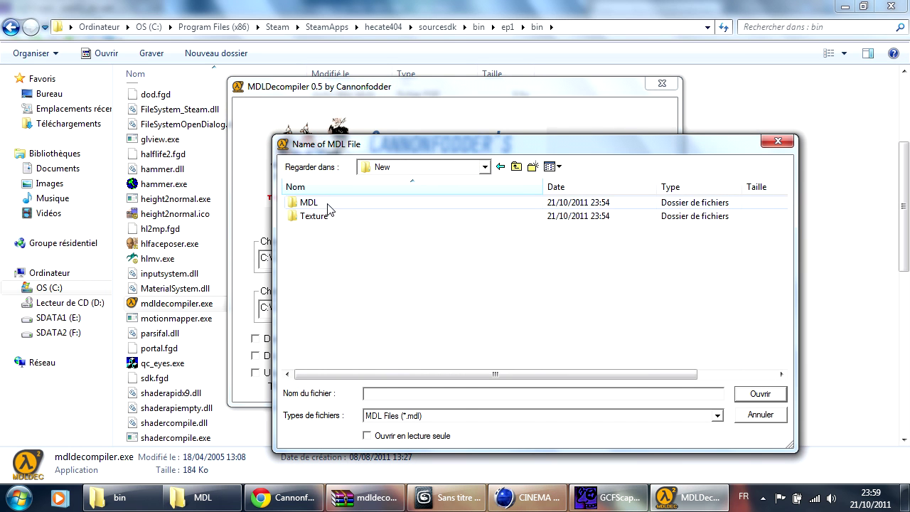
{"action": "double_click", "coordinate": [319, 204]}
{"action": "double_click", "coordinate": [320, 204]}
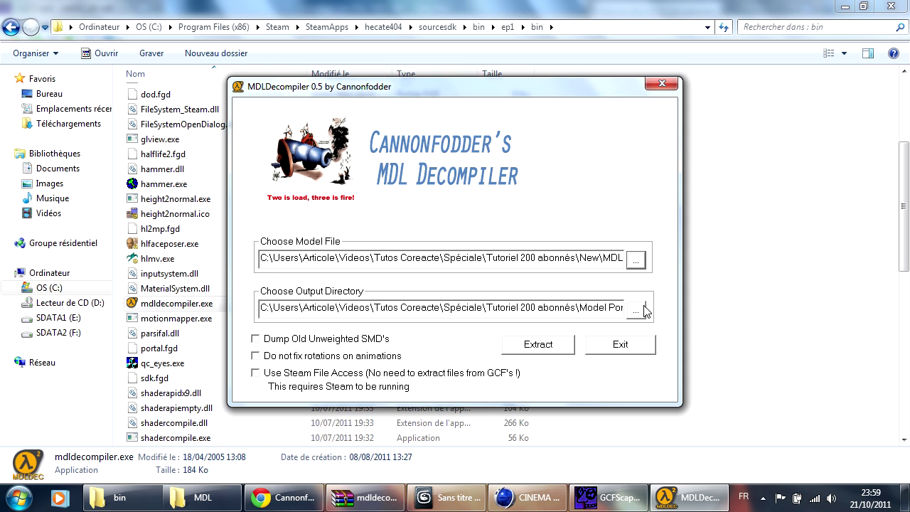
Create an SMD folder inside the New folder and select it as the decompiler's output directory.
{"action": "left_click", "coordinate": [637, 308]}
{"action": "left_click", "coordinate": [516, 167]}
{"action": "left_click", "coordinate": [517, 167]}
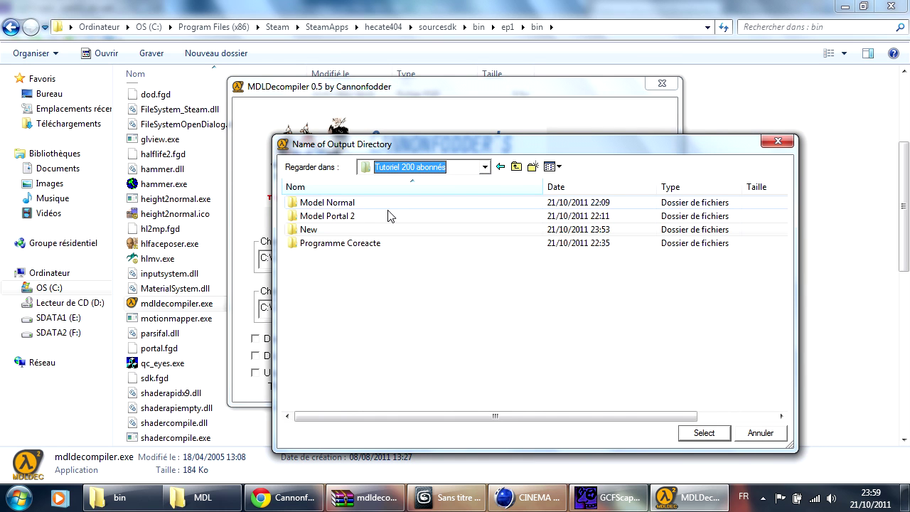
{"action": "double_click", "coordinate": [331, 235]}
{"action": "left_click", "coordinate": [532, 166]}
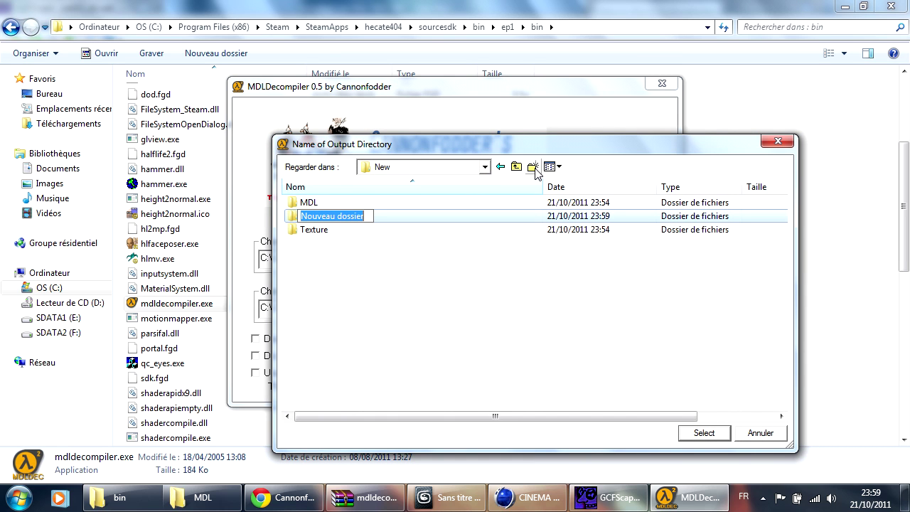
{"action": "type", "text": "SMD"}
{"action": "key", "text": "Return"}
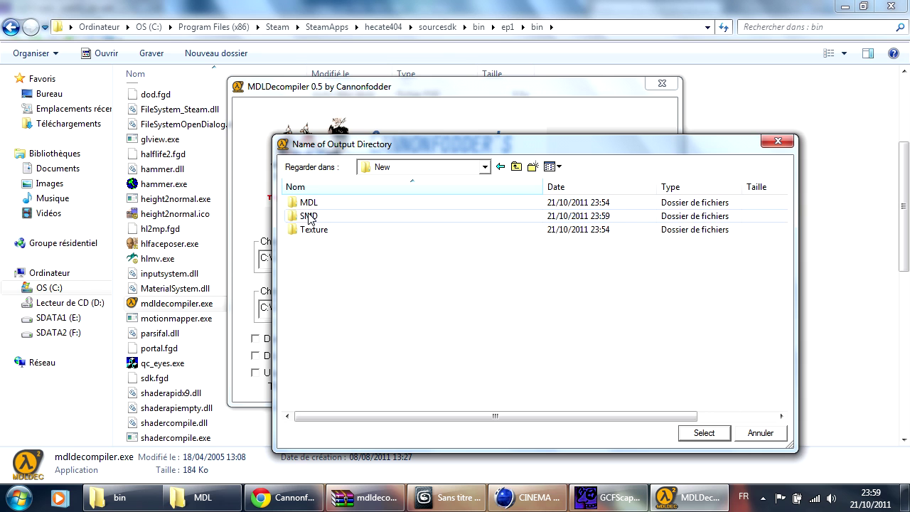
{"action": "double_click", "coordinate": [313, 216]}
{"action": "left_click", "coordinate": [704, 432]}
Extract the metal_box model with the chosen decompiler settings and dismiss the resulting dialogs.
{"action": "left_click", "coordinate": [538, 344]}
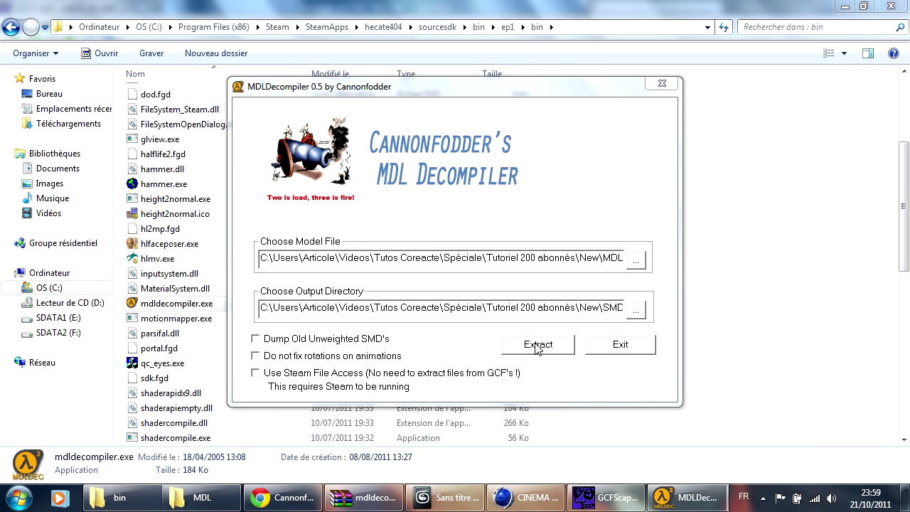
{"action": "left_click", "coordinate": [581, 279]}
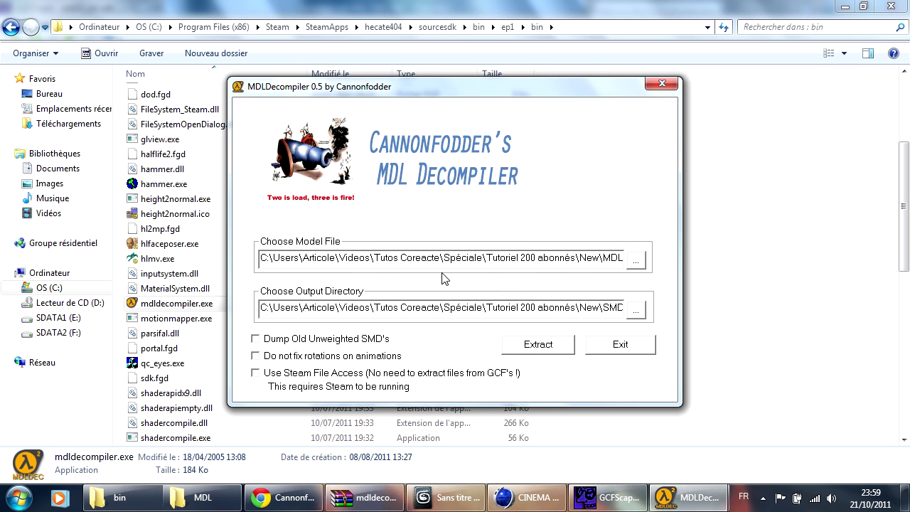
{"action": "left_click", "coordinate": [489, 275]}
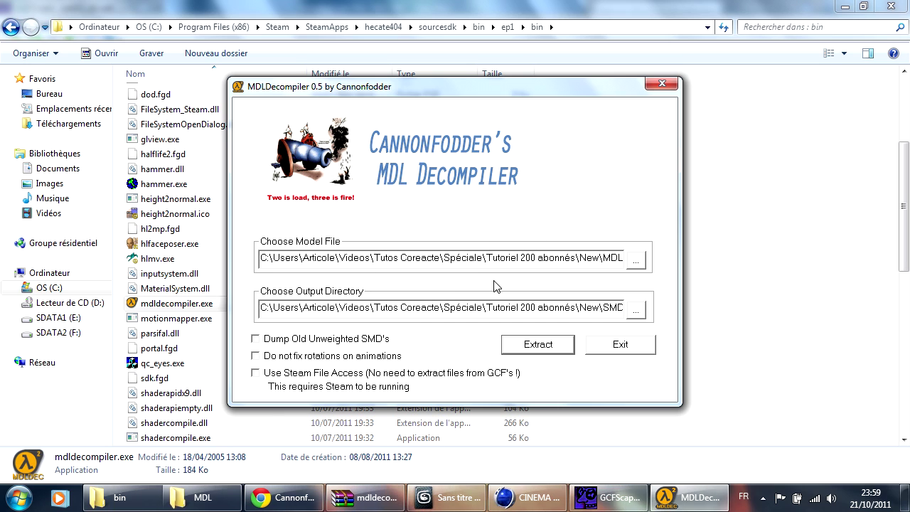
Bring up the MDL folder and 3ds Max, minimise the windows covering MDLDecompiler, and exit the decompiler.
{"action": "left_click", "coordinate": [118, 498]}
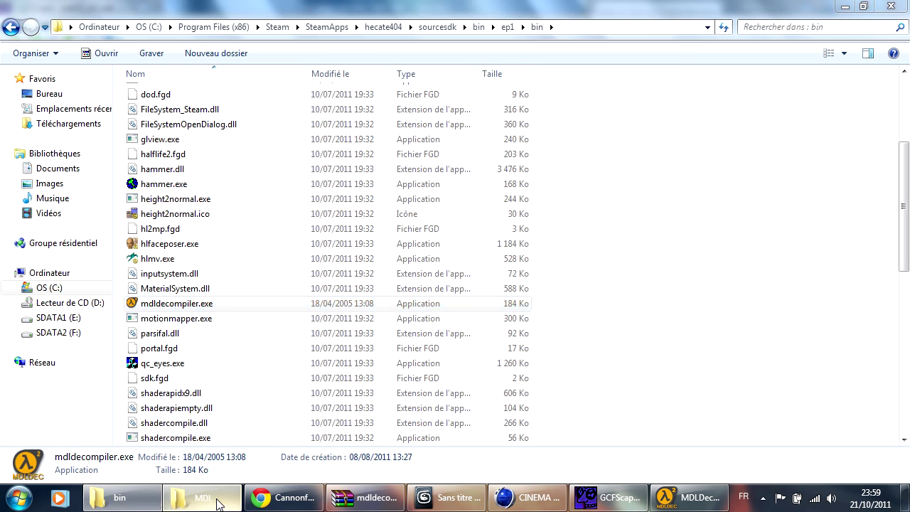
{"action": "left_click", "coordinate": [203, 497]}
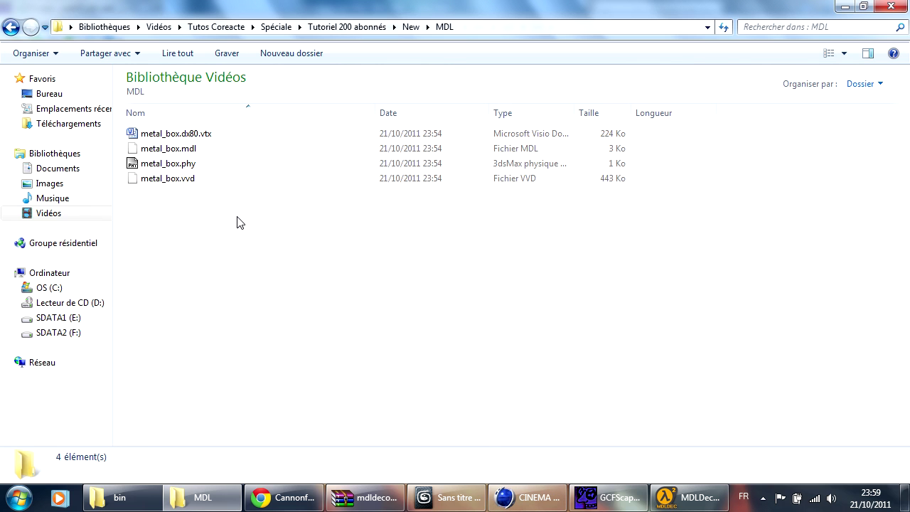
{"action": "left_click", "coordinate": [445, 498]}
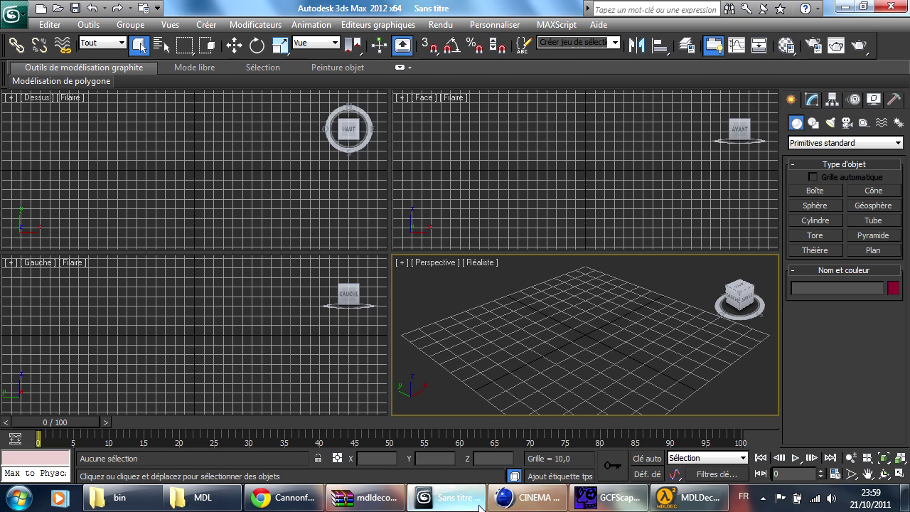
{"action": "left_click", "coordinate": [443, 499]}
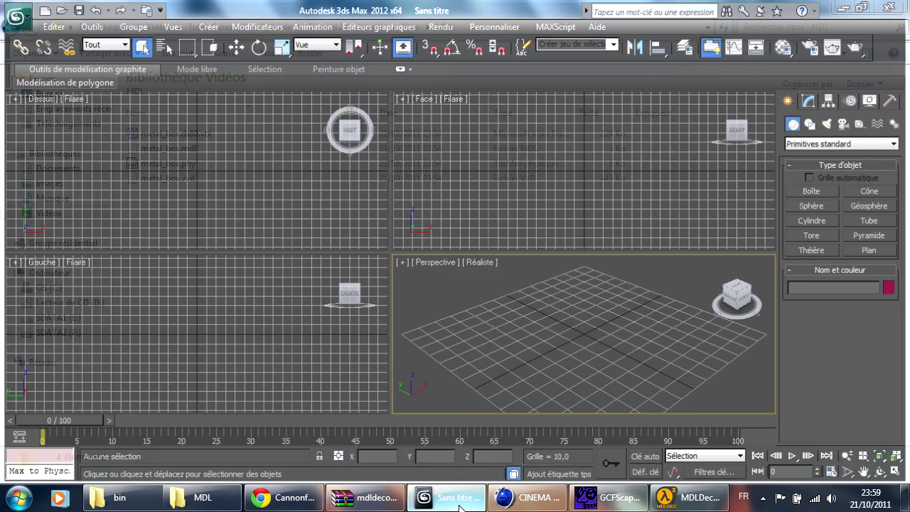
{"action": "left_click", "coordinate": [844, 7]}
{"action": "left_click", "coordinate": [844, 7]}
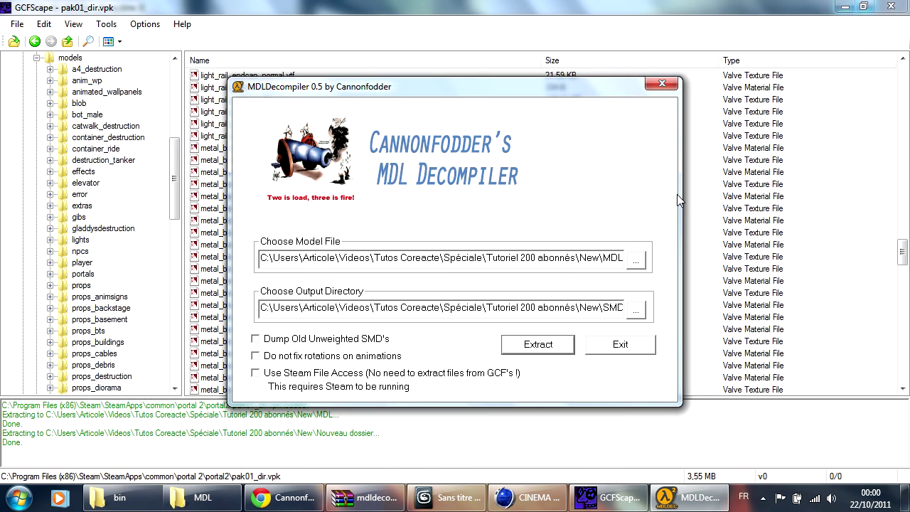
{"action": "left_click", "coordinate": [621, 347]}
Minimise the remaining GCFScape, CINEMA 4D, Chrome, 3ds Max and WinRAR windows down to the desktop.
{"action": "left_click", "coordinate": [844, 9]}
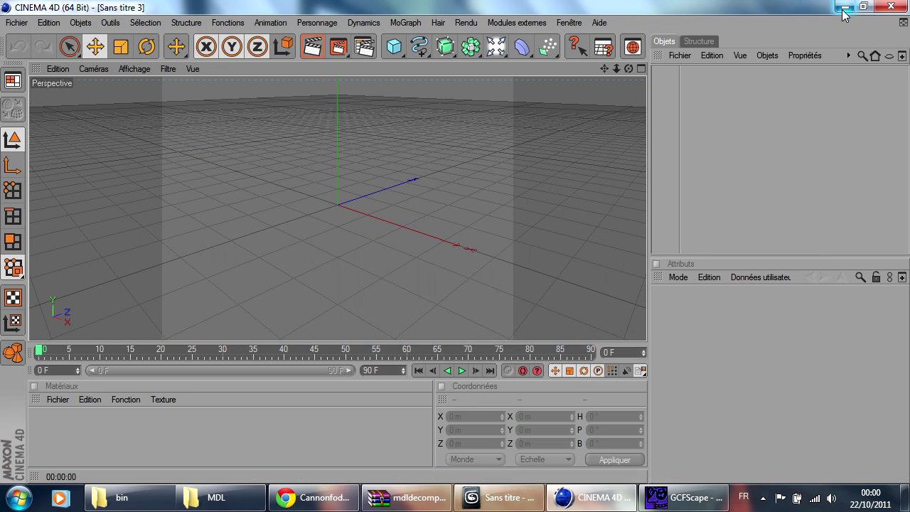
{"action": "left_click", "coordinate": [845, 9]}
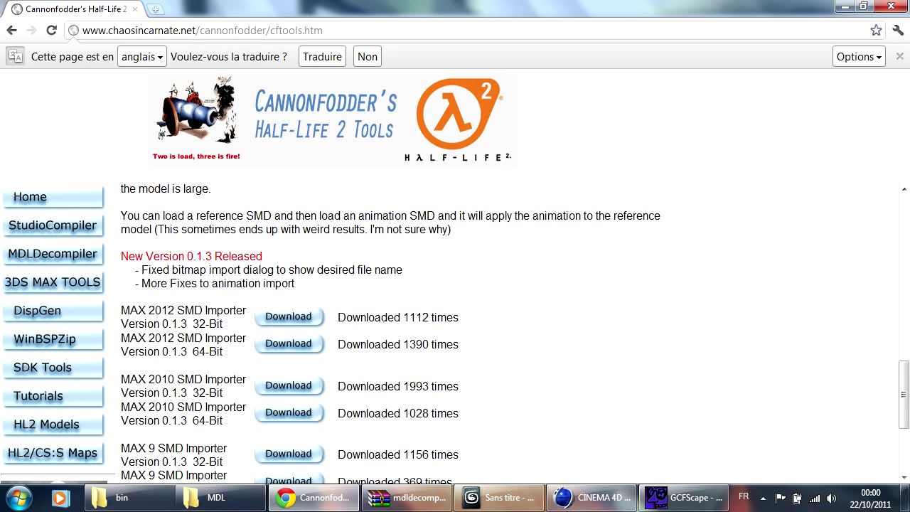
{"action": "left_click", "coordinate": [507, 498]}
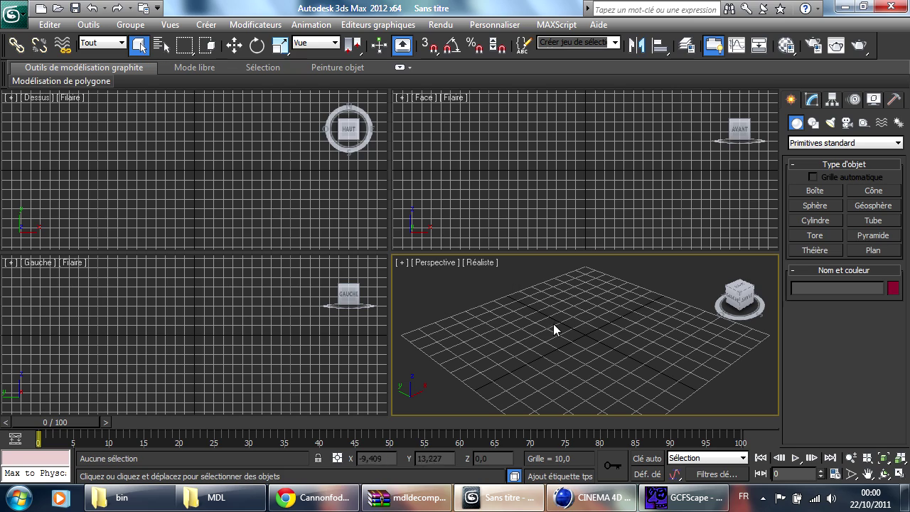
{"action": "left_click", "coordinate": [590, 497]}
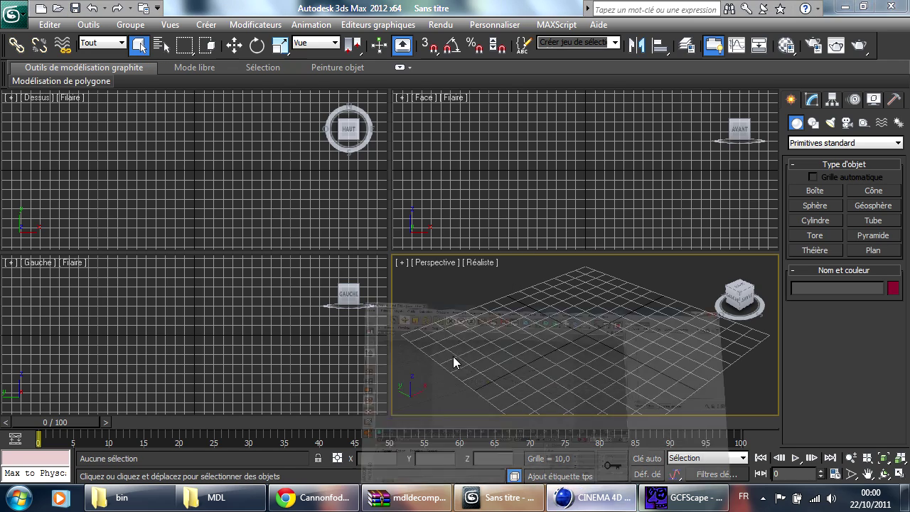
{"action": "left_click", "coordinate": [845, 7]}
{"action": "left_click", "coordinate": [844, 14]}
{"action": "left_click", "coordinate": [845, 9]}
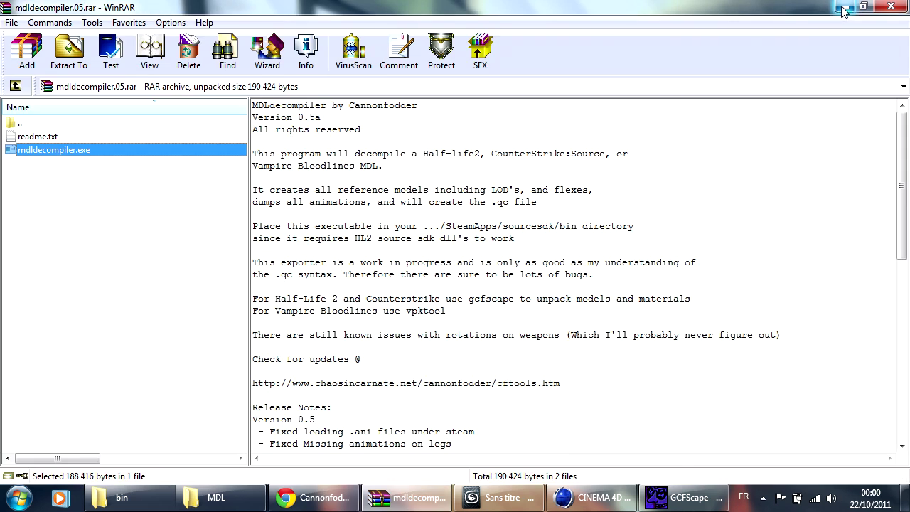
{"action": "left_click", "coordinate": [844, 8]}
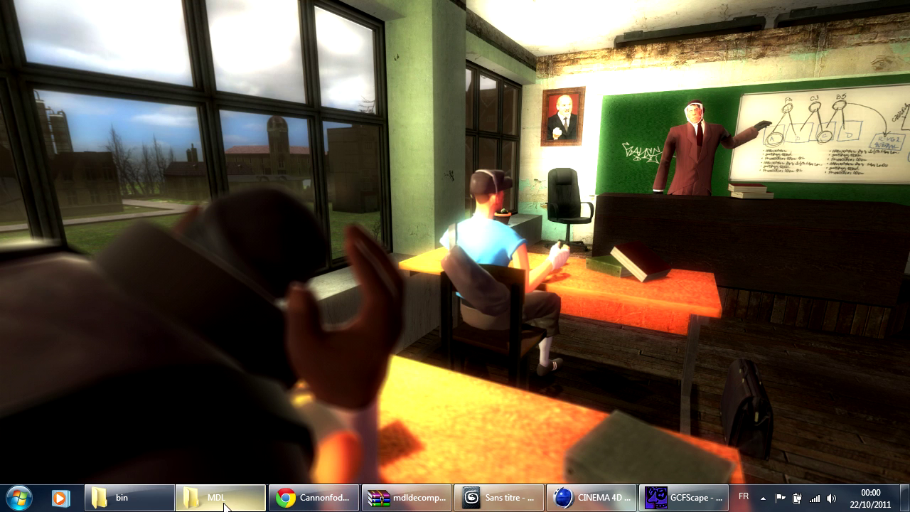
Bring up the MDL folder to review the metal_box model files, and minimise its window.
{"action": "mouse_move", "coordinate": [234, 491]}
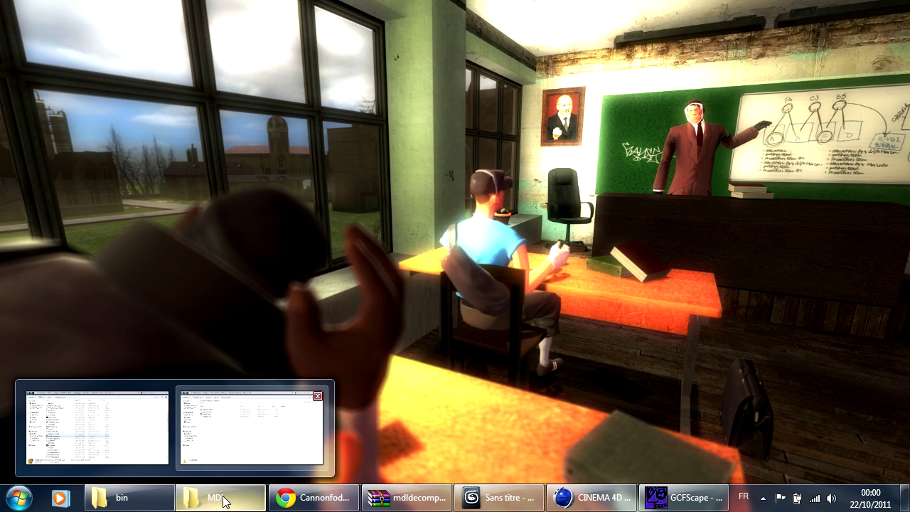
{"action": "left_click", "coordinate": [218, 498]}
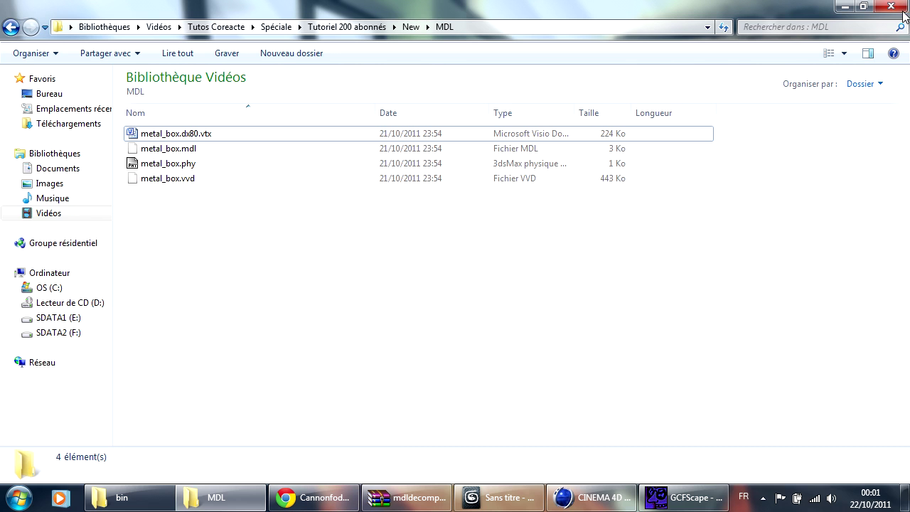
{"action": "left_click", "coordinate": [845, 6]}
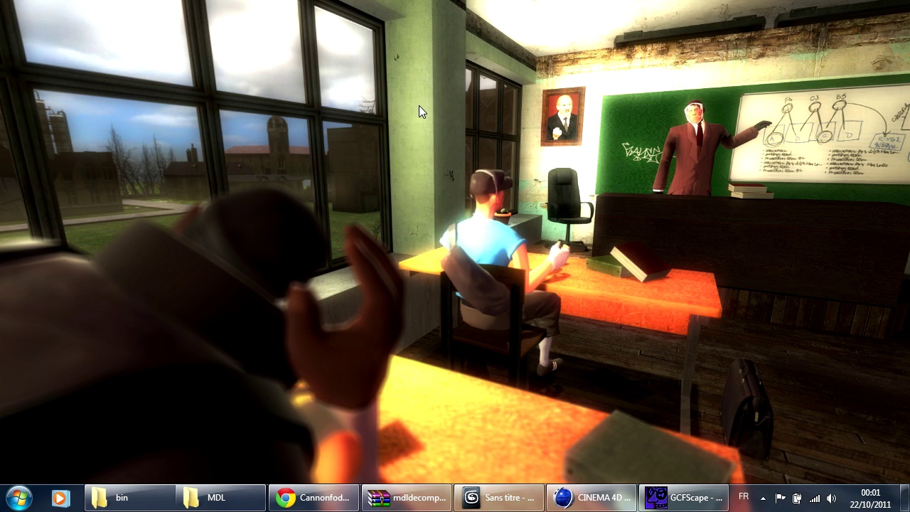